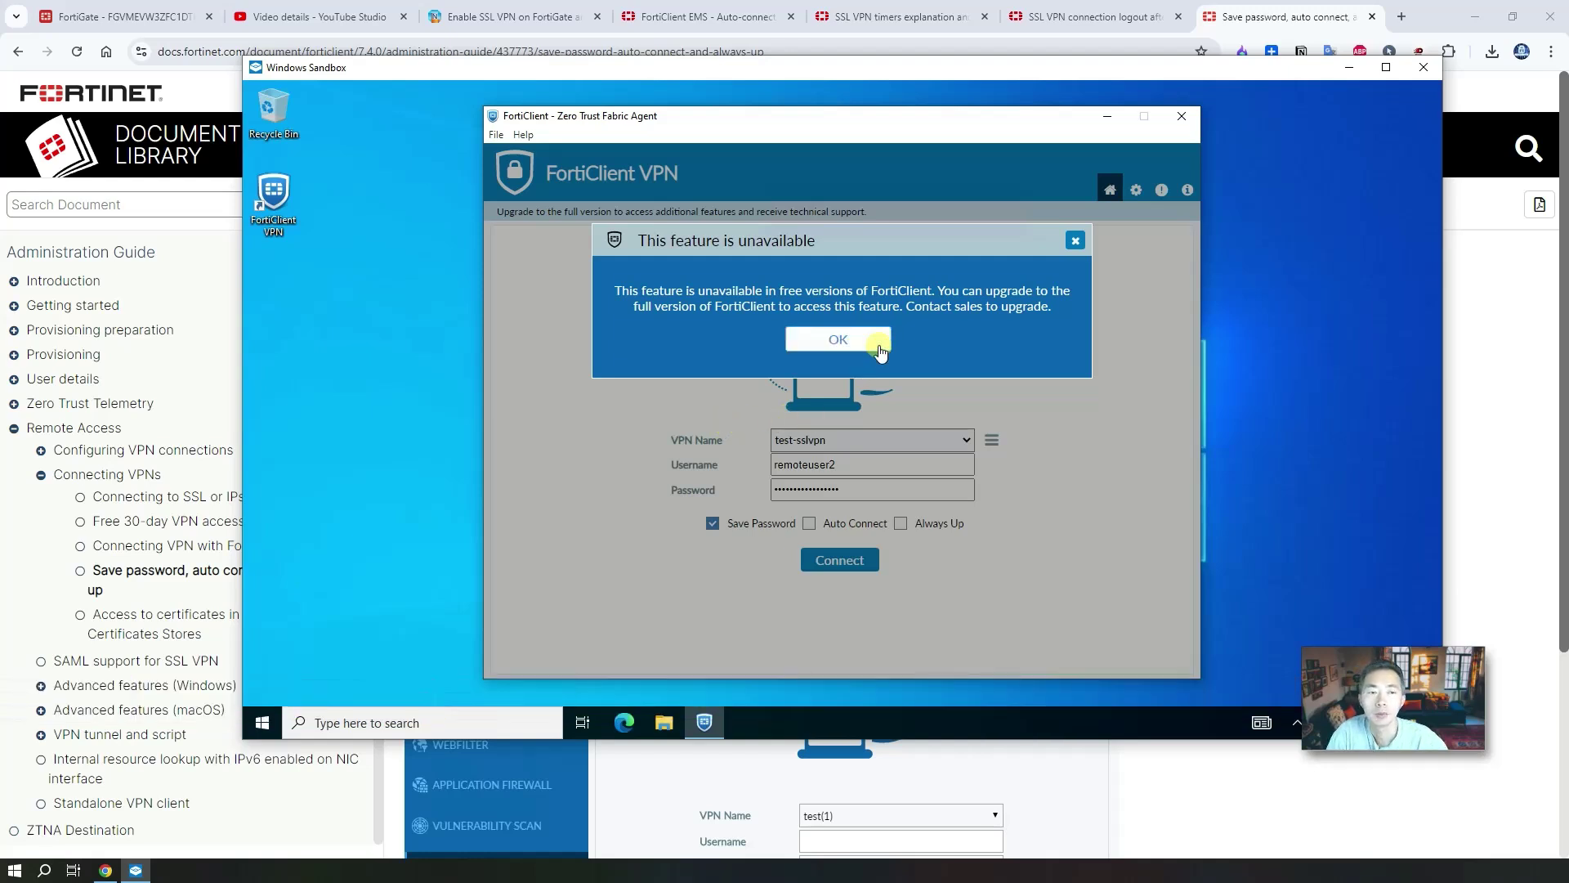
- Dismiss the free-version notice and try enabling Auto Connect, which is reported unavailable
left_click(837, 340)
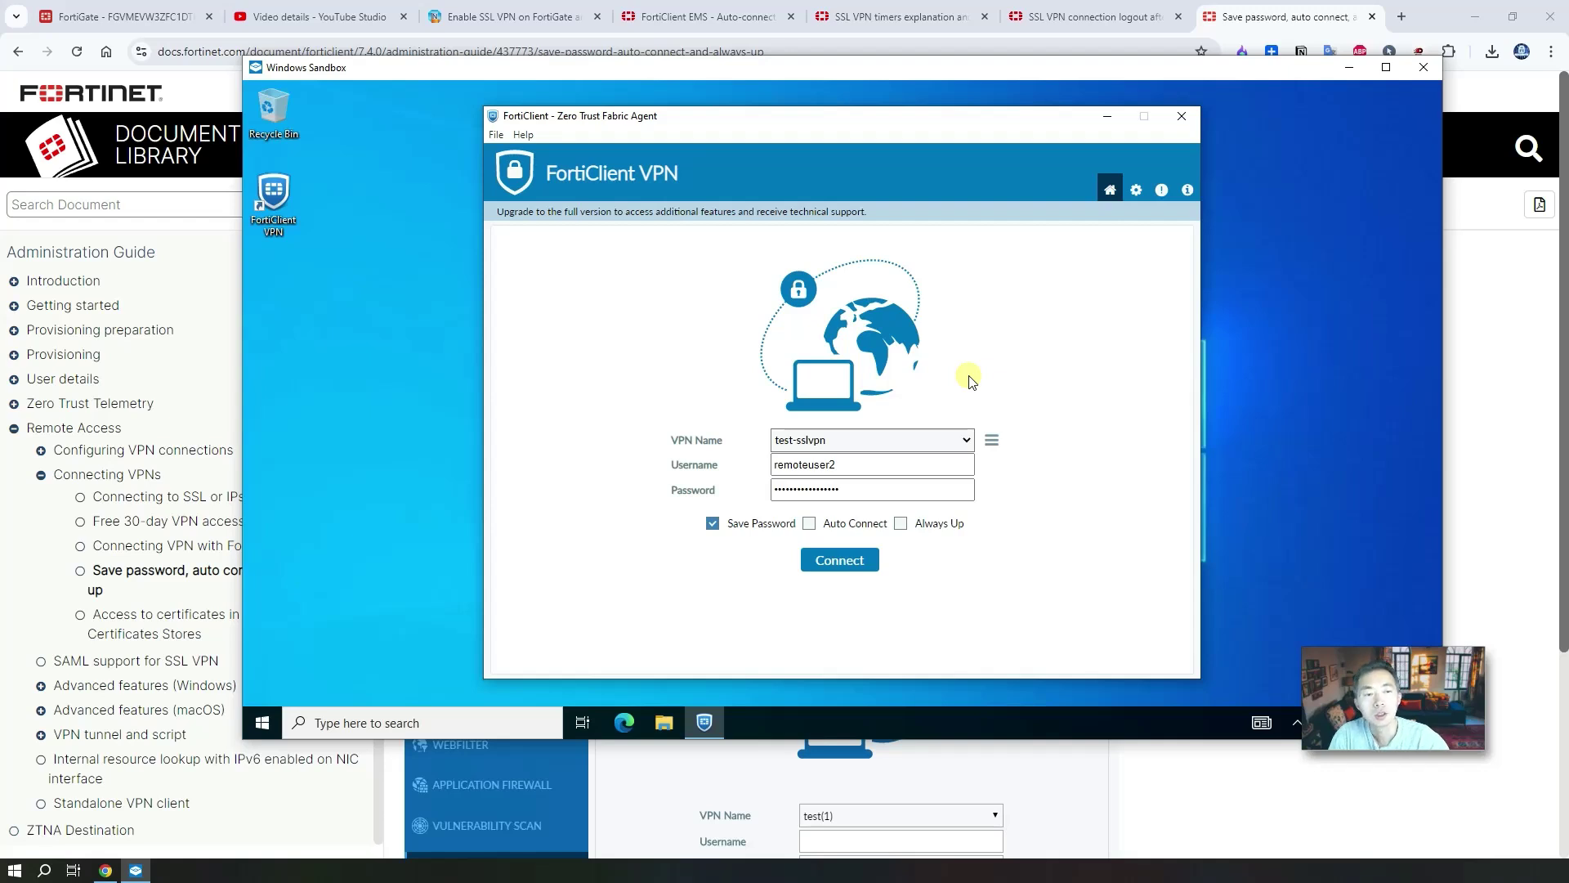
left_click(869, 524)
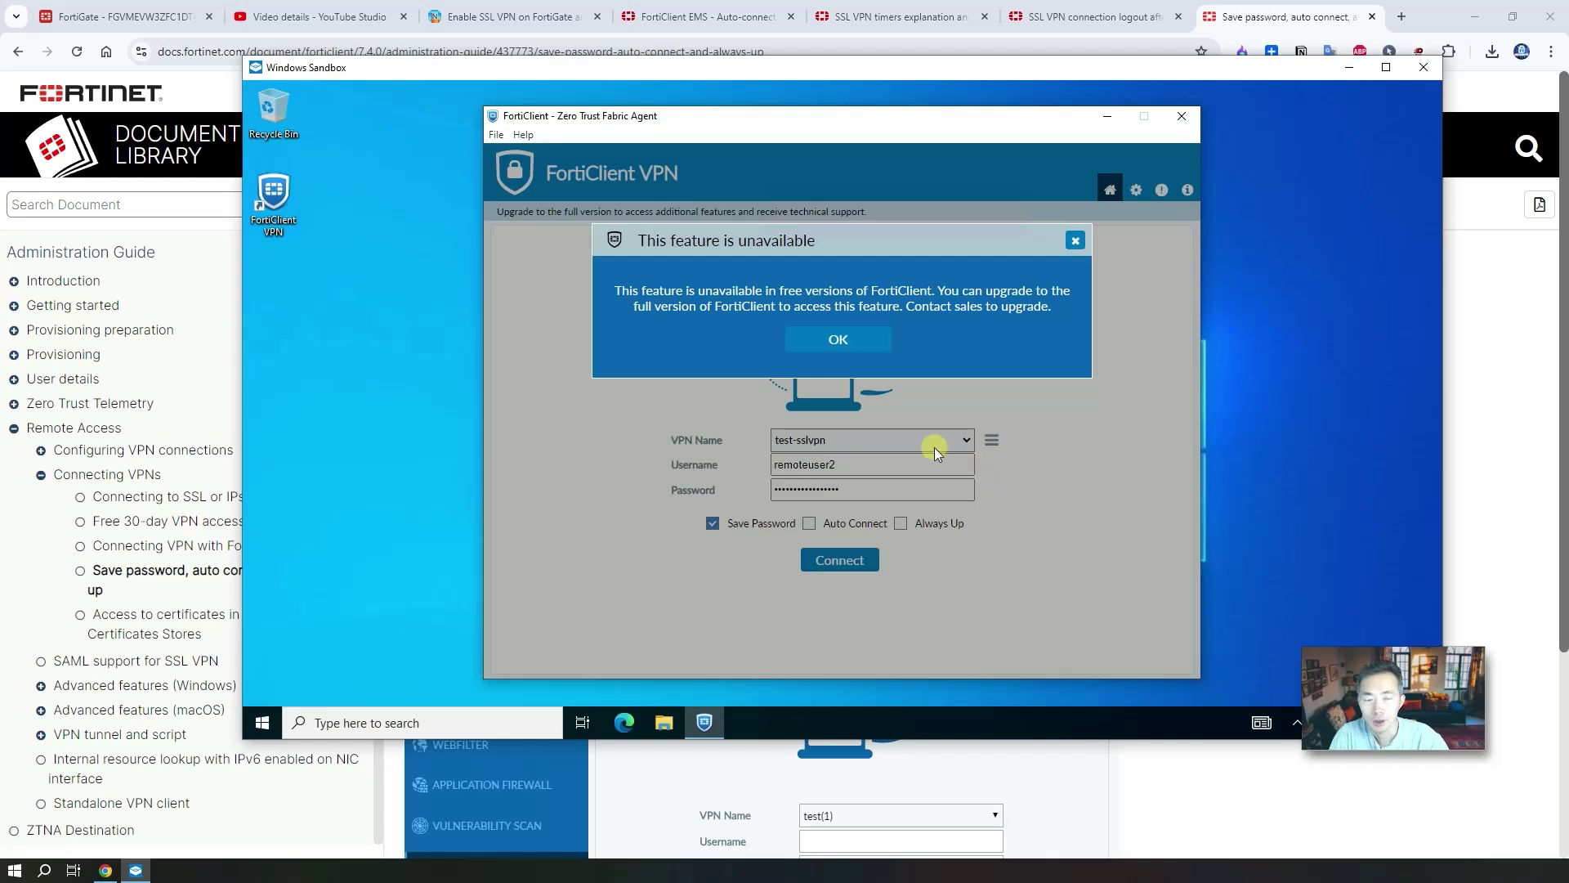
- Dismiss the notice and try ticking Always Up, which the free version blocks
left_click(846, 339)
left_click(900, 523)
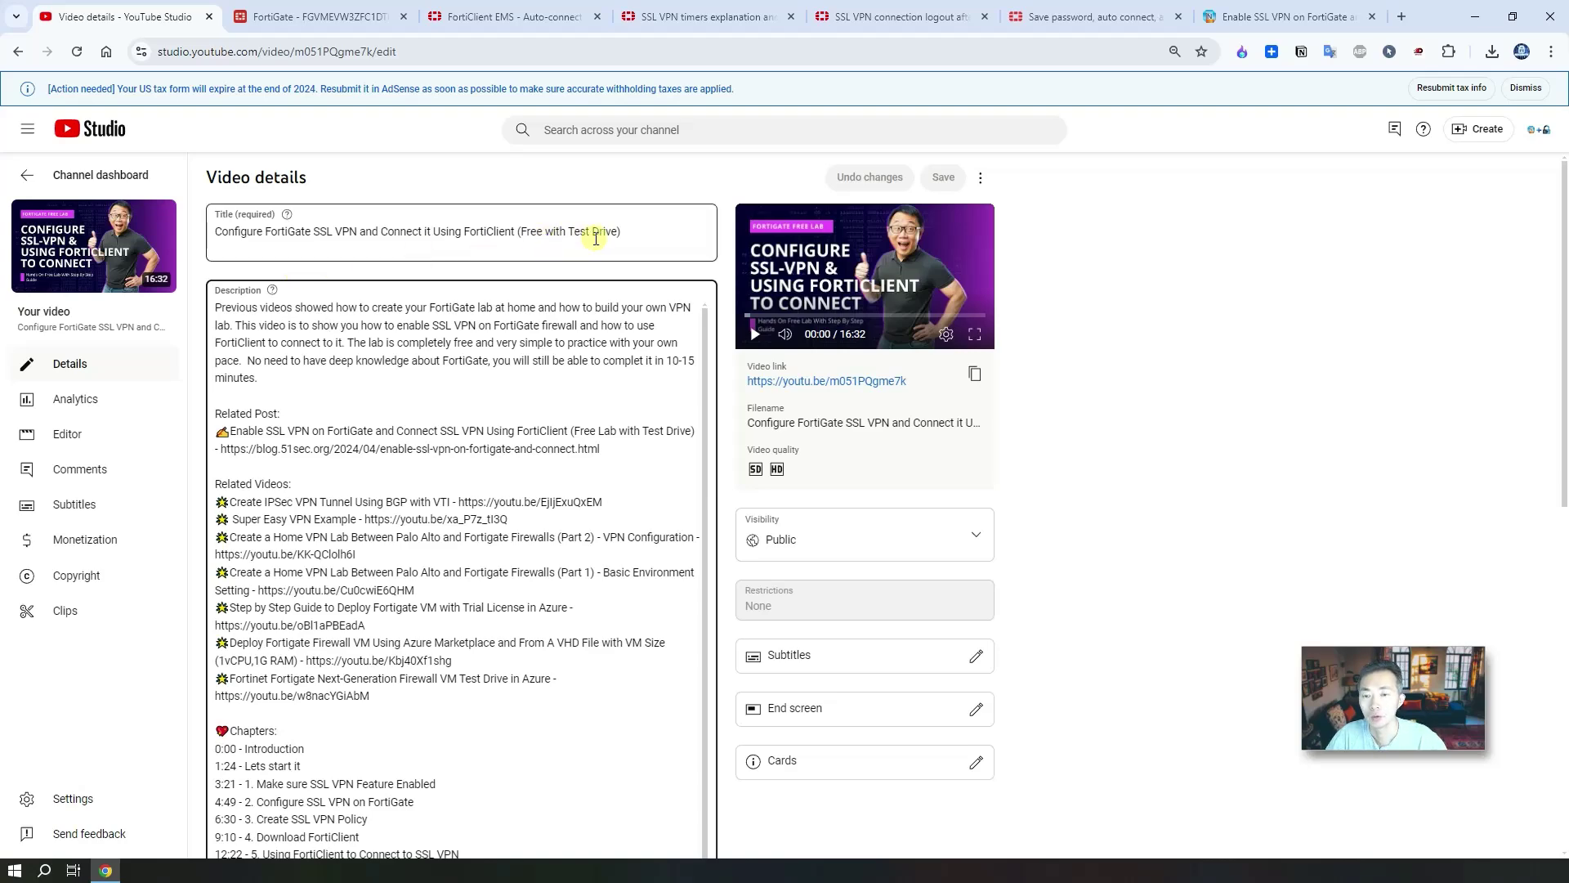
- Go to the Fortinet Community article on auto-connecting a VPN tunnel via FortiClient EMS
key("ctrl+Tab")
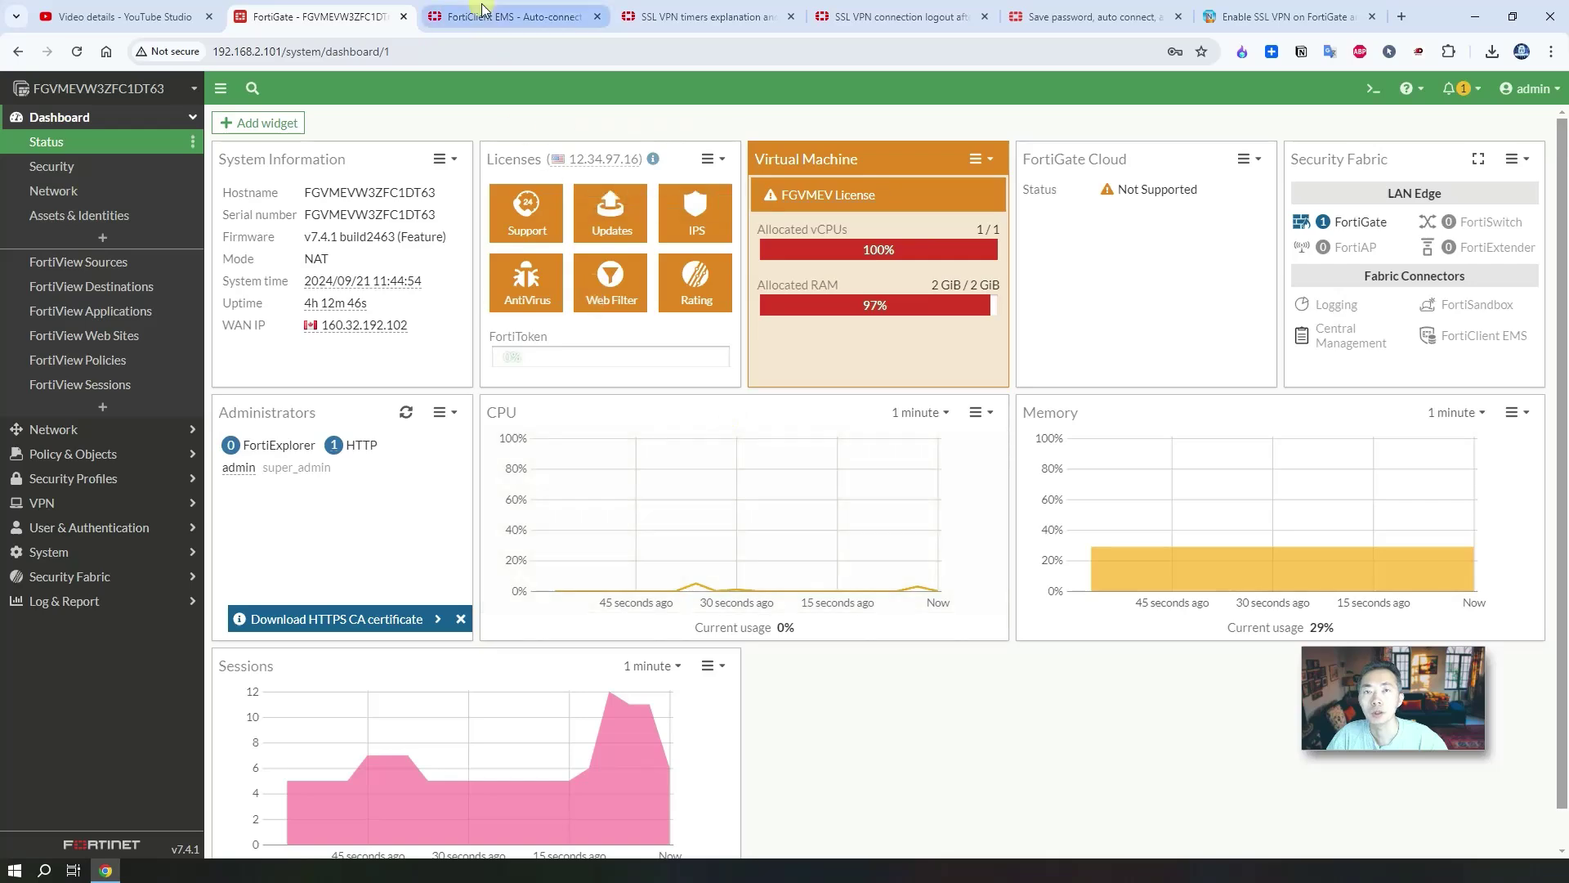
left_click(507, 16)
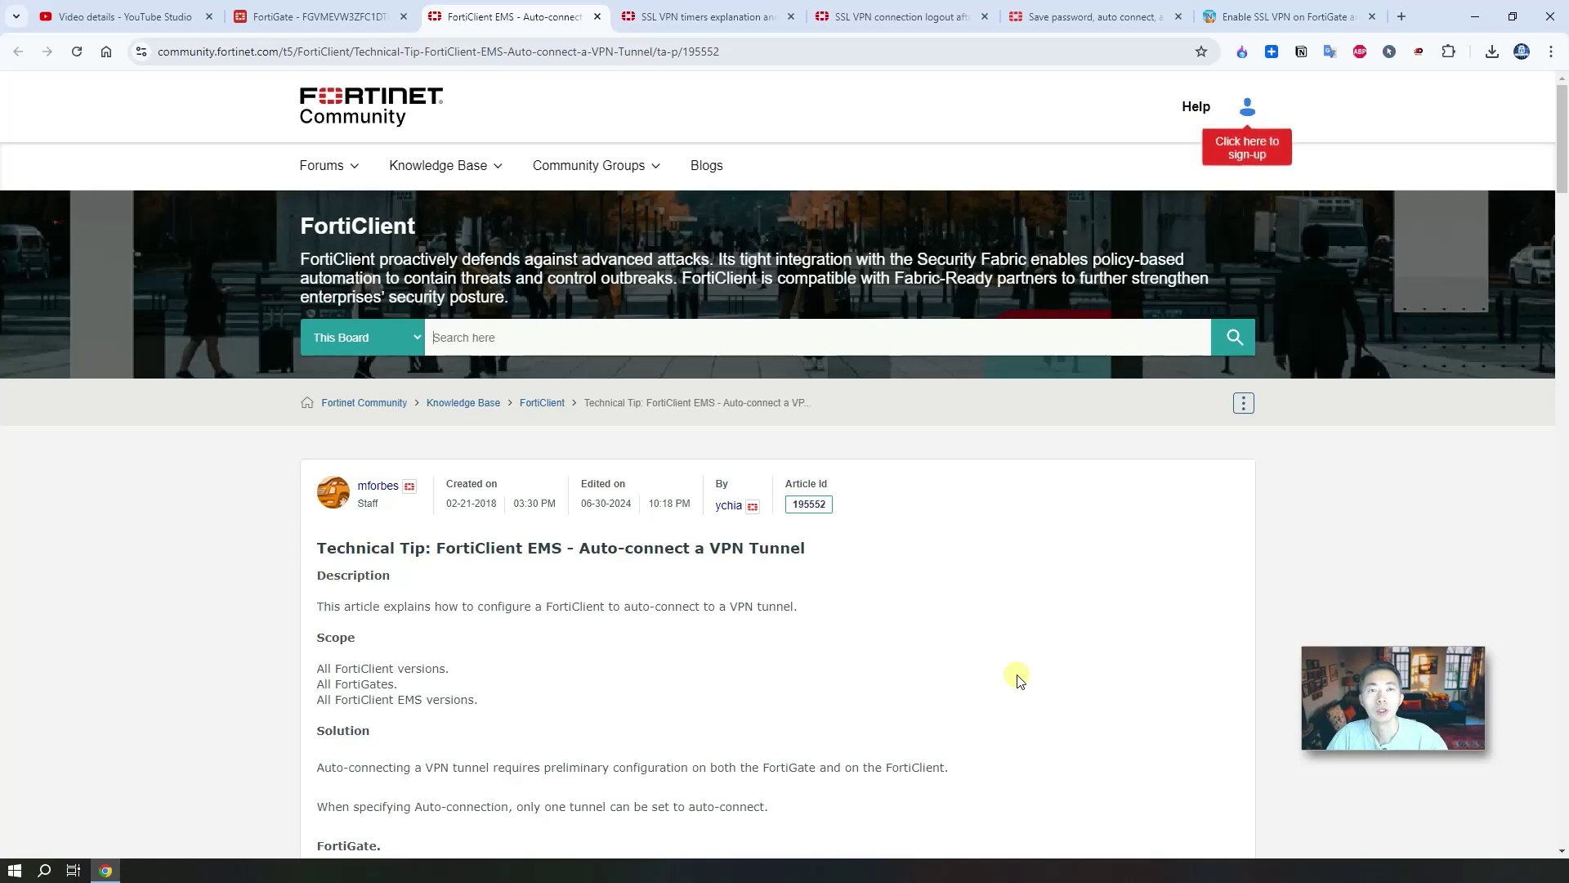
- Review the SSL VPN timers and 8-hour logout articles, then open the FortiClient save-password docs
left_click(724, 17)
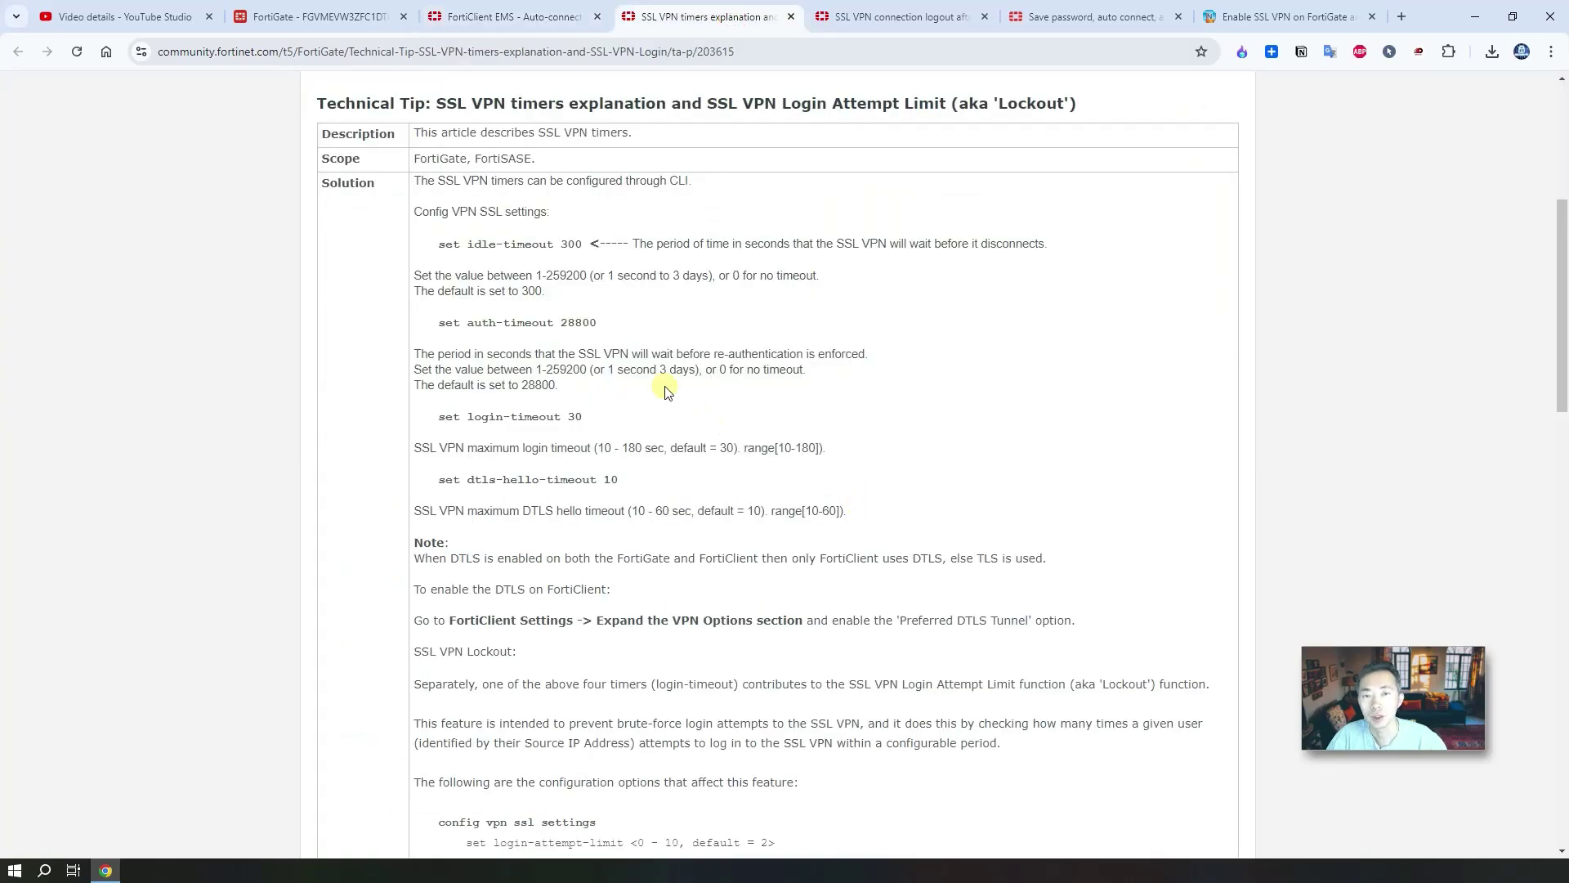
left_click(859, 18)
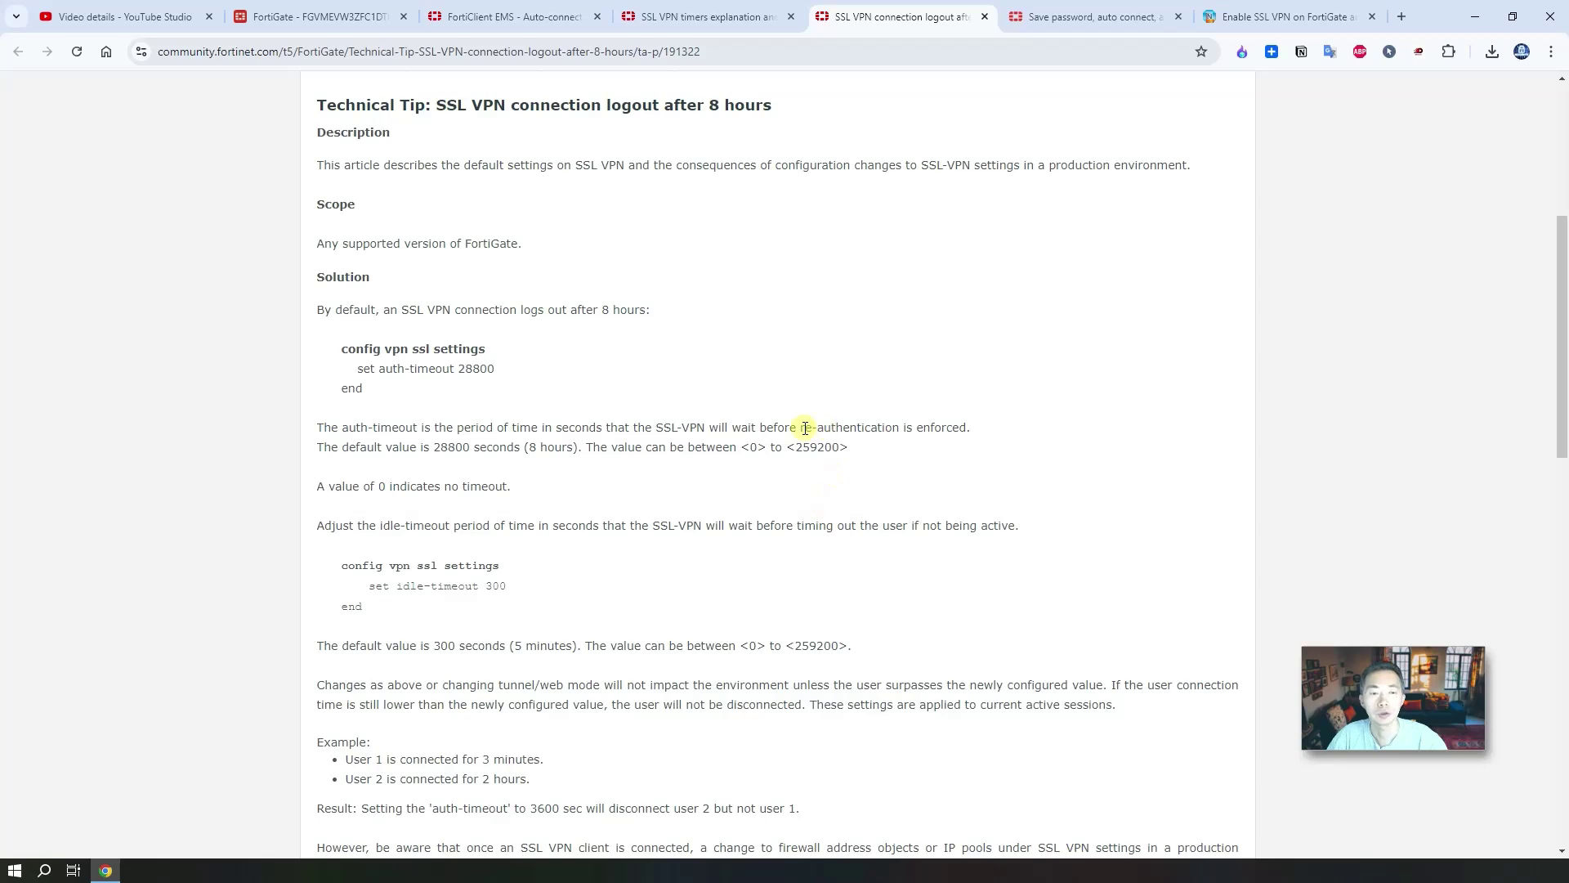
left_click_drag(823, 426, 835, 426)
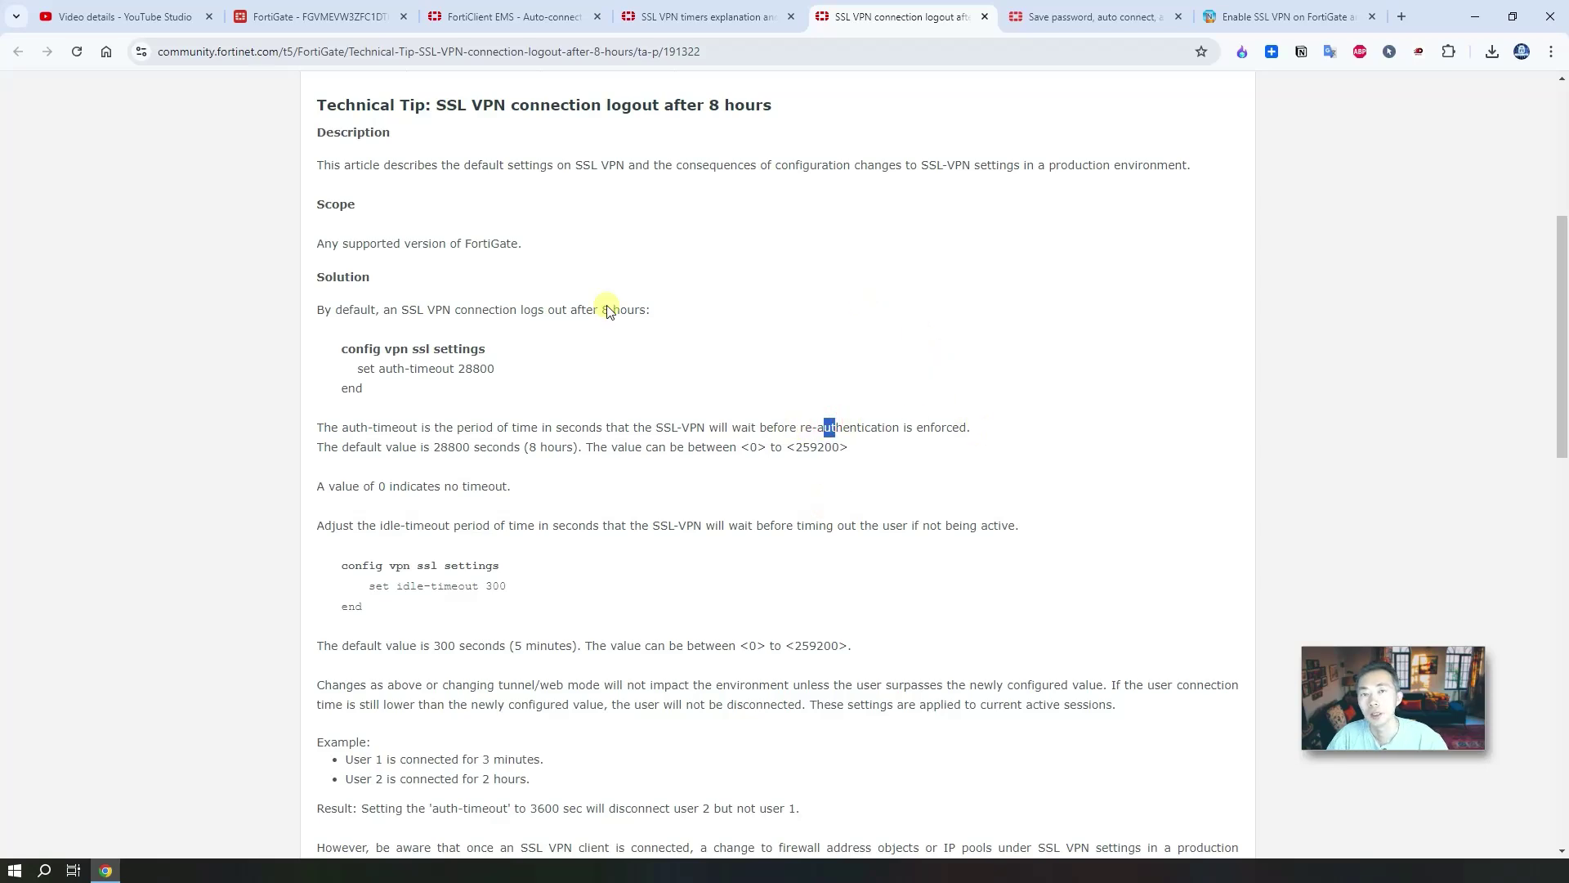
left_click(466, 15)
left_click(1087, 15)
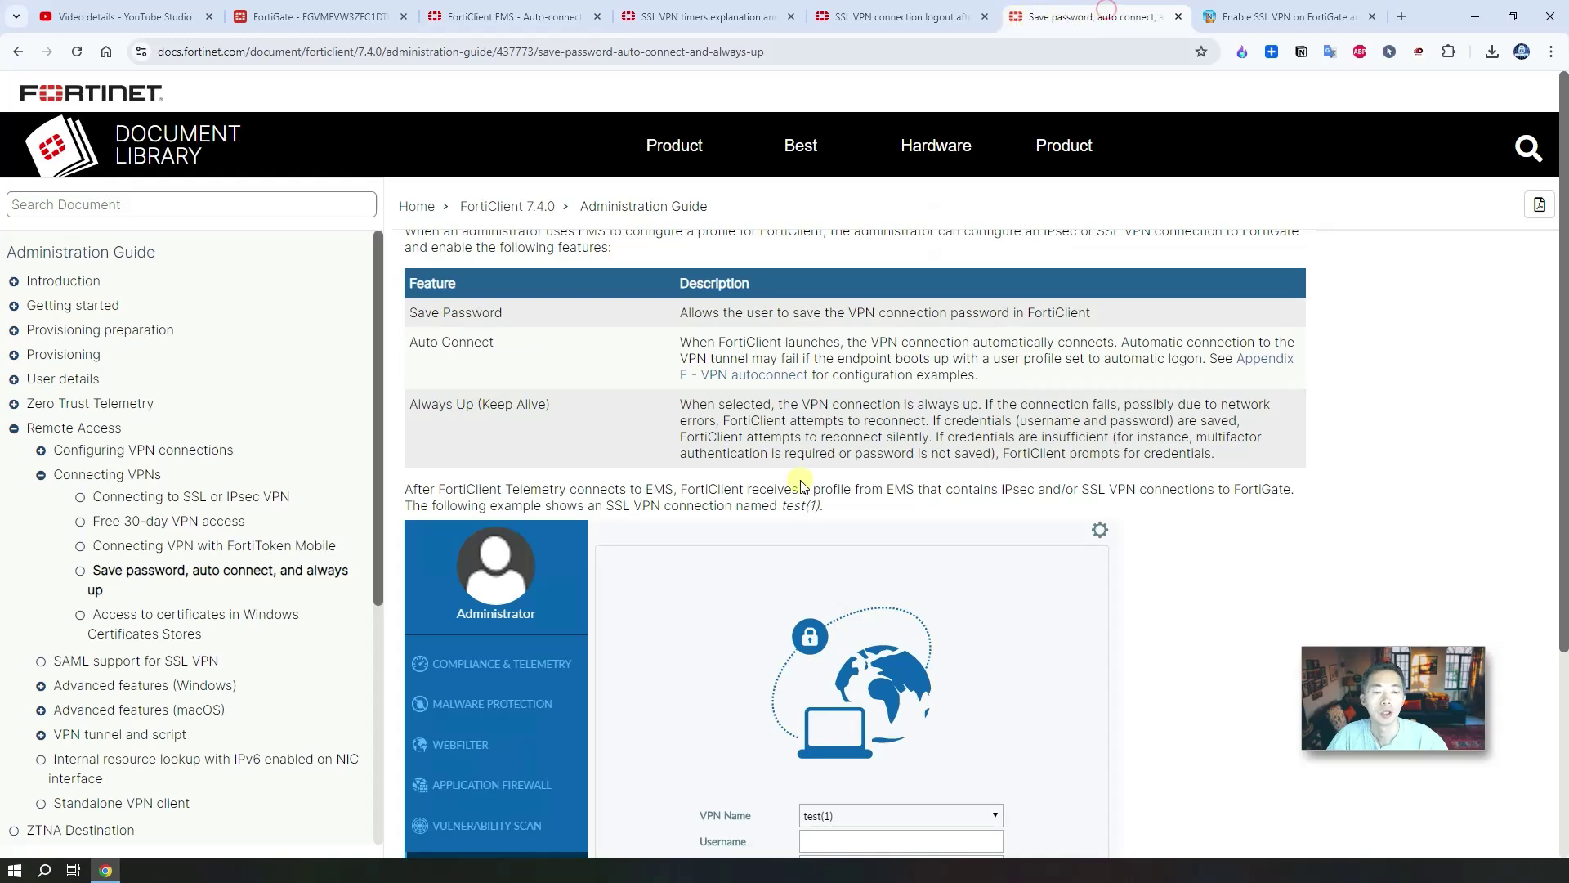
- Scroll to the EMS-managed FortiClient example, then go to the 51sec SSL VPN blog post
scroll(817, 531, "down", 3)
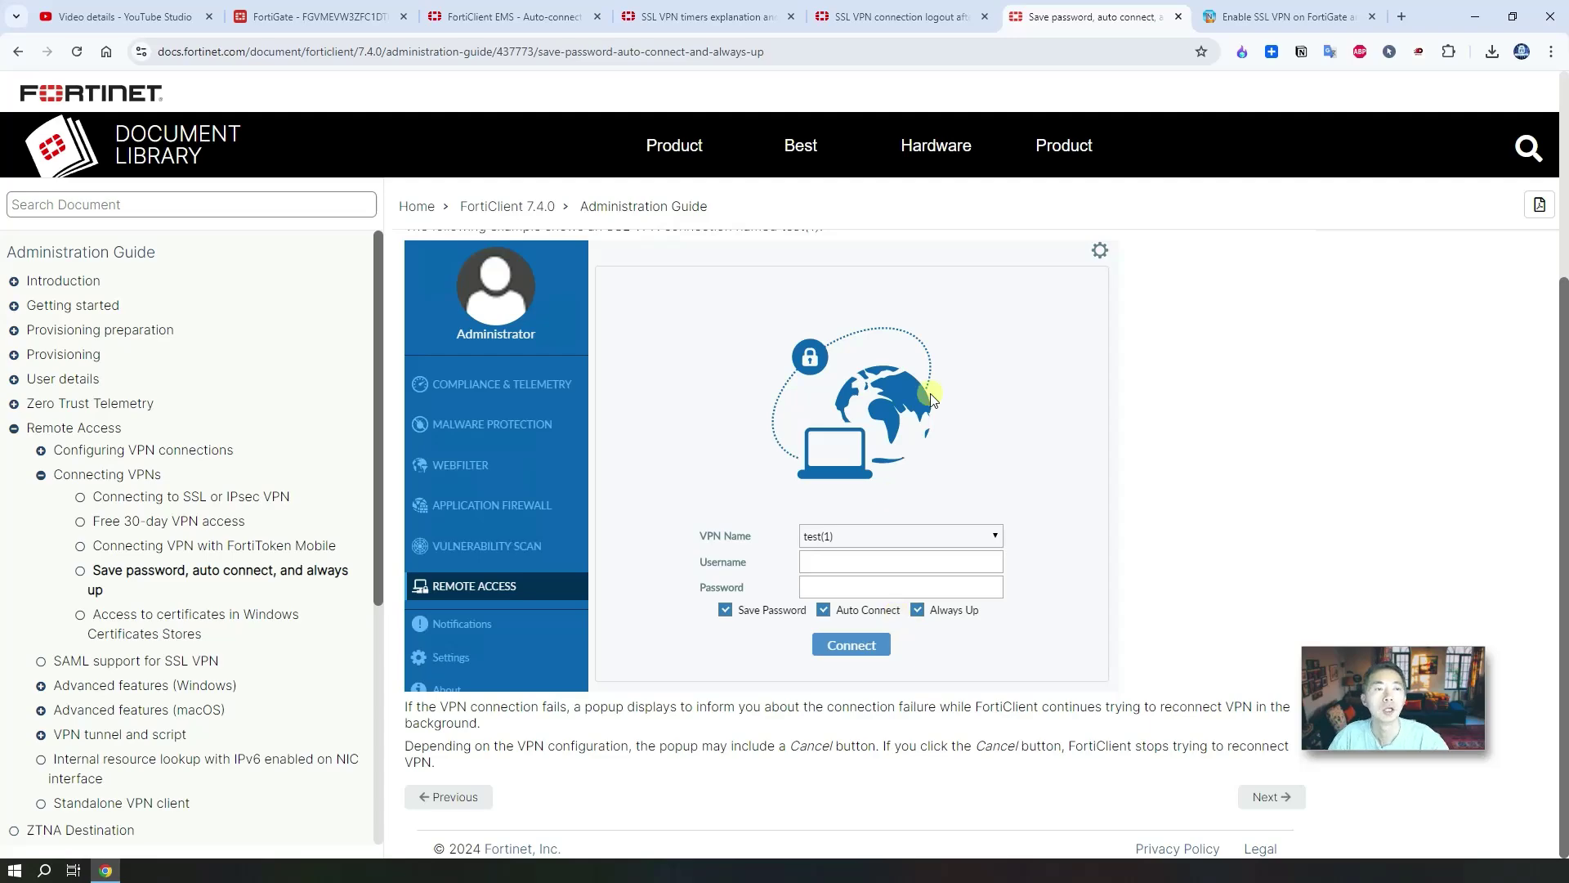
left_click(1292, 17)
- Jump to the 'Auto Connect, Always Up' section of the 51sec post, then return to FortiGate
scroll(544, 564, "down", 2)
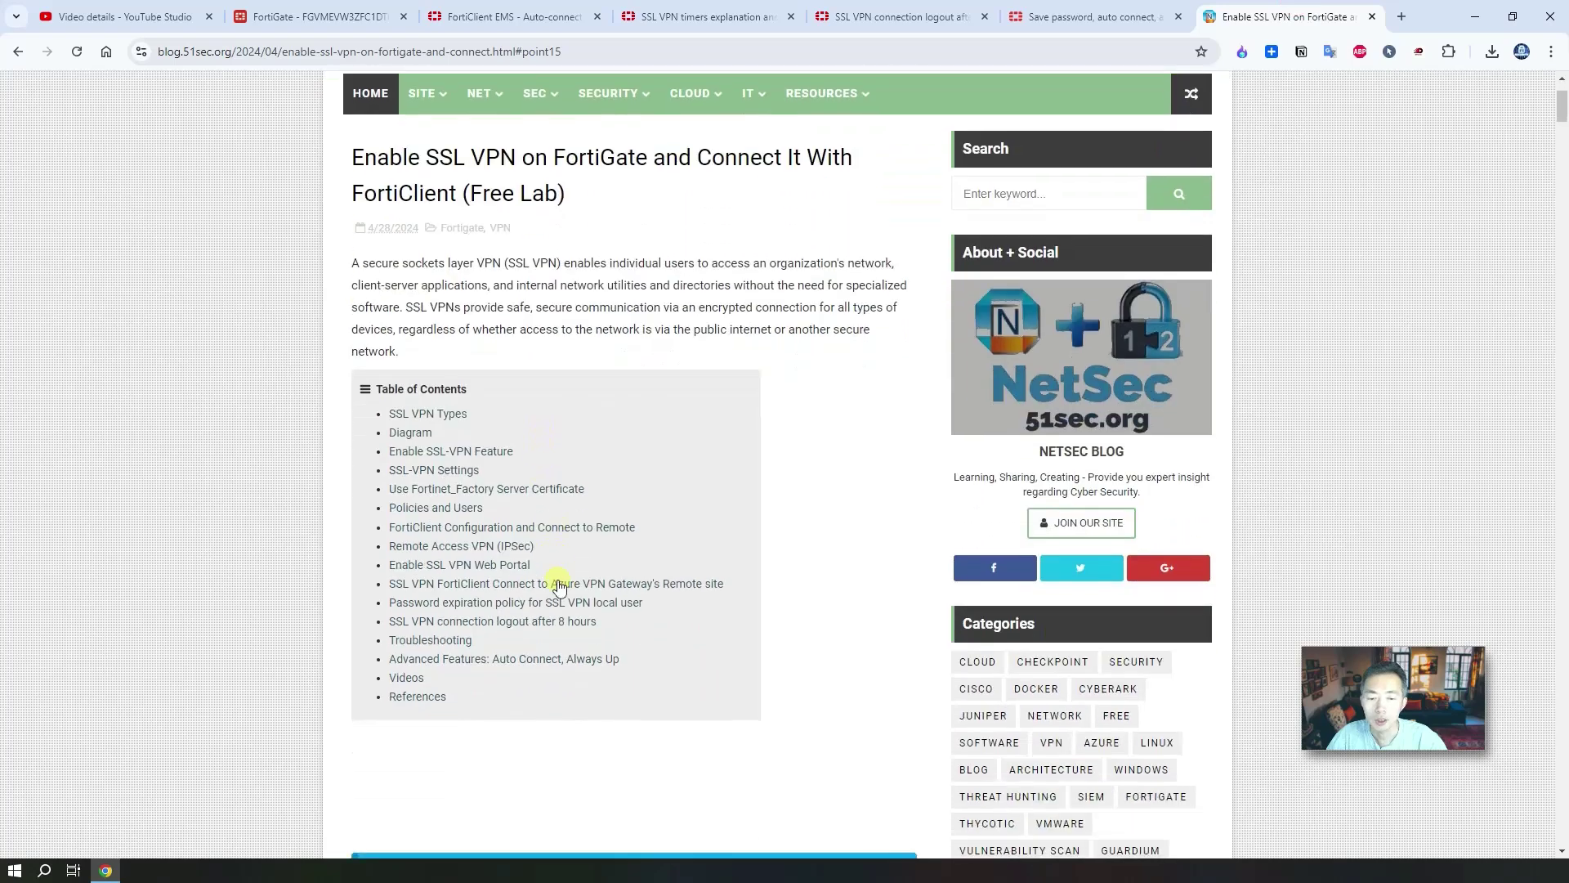
left_click(614, 655)
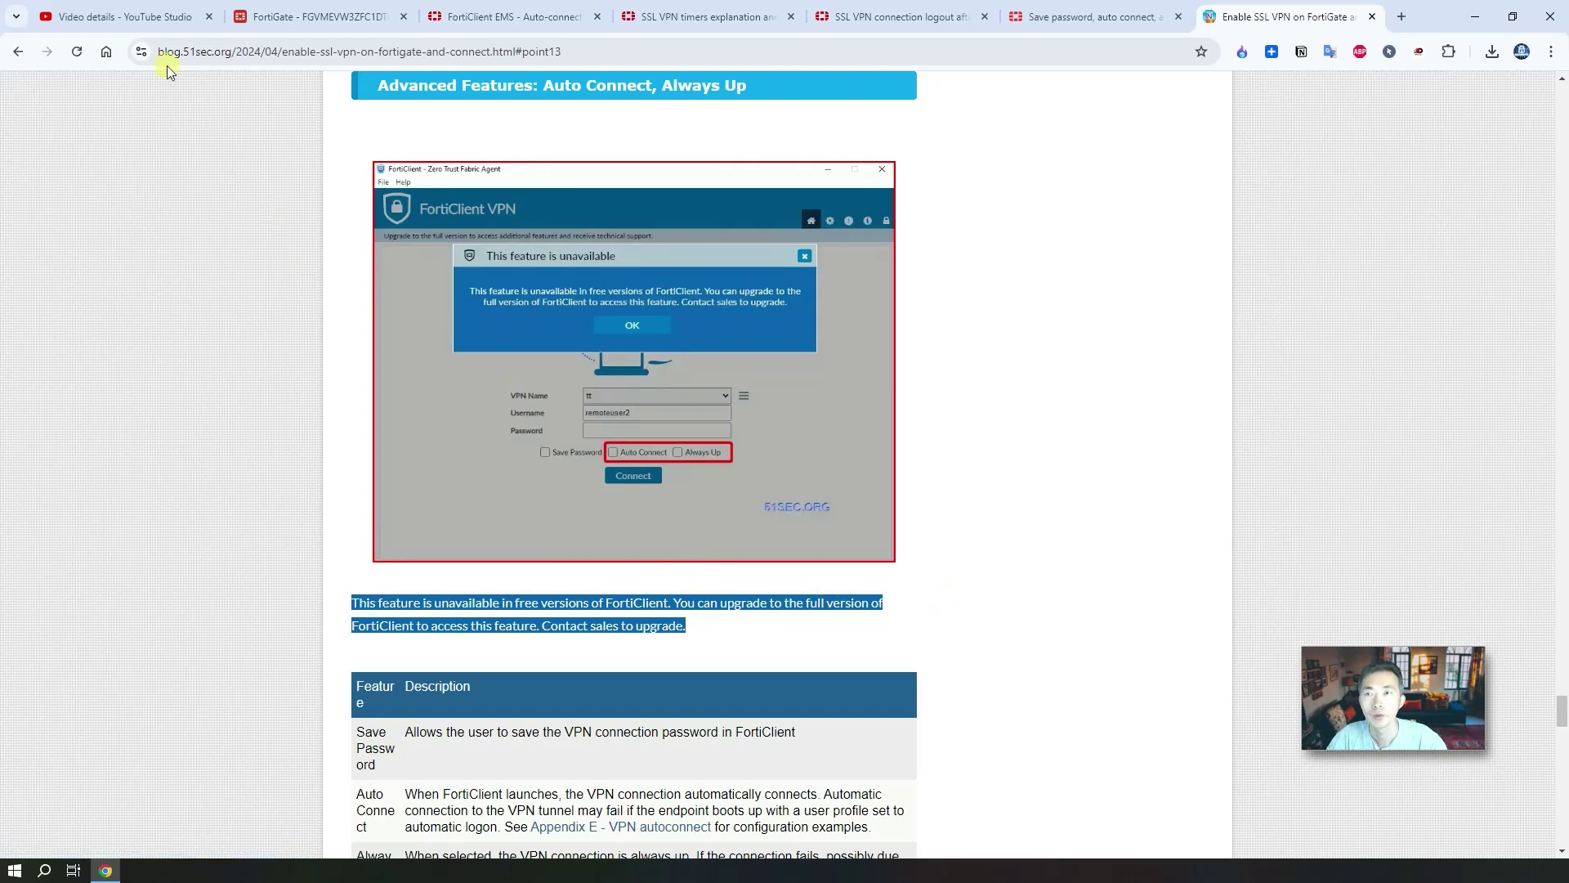
left_click(139, 17)
left_click(314, 12)
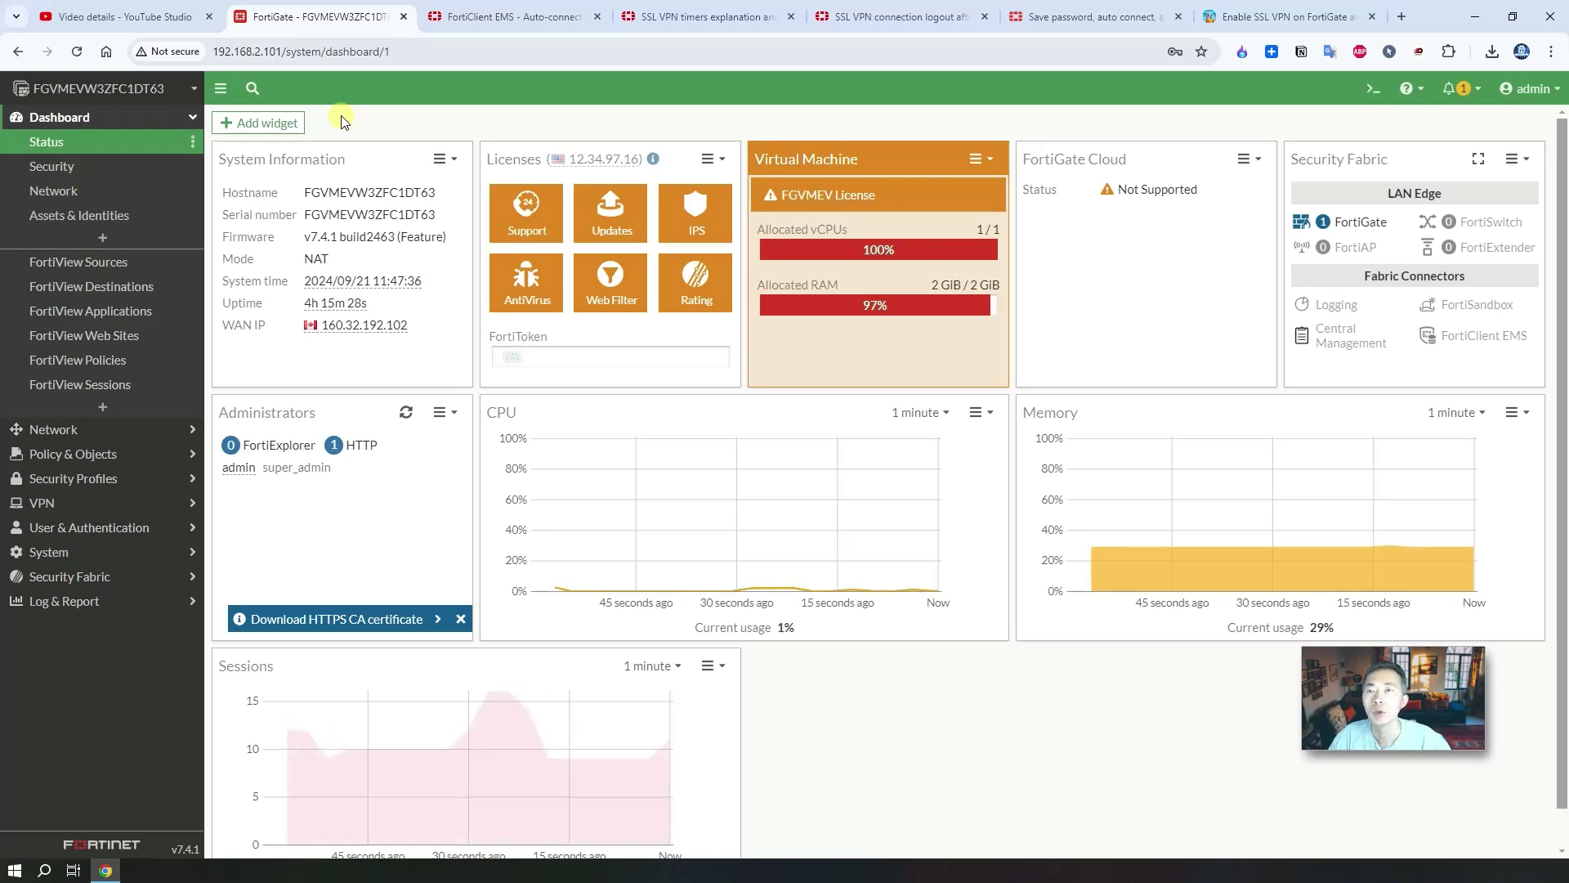
- Glance at the YouTube Studio video details, then return to the FortiGate dashboard
left_click(152, 15)
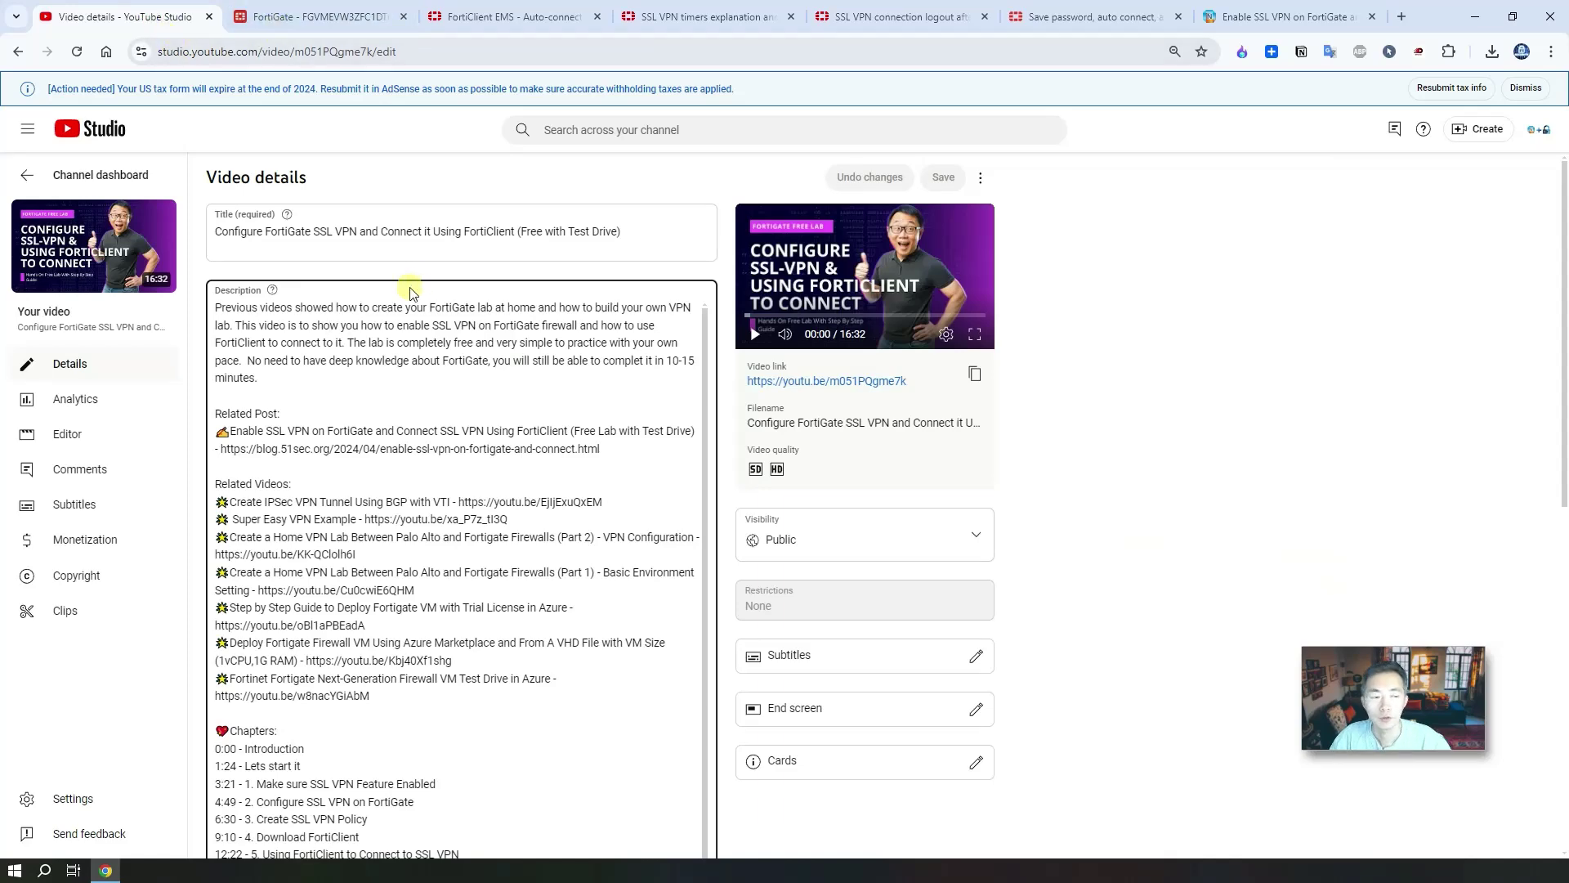
left_click(295, 16)
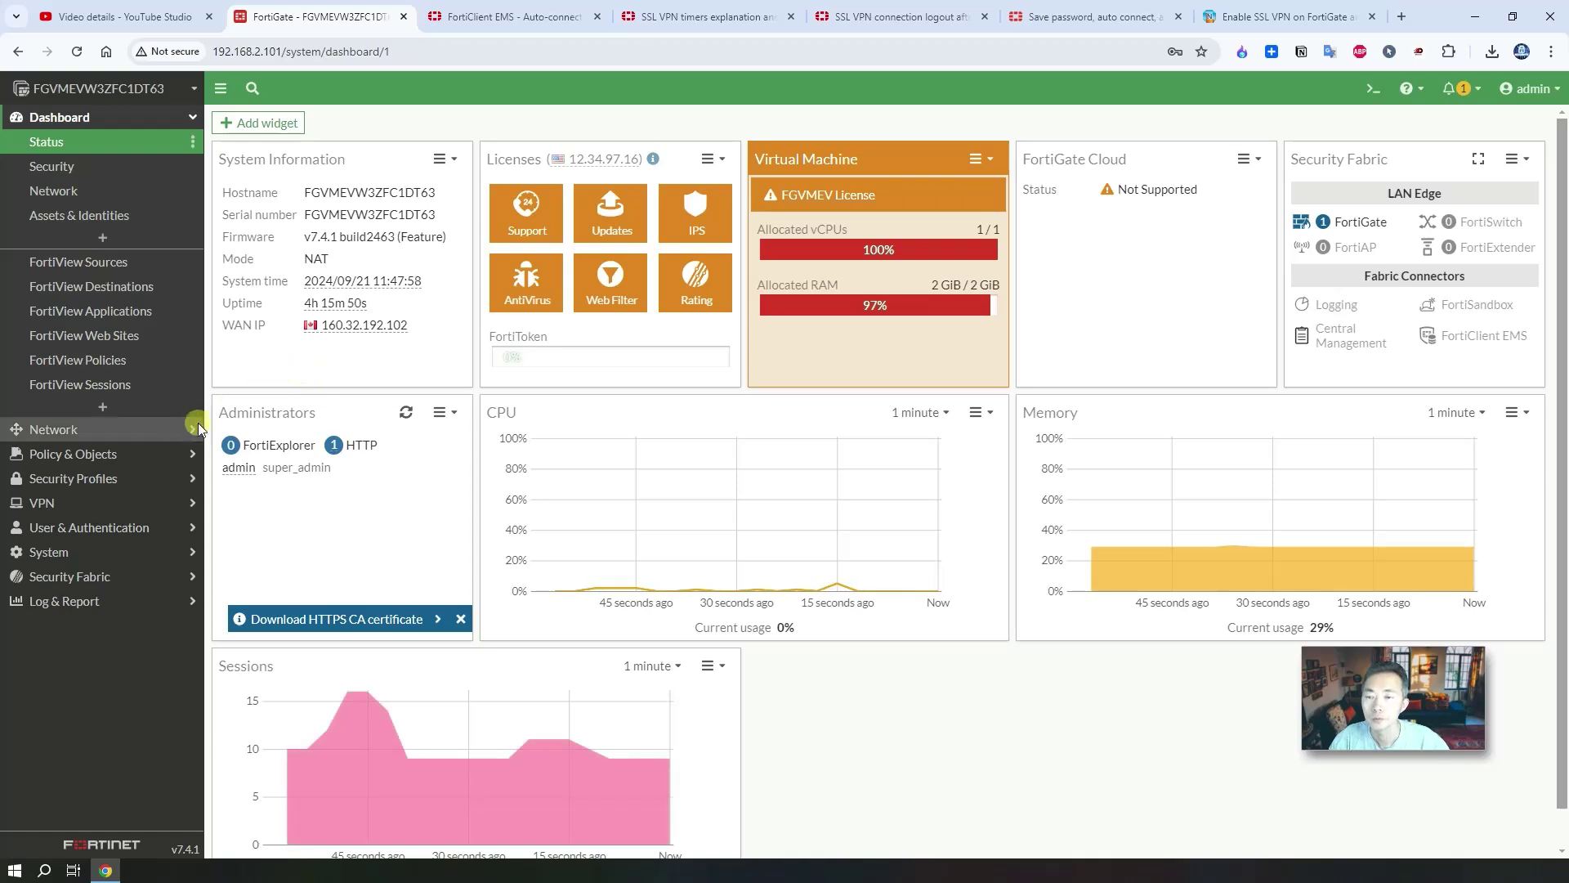
- Start a new local user remoteuser1 in User Definition and enter its login credentials
left_click(151, 527)
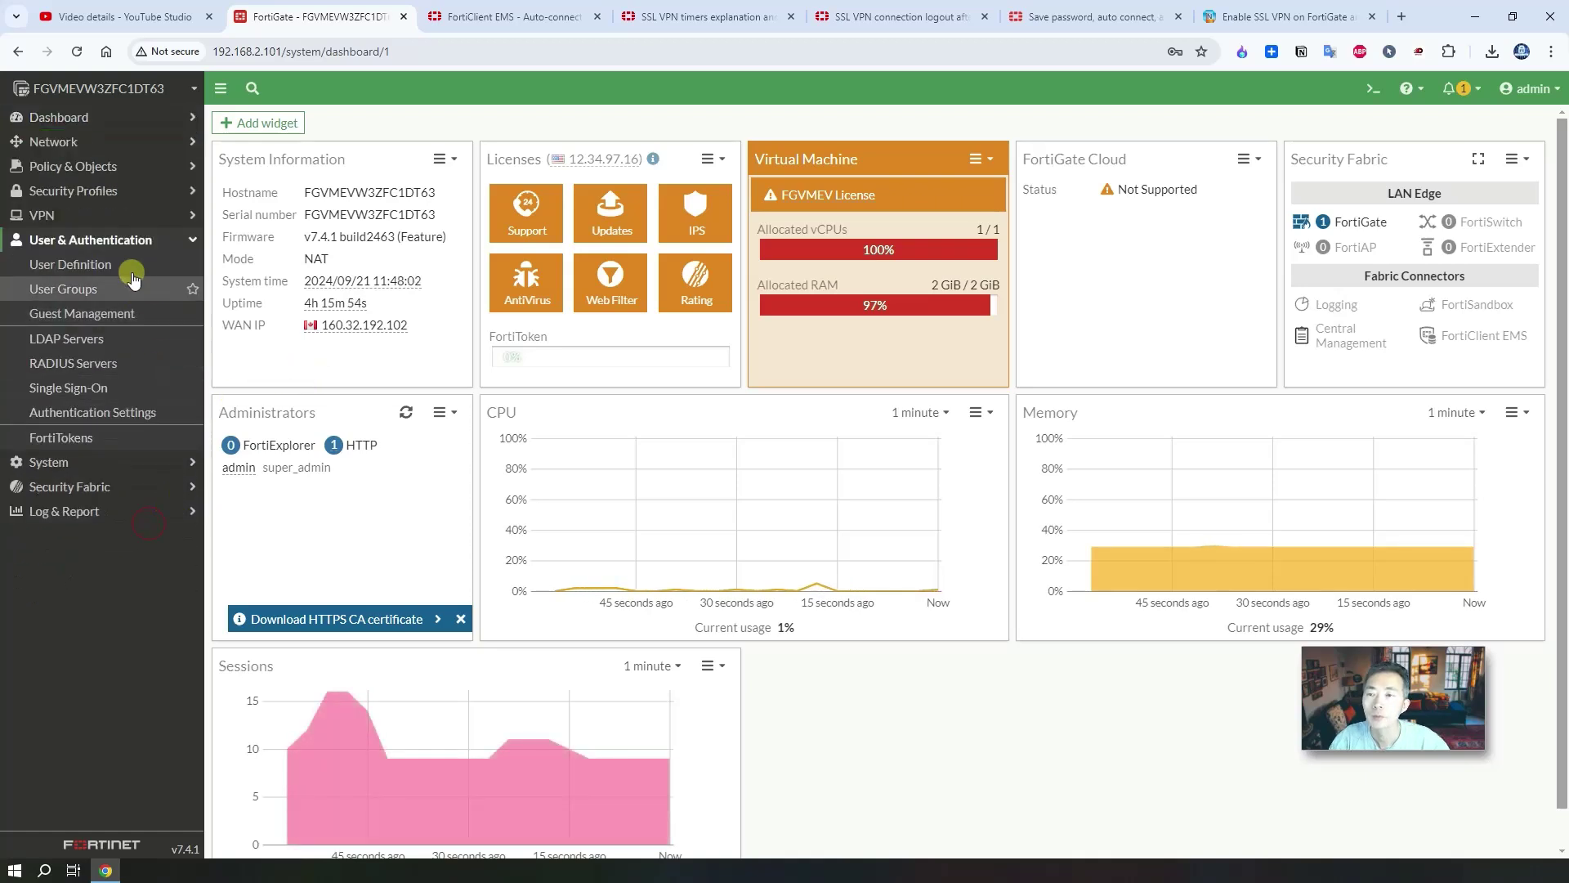
left_click(130, 266)
left_click(277, 122)
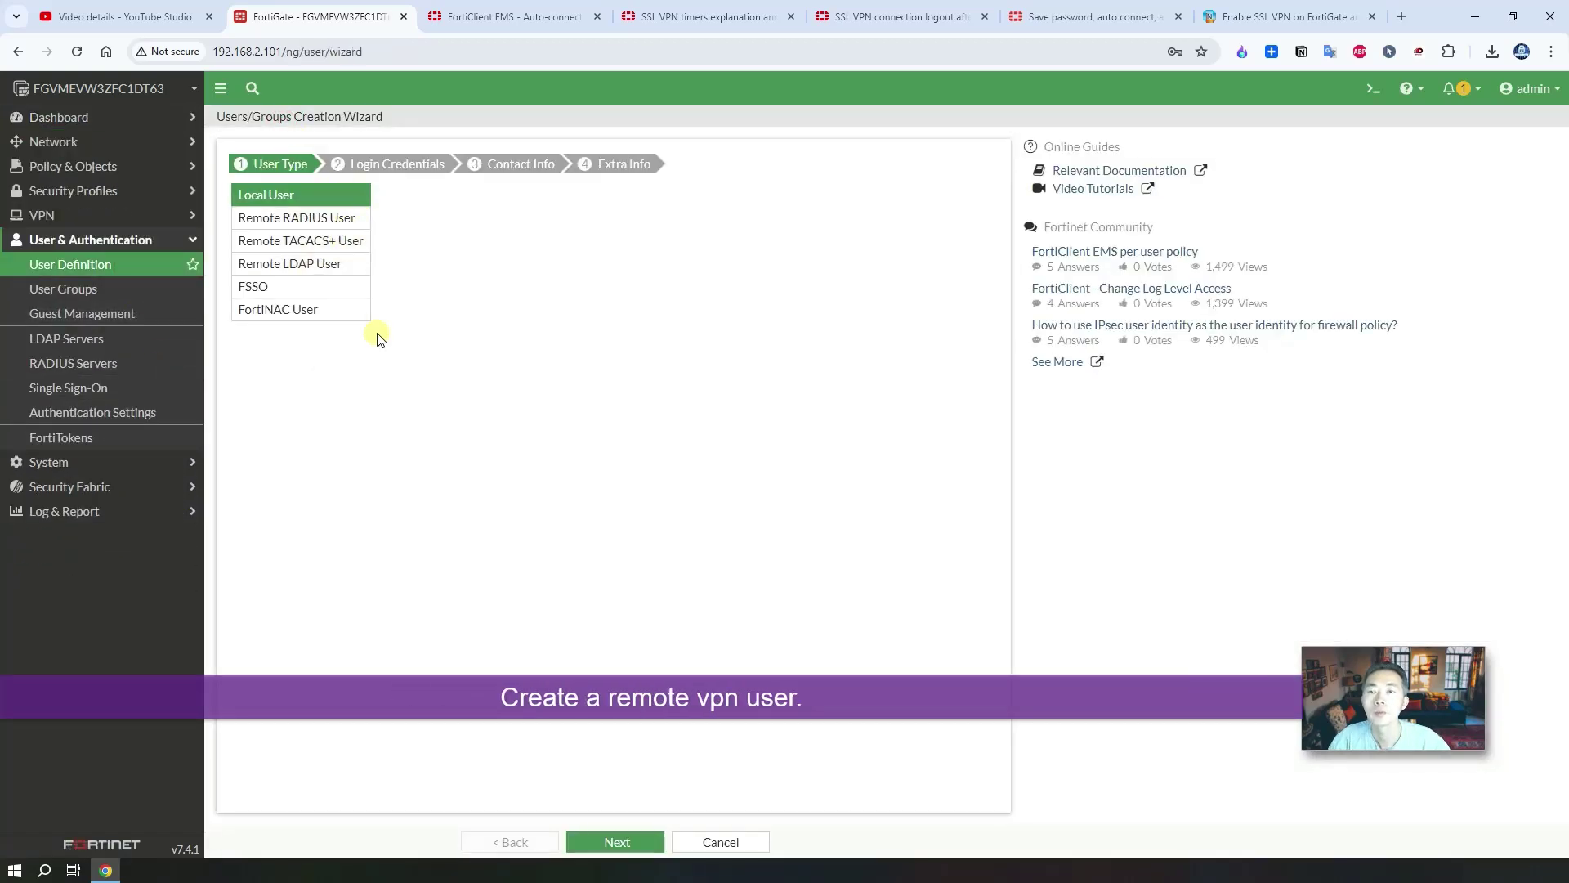
left_click(617, 842)
left_click(373, 191)
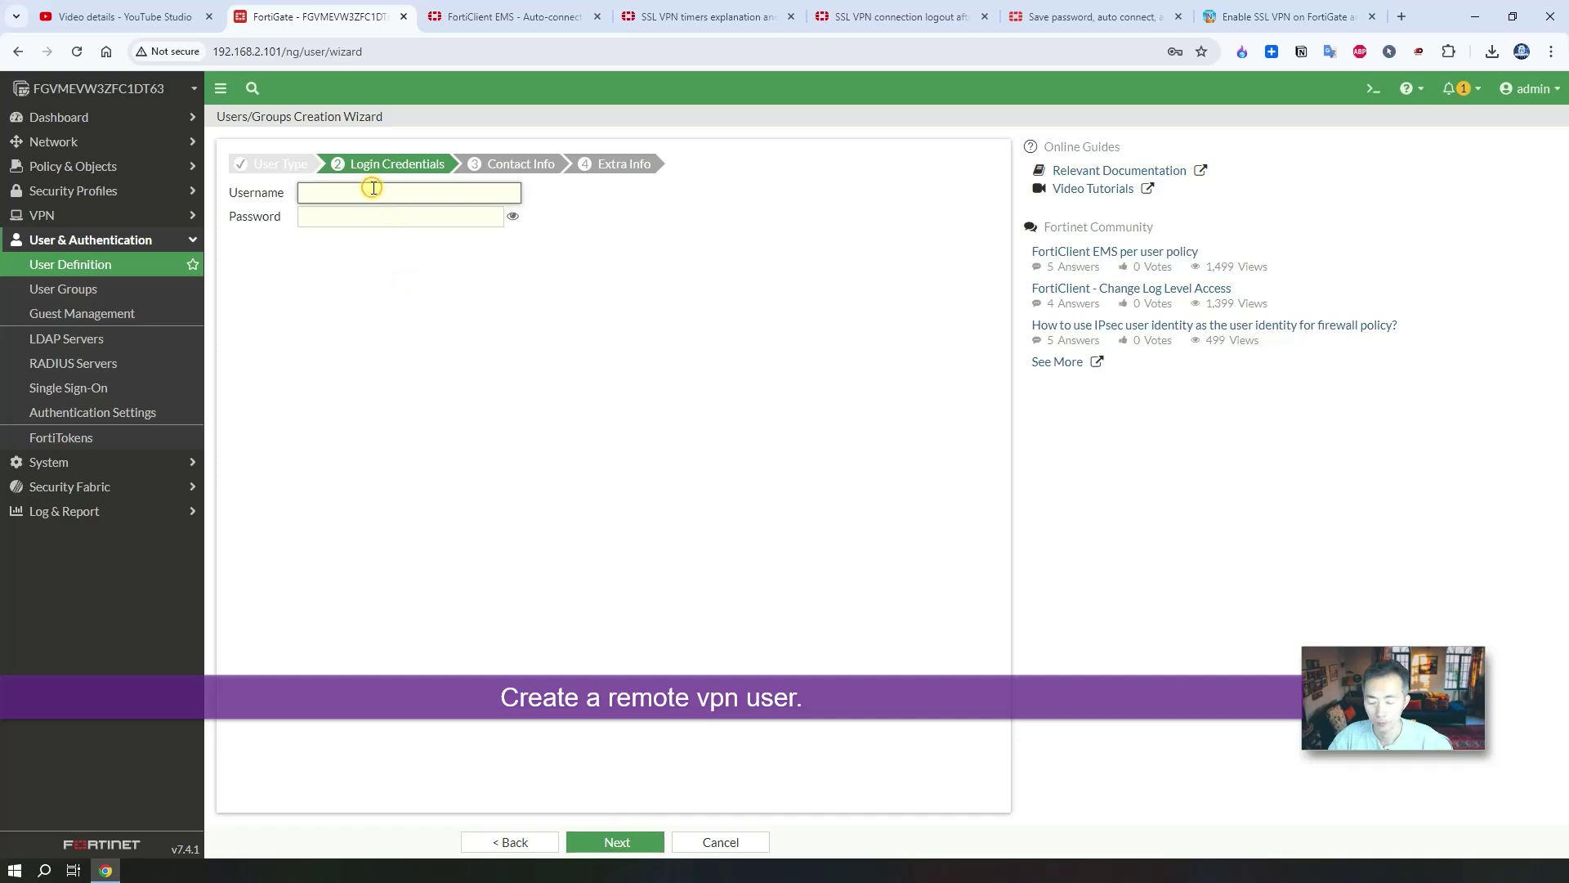
left_click(378, 214)
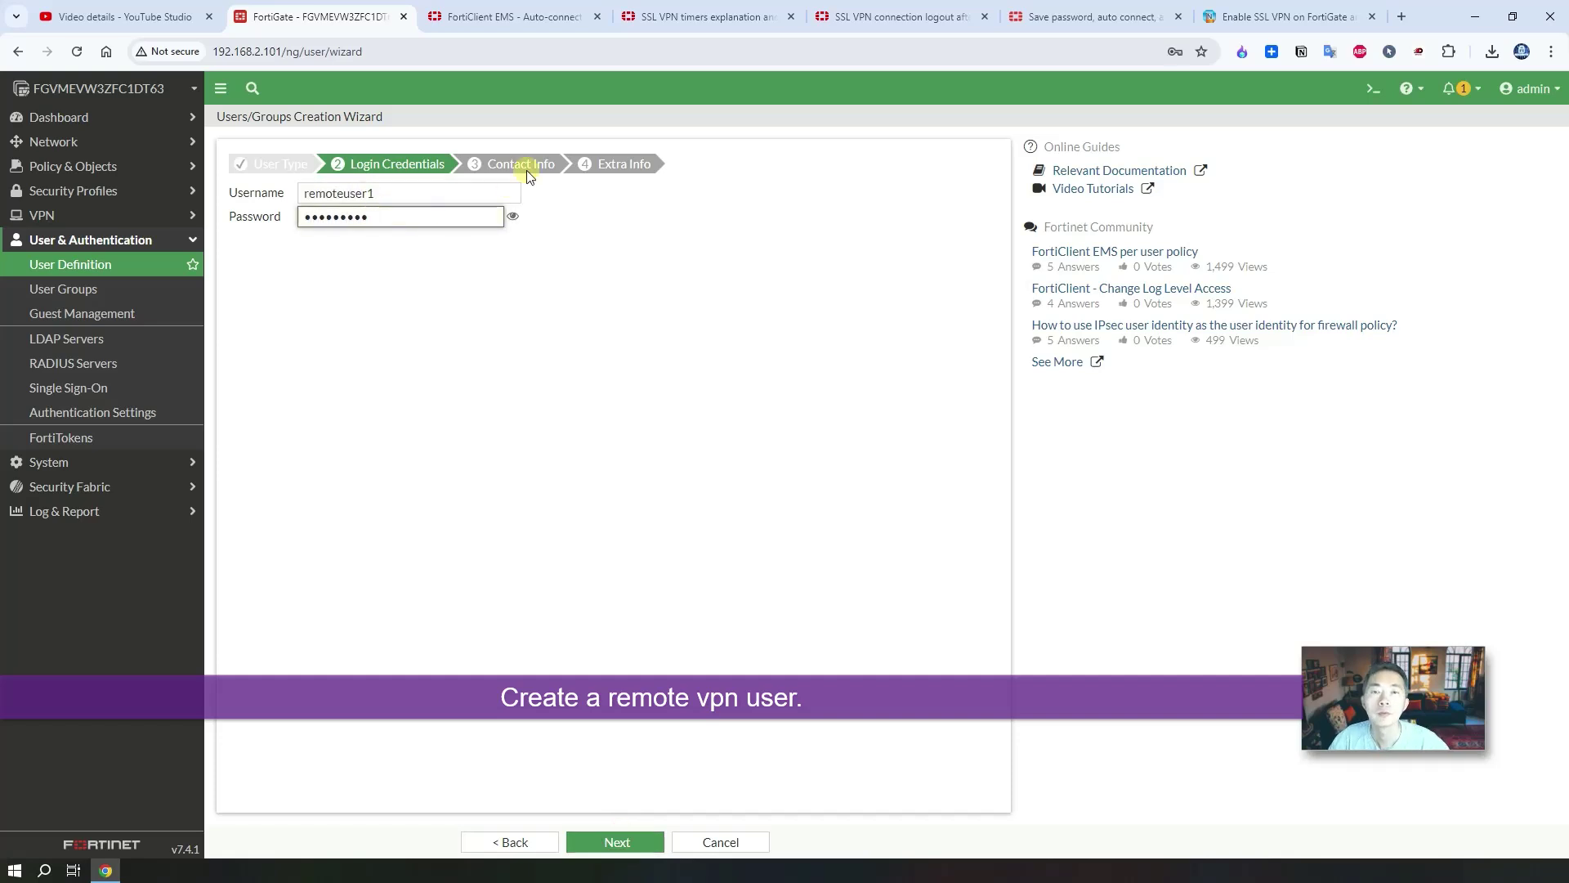
left_click(615, 842)
left_click(616, 841)
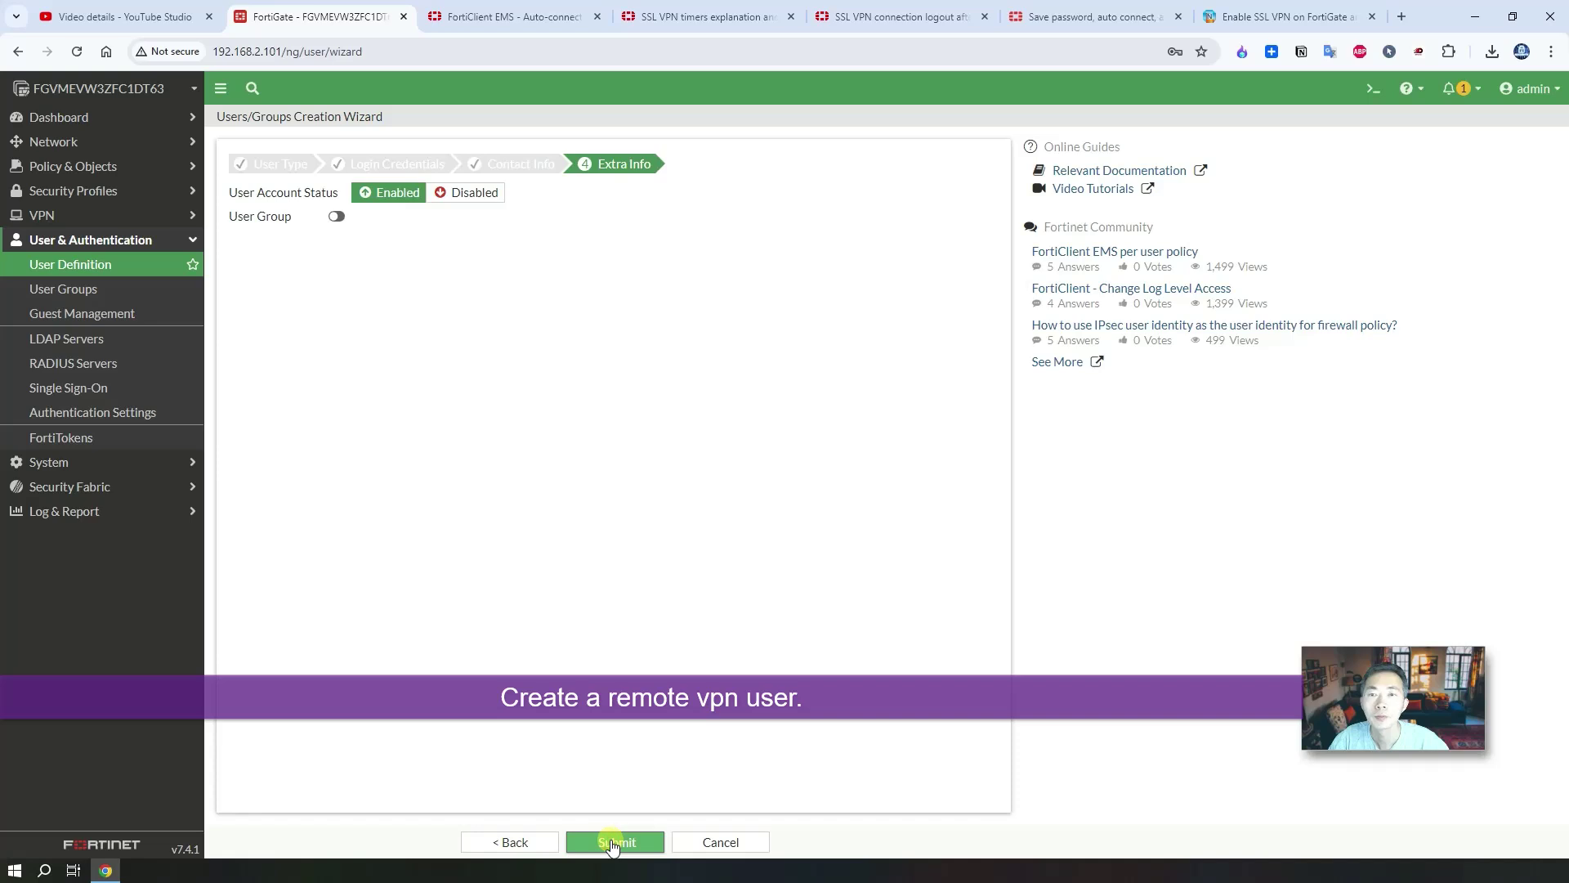
- Create the group remoteusergroup, assign the new user to it, and submit
left_click(336, 216)
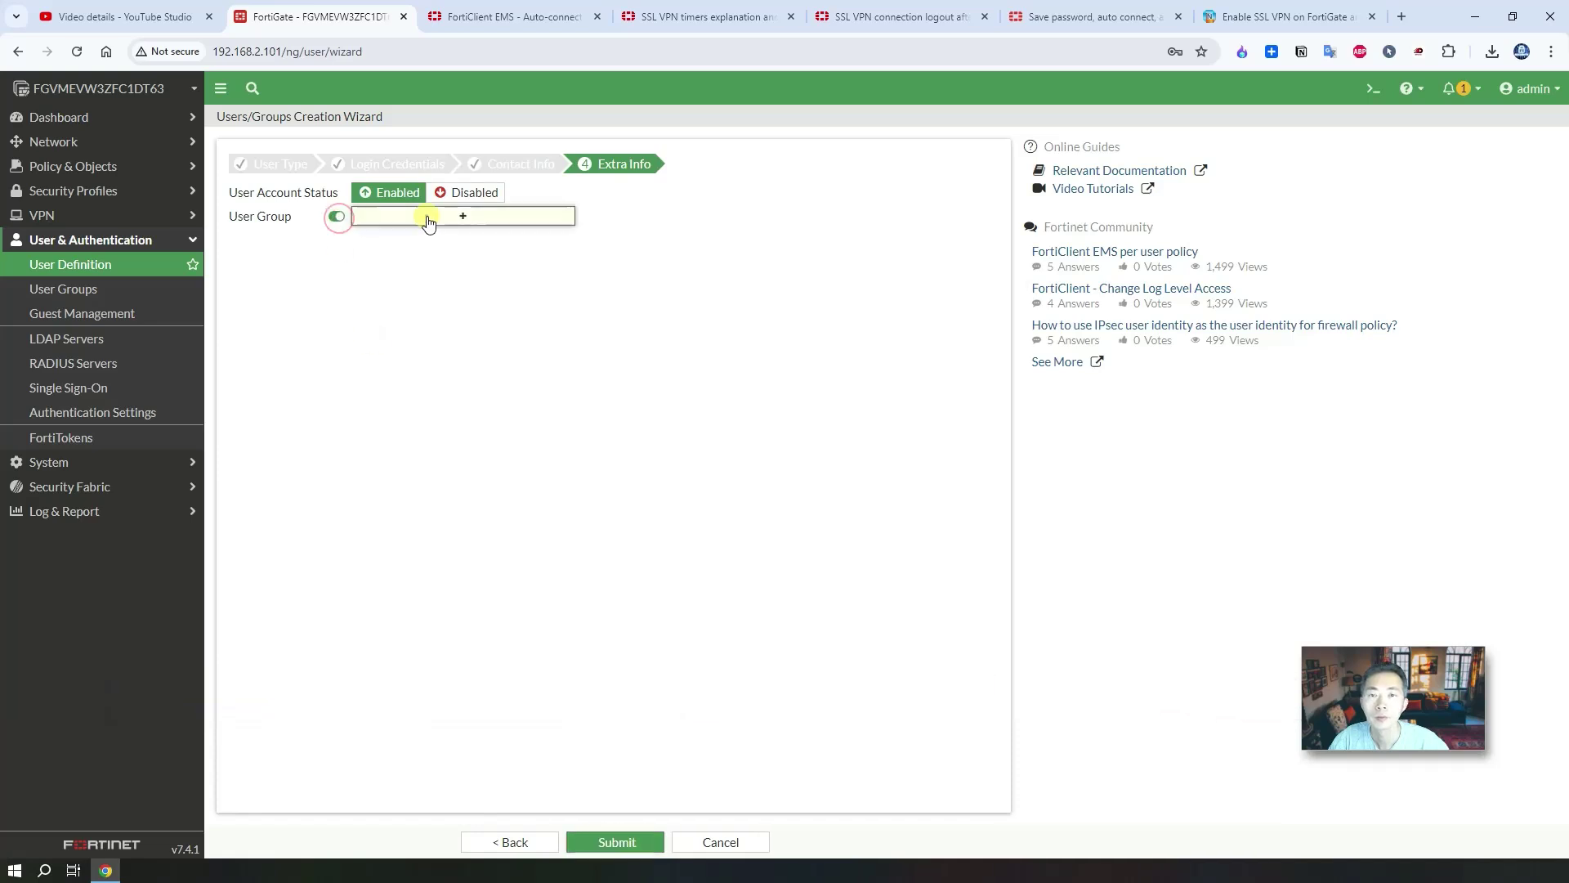
left_click(429, 223)
left_click(970, 172)
left_click(595, 176)
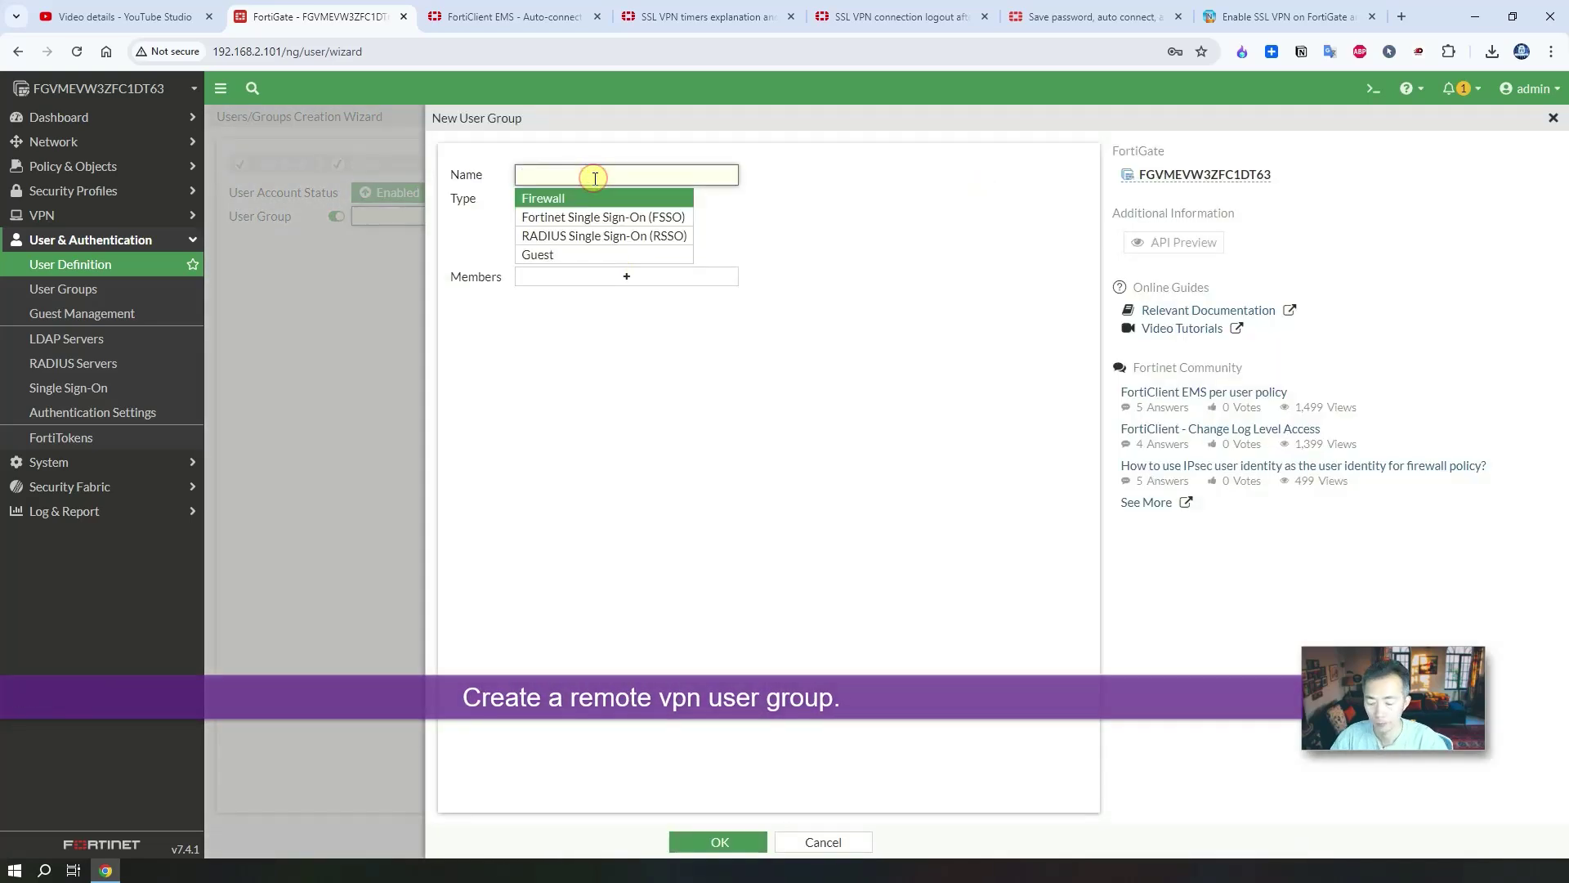
type("remoteusergroup")
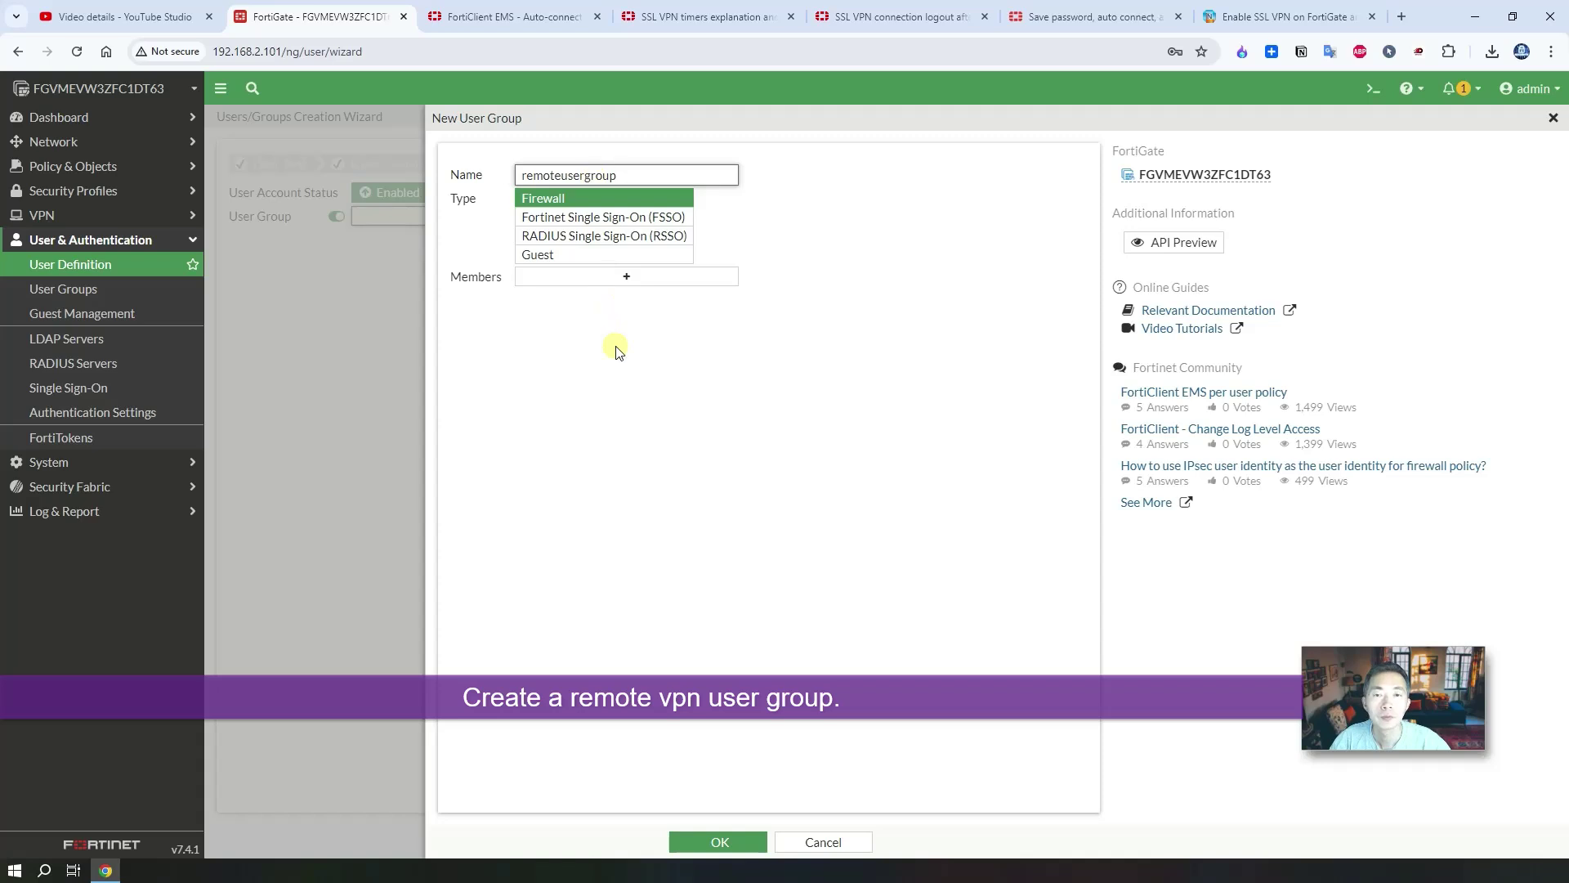
left_click(634, 278)
left_click(1012, 801)
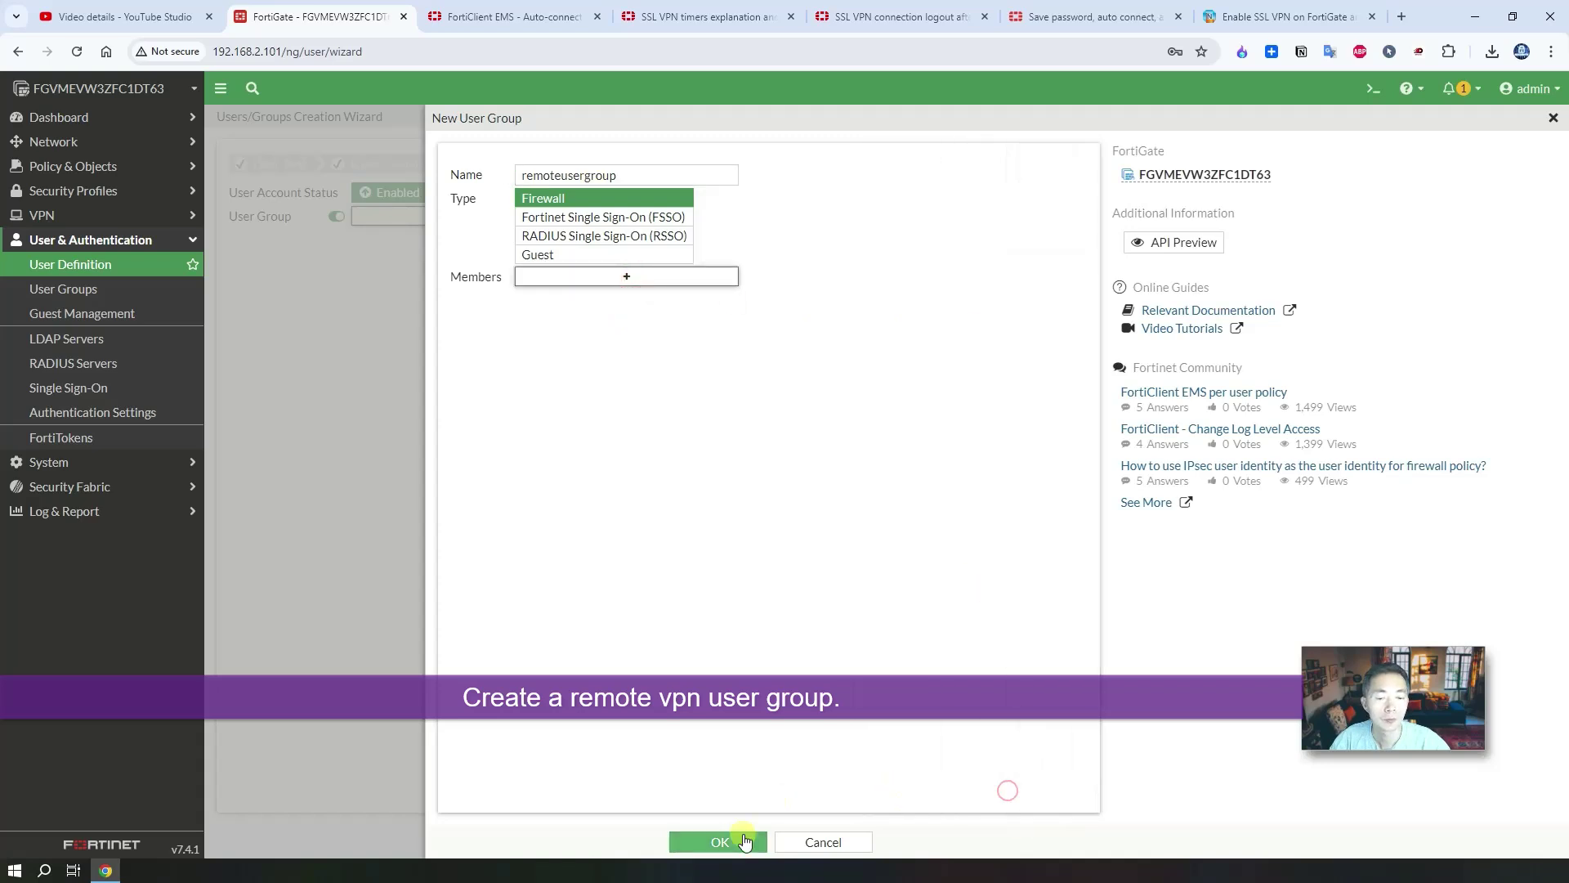
left_click(727, 842)
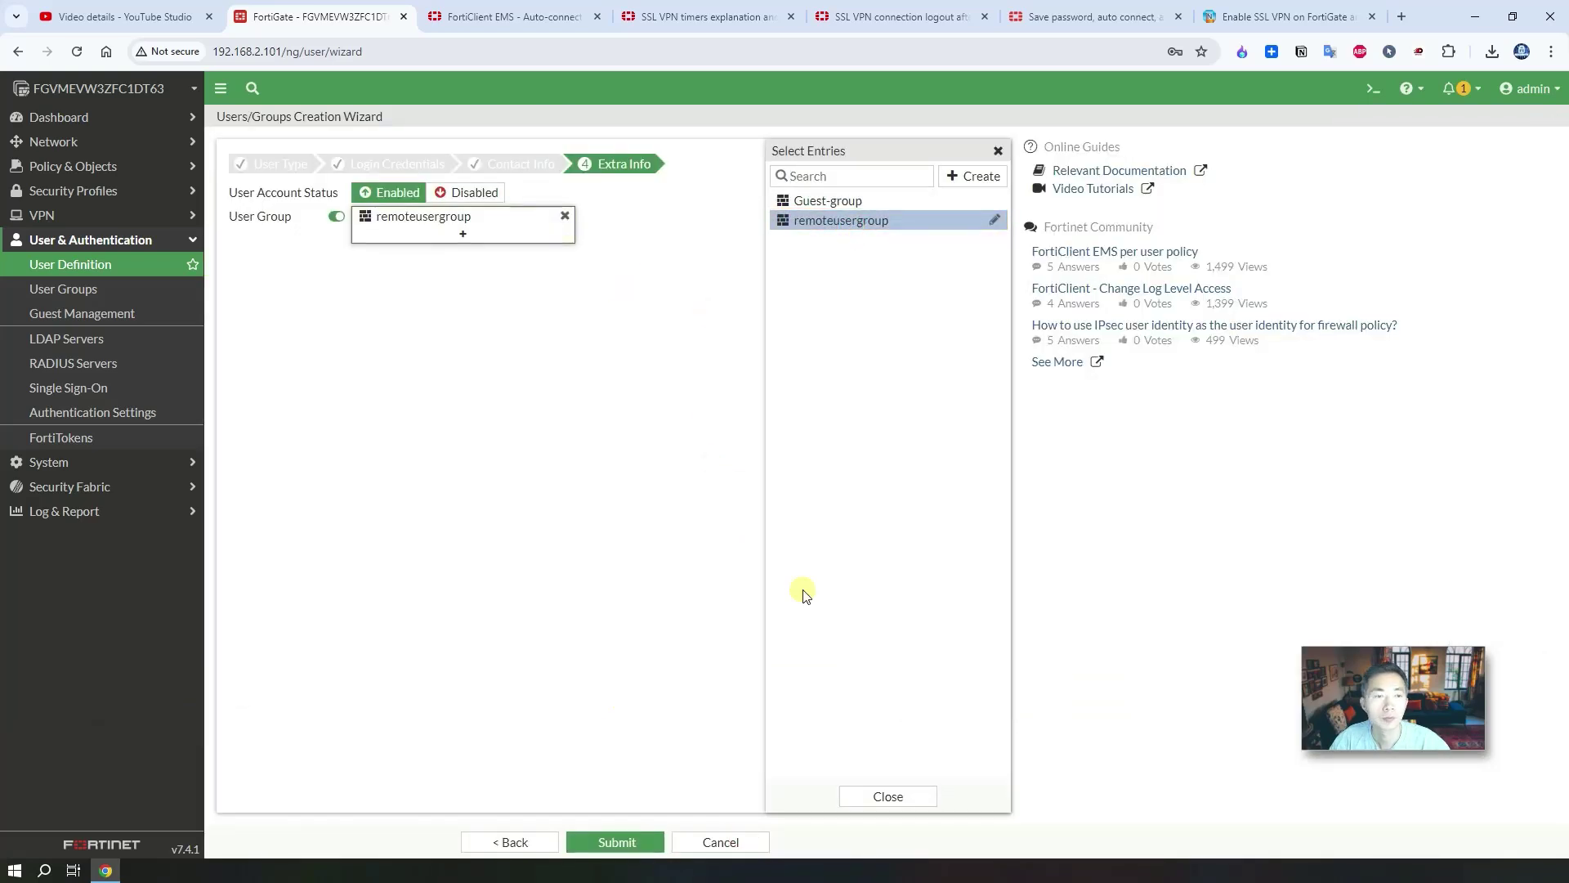
left_click(899, 794)
left_click(617, 842)
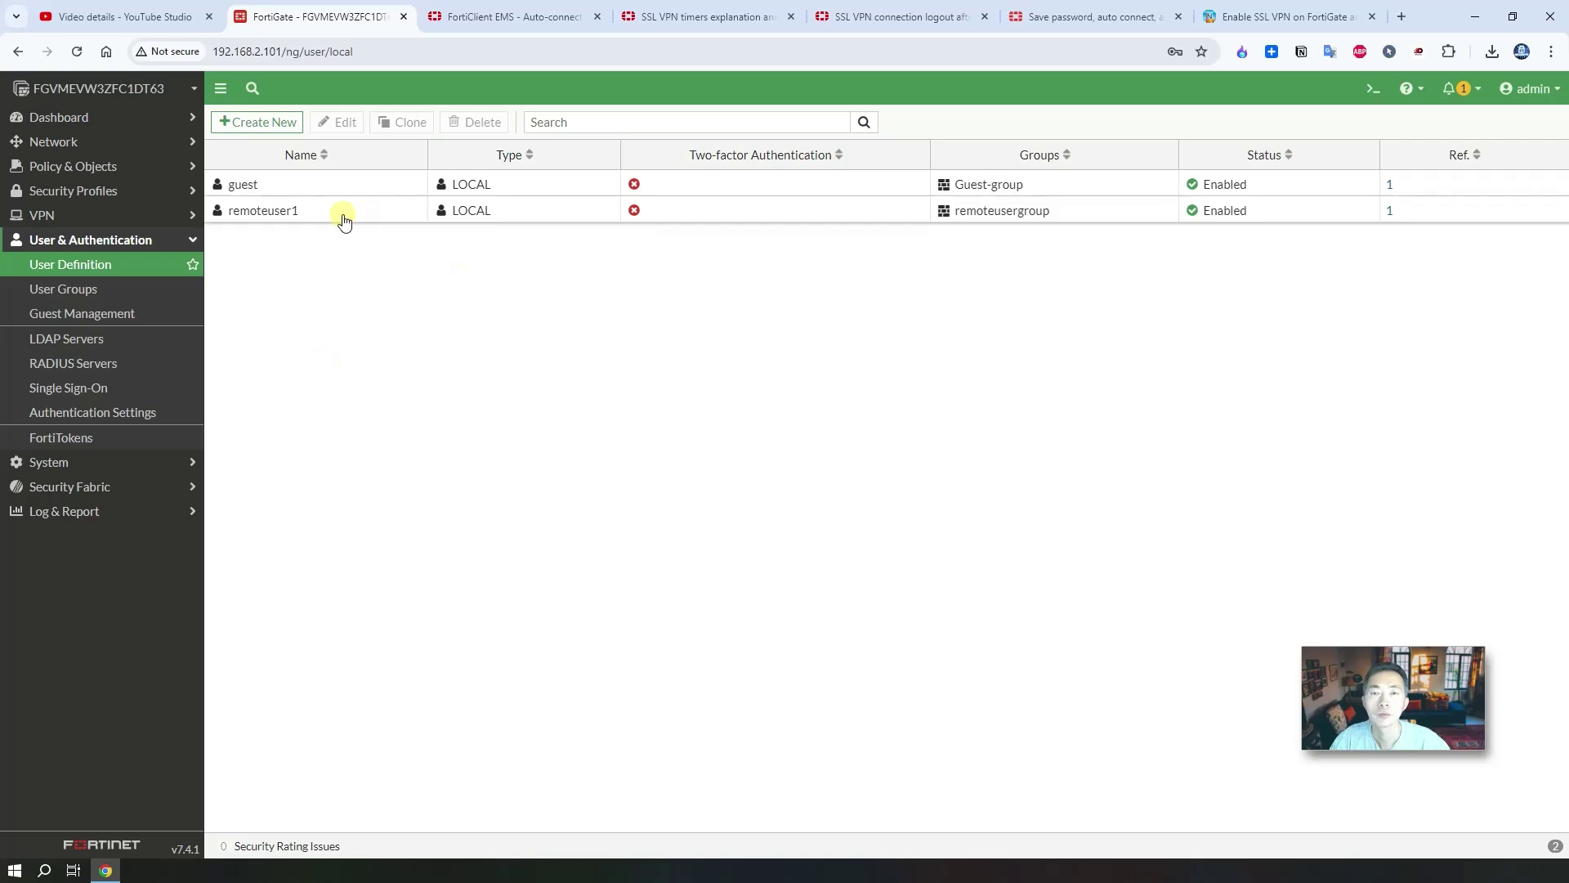
- Enable the SSL-VPN feature in System > Feature Visibility and apply
left_click(343, 210)
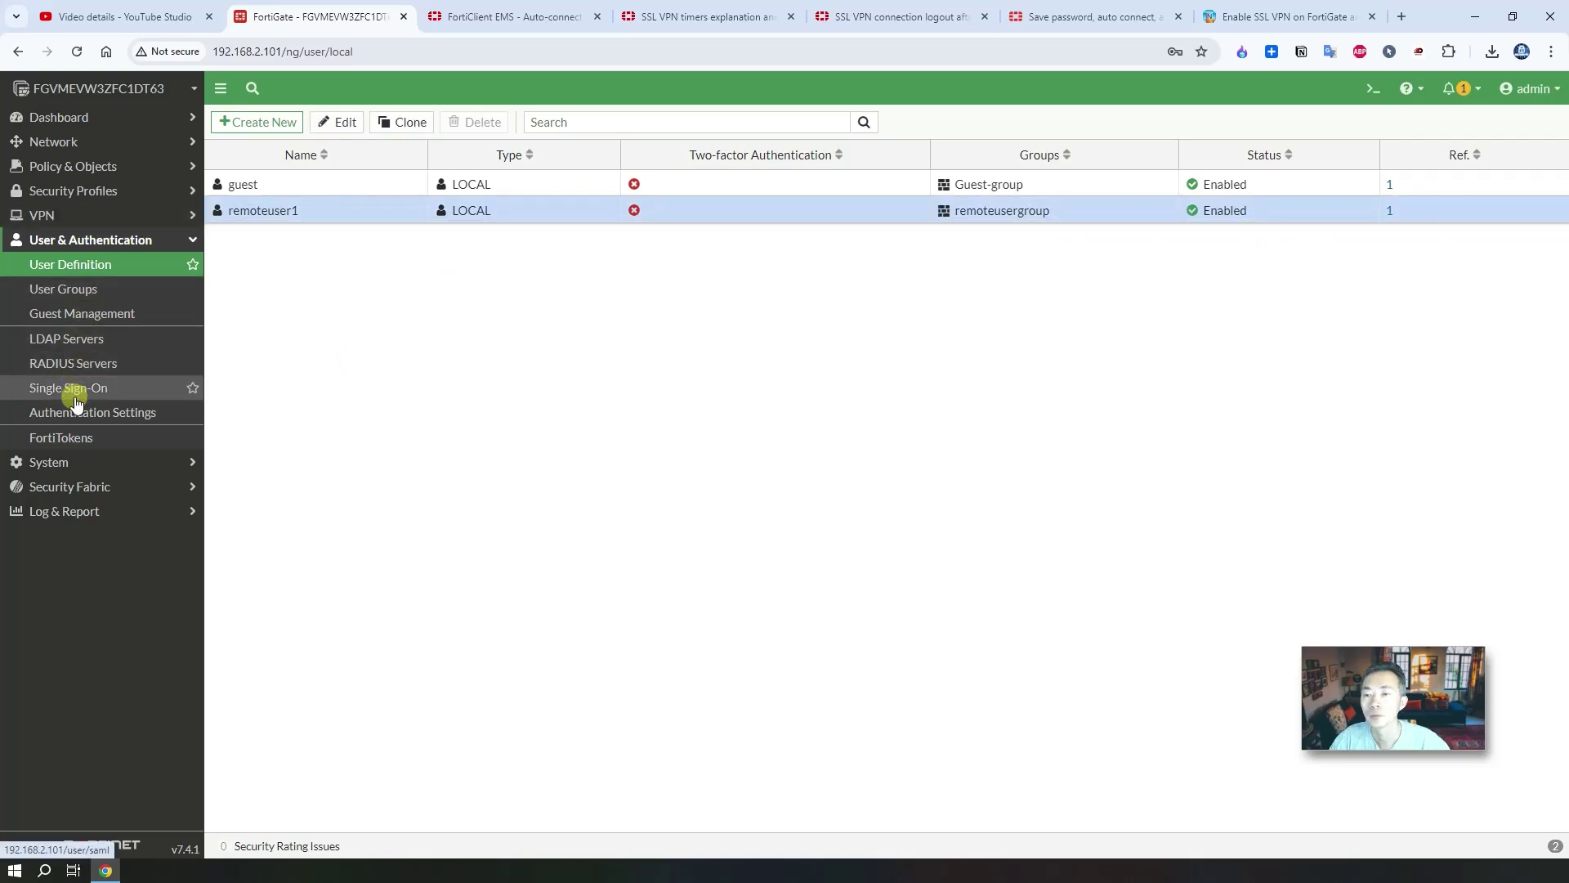
left_click(82, 215)
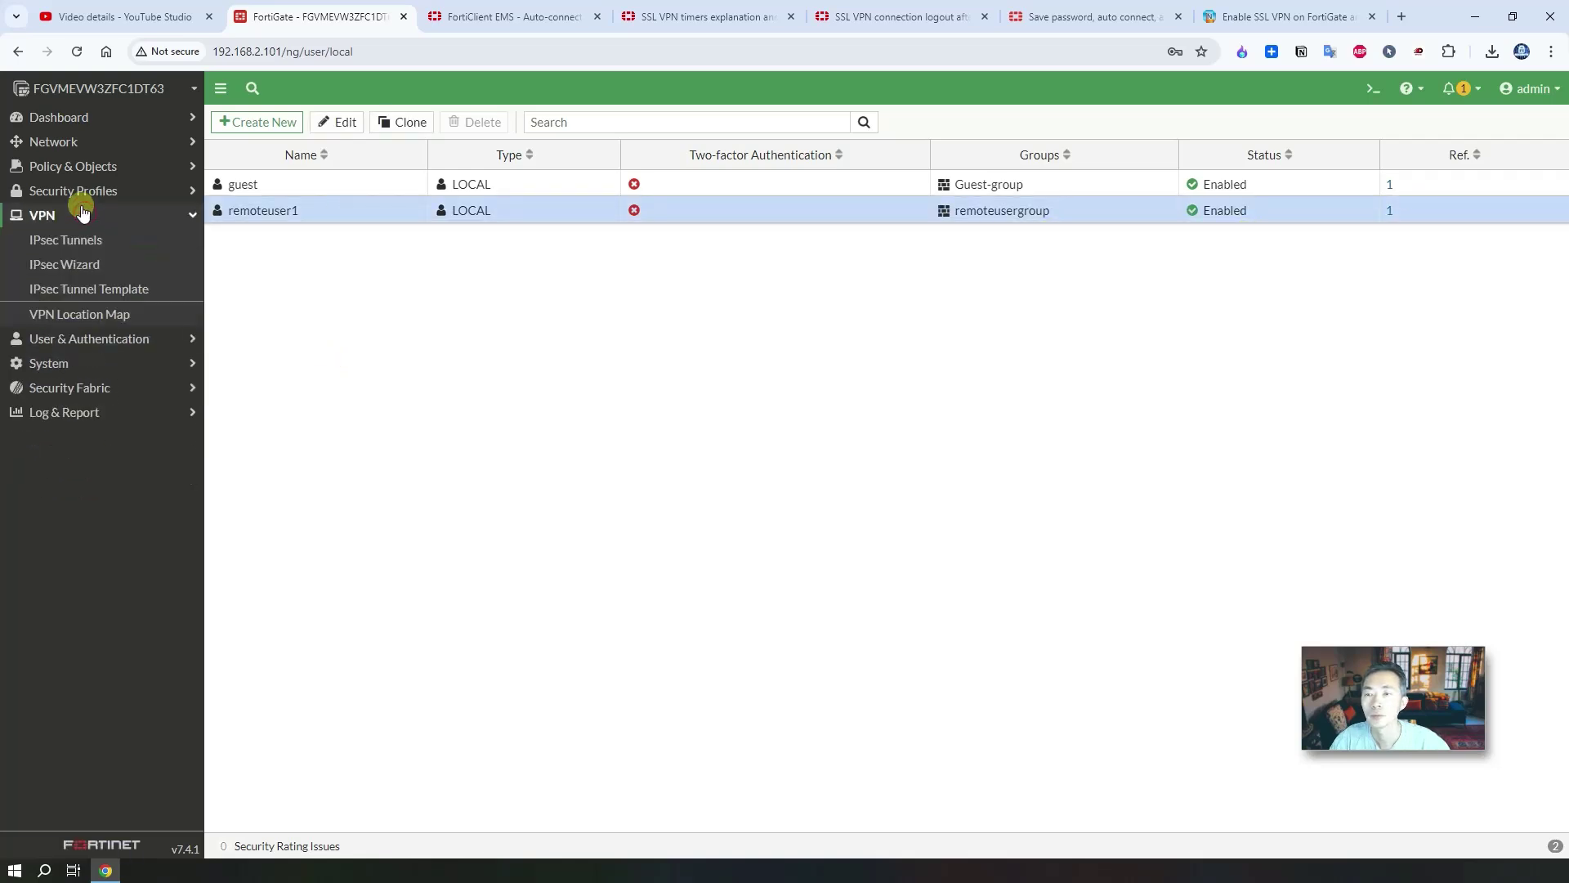
left_click(100, 364)
left_click(81, 485)
left_click(234, 292)
left_click(890, 841)
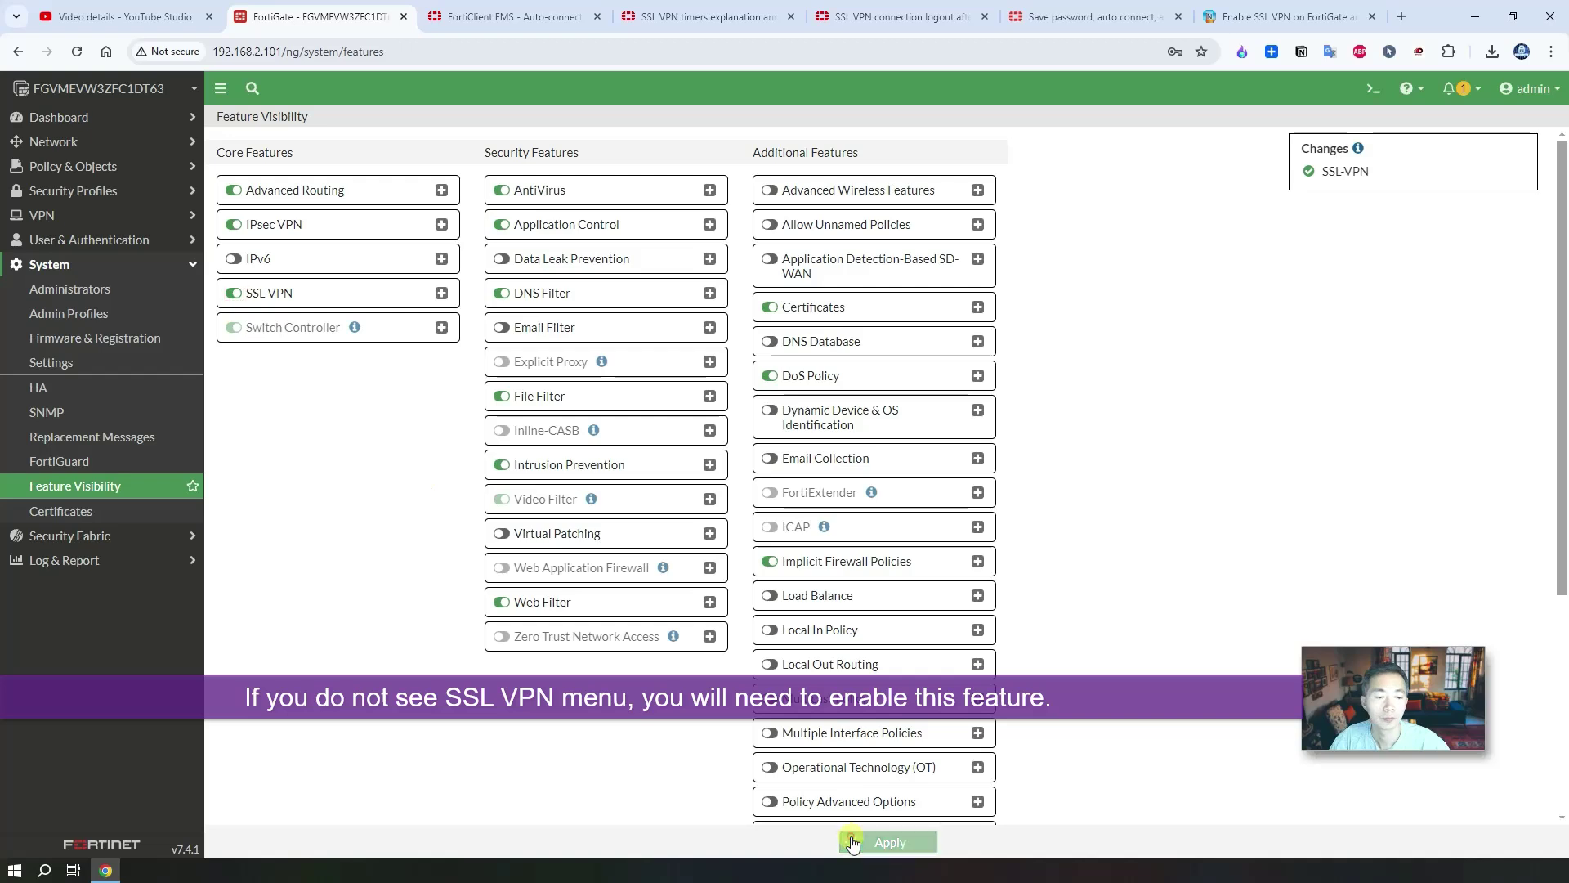
- Set SSL-VPN to listen on WAN (port1), port 4443, with the Fortinet_Factory certificate
left_click(74, 215)
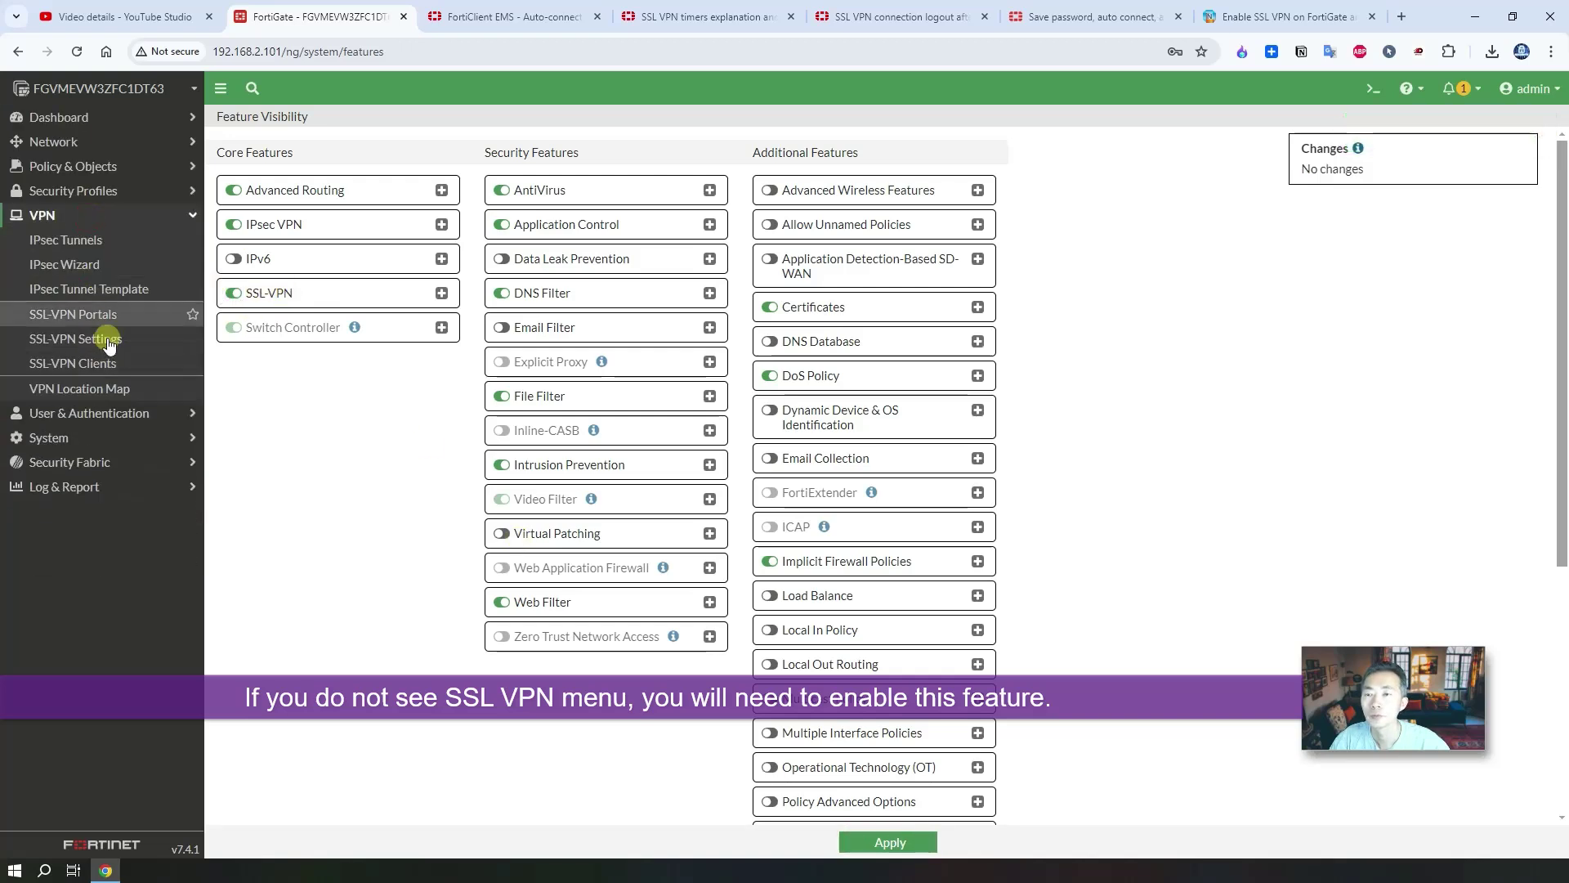
left_click(114, 351)
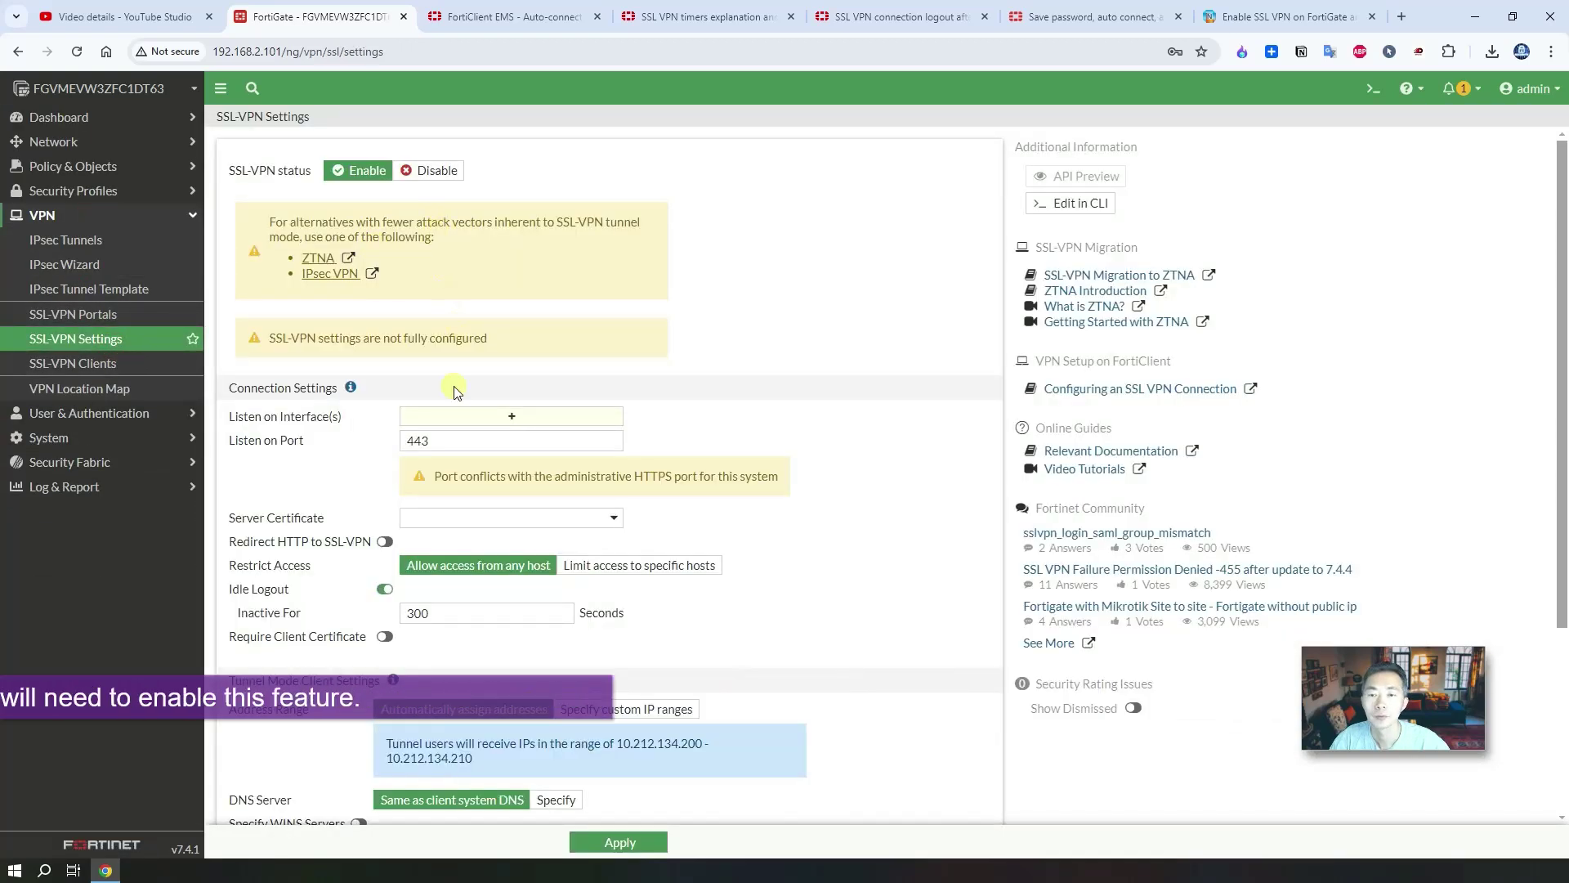
left_click(511, 418)
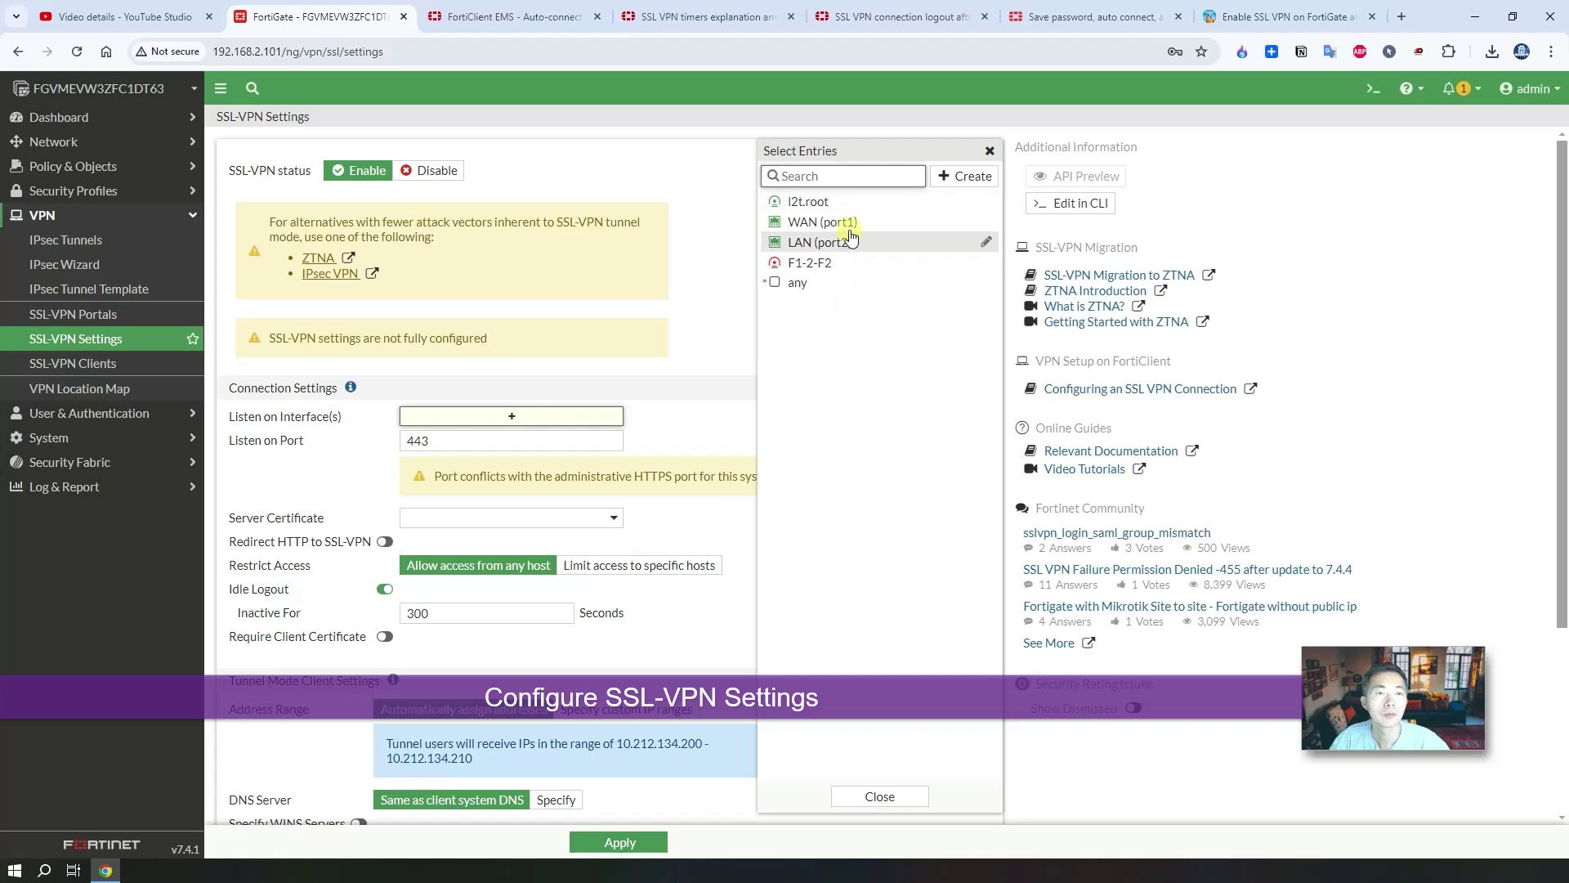
left_click(821, 222)
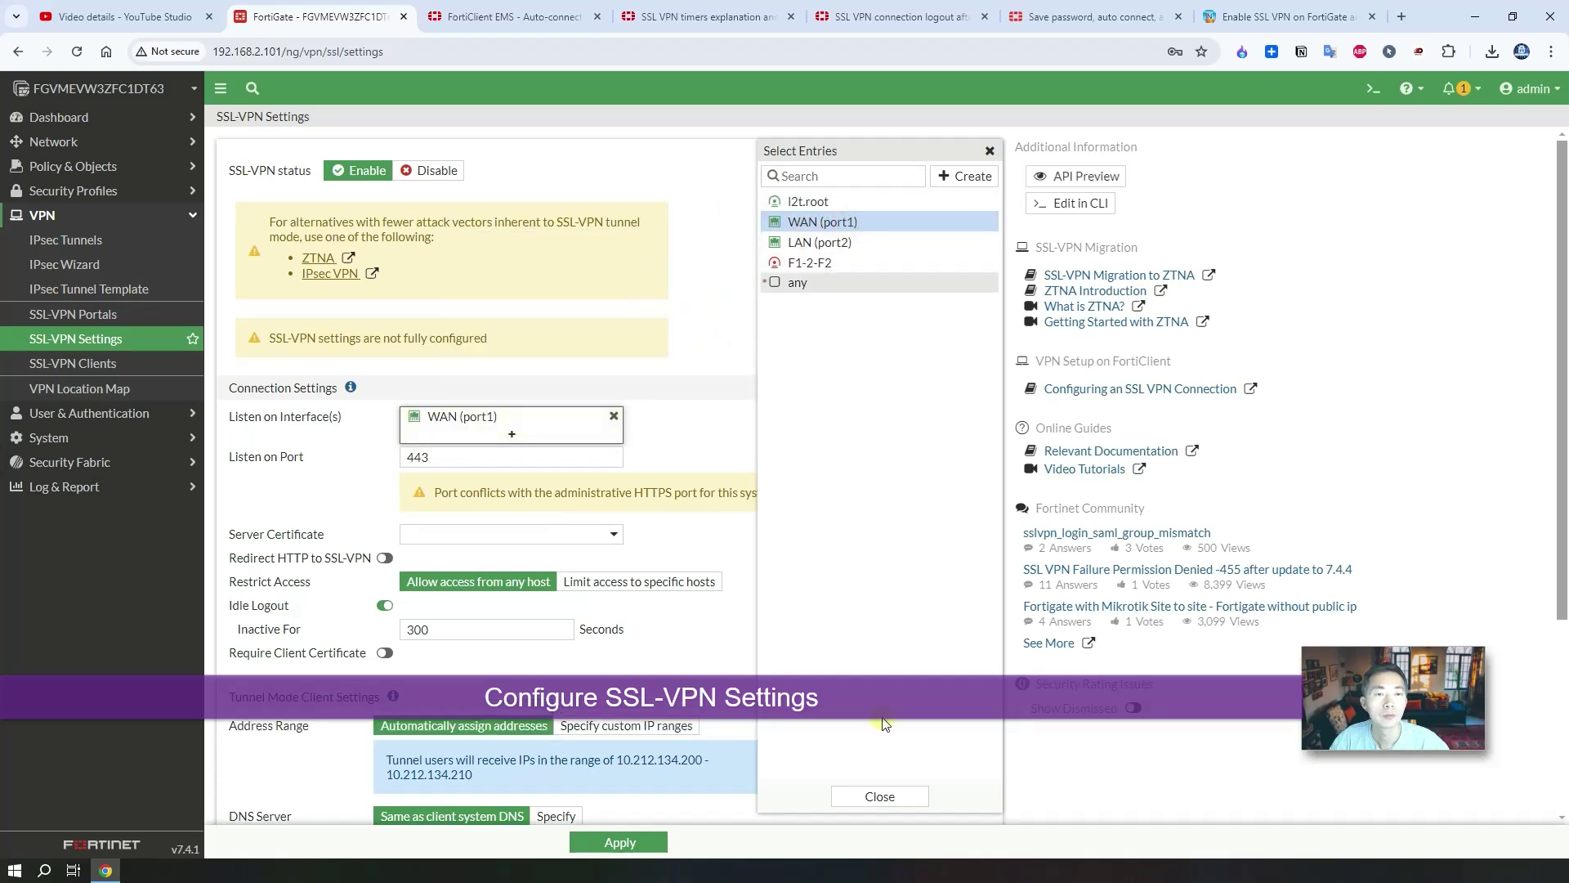
left_click(880, 796)
type("4")
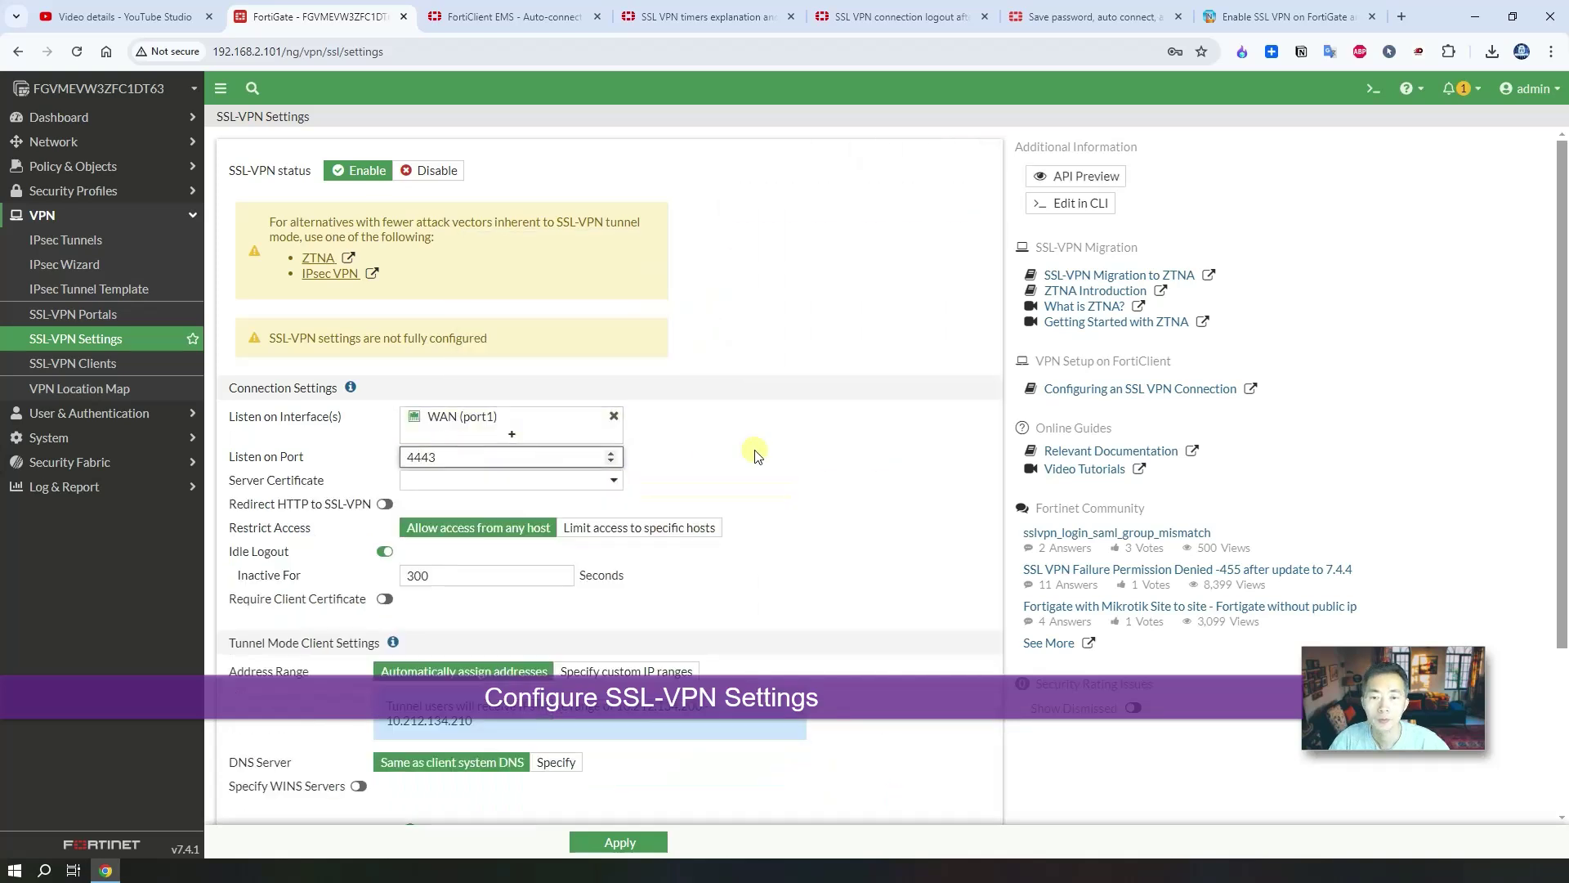
left_click(515, 484)
left_click(516, 533)
scroll(596, 525, "down", 3)
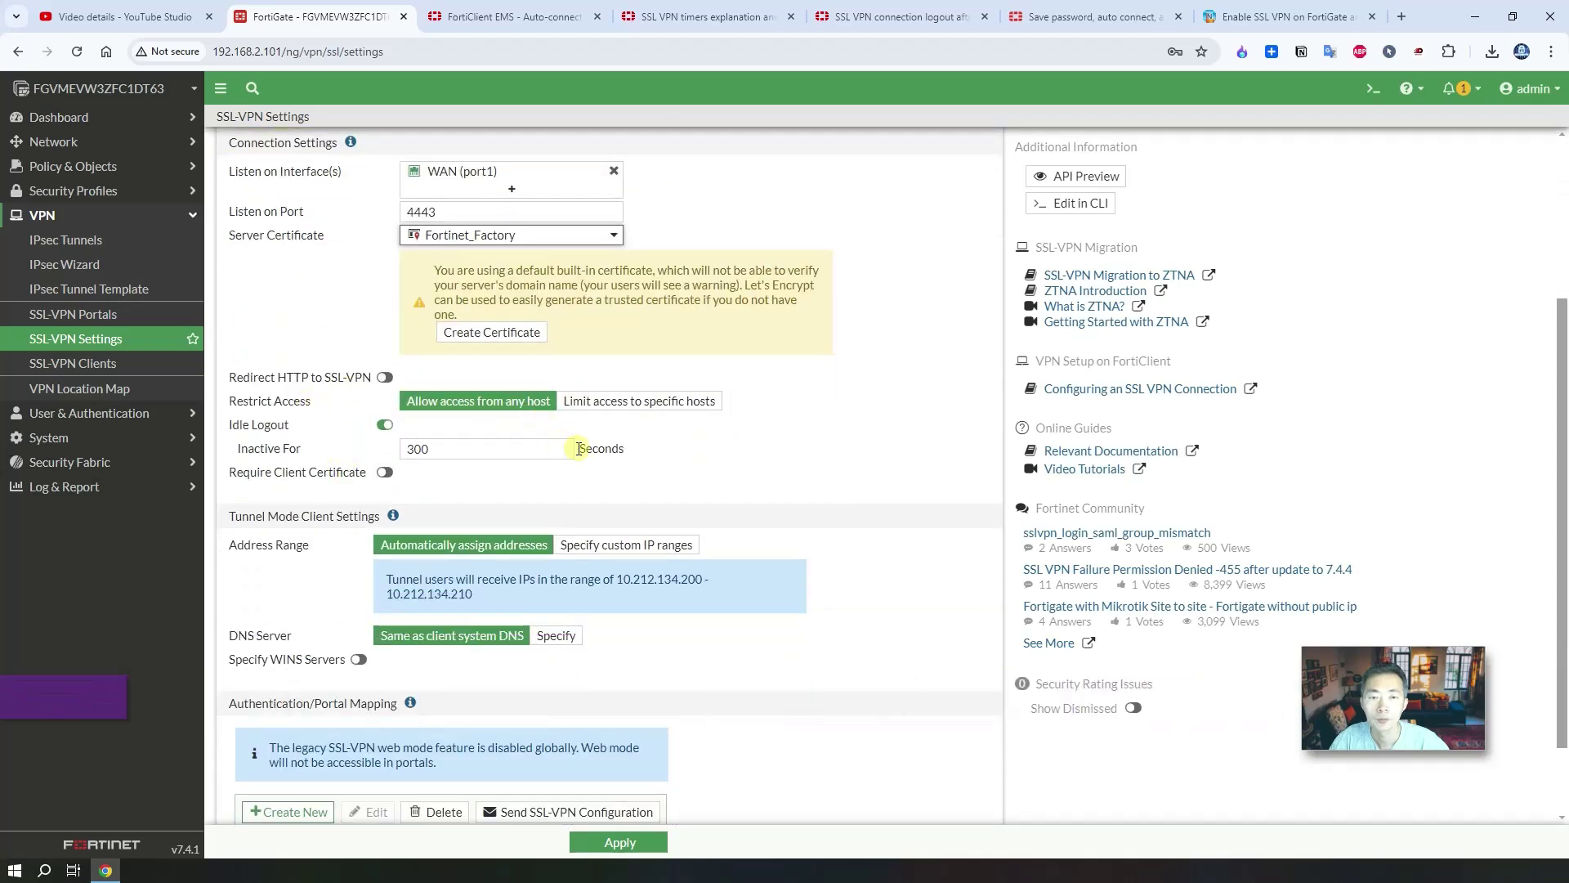
scroll(491, 418, "down", 1)
scroll(407, 434, "down", 1)
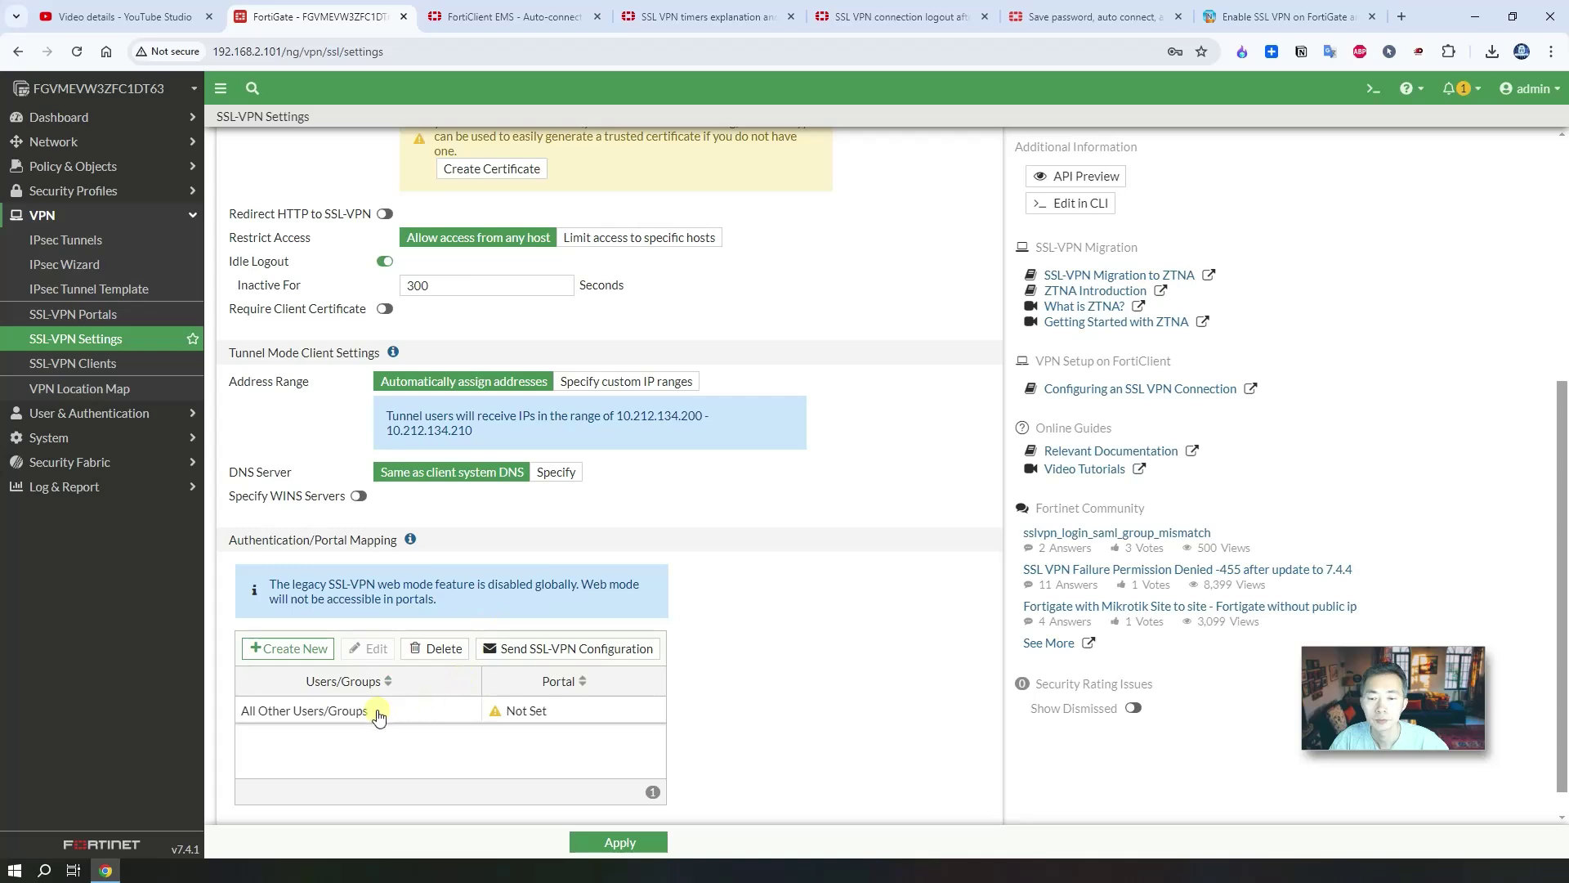
- Map remoteusergroup to the full-access portal and apply the SSL-VPN settings
left_click(315, 647)
left_click(638, 160)
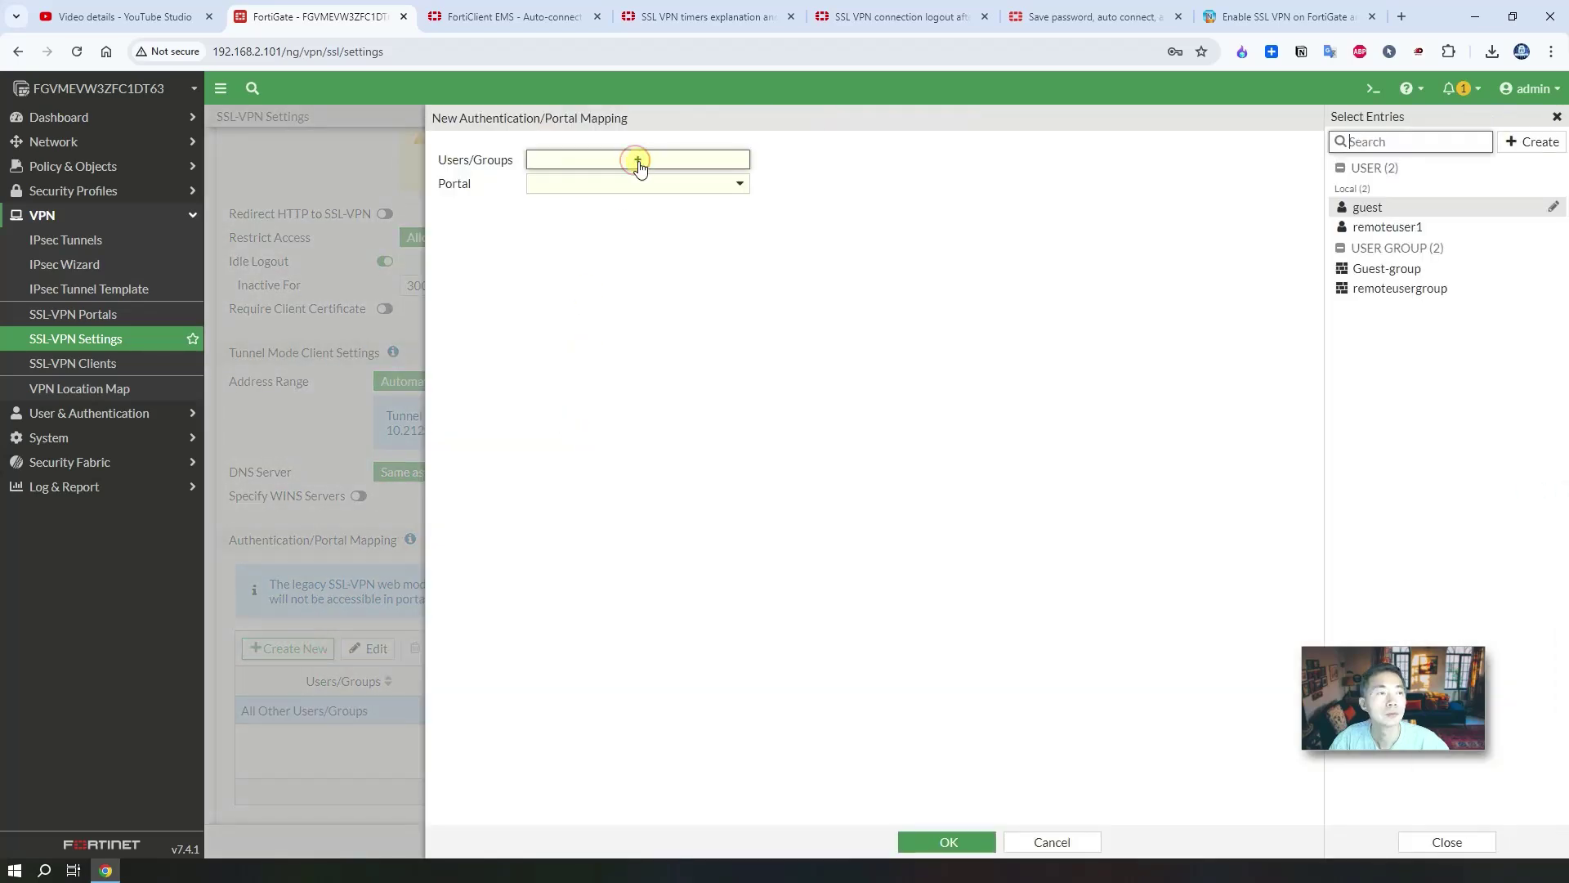
left_click(1389, 288)
left_click(730, 201)
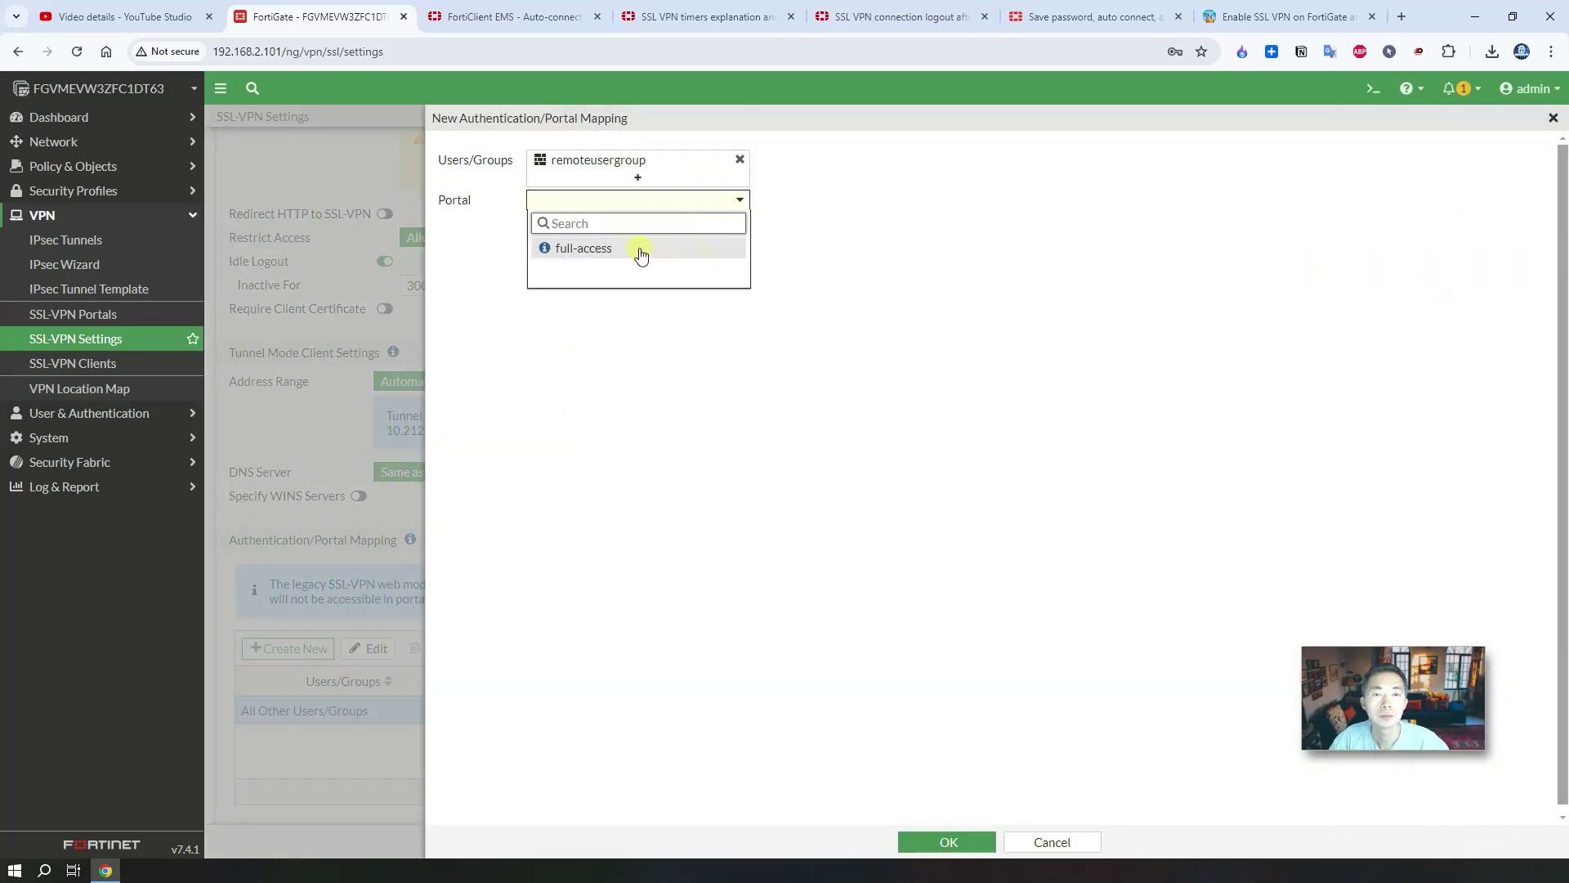
left_click(641, 248)
left_click(944, 842)
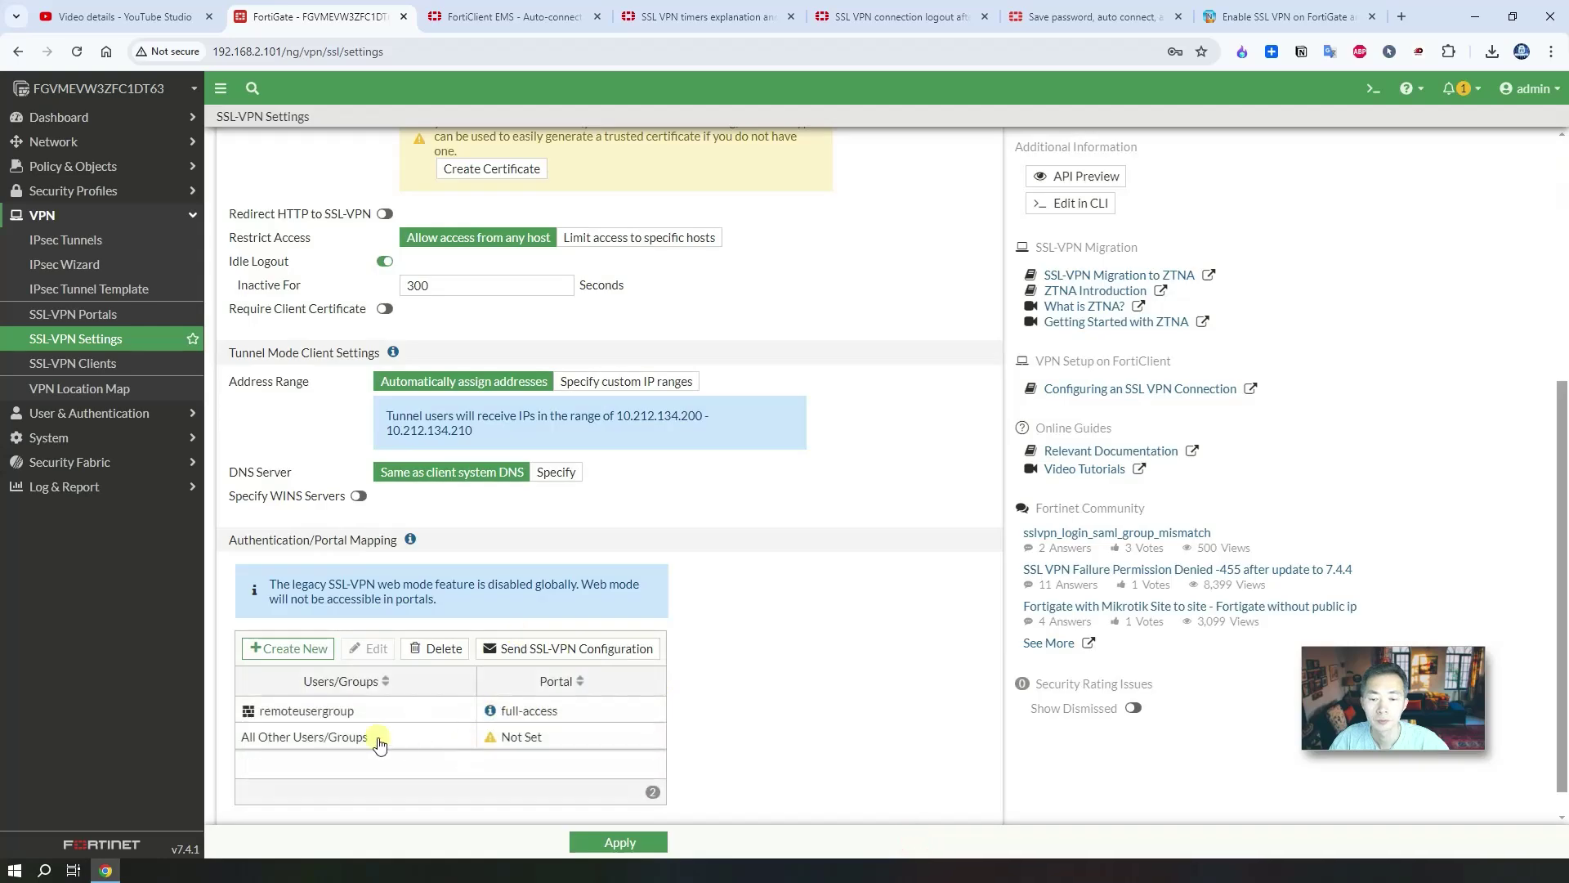
left_click(620, 842)
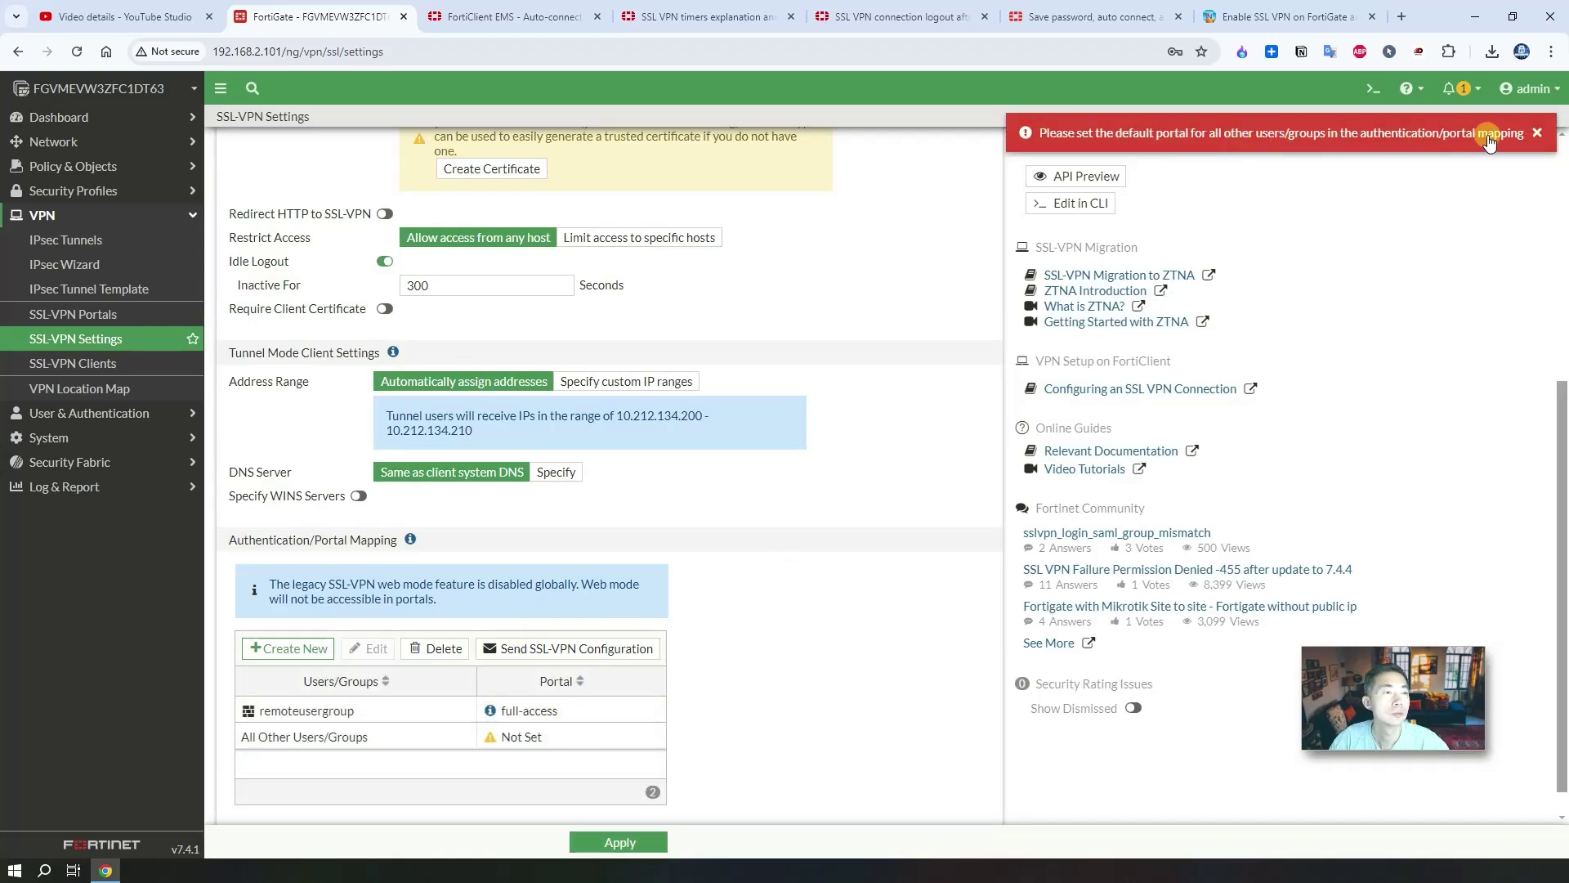
- Set All Other Users/Groups to full-access, save, and review the portal mapping table
left_click(601, 733)
double_click(550, 736)
left_click(669, 177)
left_click(654, 232)
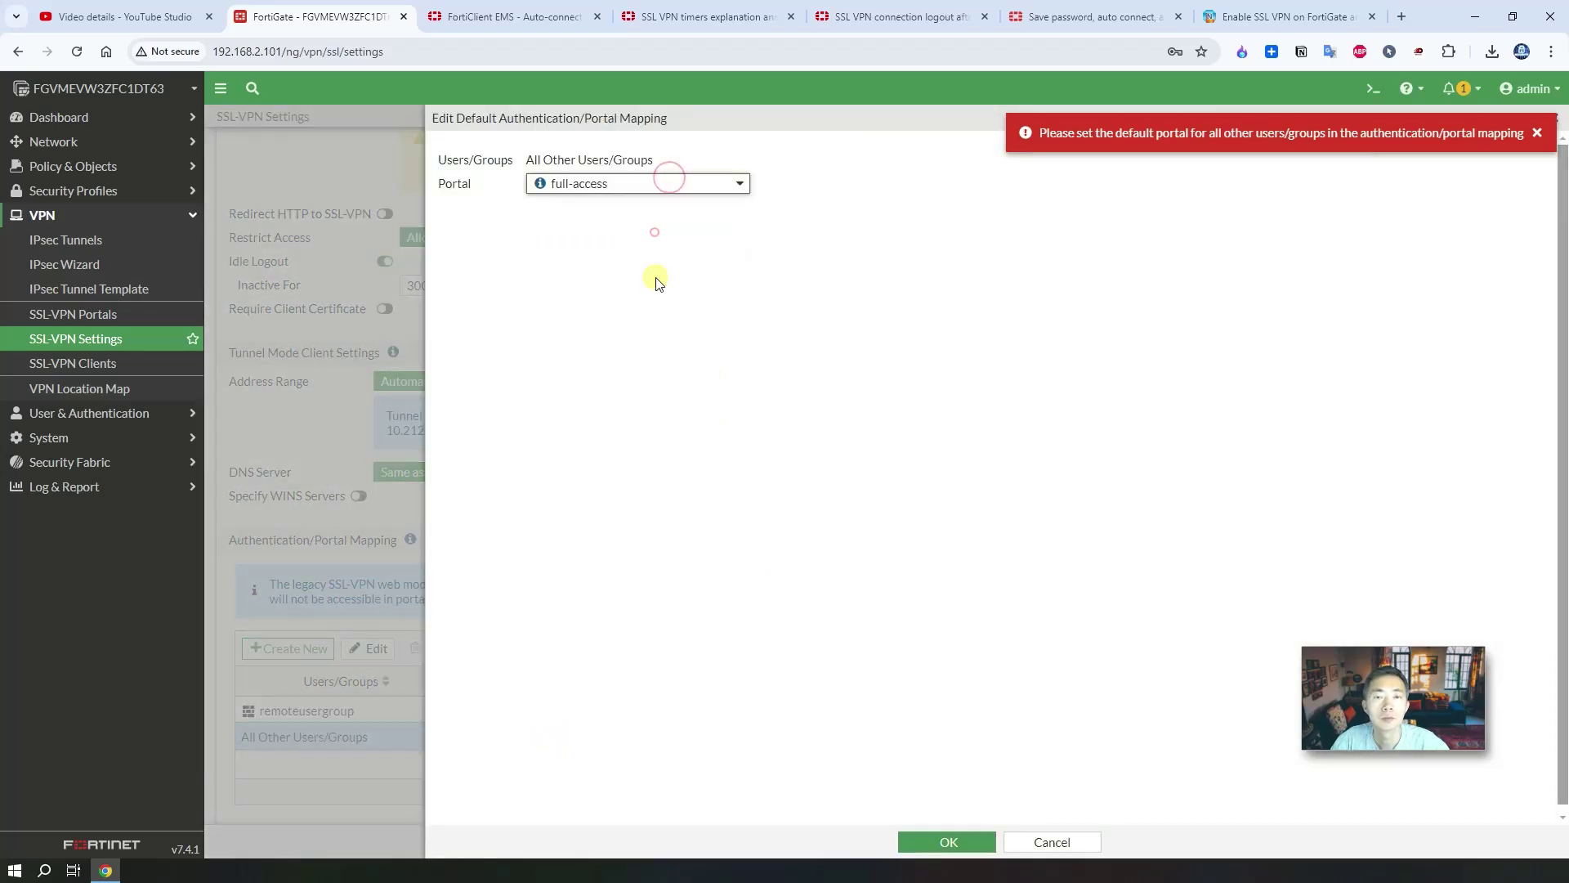
left_click(969, 840)
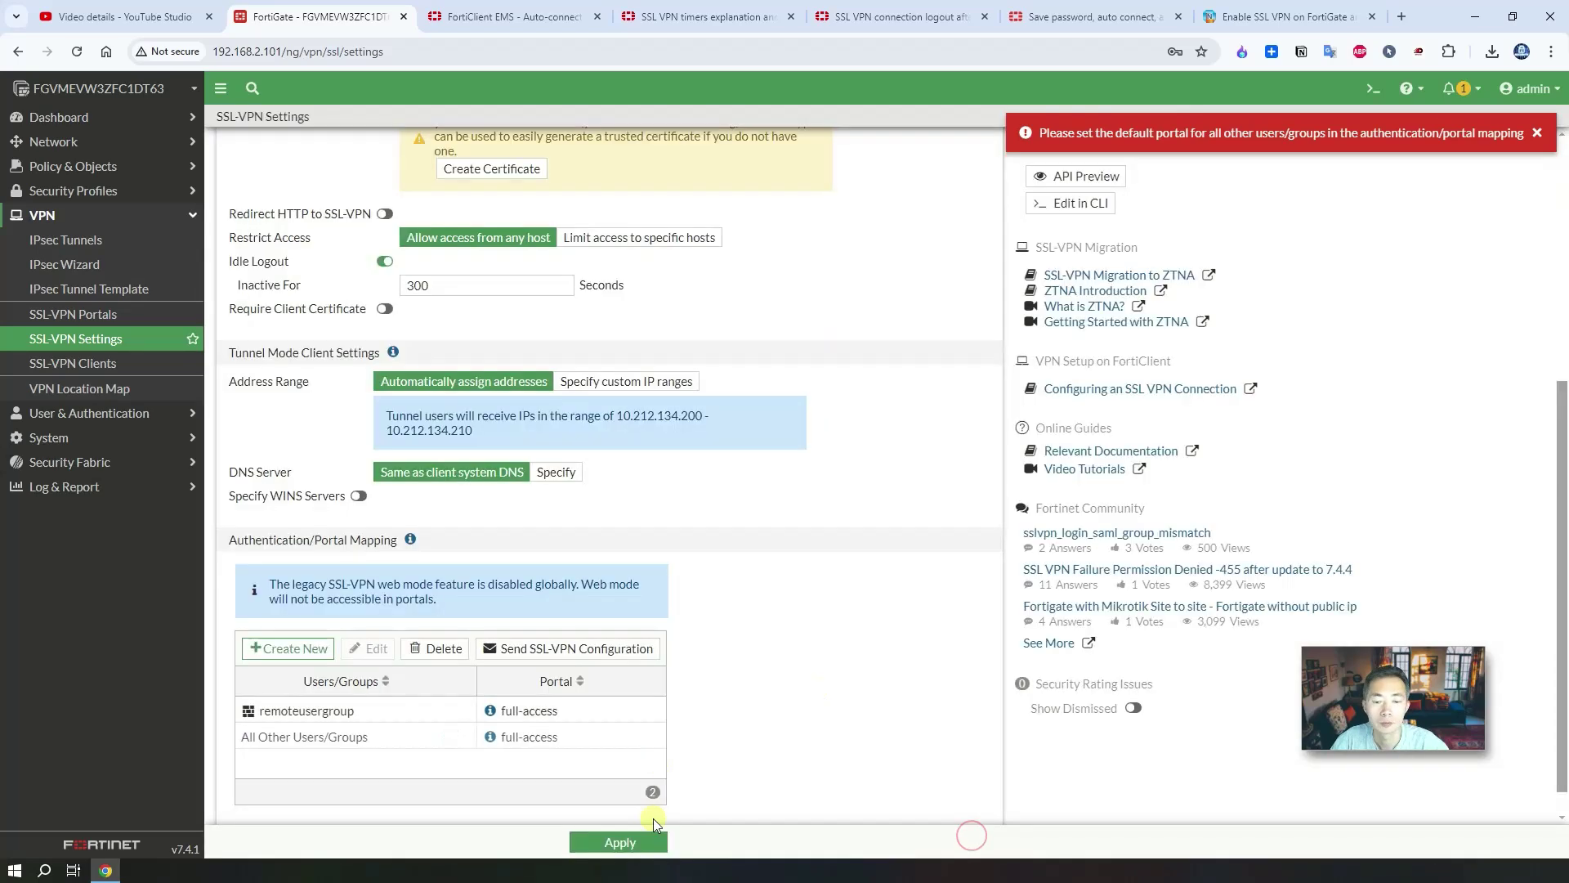
left_click(639, 842)
scroll(654, 817, "down", 5)
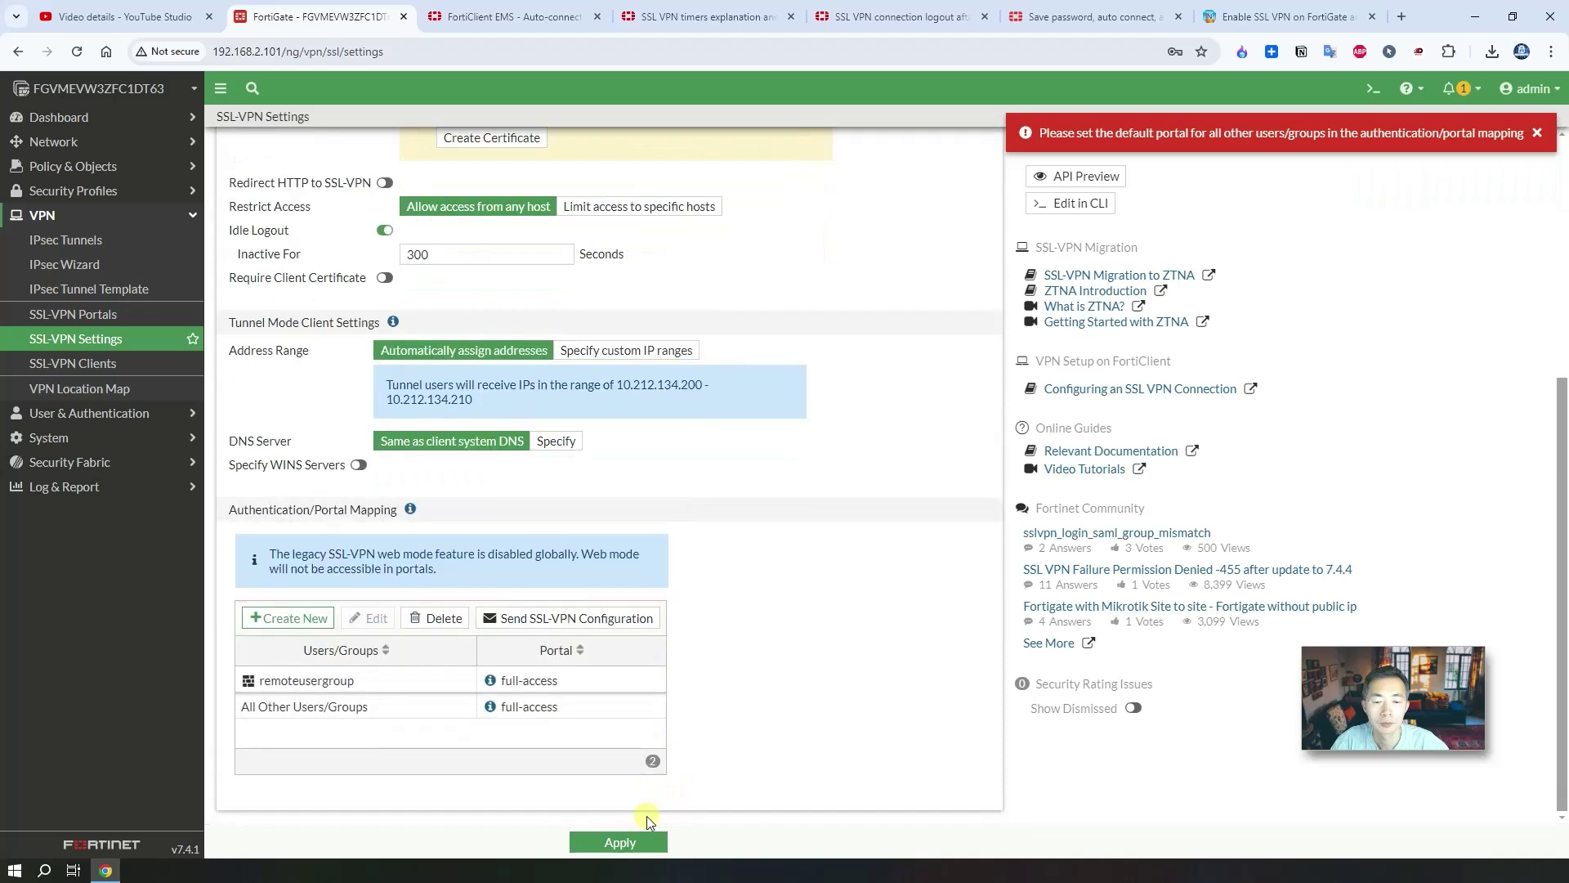
left_click(644, 843)
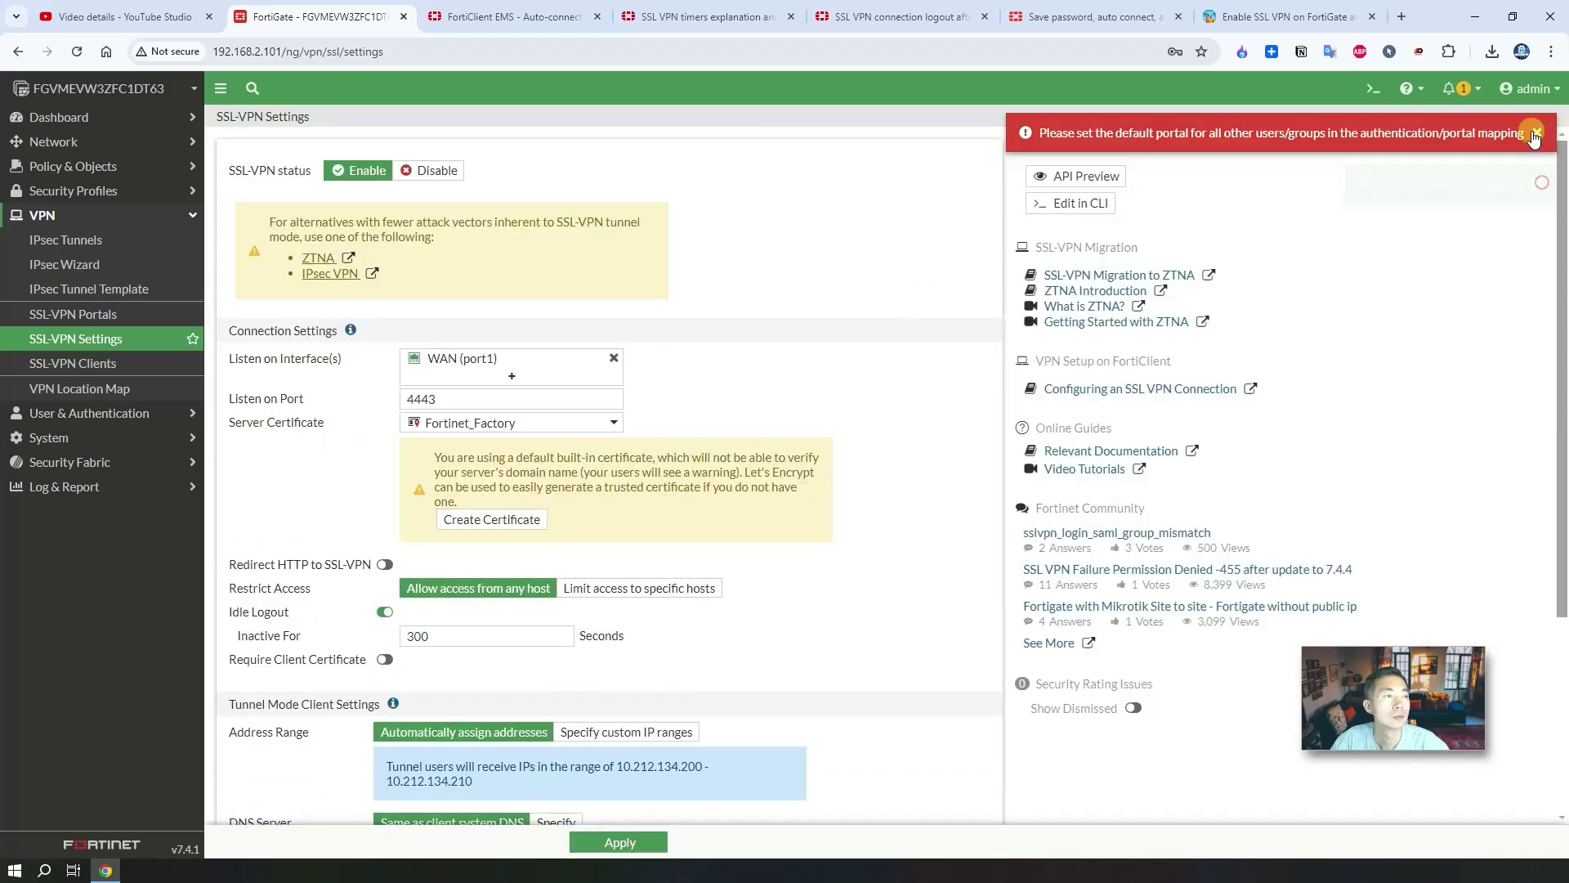
left_click(73, 363)
left_click(75, 338)
- Search Bing for 'forticlient vpn download' and go to the FortiClient VPN-only section of Fortinet's downloads page
scroll(628, 570, "down", 5)
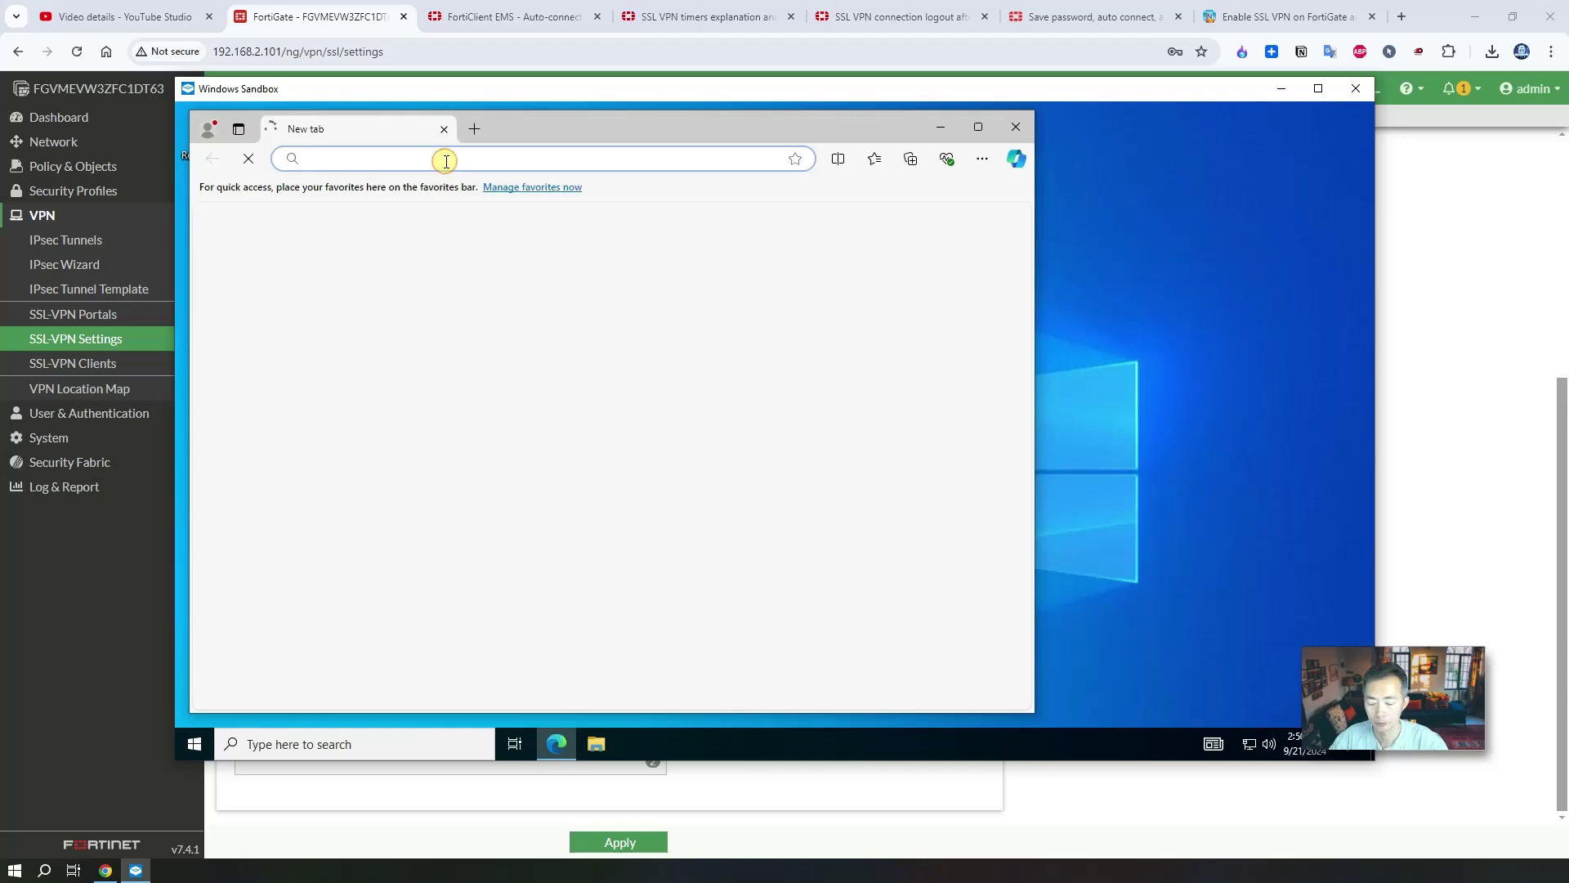
type("forticlient vpn do")
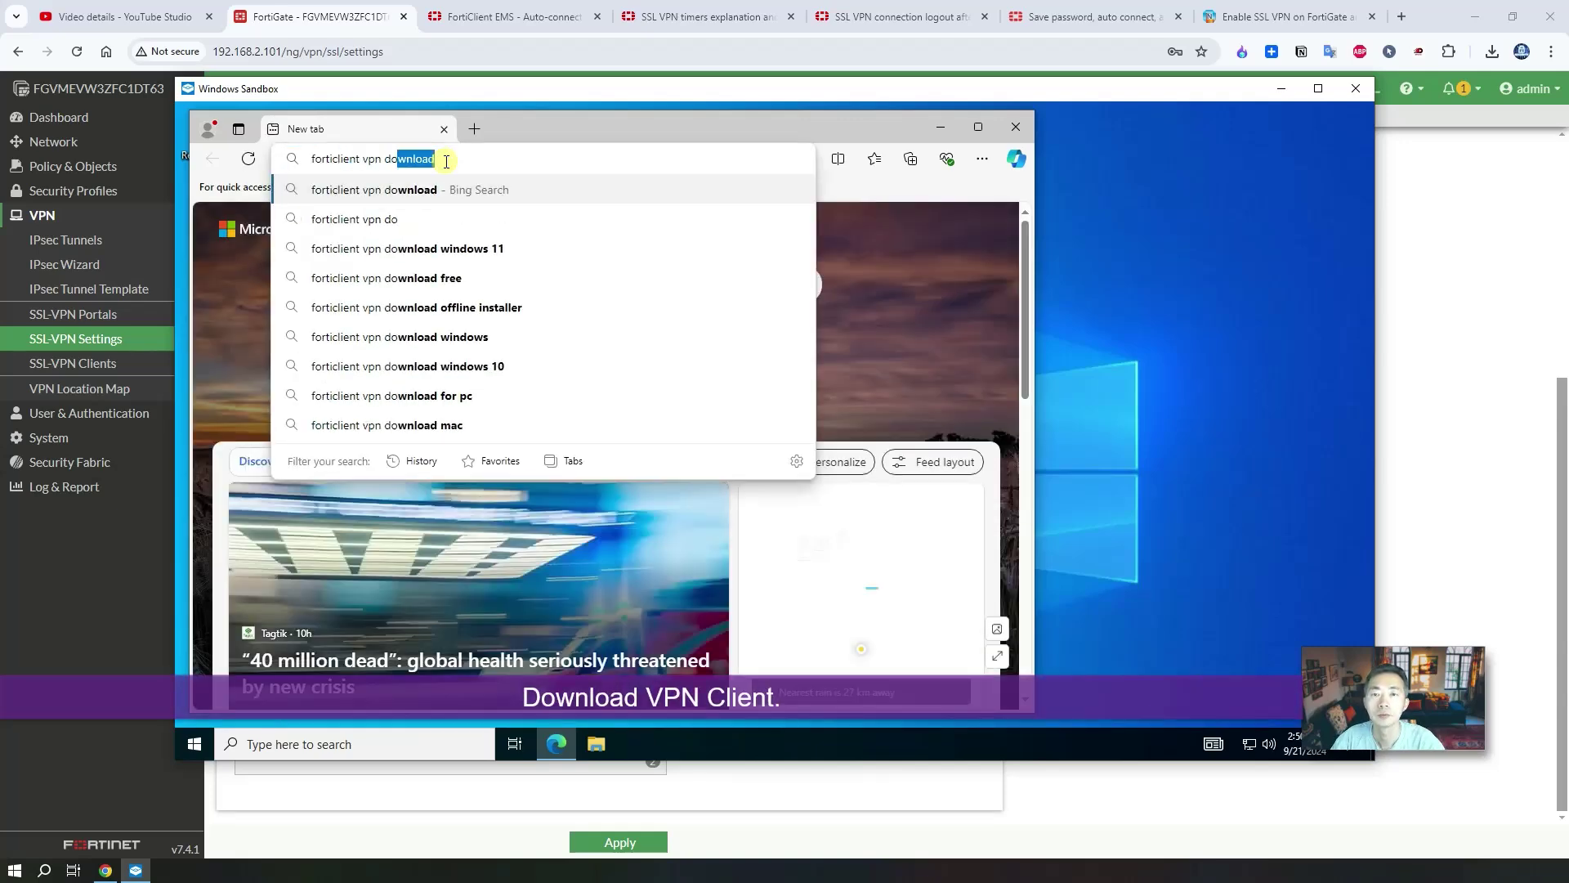
key("Return")
left_click(518, 393)
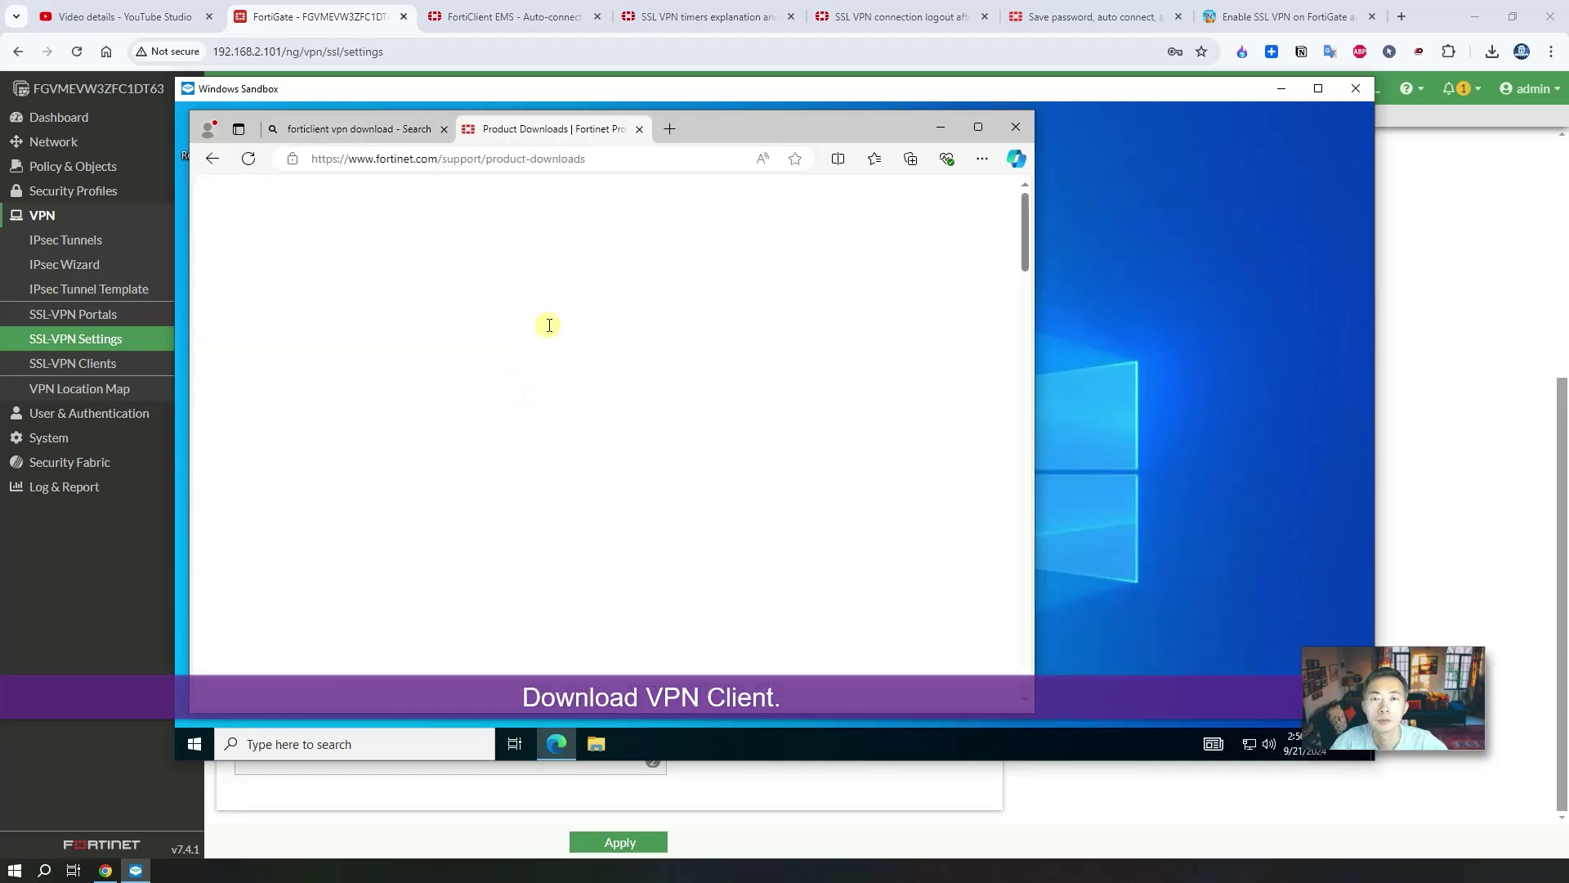
scroll(428, 526, "down", 5)
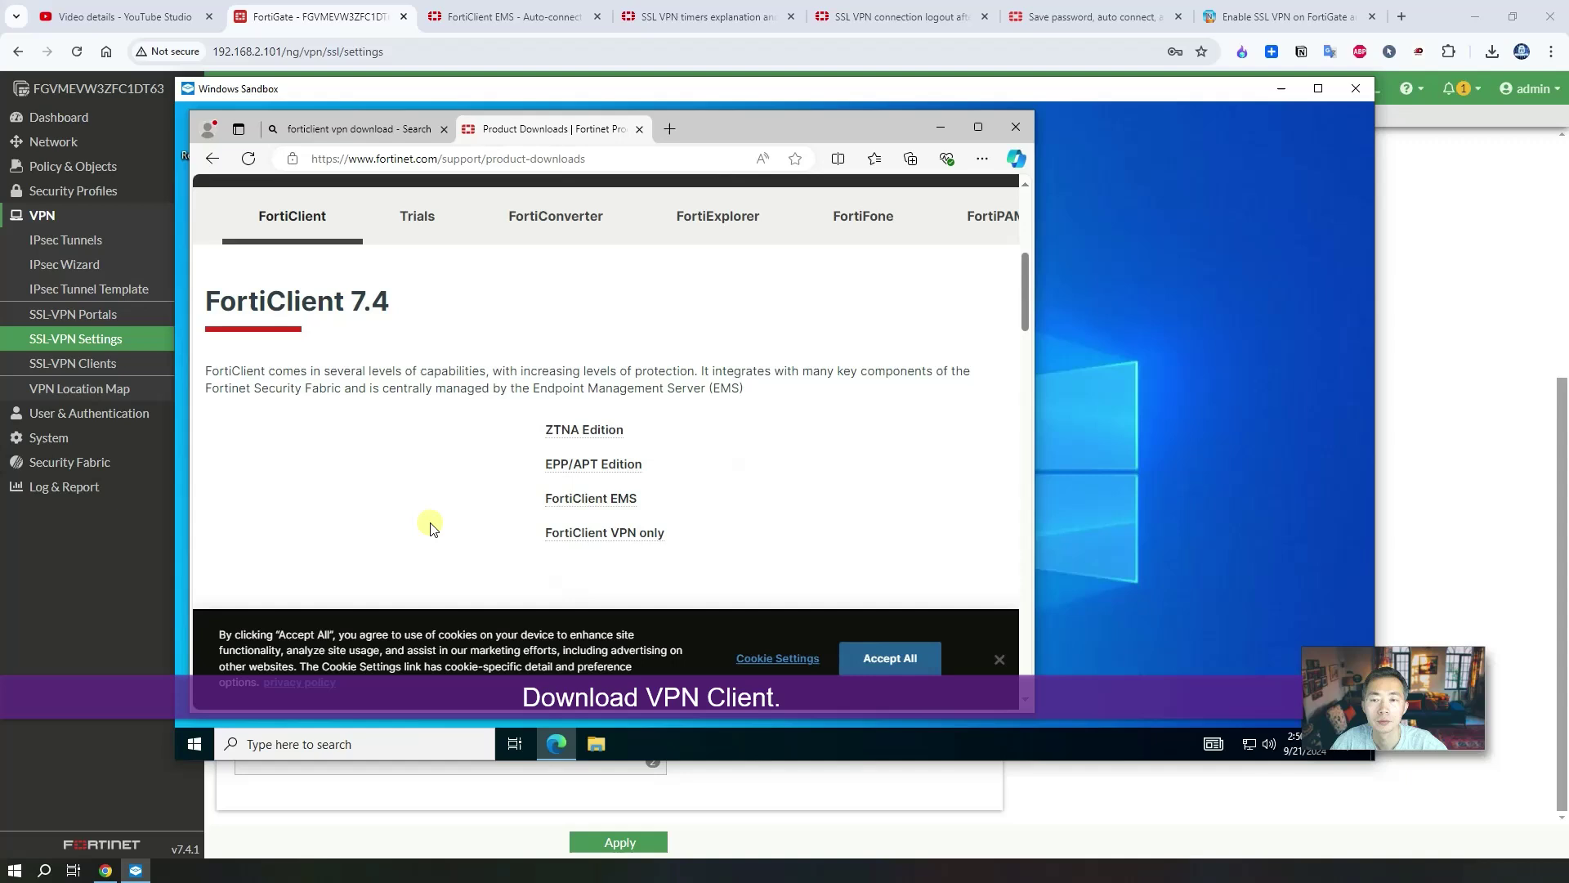
left_click(646, 539)
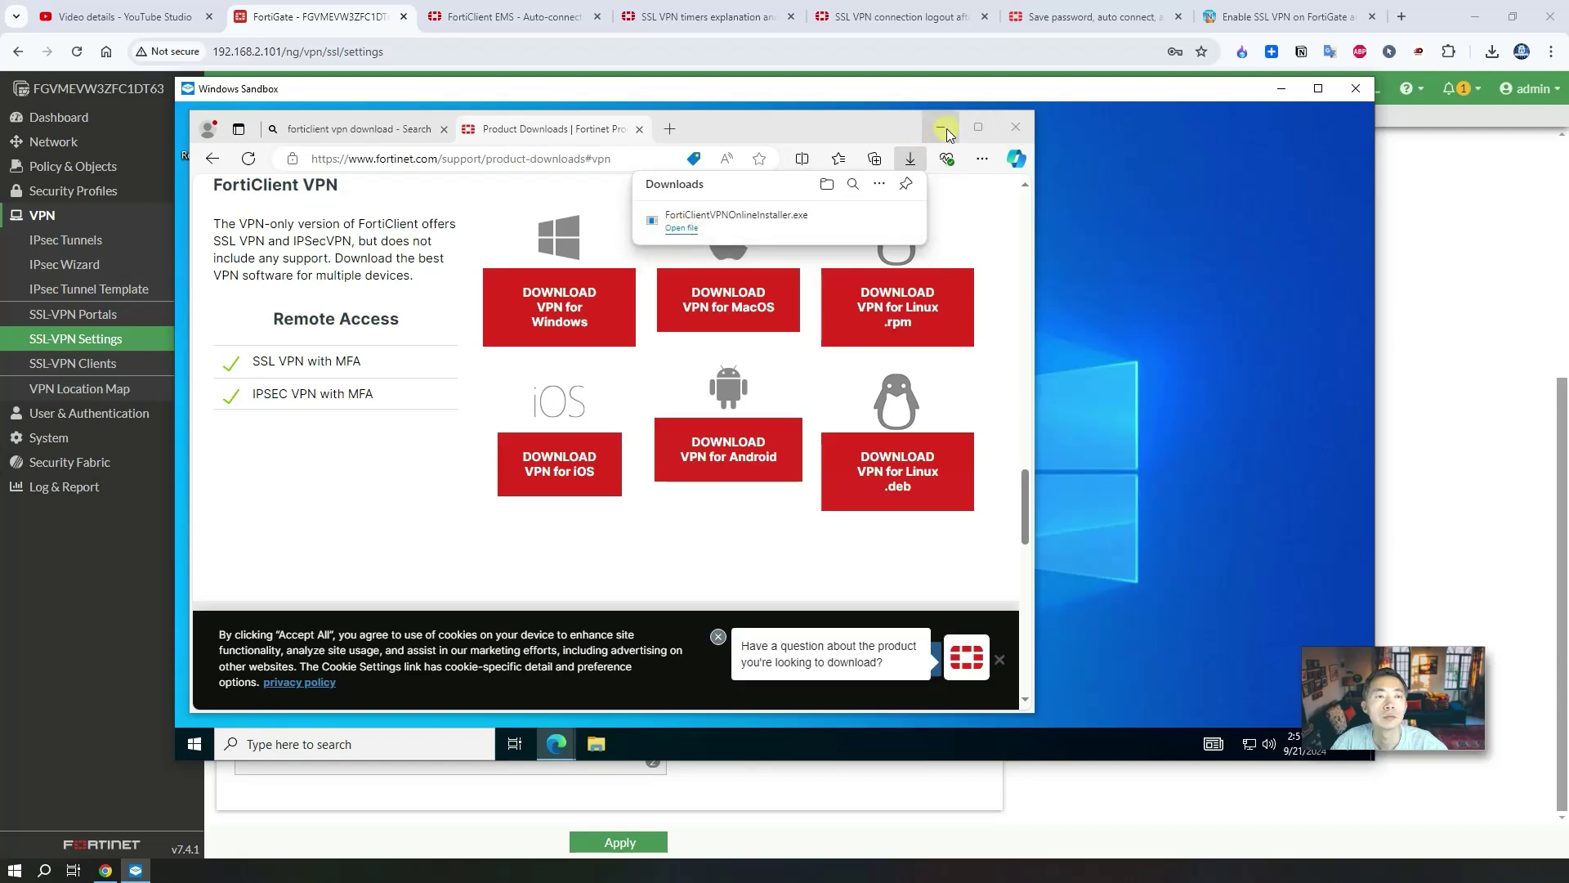
- Launch FortiClientVPNOnlineInstaller from the Downloads folder
left_click(828, 185)
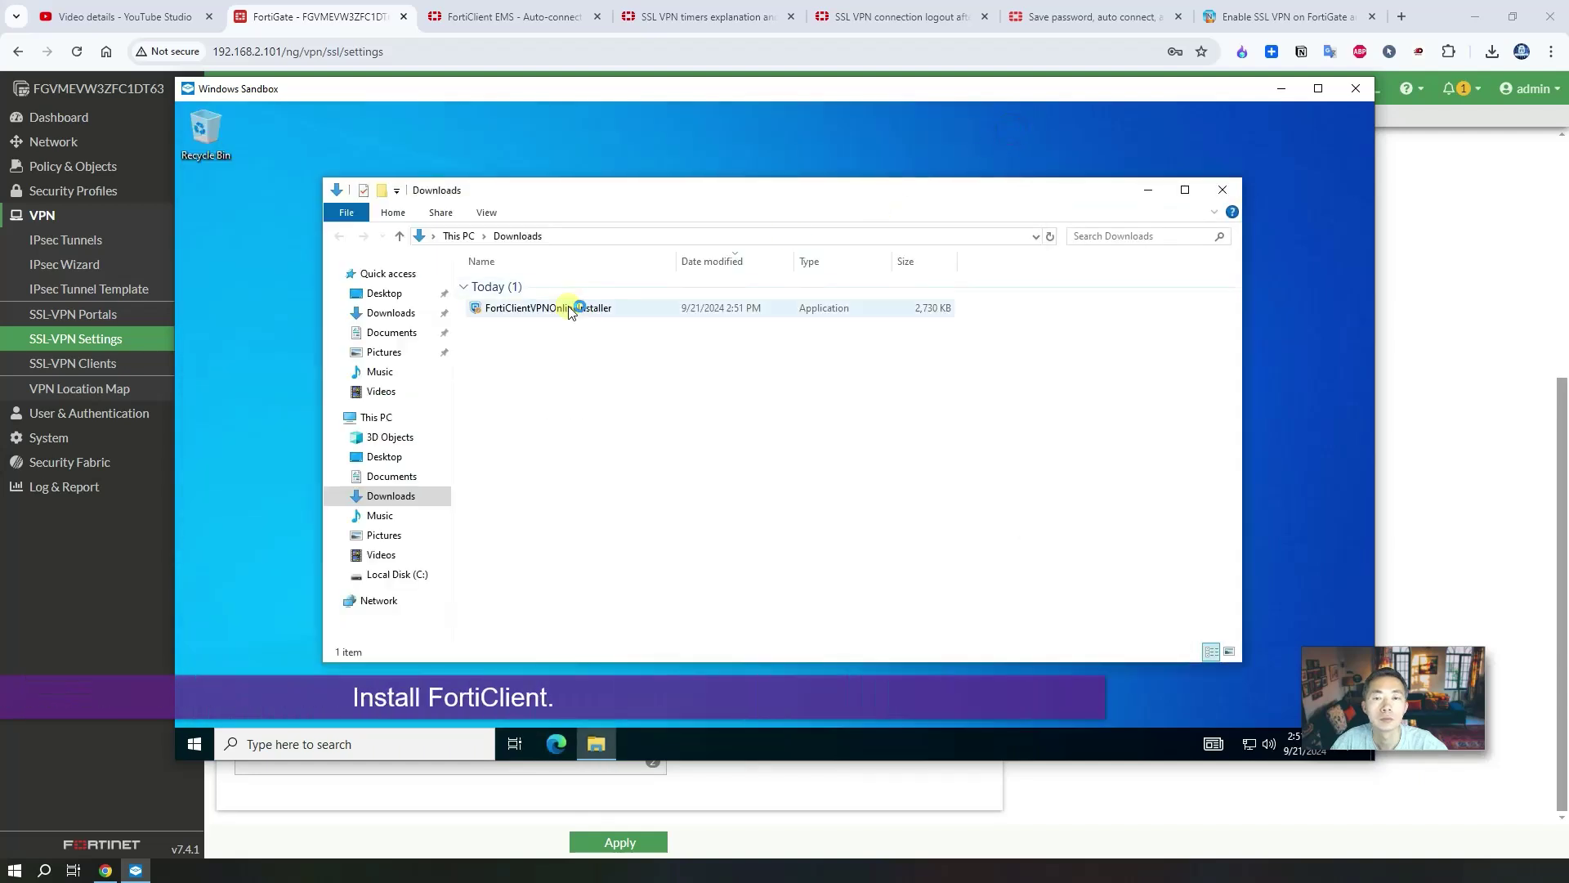
left_click(573, 316)
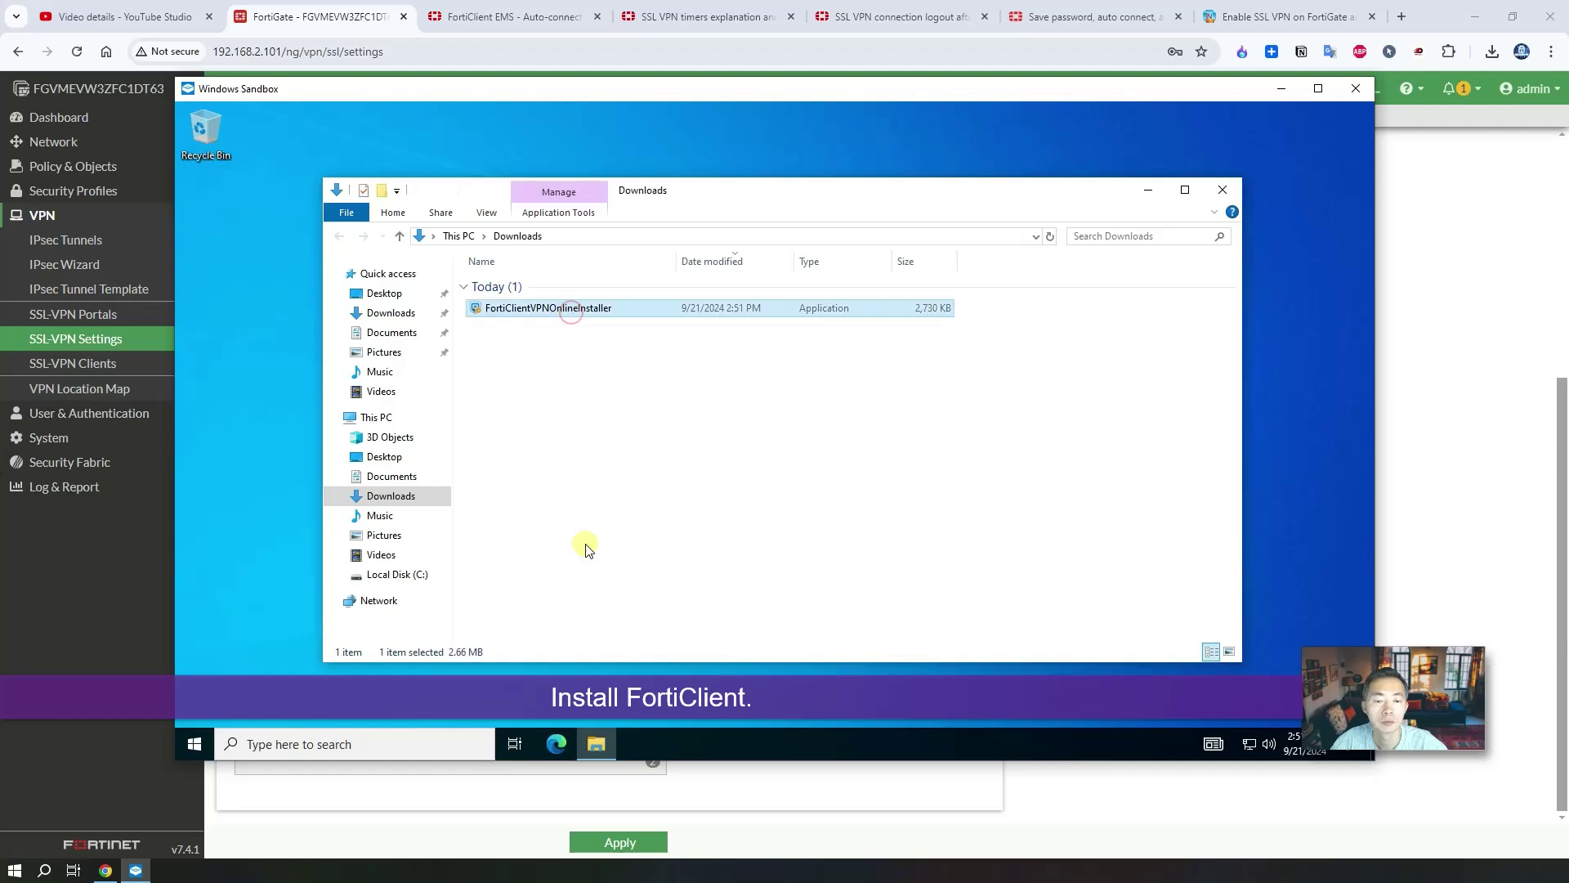
double_click(588, 315)
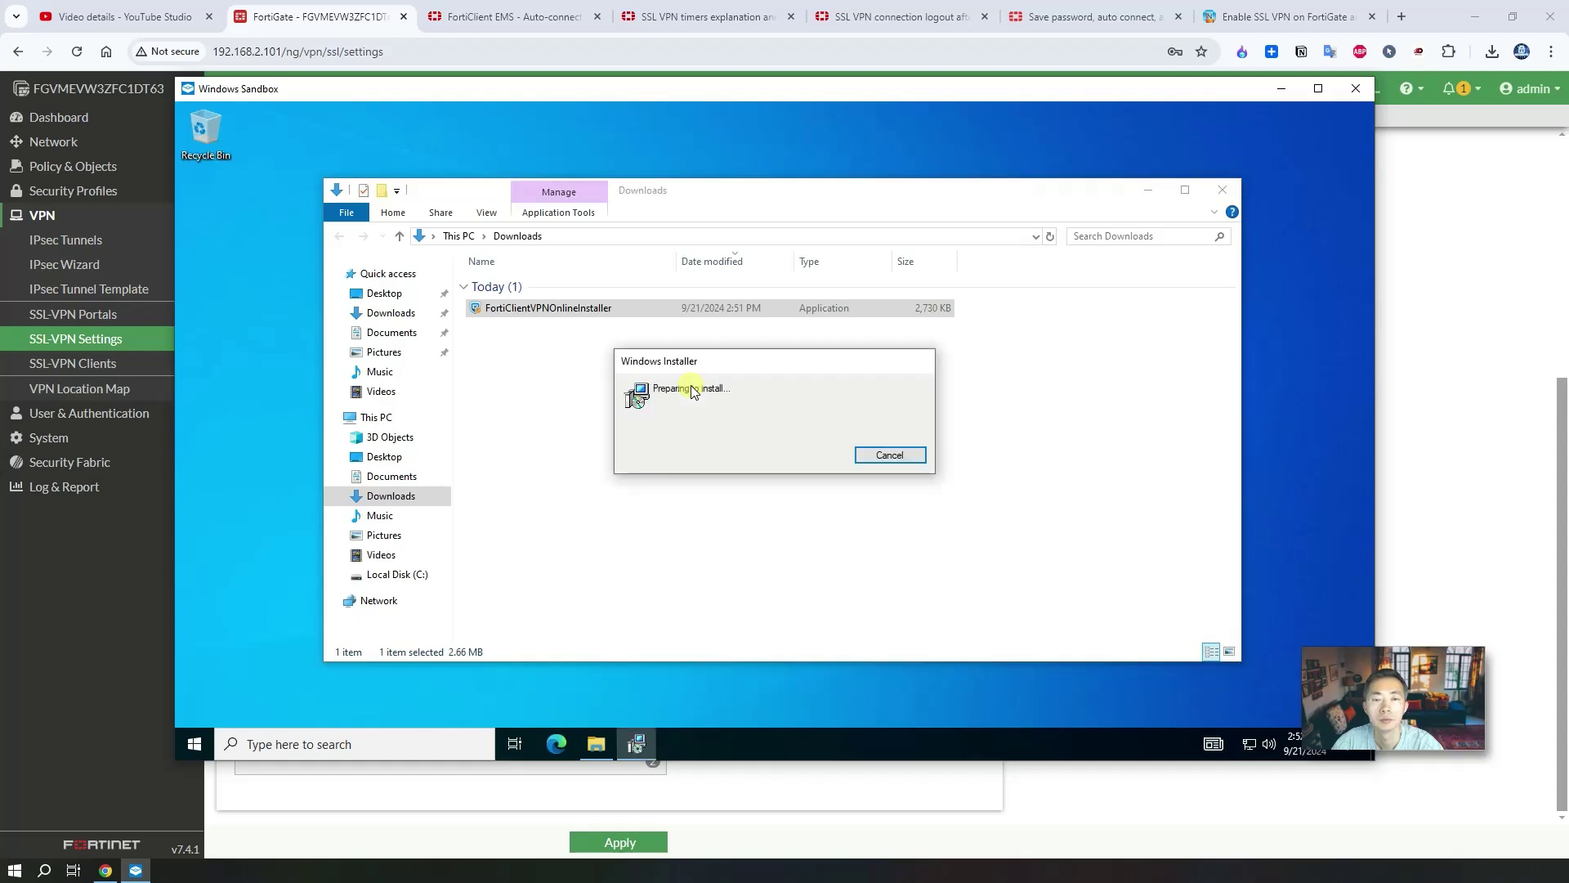
- Accept the license, install FortiClient VPN, close Explorer and finish the setup wizard
left_click(629, 549)
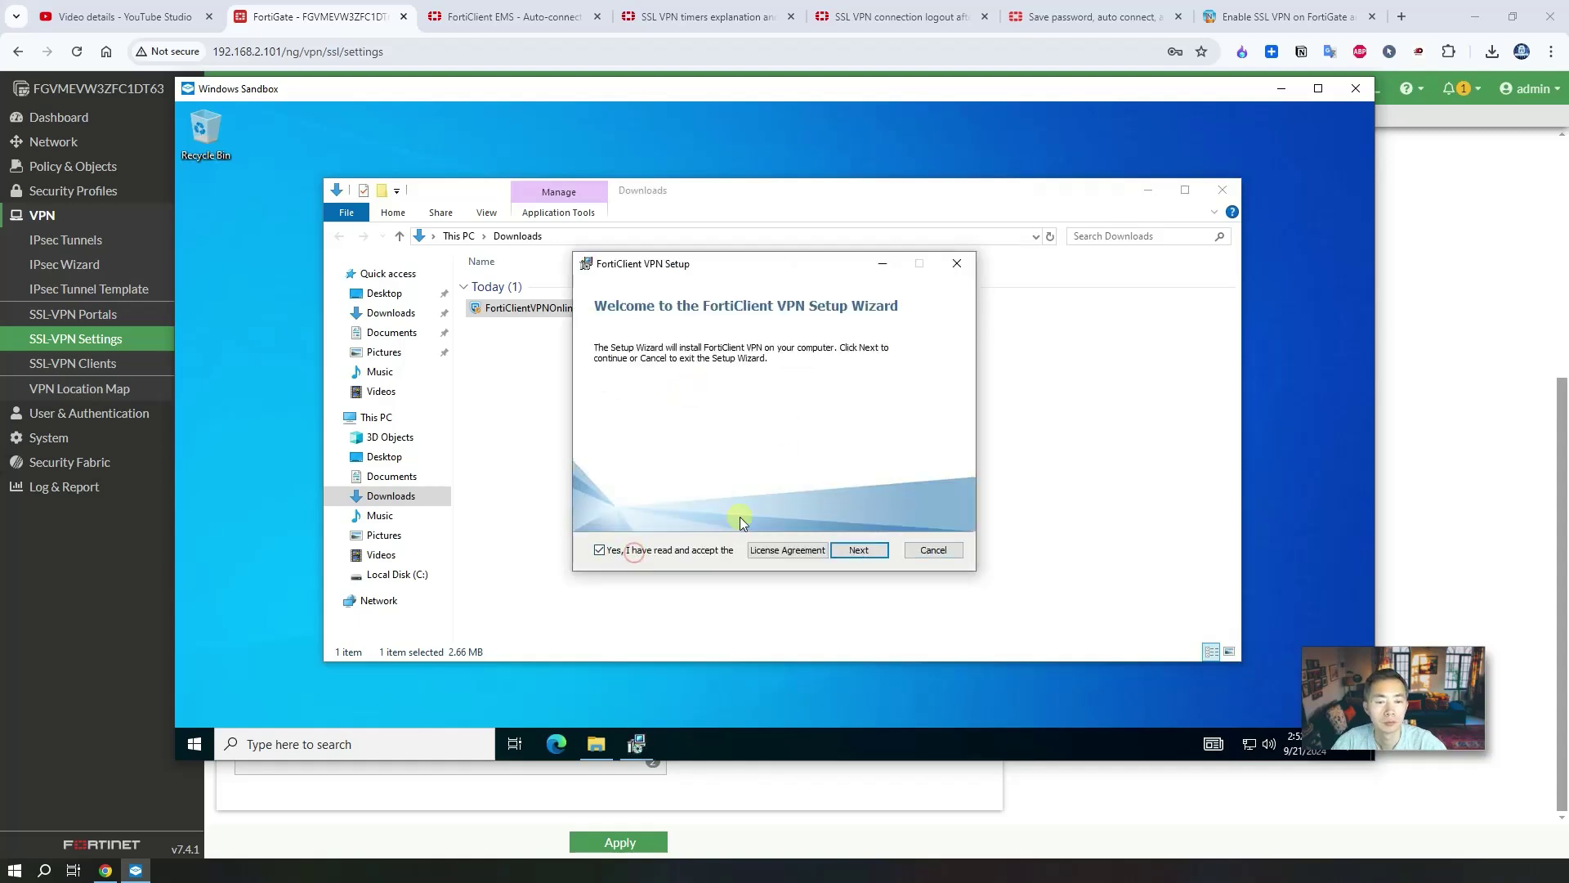
left_click(858, 549)
left_click(850, 549)
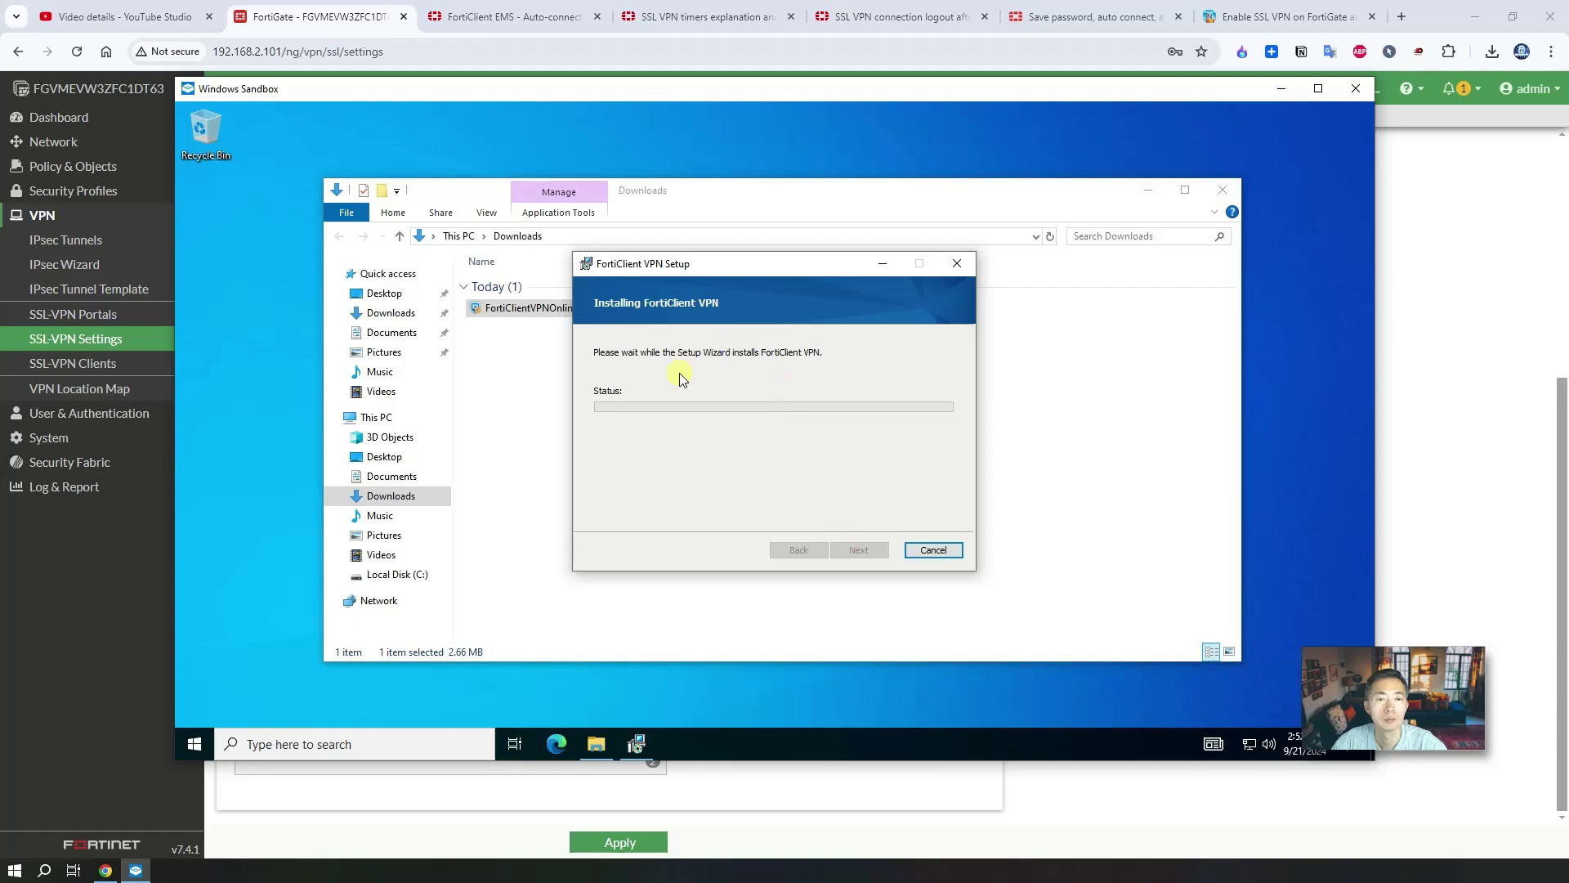
left_click(1223, 190)
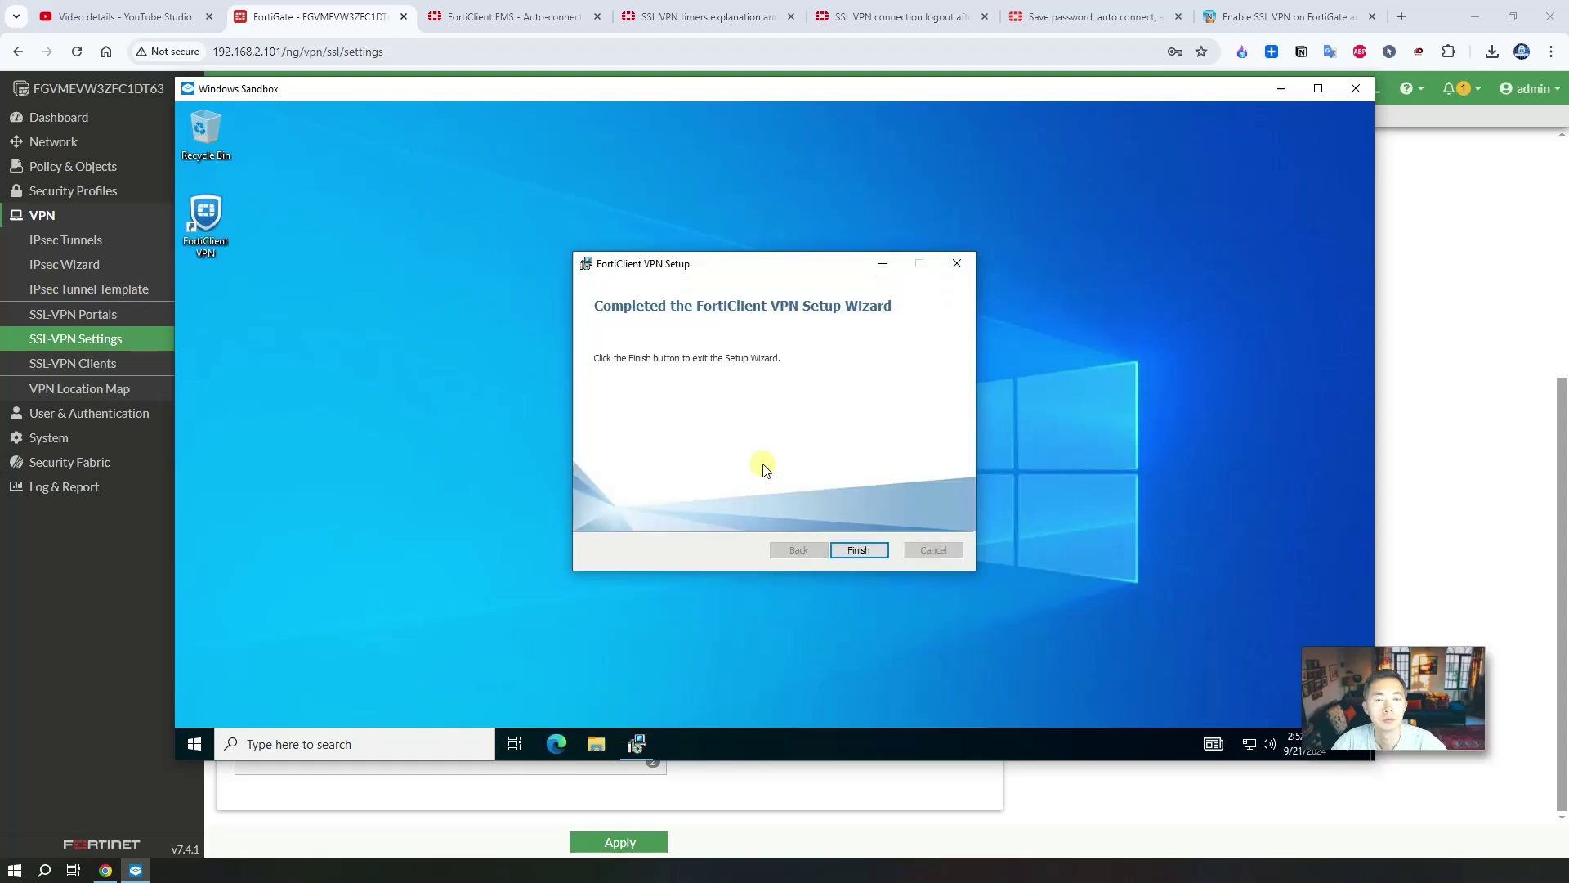
left_click(869, 551)
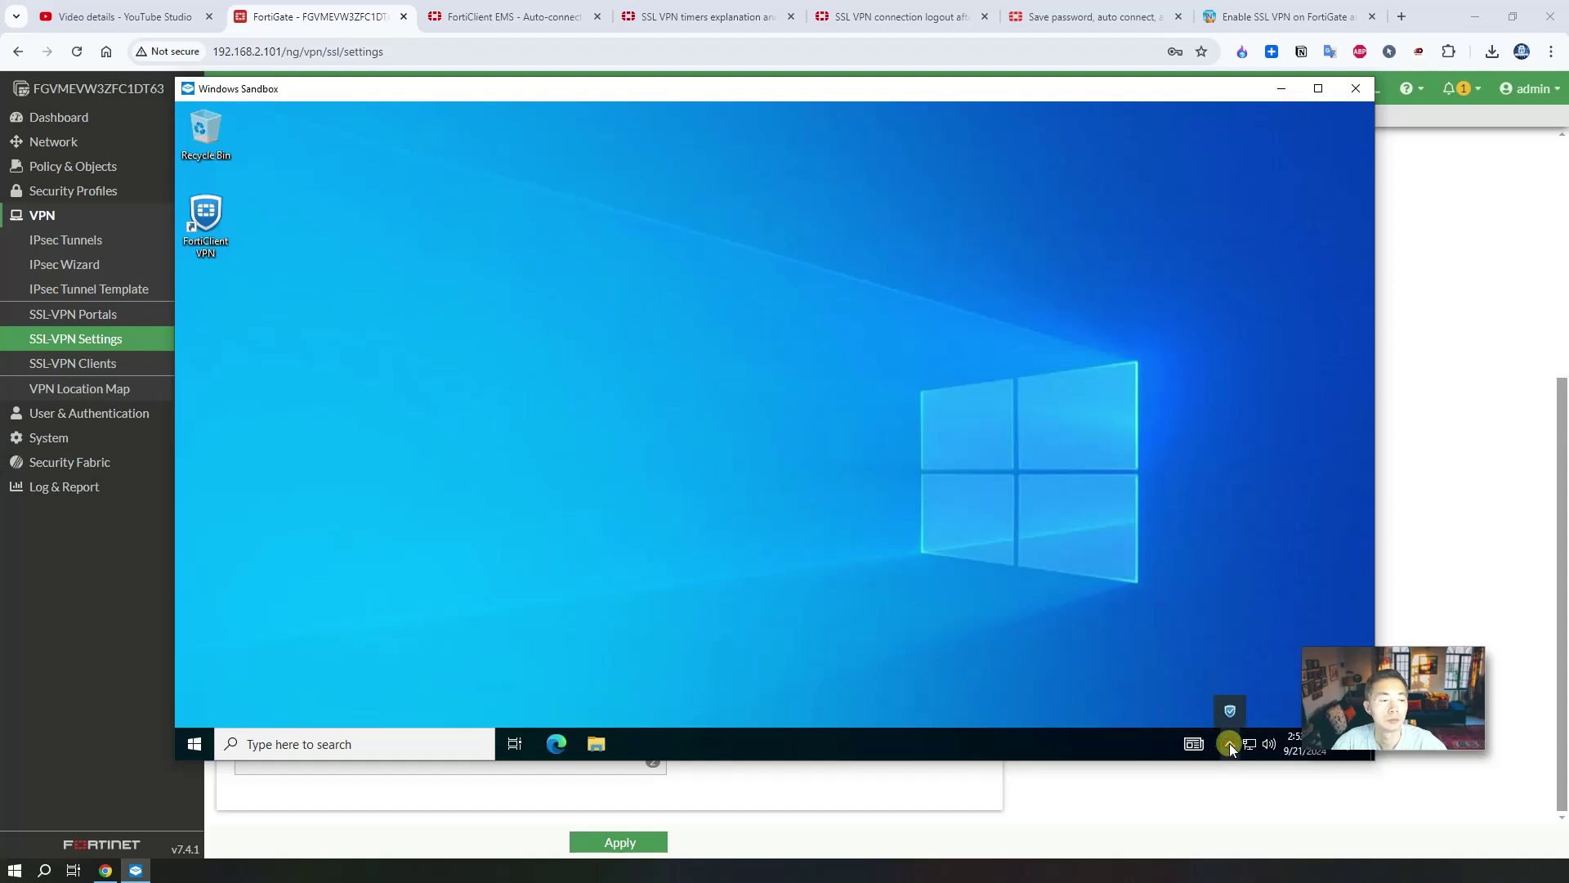
- Launch FortiClient VPN, accept the terms, and enter connection testvpn with gateway 192.168.2.101
double_click(206, 214)
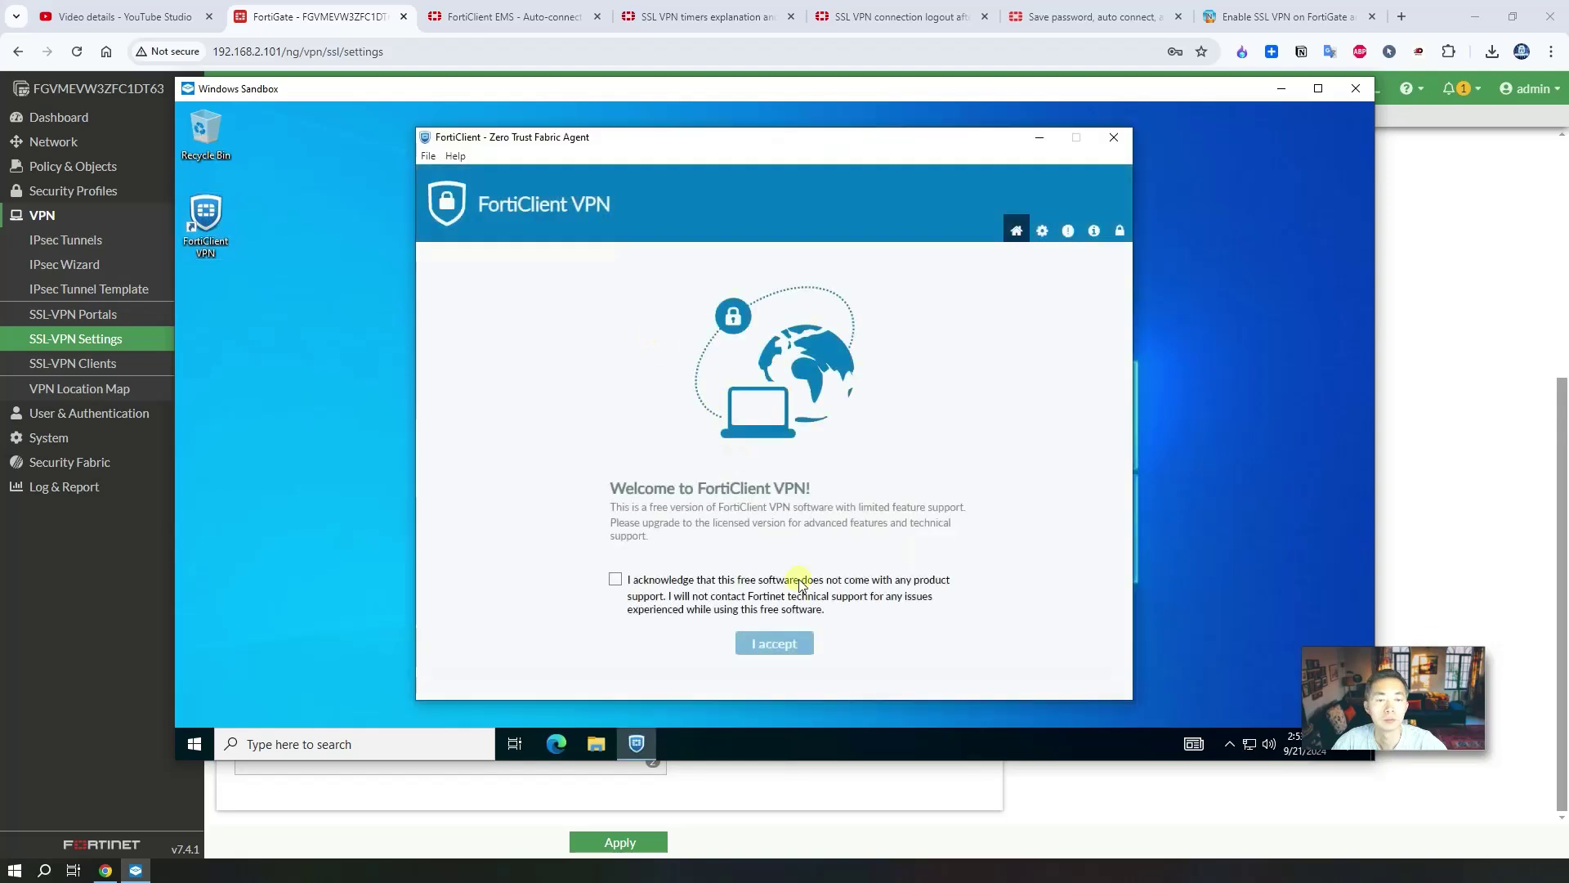
left_click(799, 582)
left_click(774, 643)
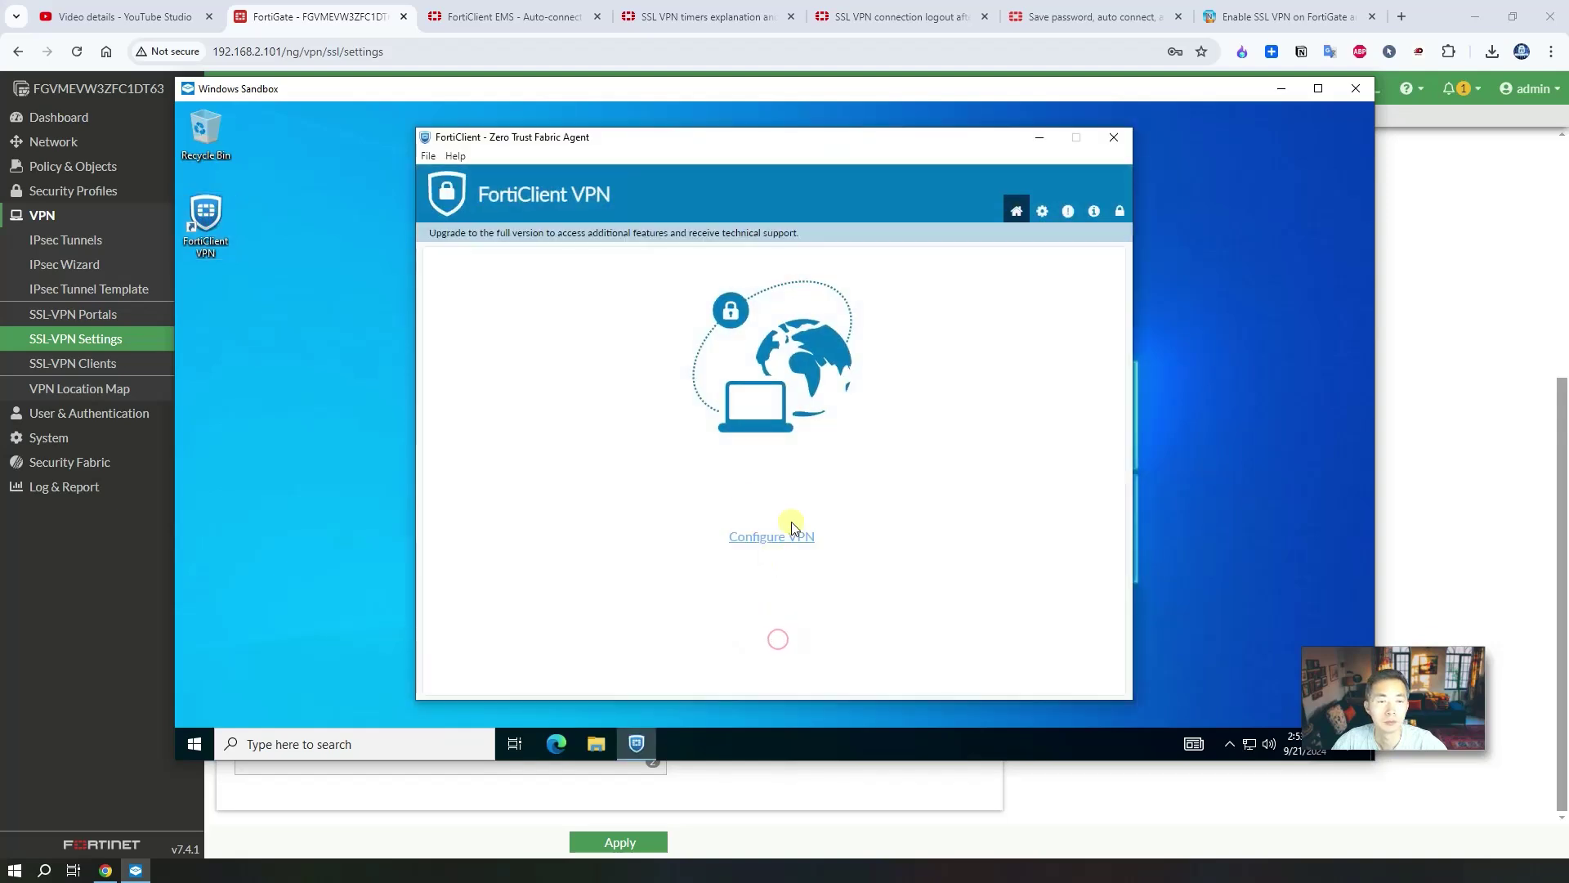
left_click(733, 339)
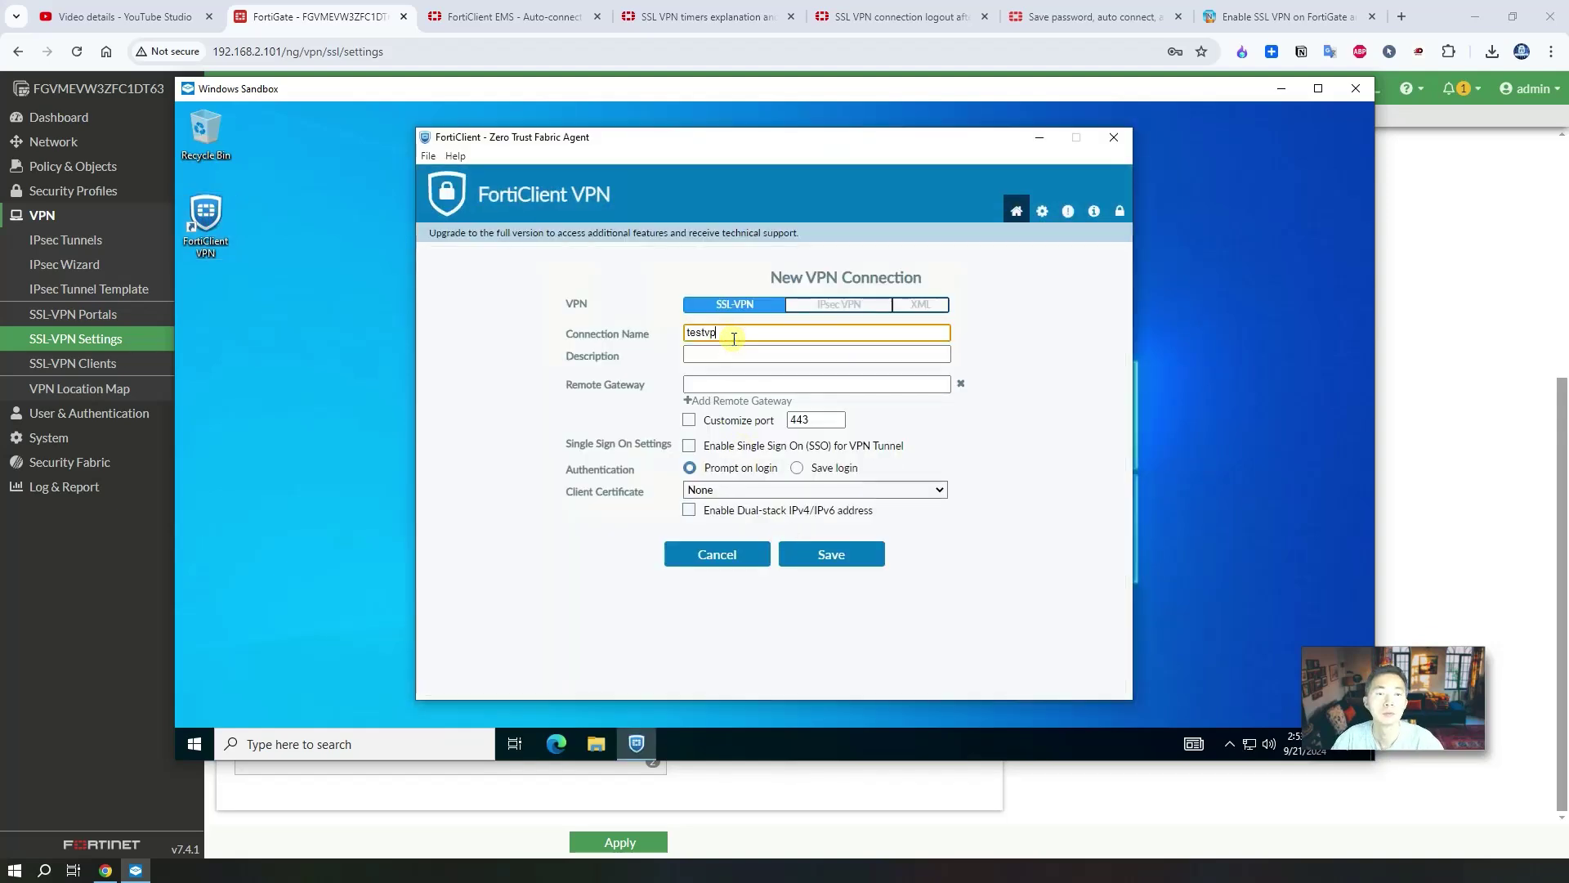
type("testvpn")
left_click(732, 382)
type("192.168.2.101")
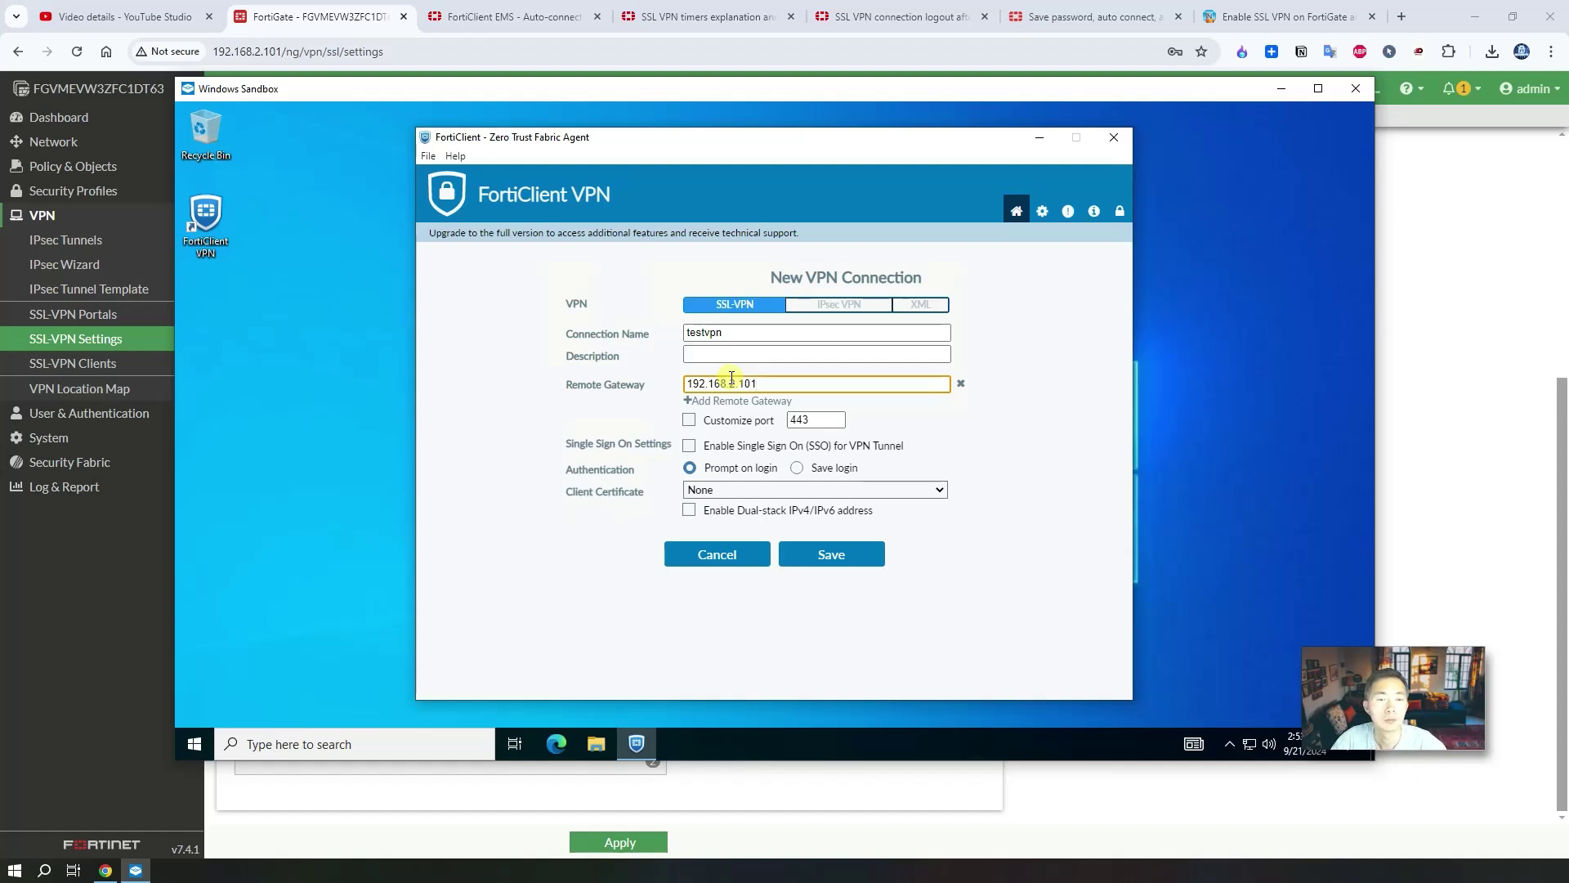
- Use custom port 4443, save the login with the remote user's username, and save testvpn
left_click(736, 420)
left_click(817, 418)
type("4")
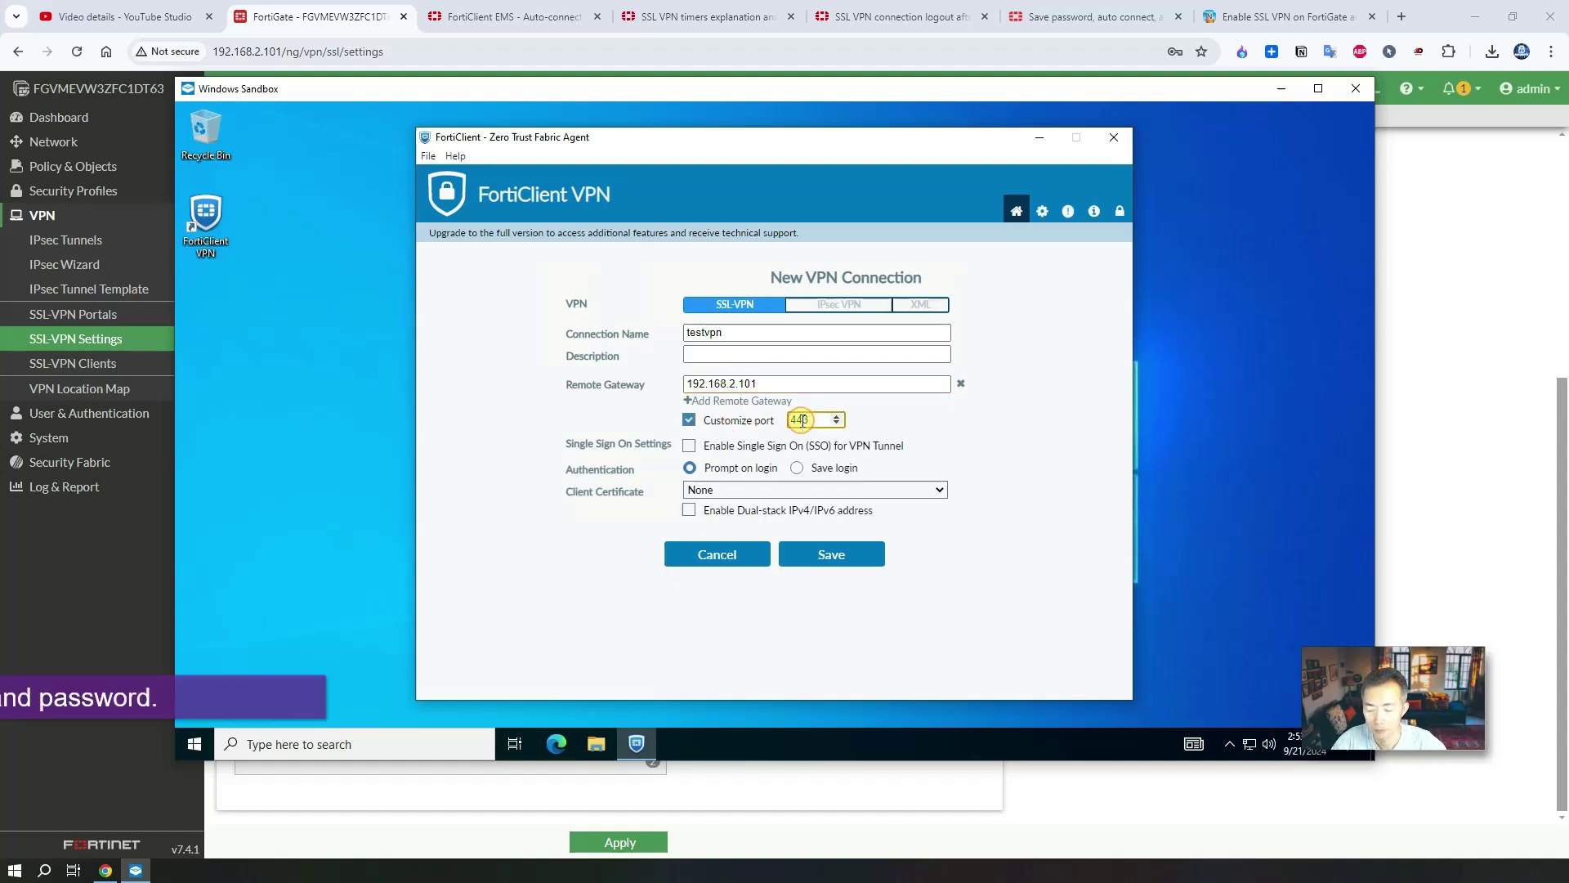
left_click(821, 468)
left_click(711, 495)
type("remoteuser1")
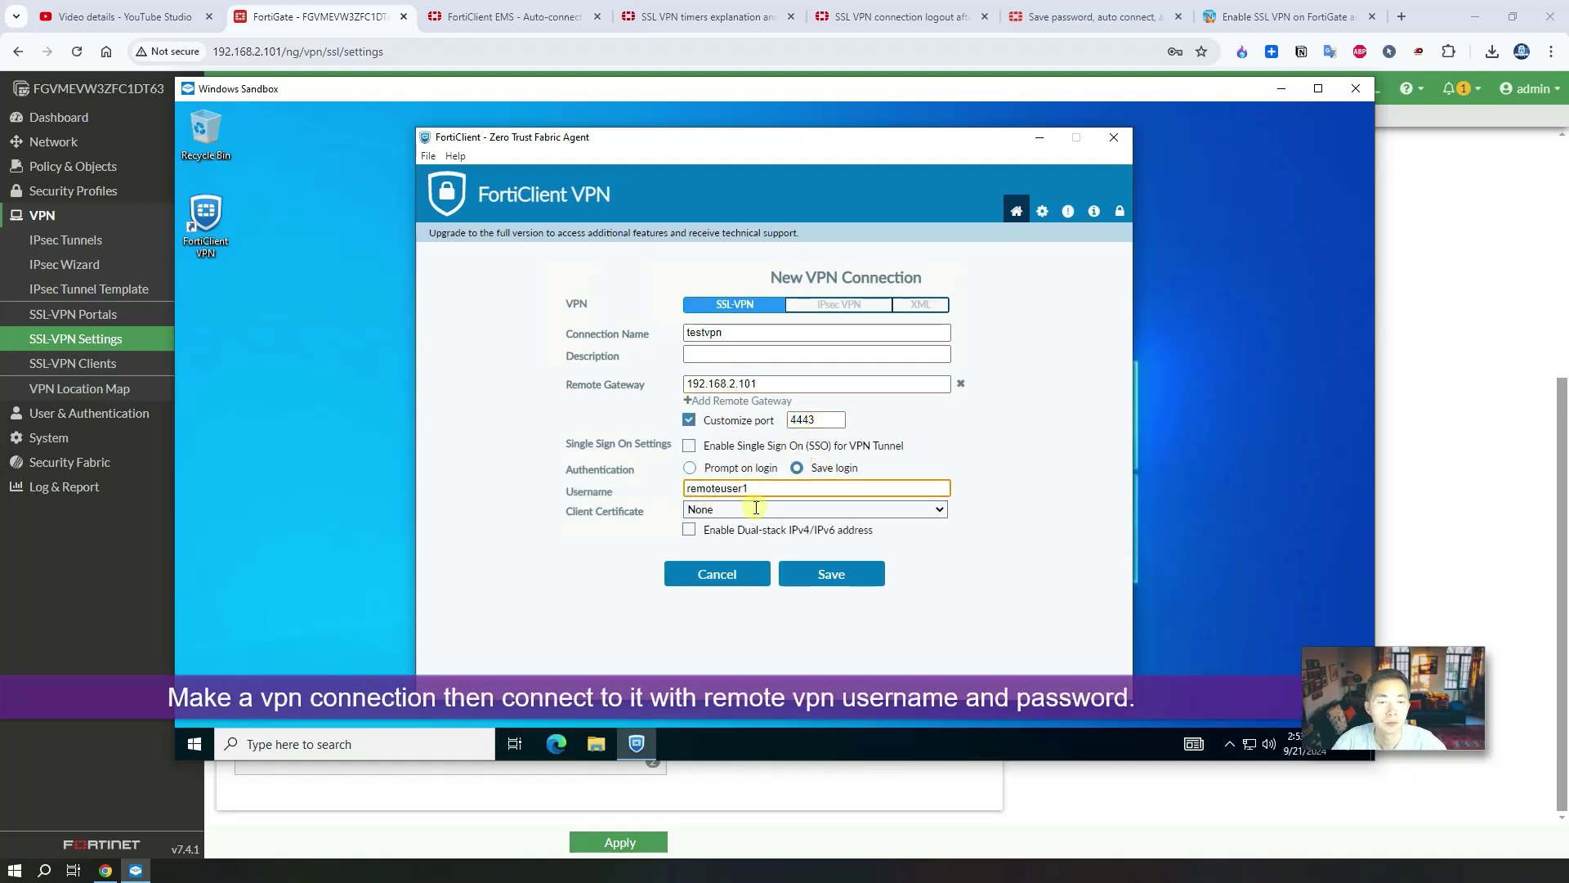
left_click(841, 573)
- Enter the remote user's password and connect testvpn, which gets 10.212.134.200, then disconnect
left_click(783, 510)
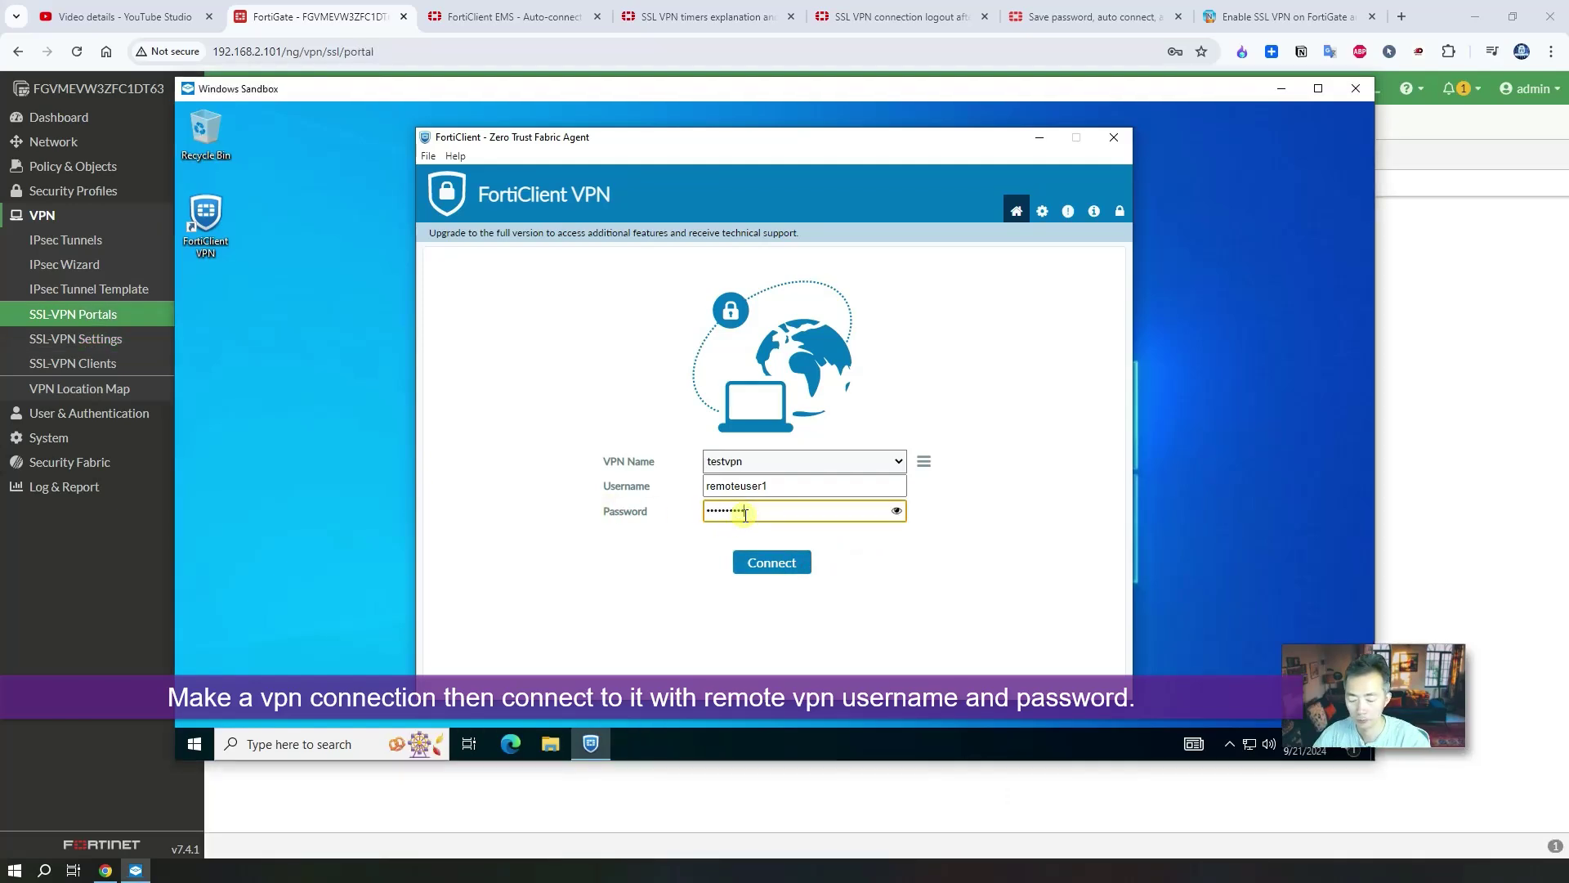
left_click(768, 563)
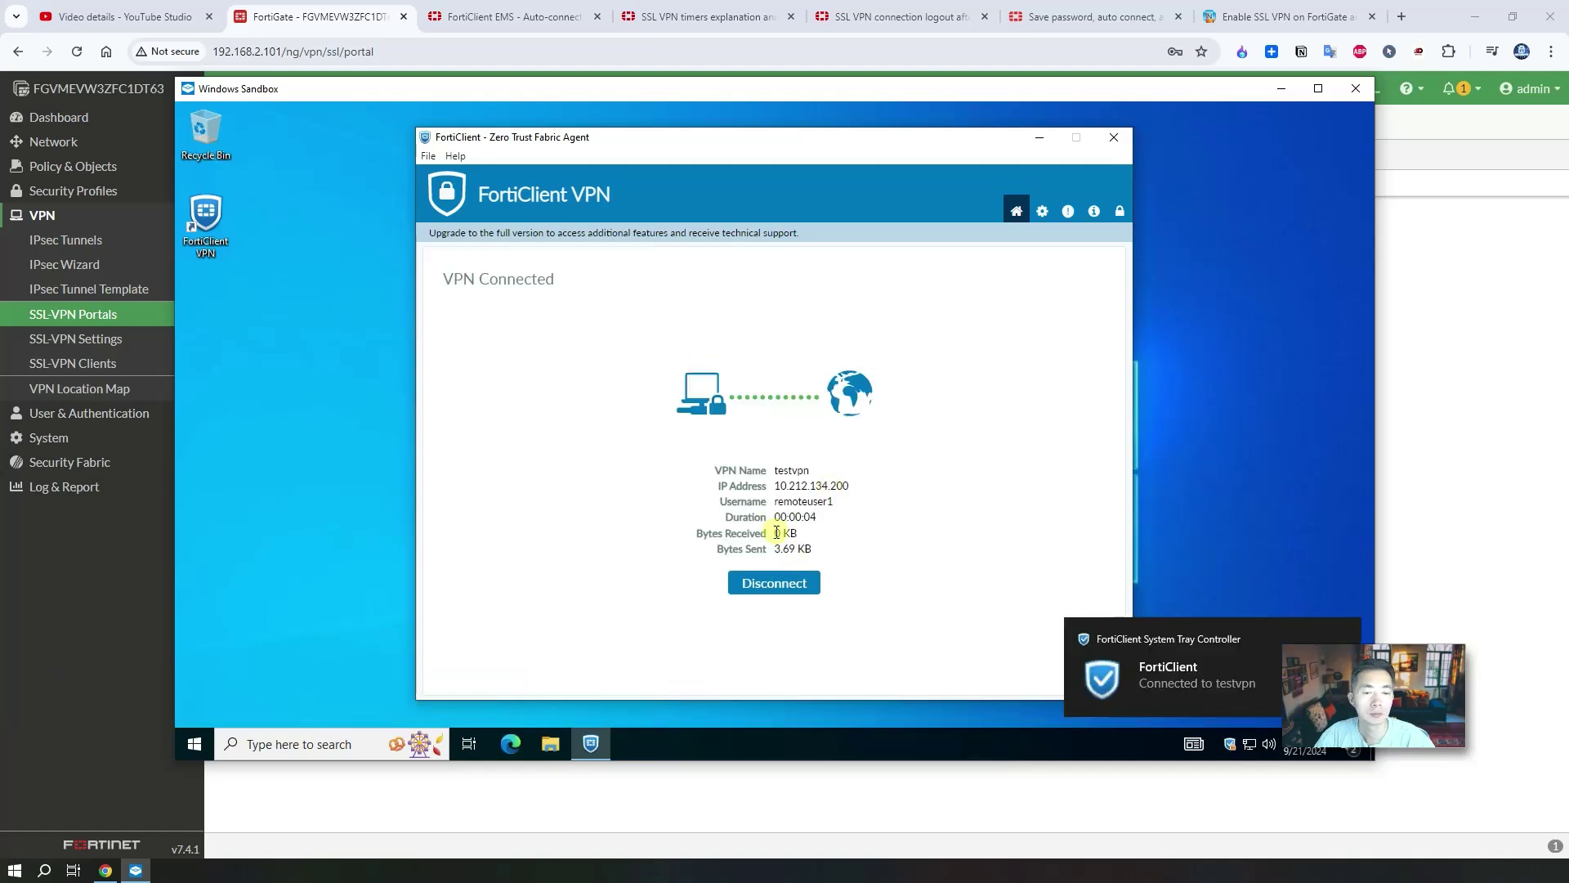
left_click(777, 582)
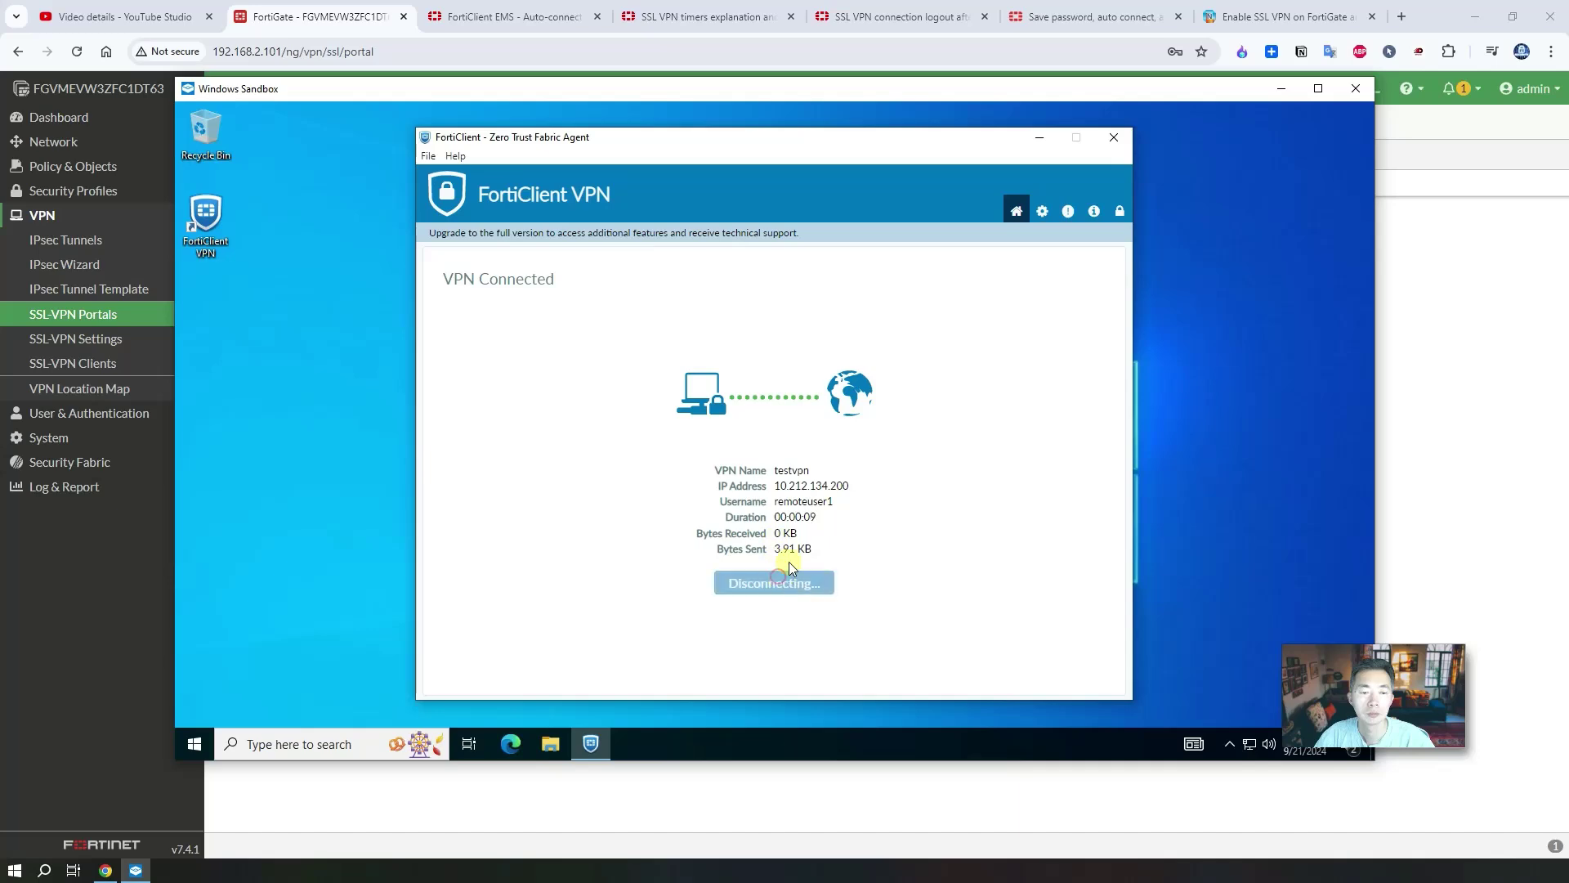
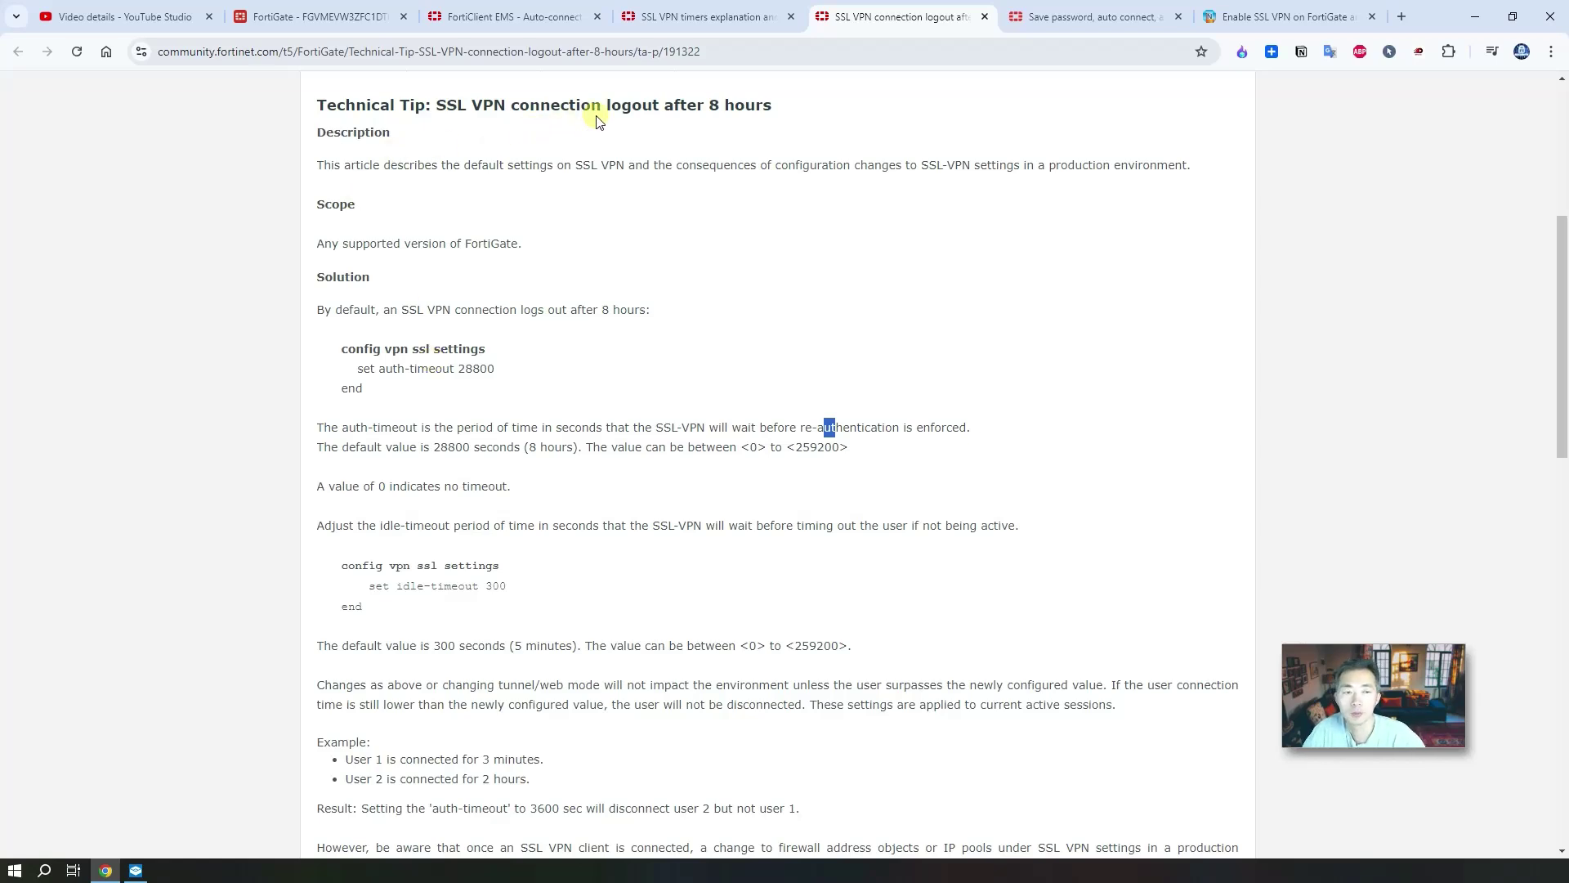
left_click(832, 372)
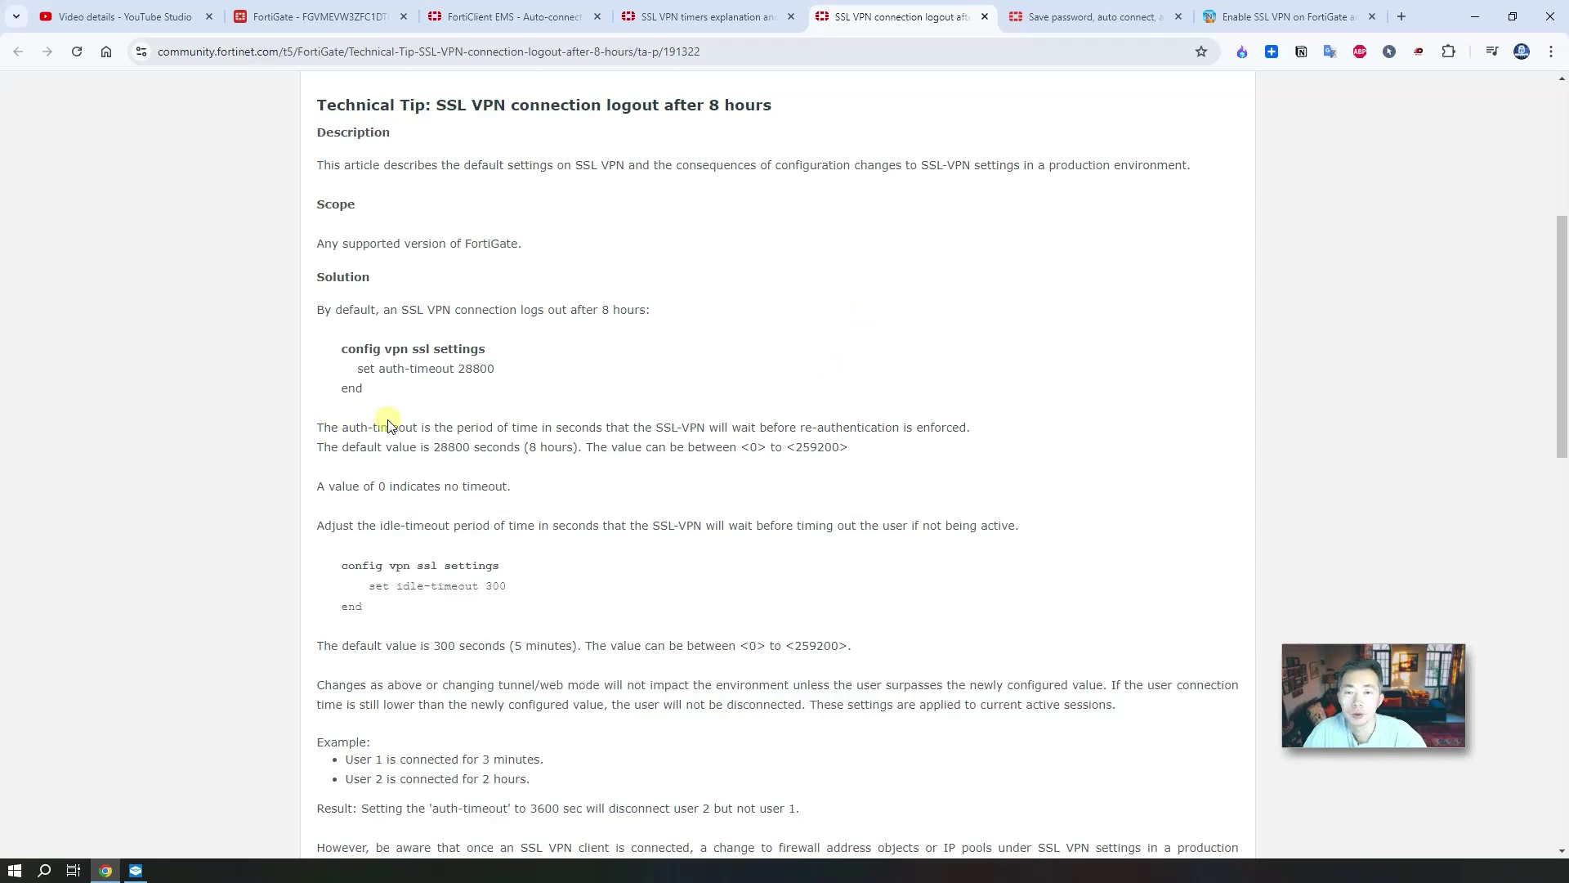
left_click_drag(341, 426, 391, 426)
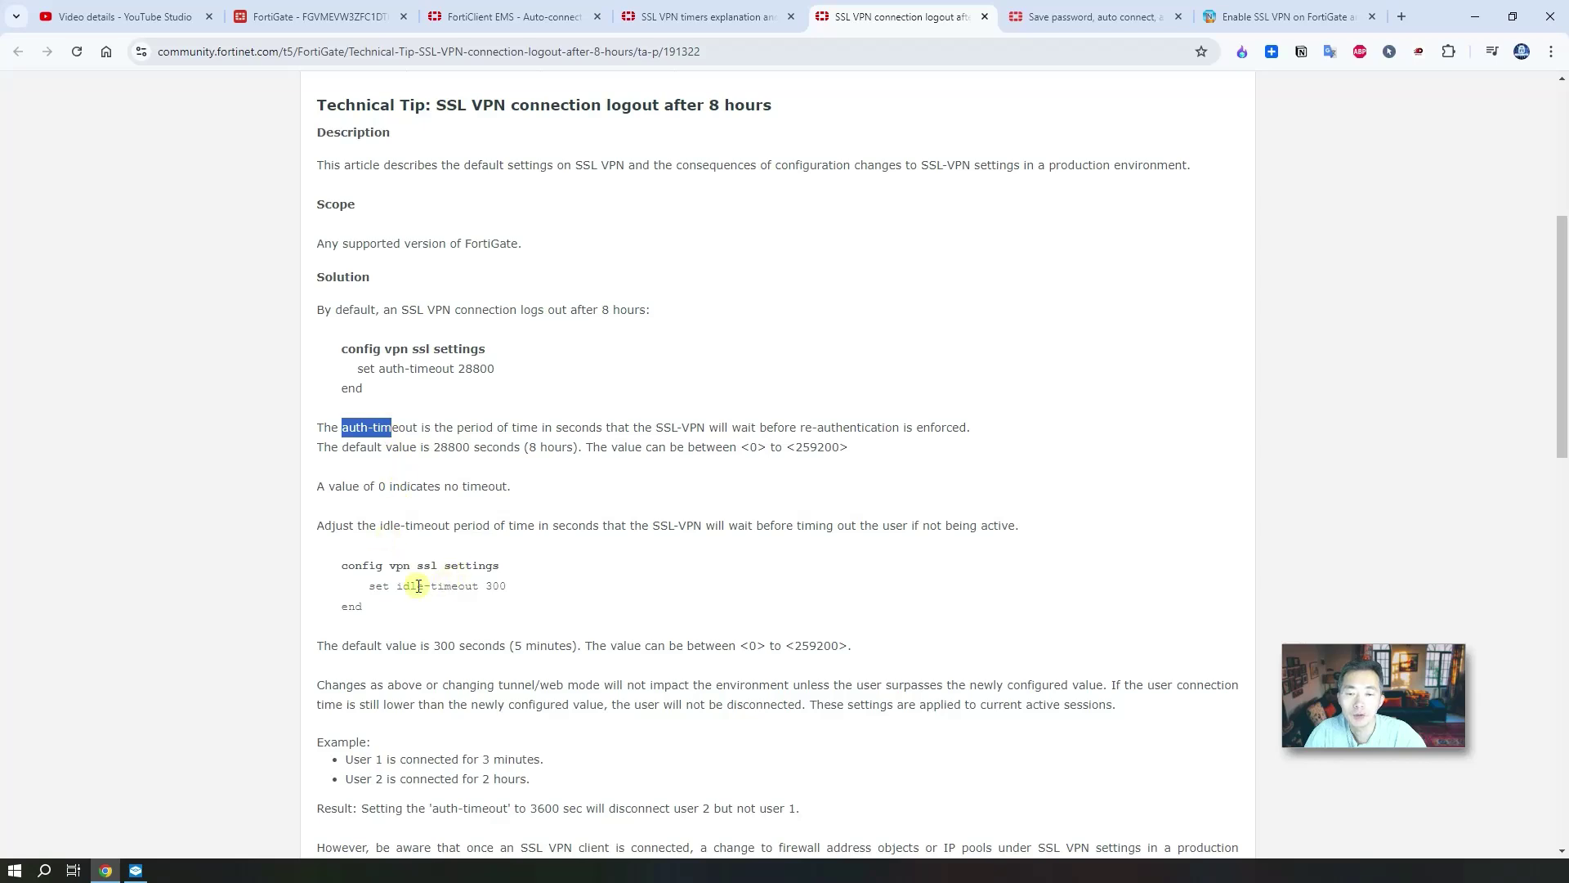
left_click_drag(368, 586, 519, 589)
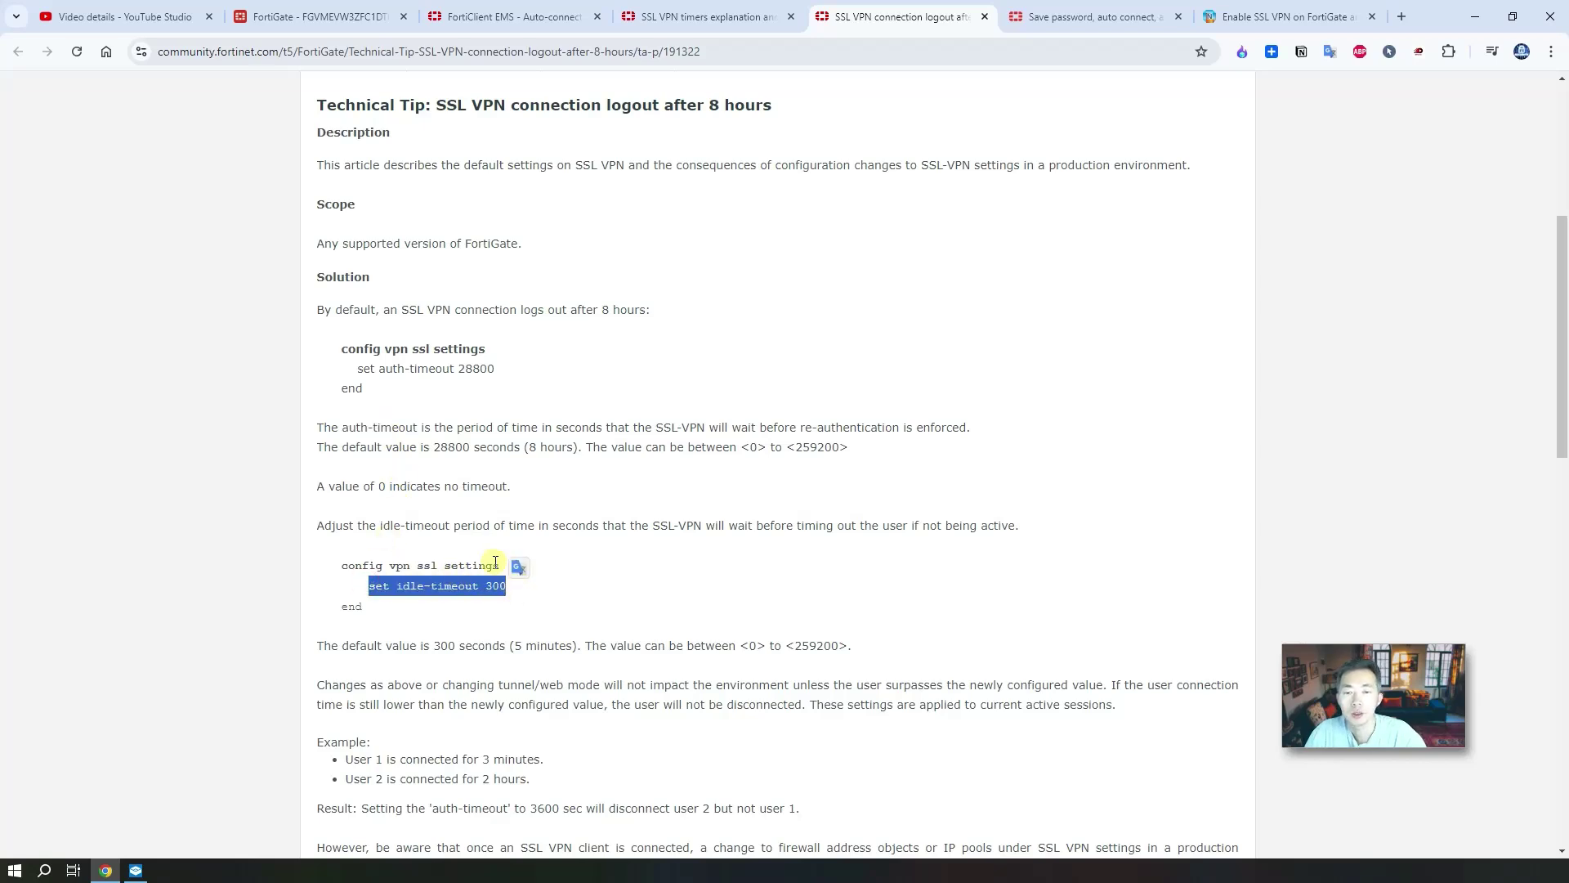
left_click_drag(441, 486, 522, 486)
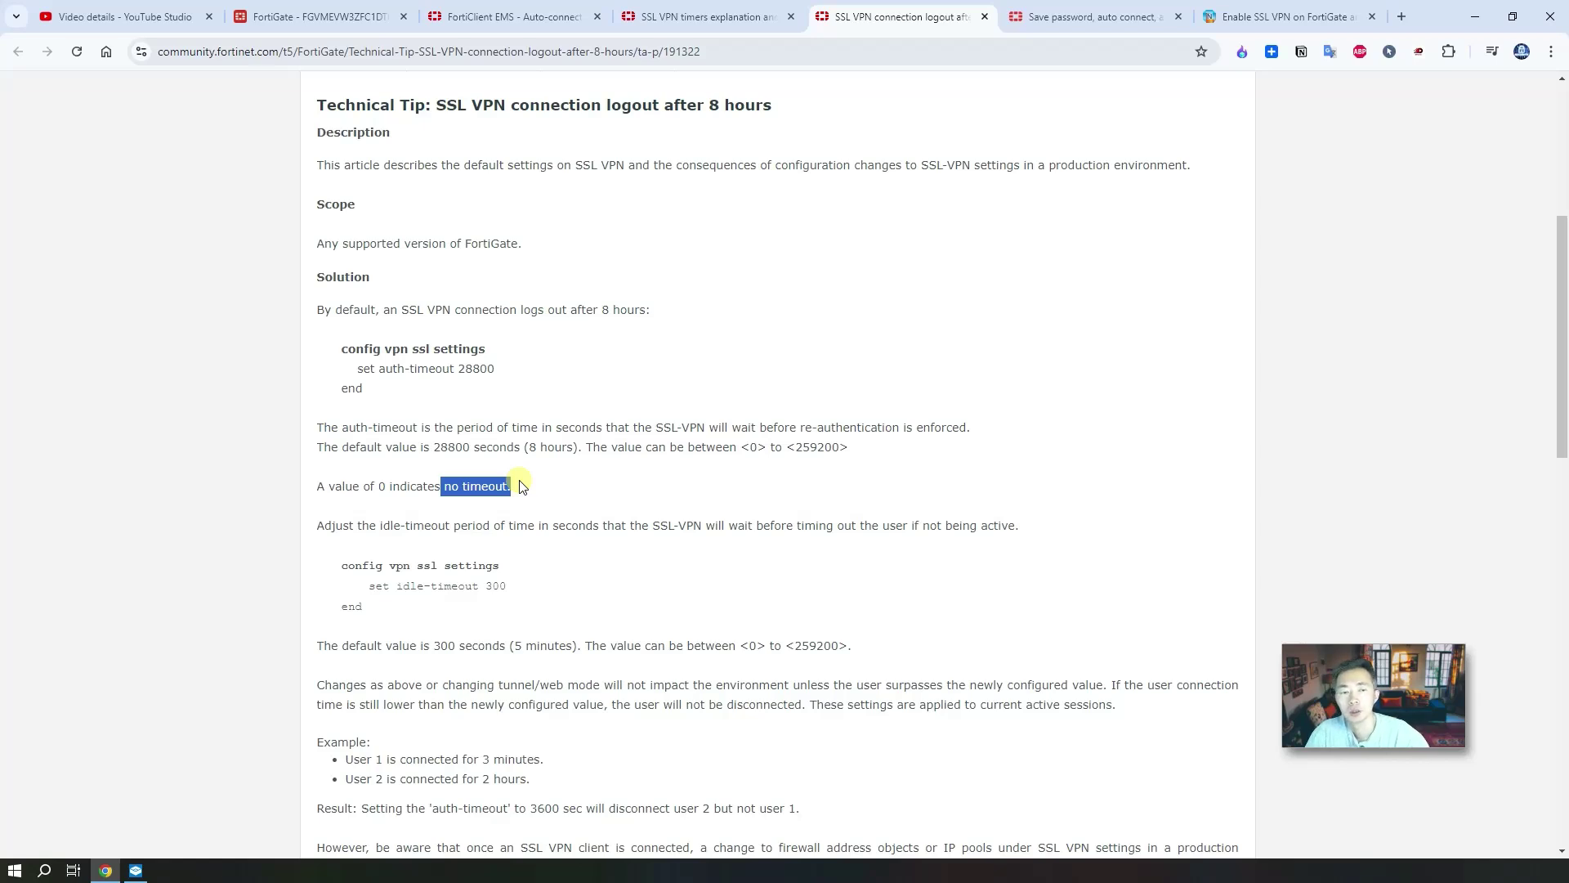
left_click(801, 446)
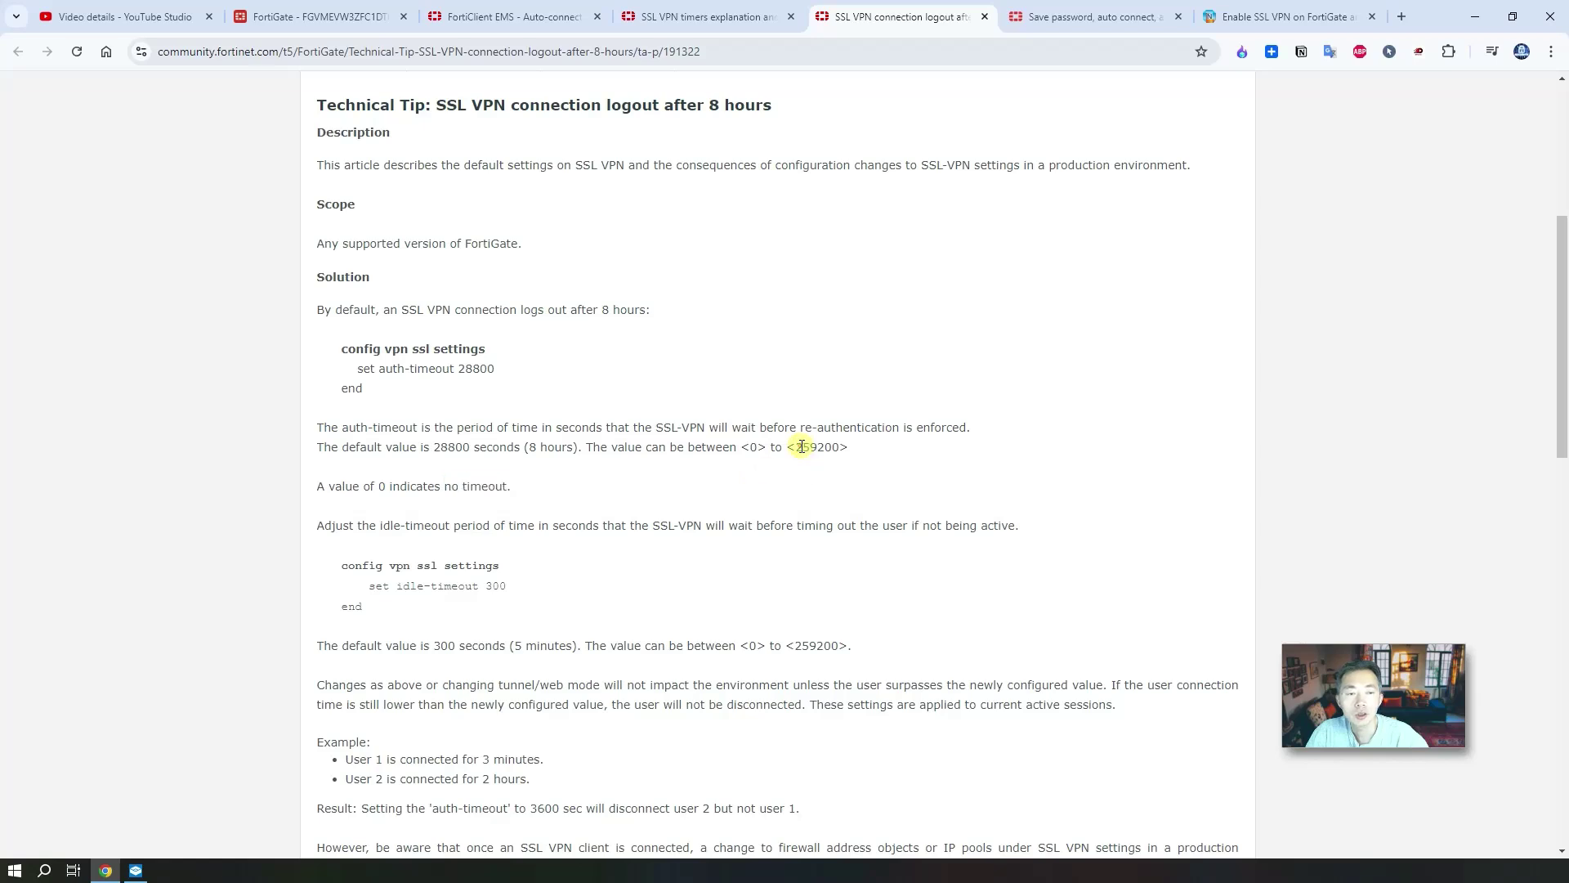
left_click_drag(802, 446, 842, 448)
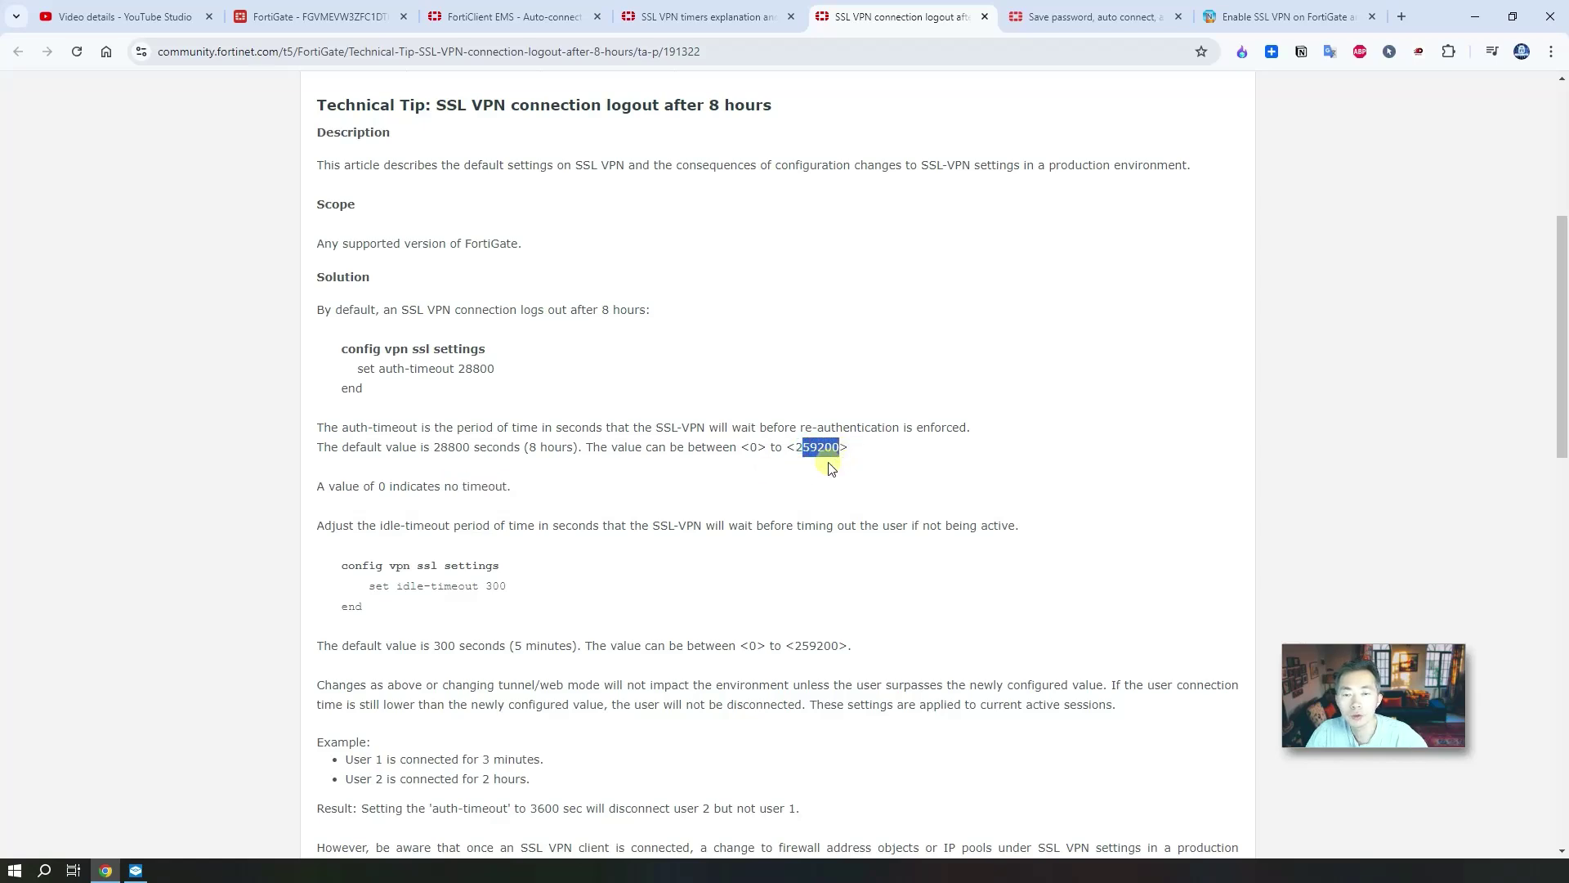
left_click(377, 489)
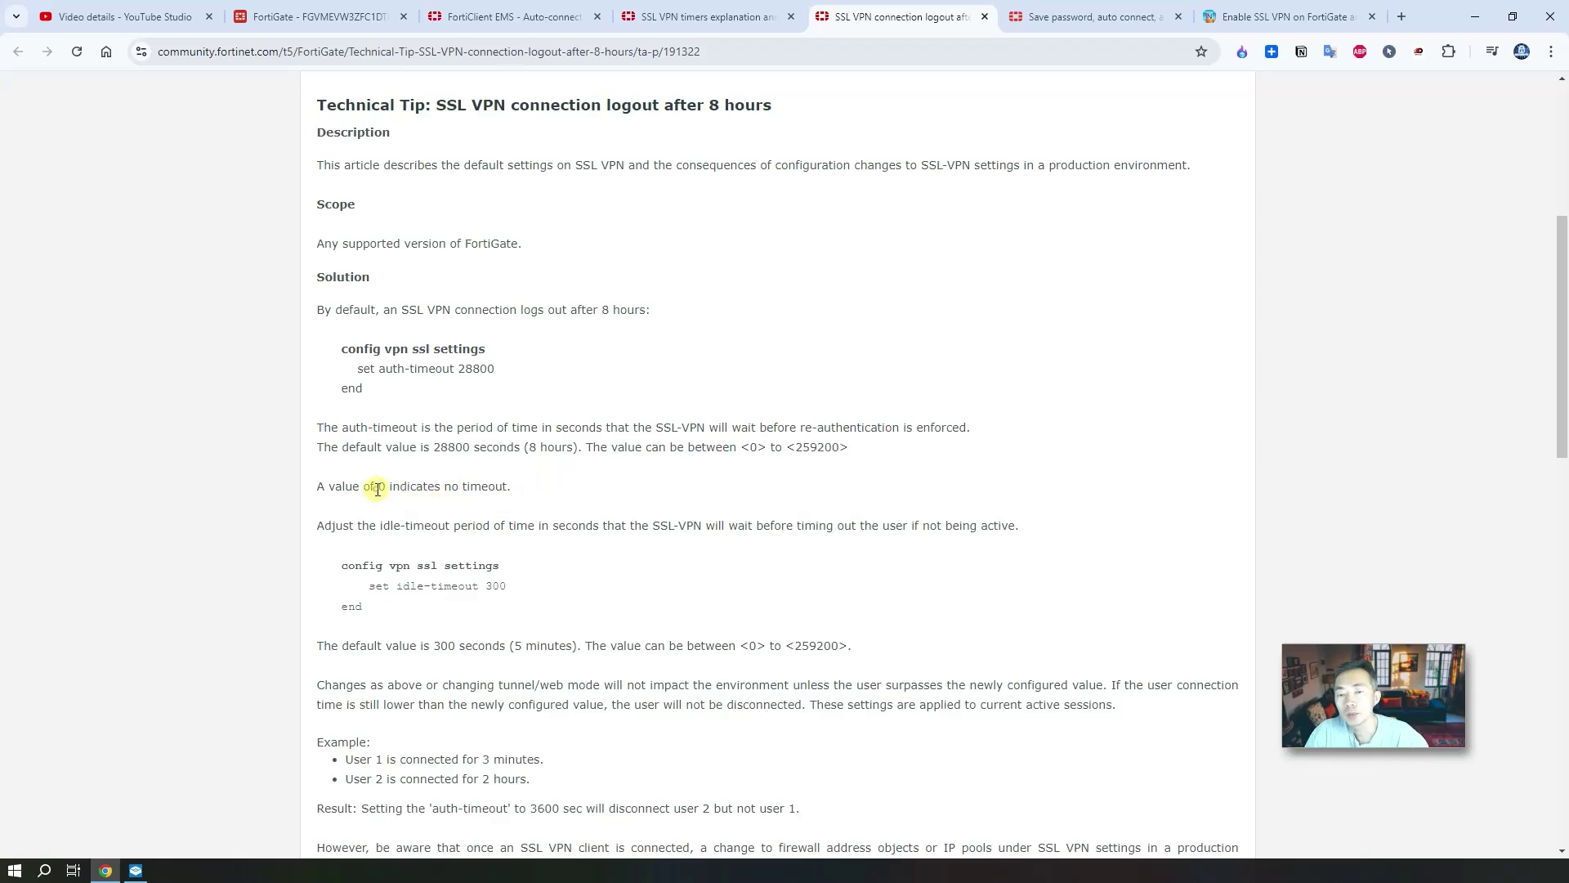
double_click(377, 489)
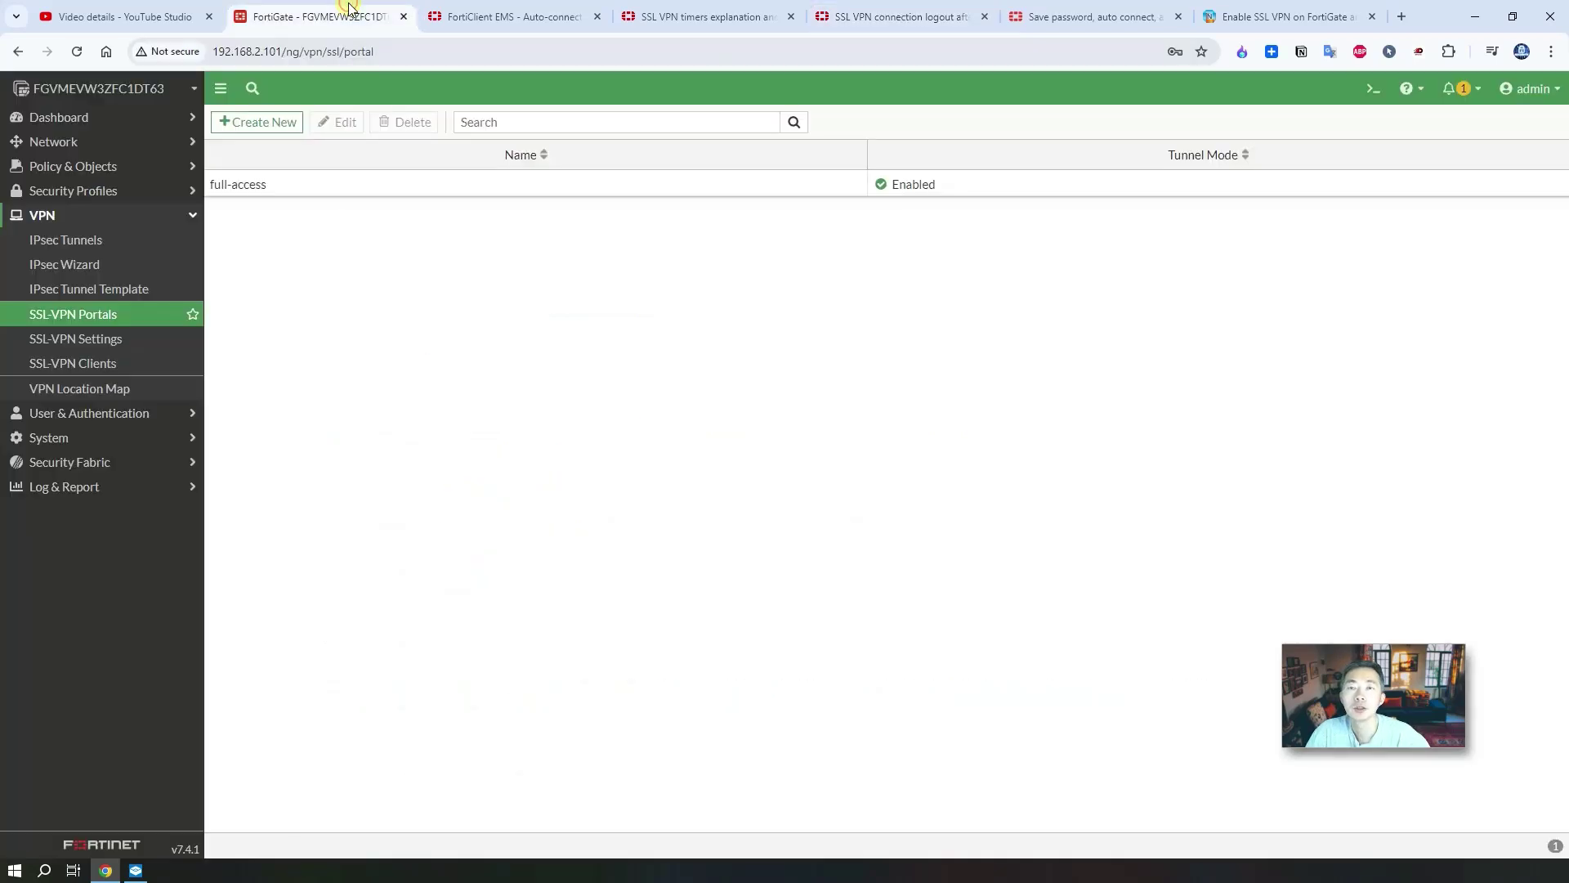
- Open the FortiGate CLI console and copy the idle-timeout config block from the logout article
left_click(343, 15)
left_click(1374, 90)
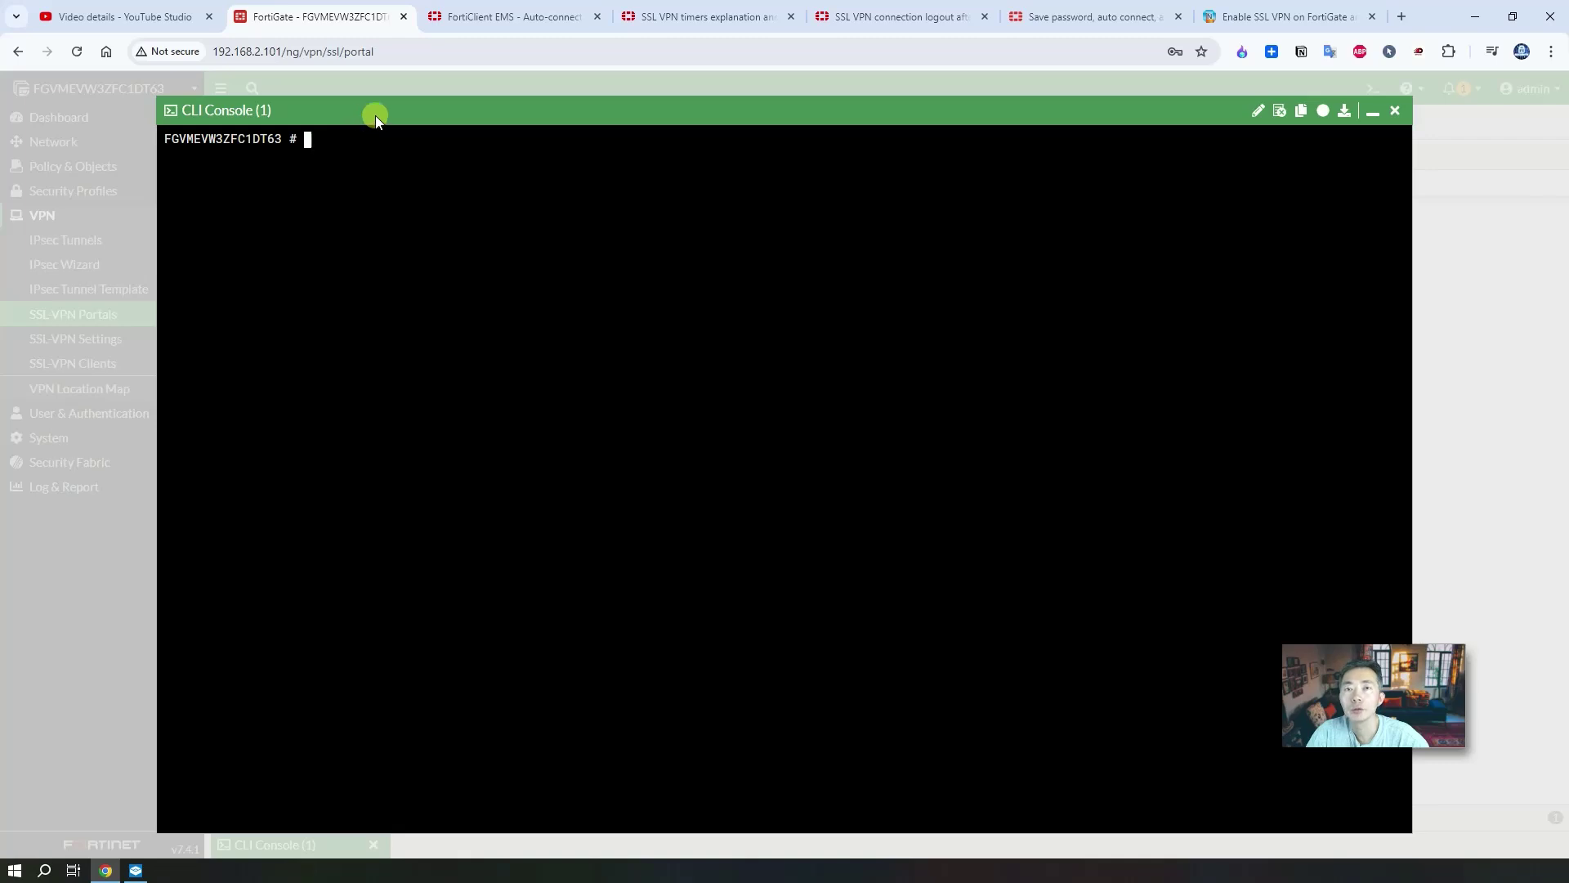
left_click(933, 14)
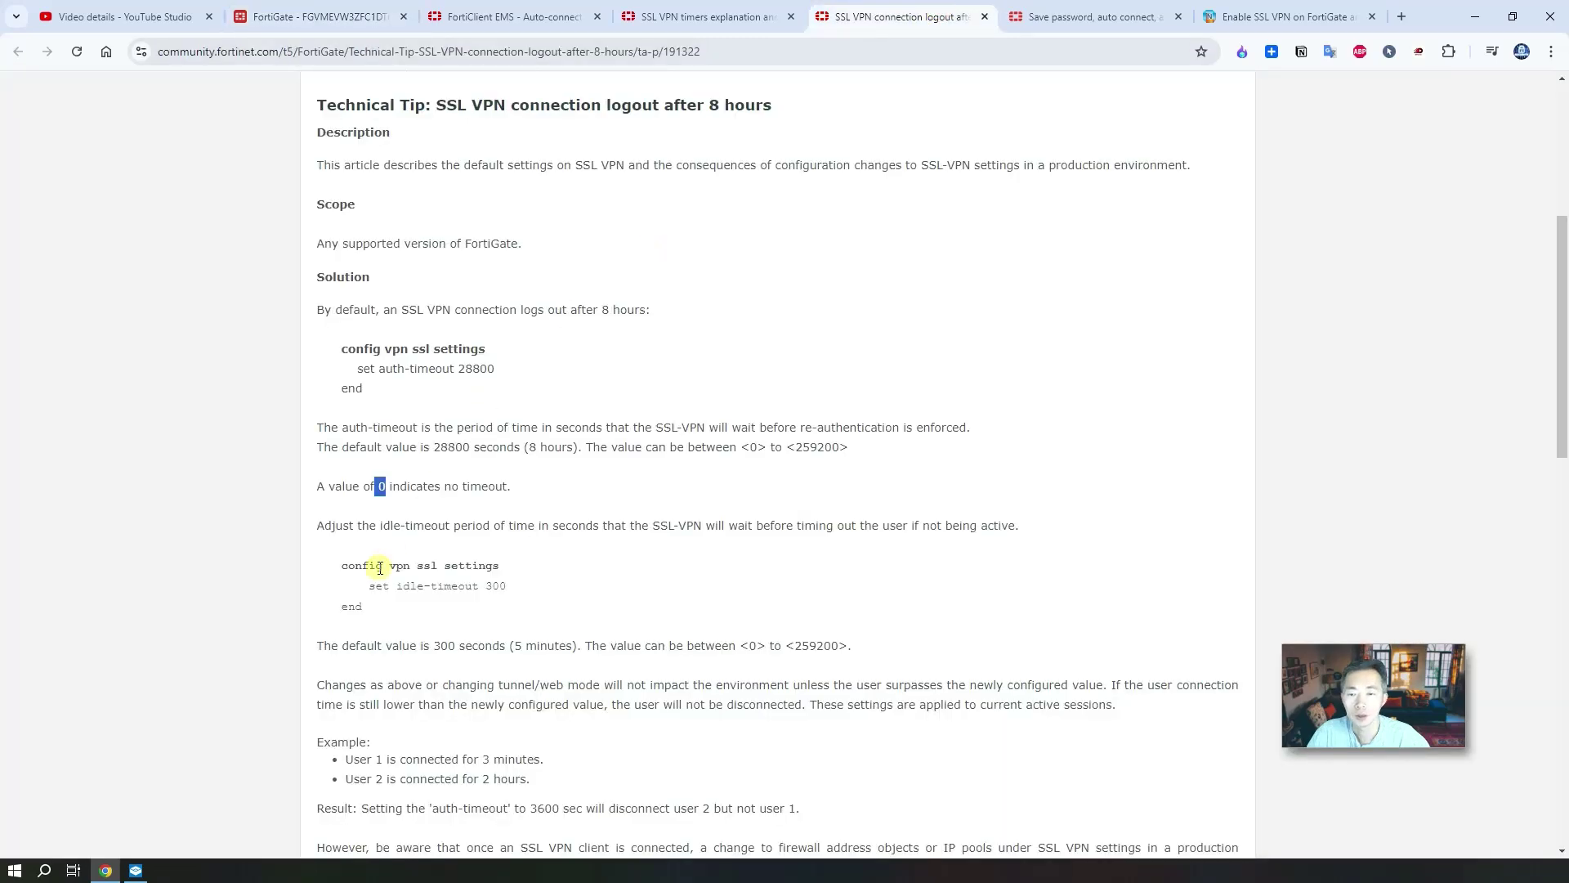
left_click_drag(378, 605, 346, 565)
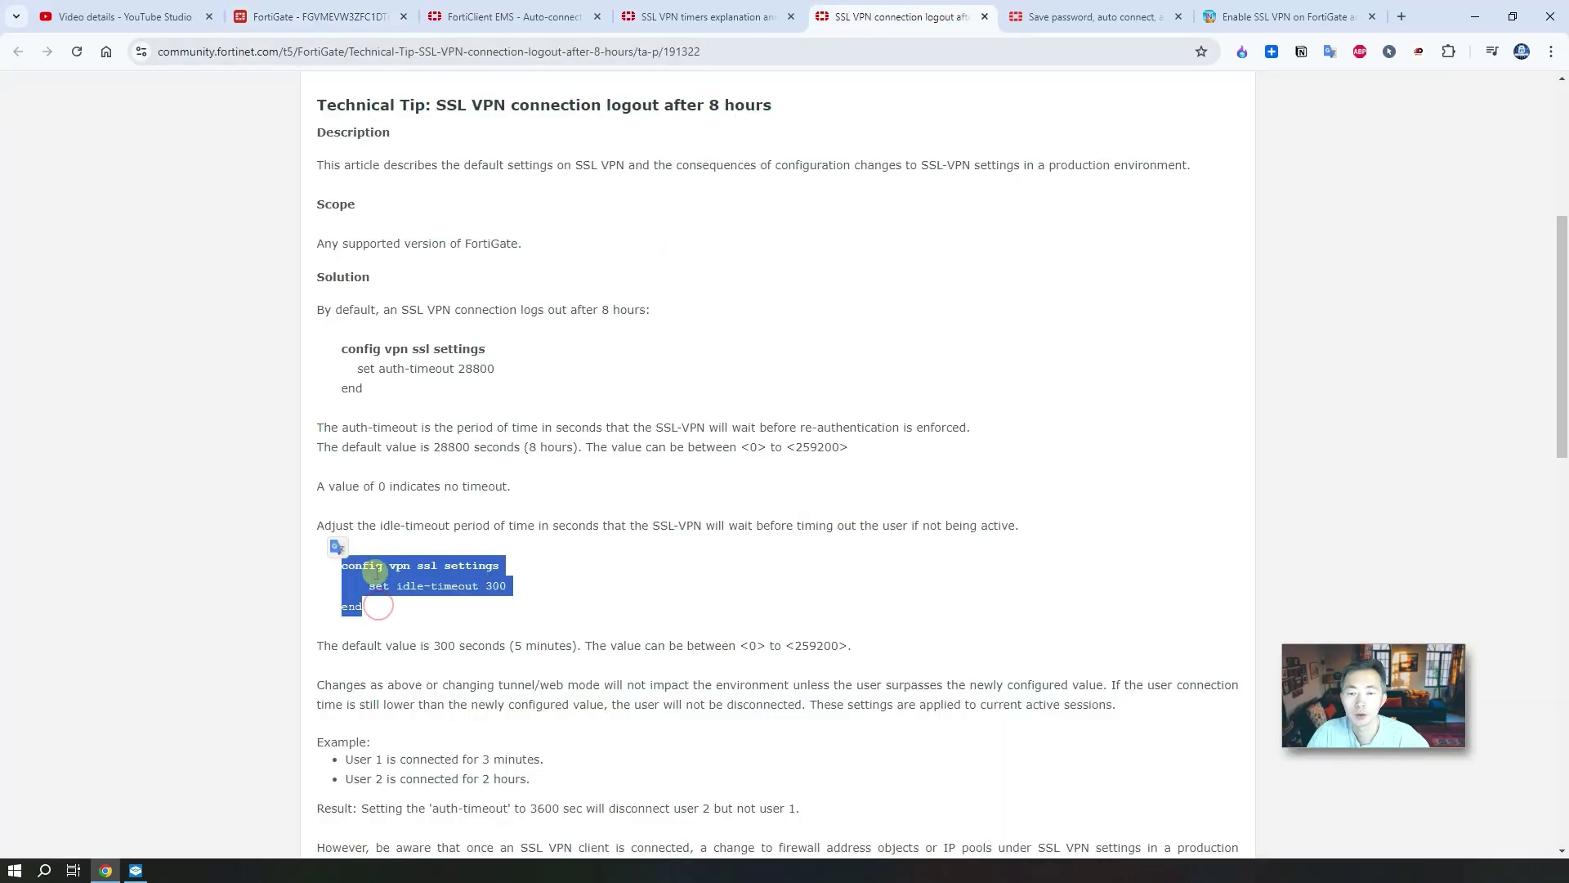
right_click(376, 566)
left_click(481, 300)
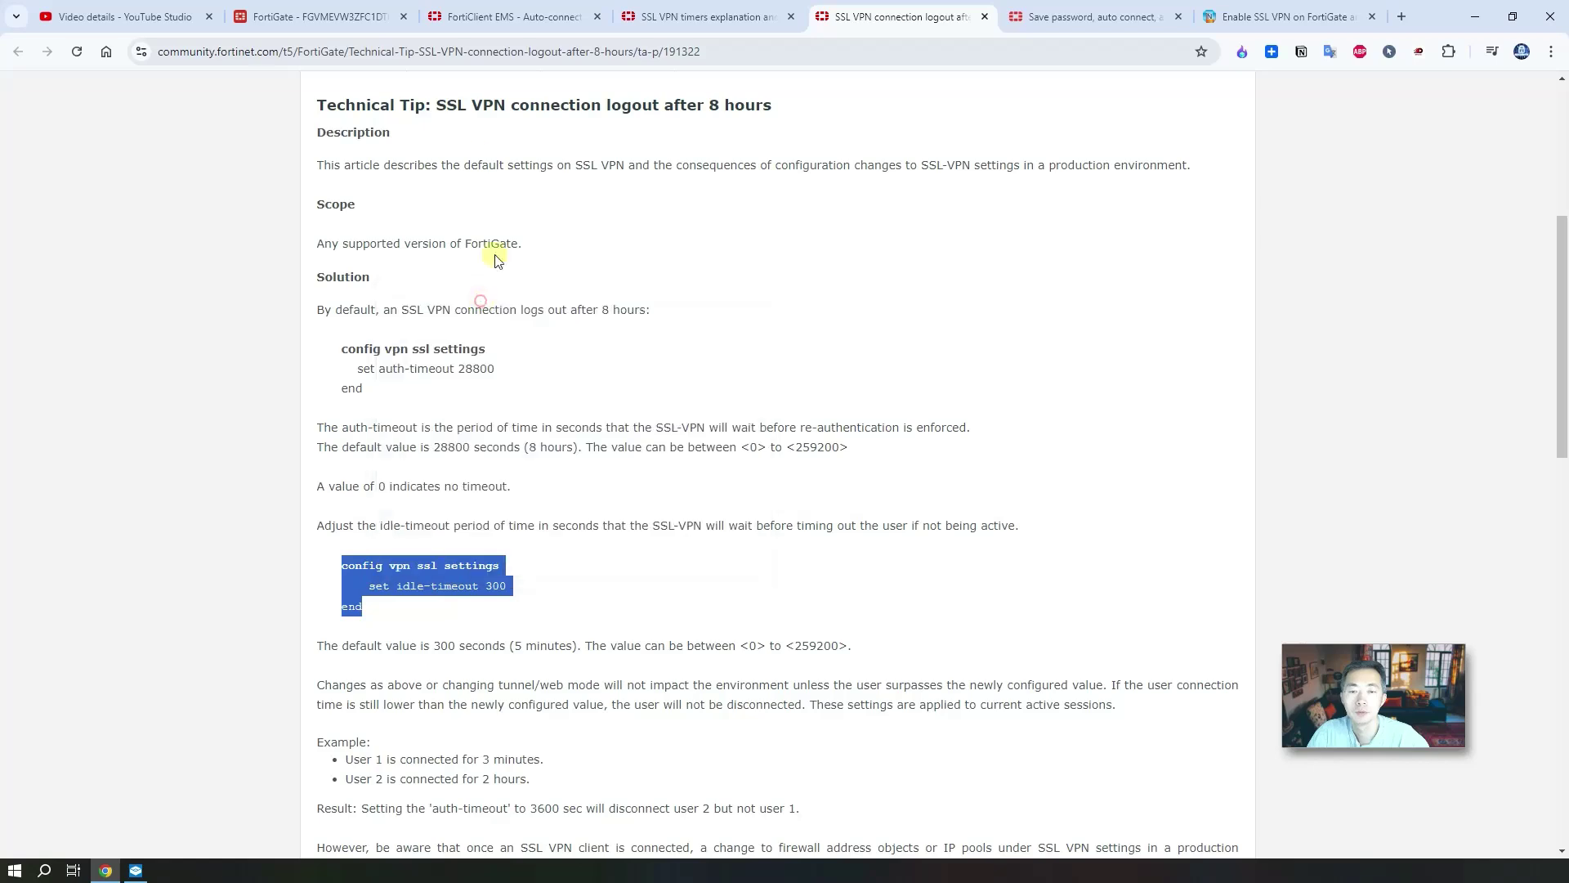
- Paste 'config vpn ssl settings' into the console, set idle-timeout to 0, and end
left_click(373, 23)
right_click(409, 202)
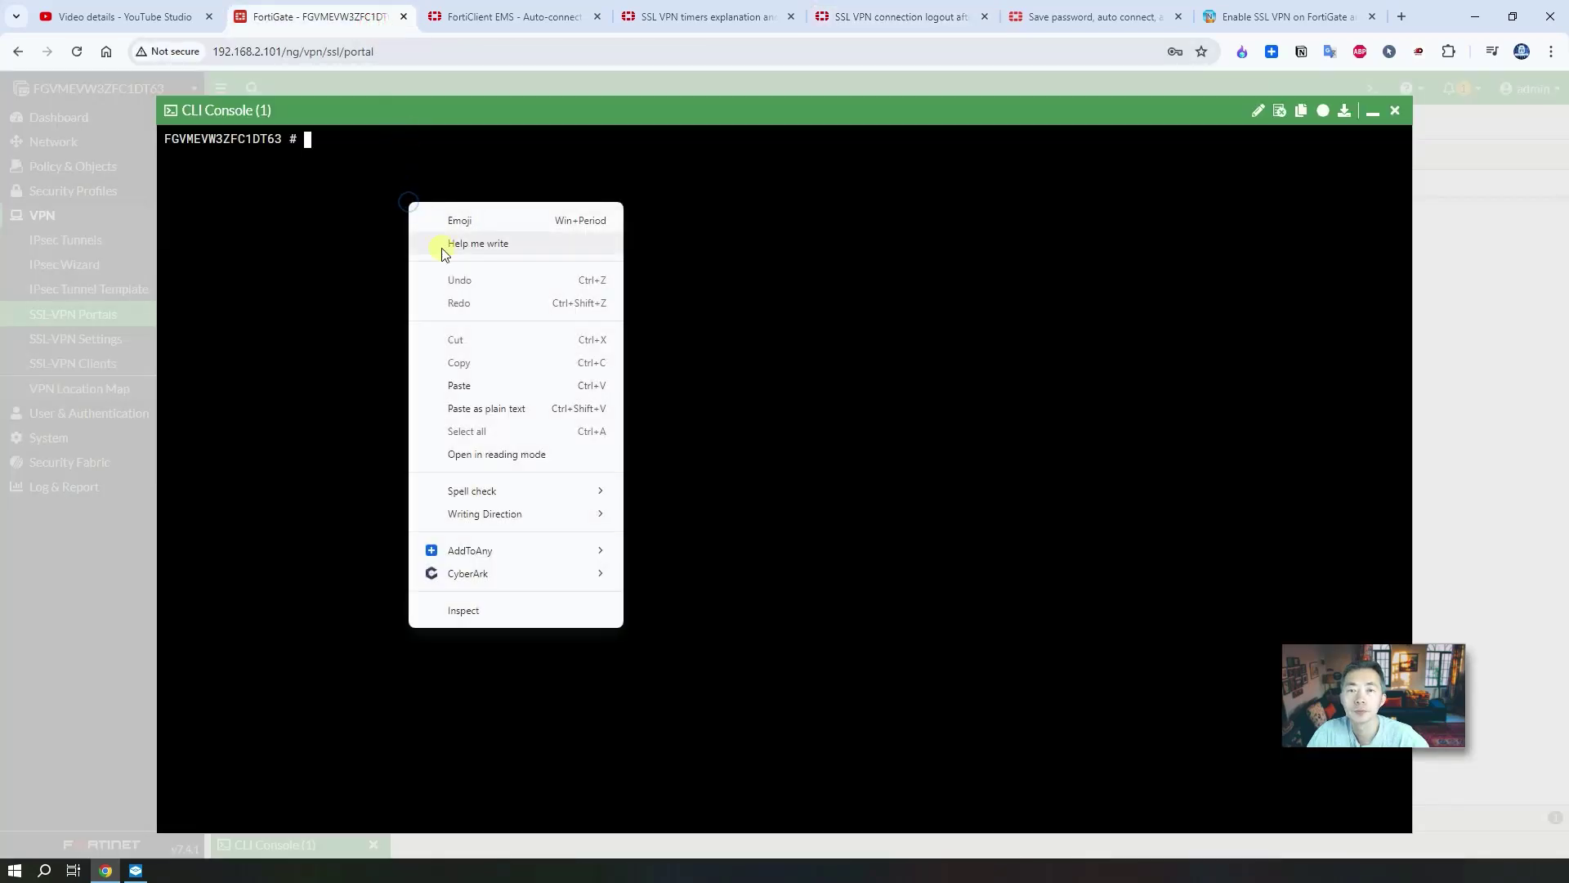
left_click(461, 386)
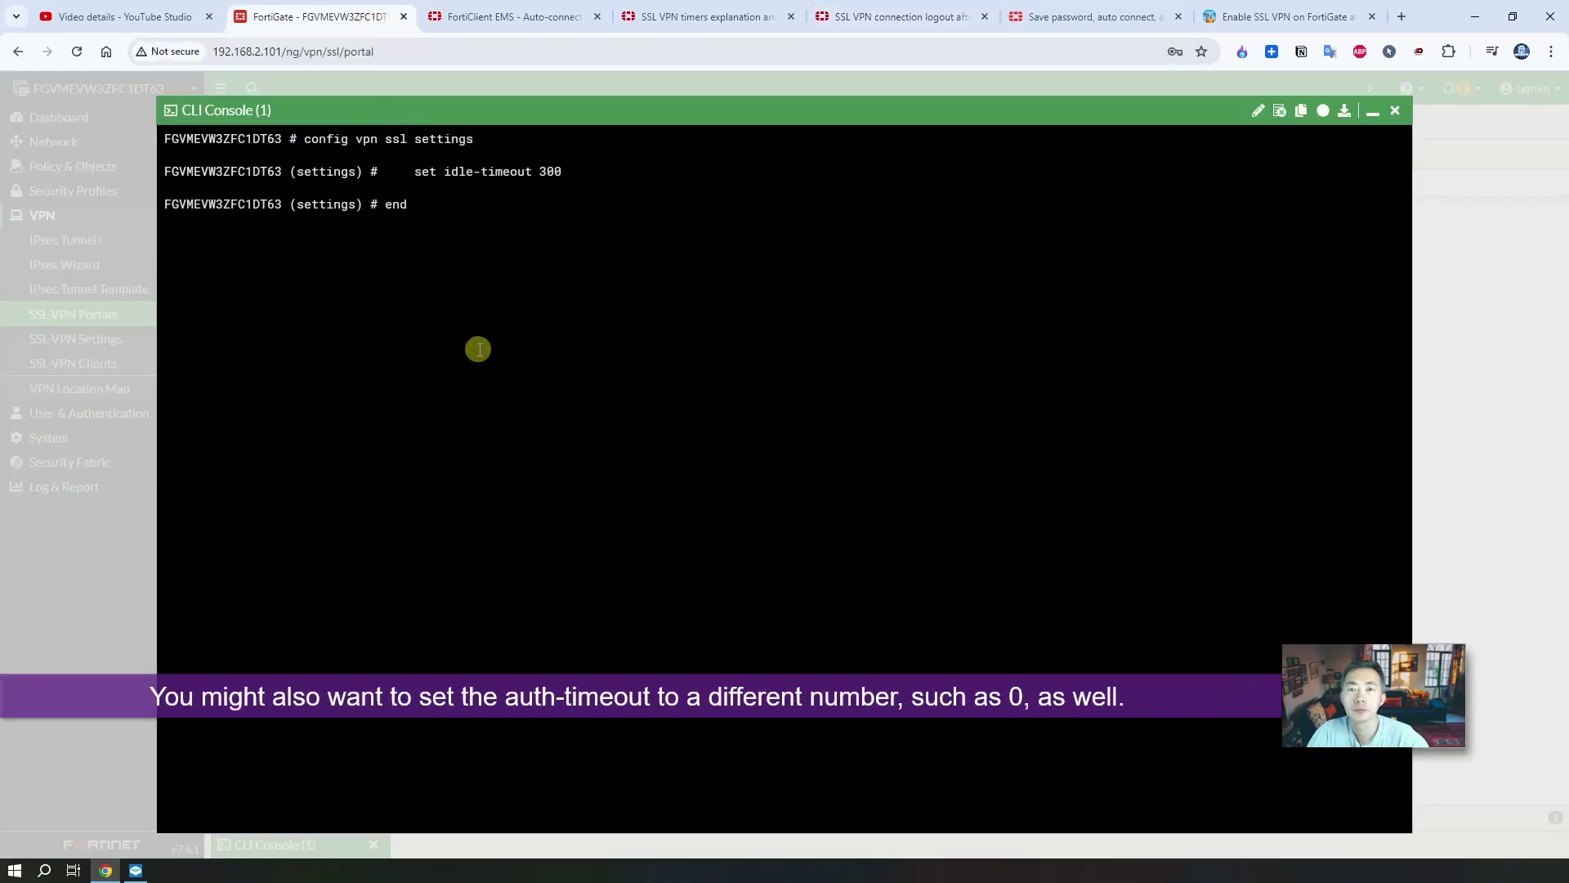
key("BackSpace")
key("BackSpace")
key("BackSpace")
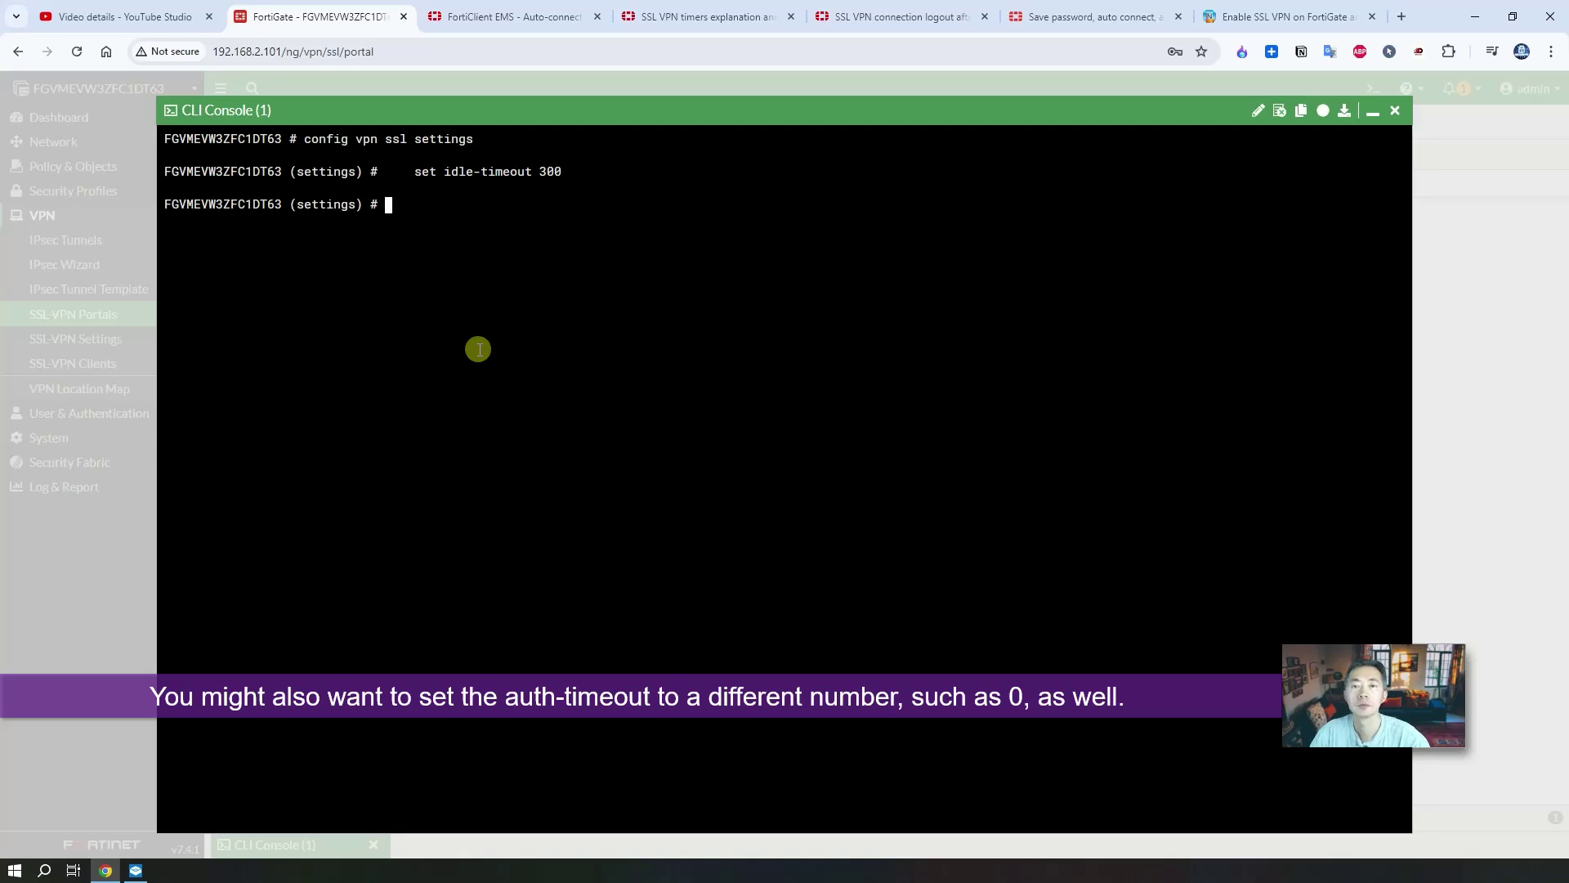
key("Up")
key("BackSpace")
key("BackSpace")
key("BackSpace")
type("0")
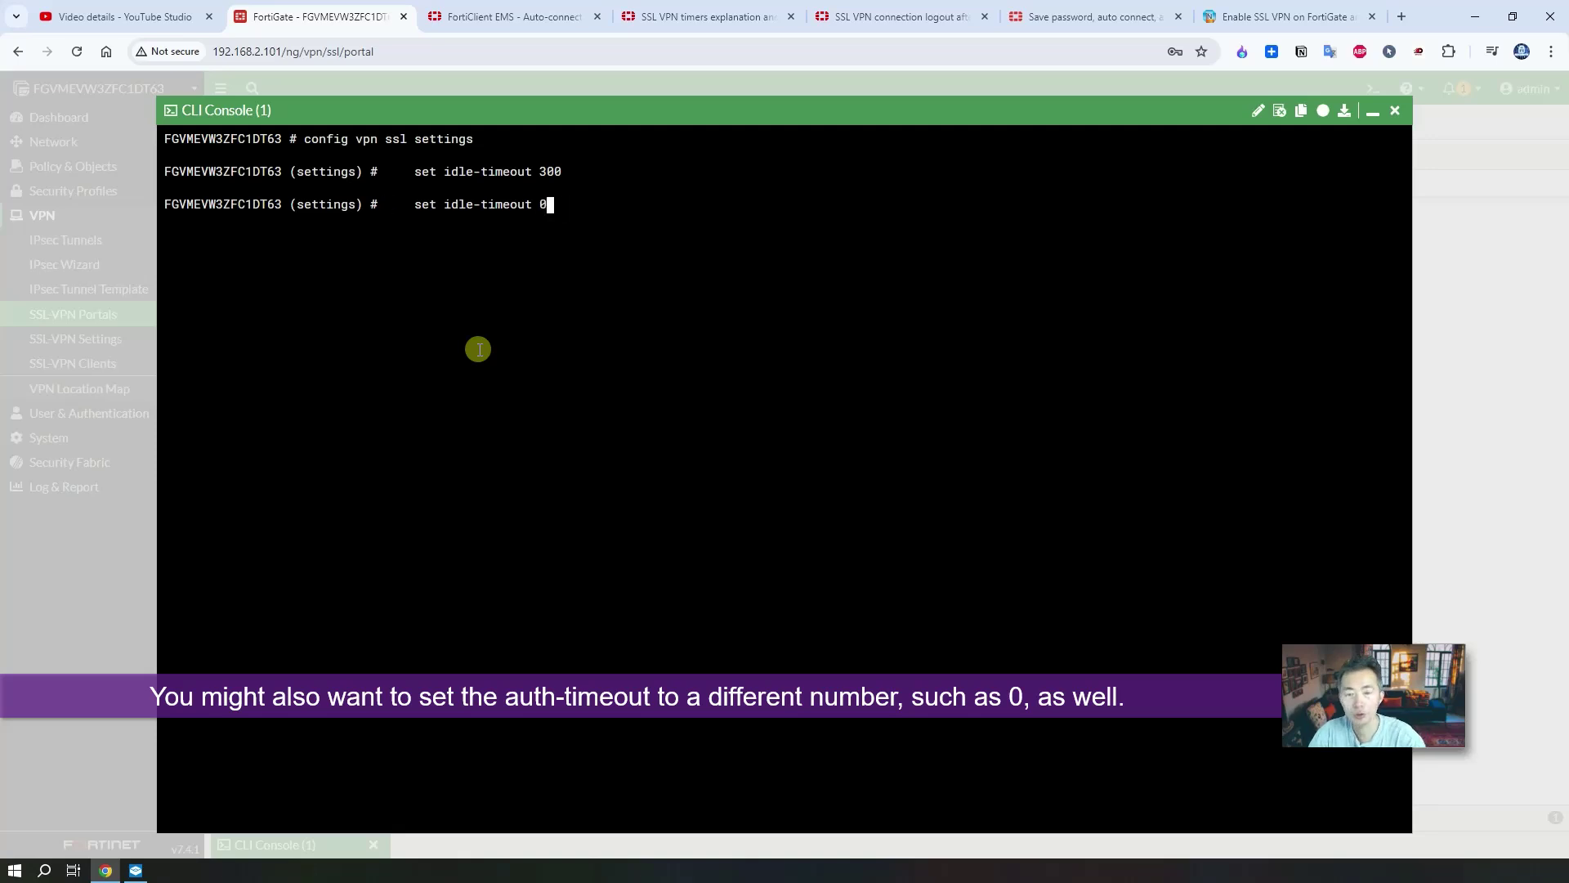
key("Return")
type("end")
key("Return")
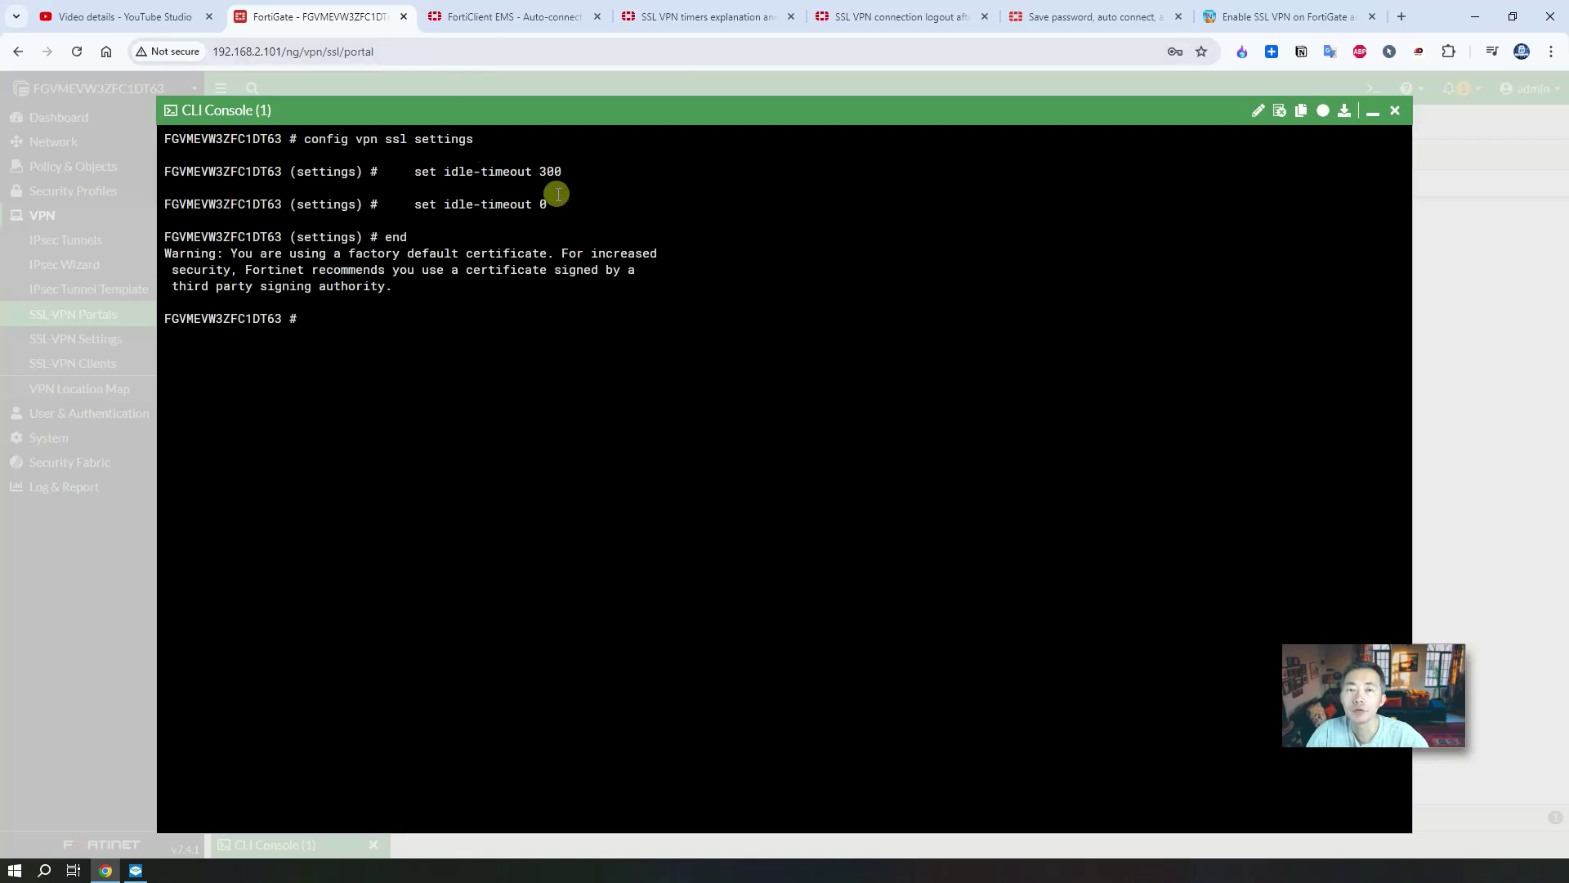
left_click_drag(552, 204, 415, 204)
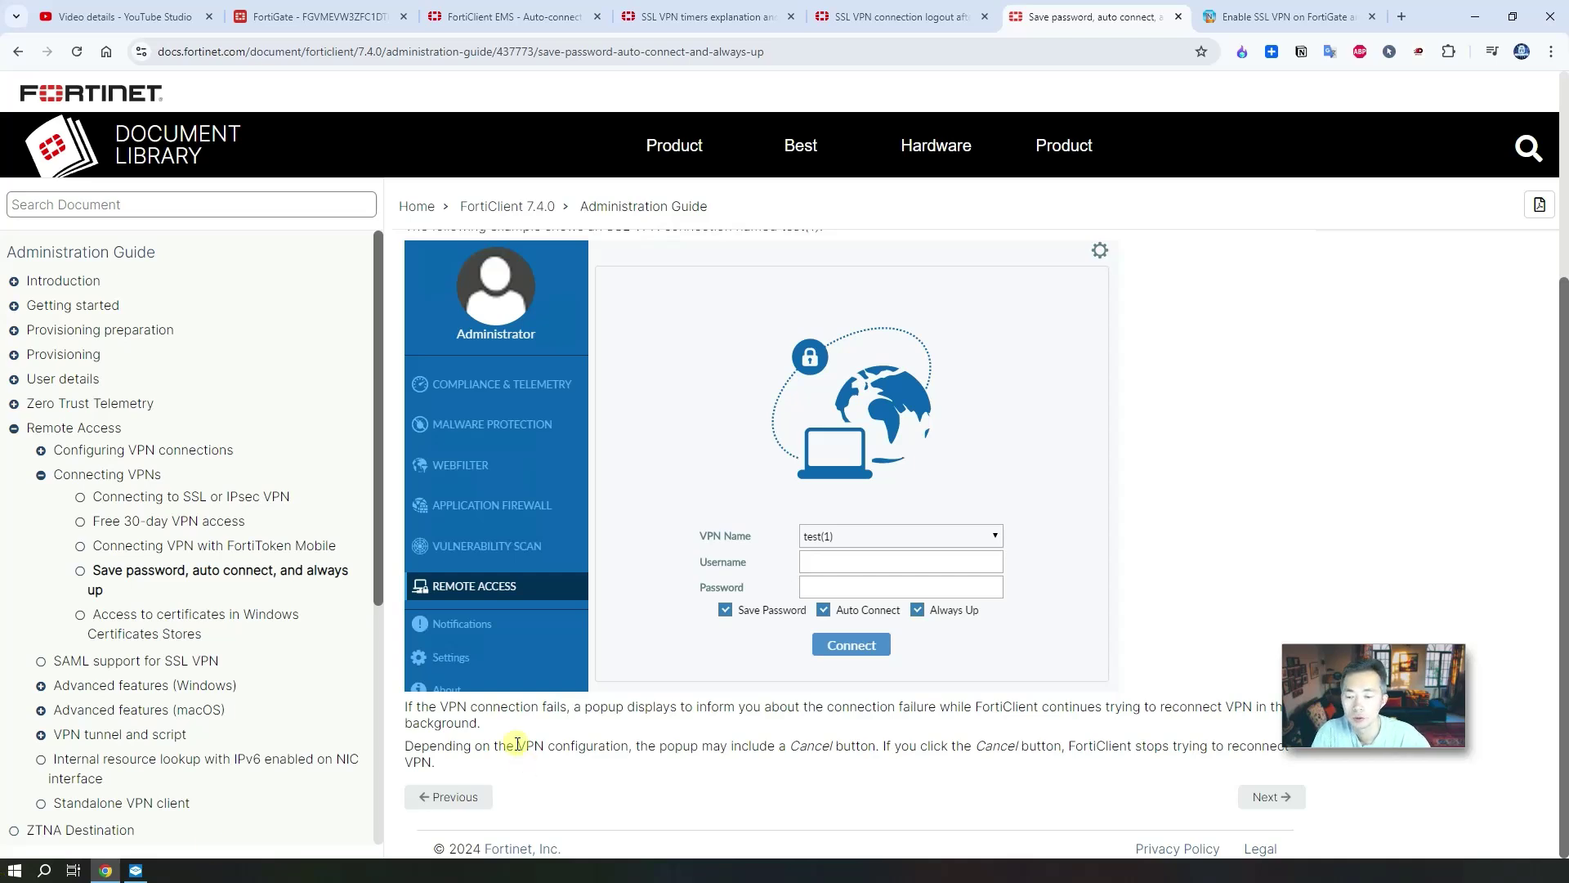
- Tick Save Password for testvpn in the sandboxed FortiClient and paste the account password
left_click(136, 870)
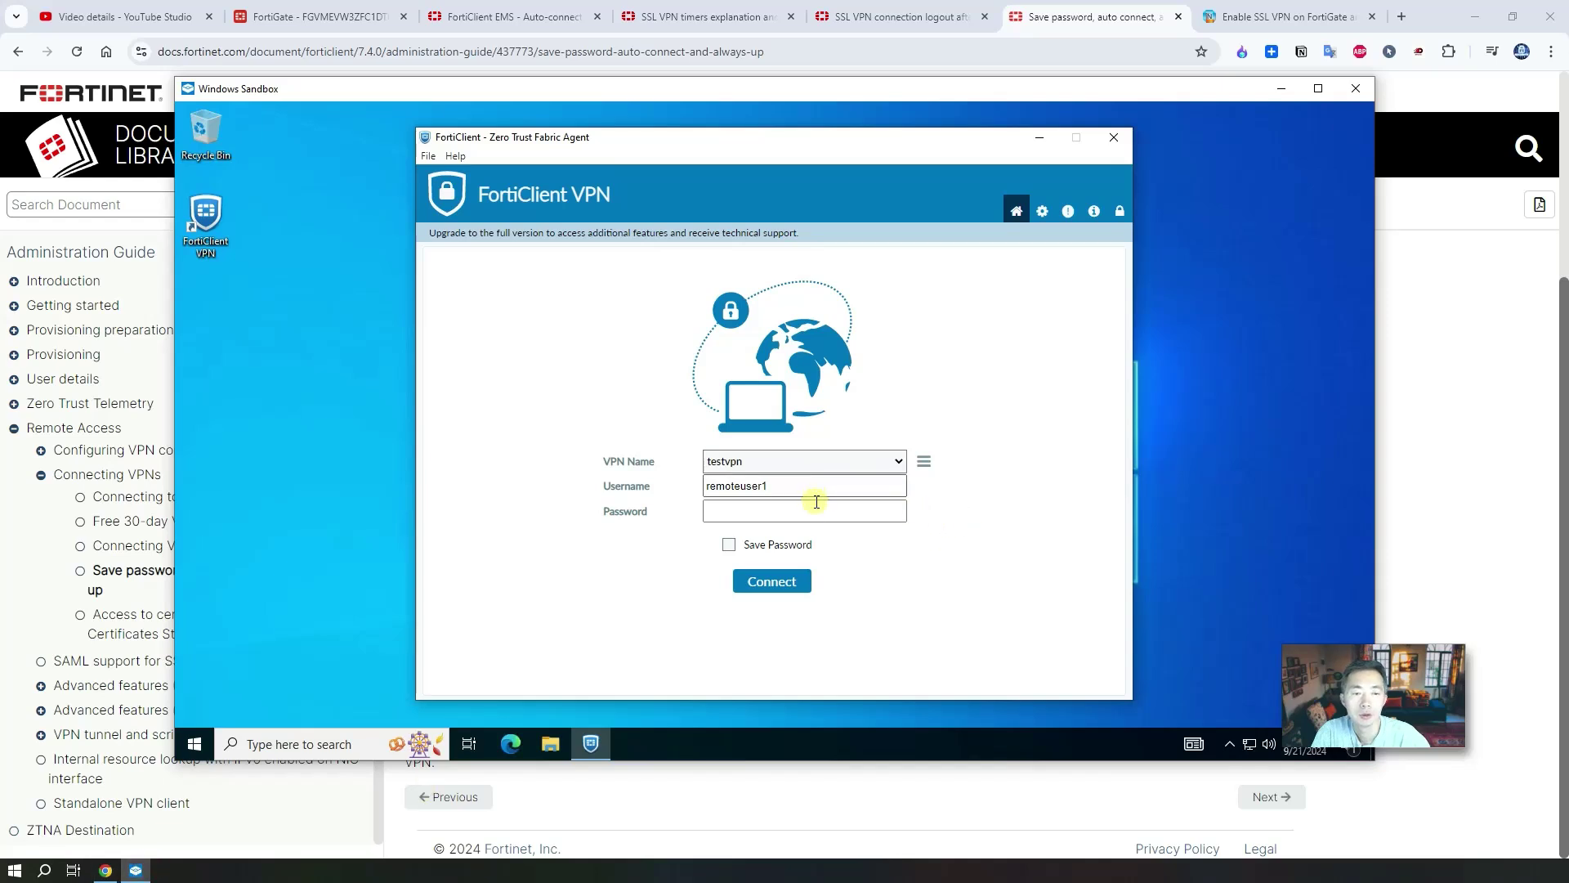
left_click(751, 544)
left_click(771, 513)
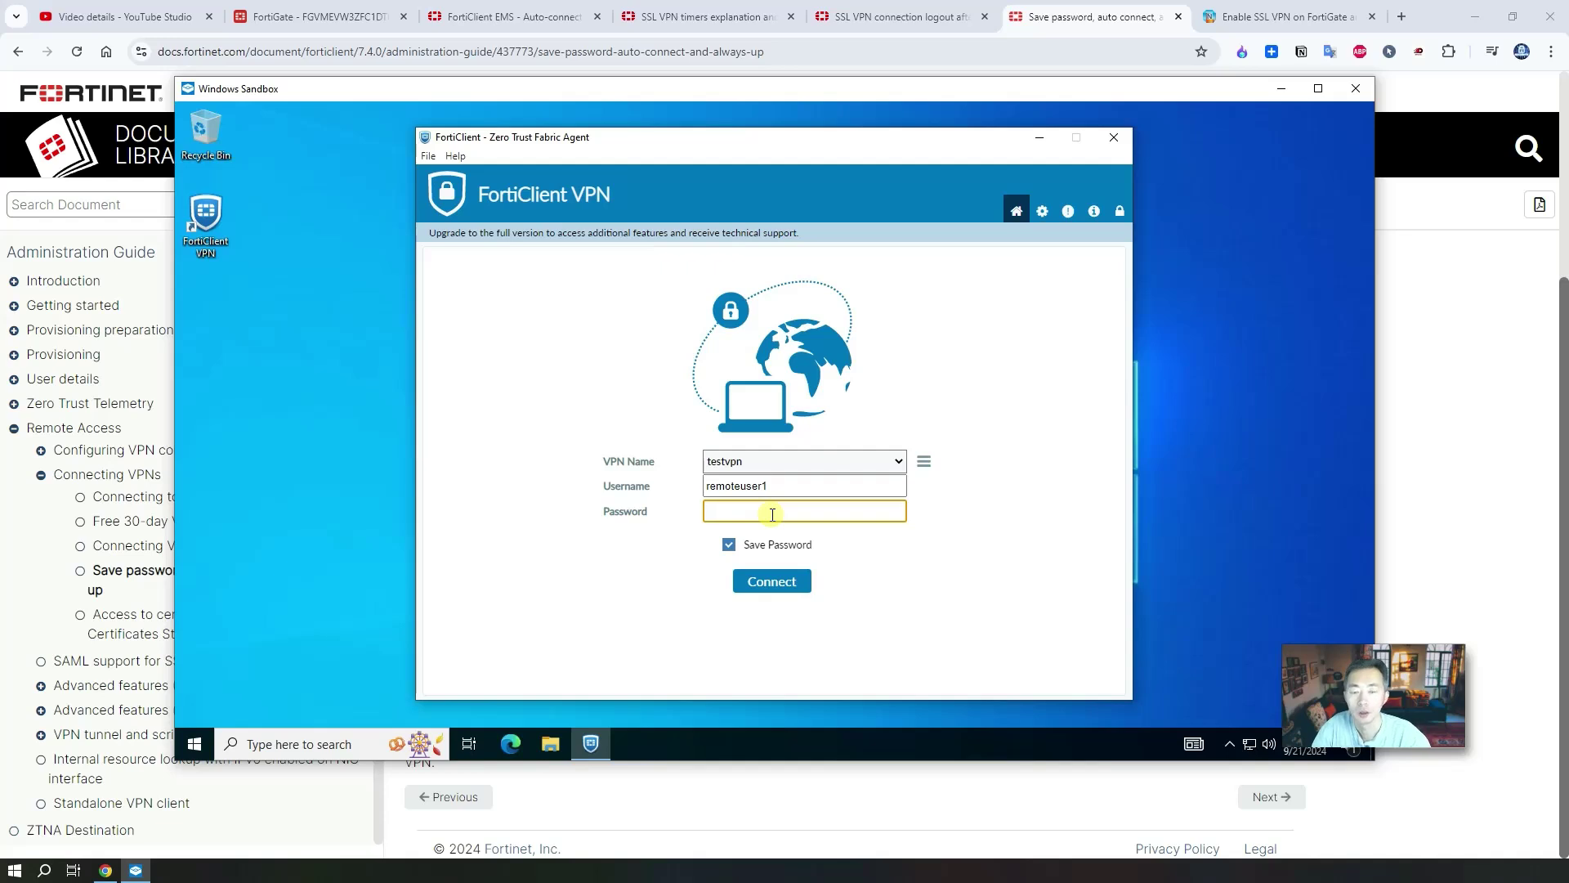
key("ctrl+v")
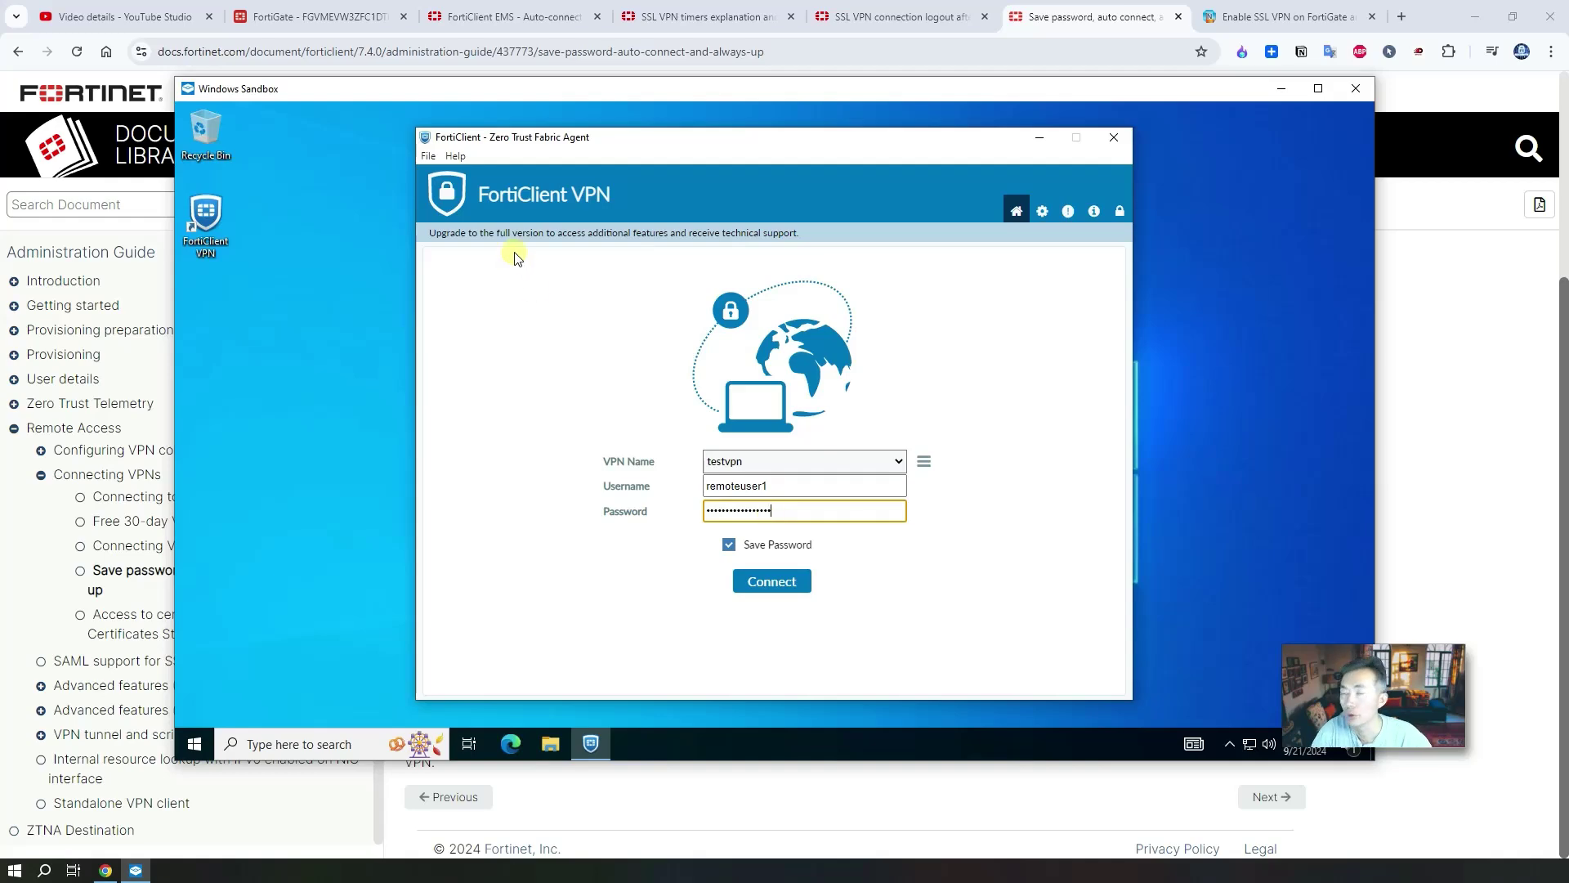
- Enable save password, auto connect and always up in the full-access portal's client options, then save
left_click(306, 16)
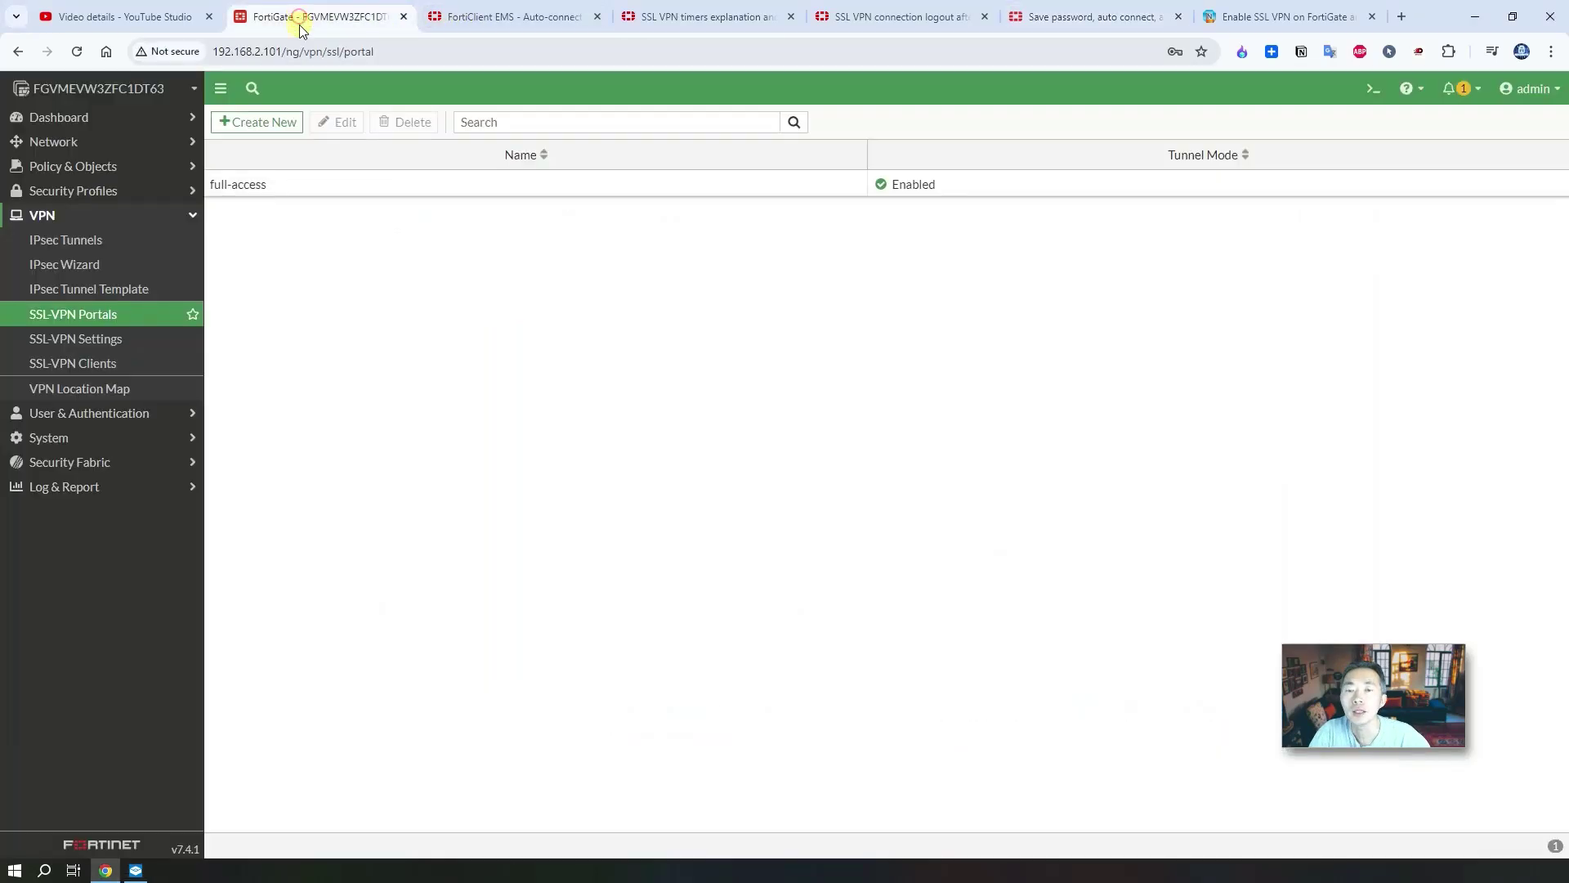
left_click(307, 187)
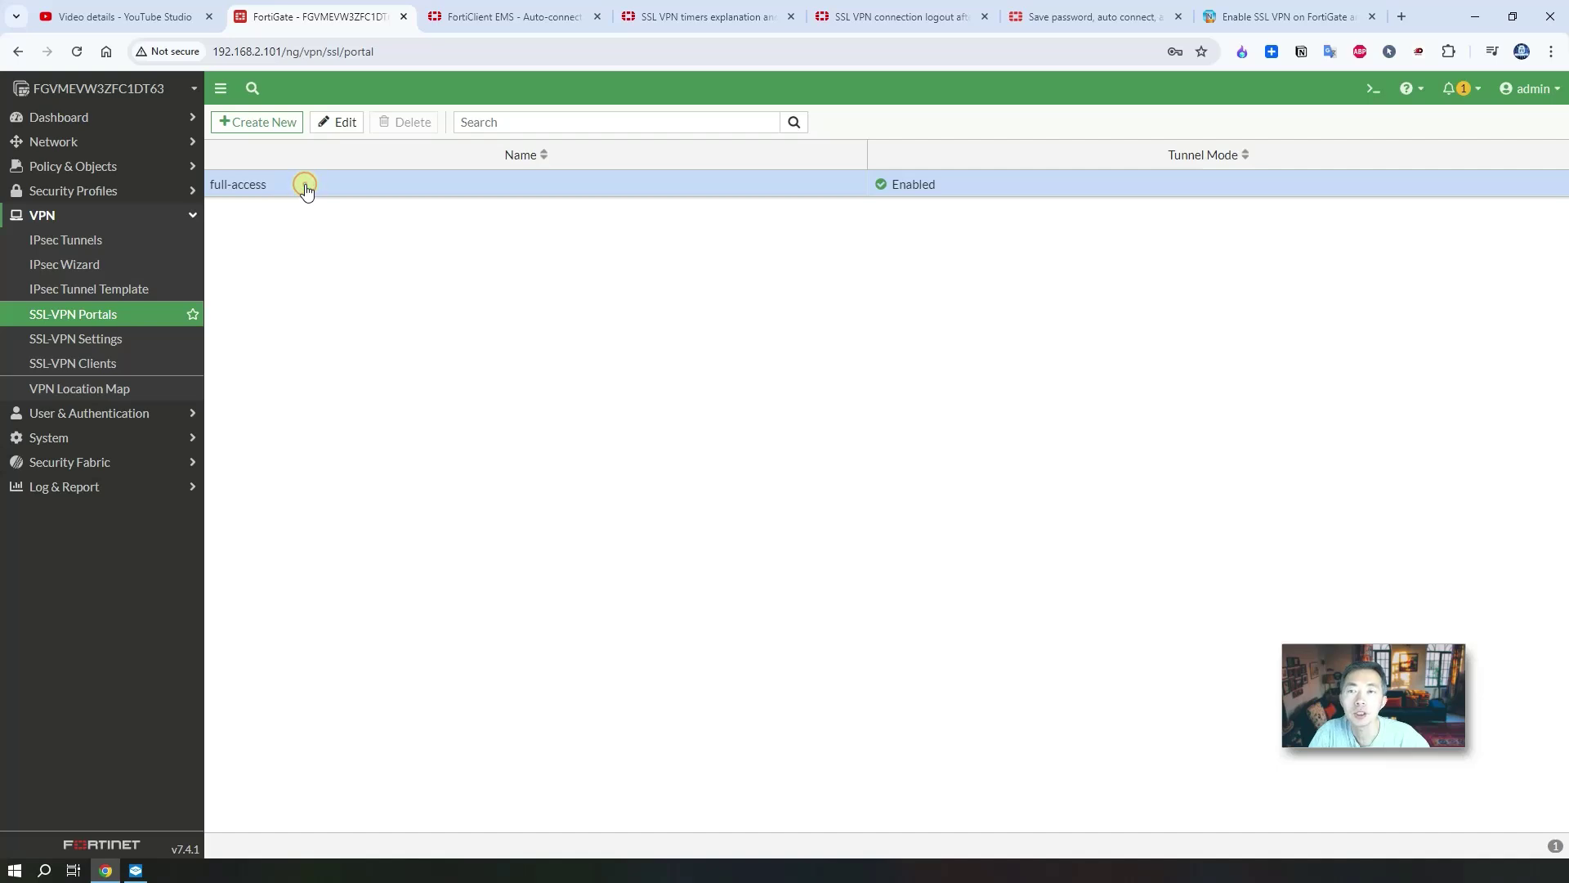
double_click(267, 186)
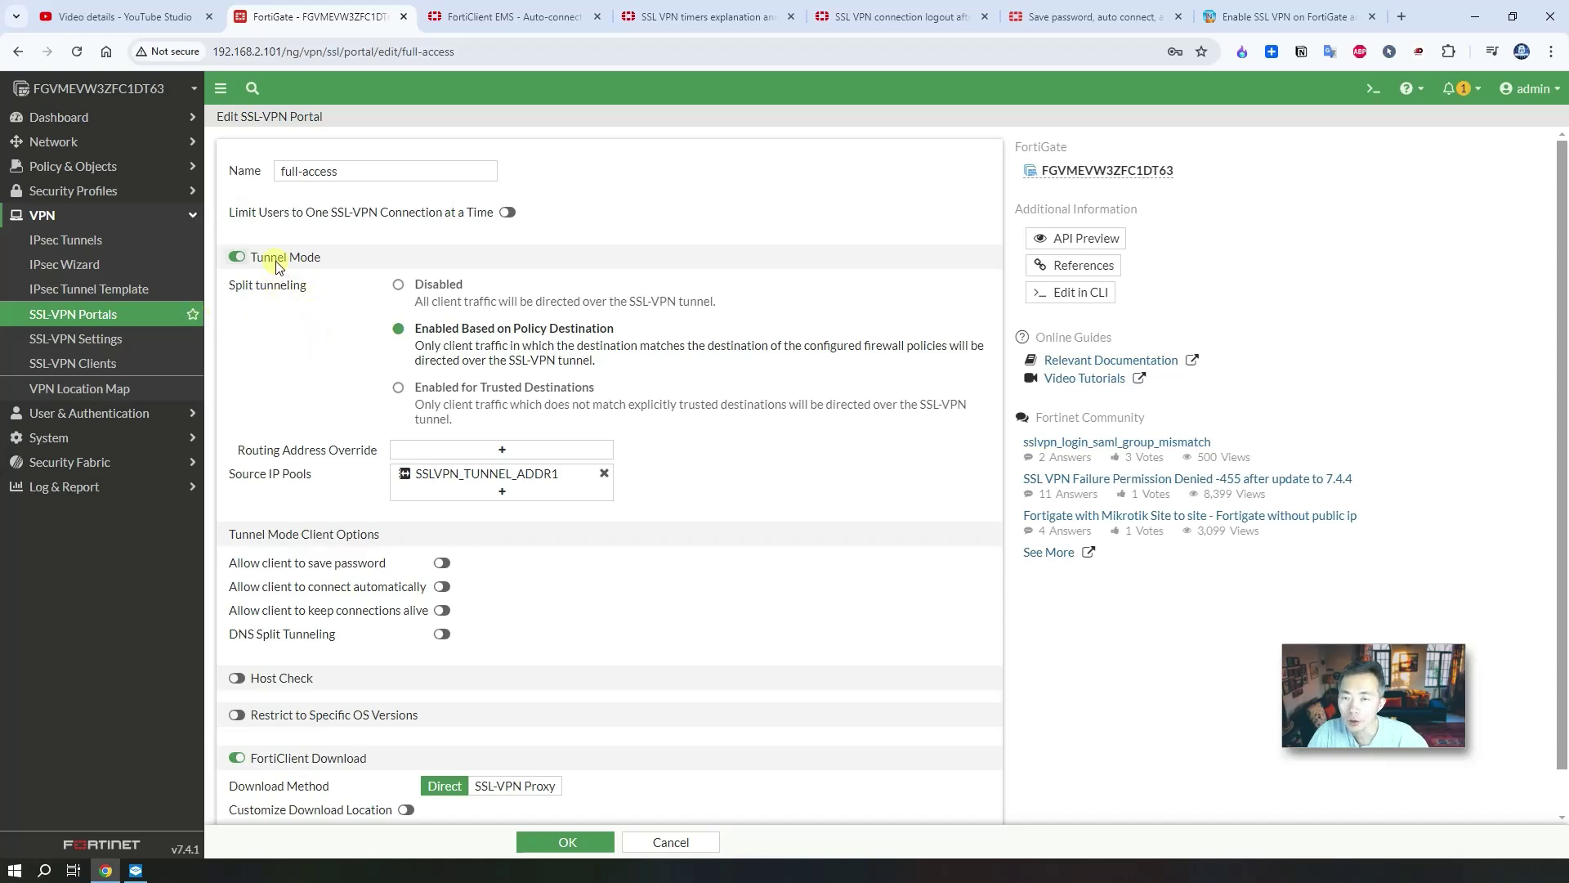
scroll(614, 636, "down", 1)
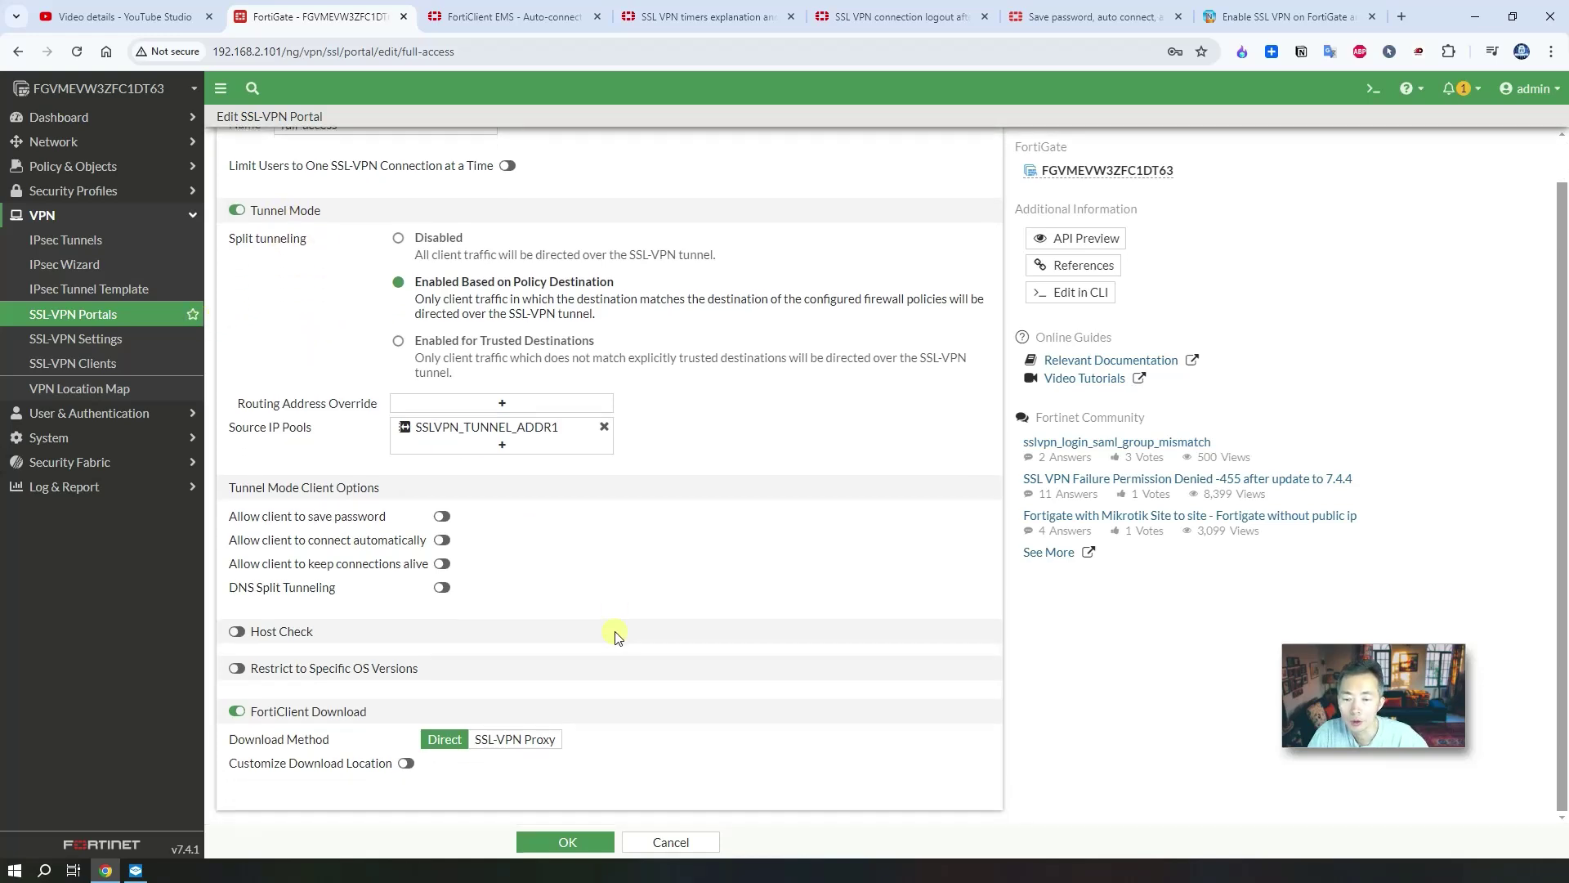
scroll(614, 636, "up", 1)
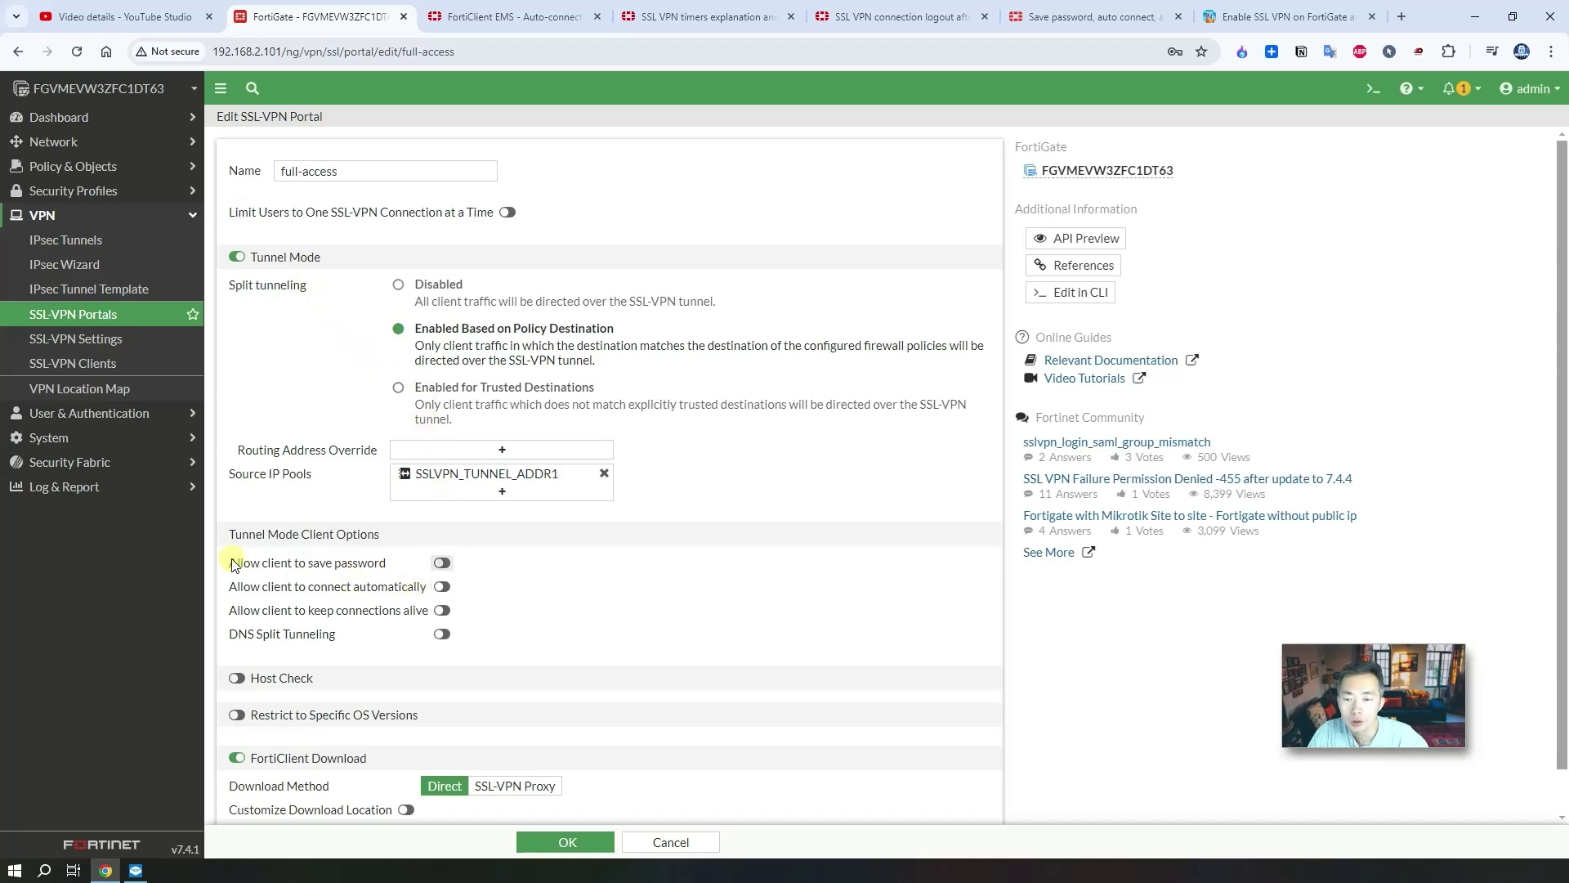
left_click(442, 562)
left_click(442, 586)
left_click(442, 610)
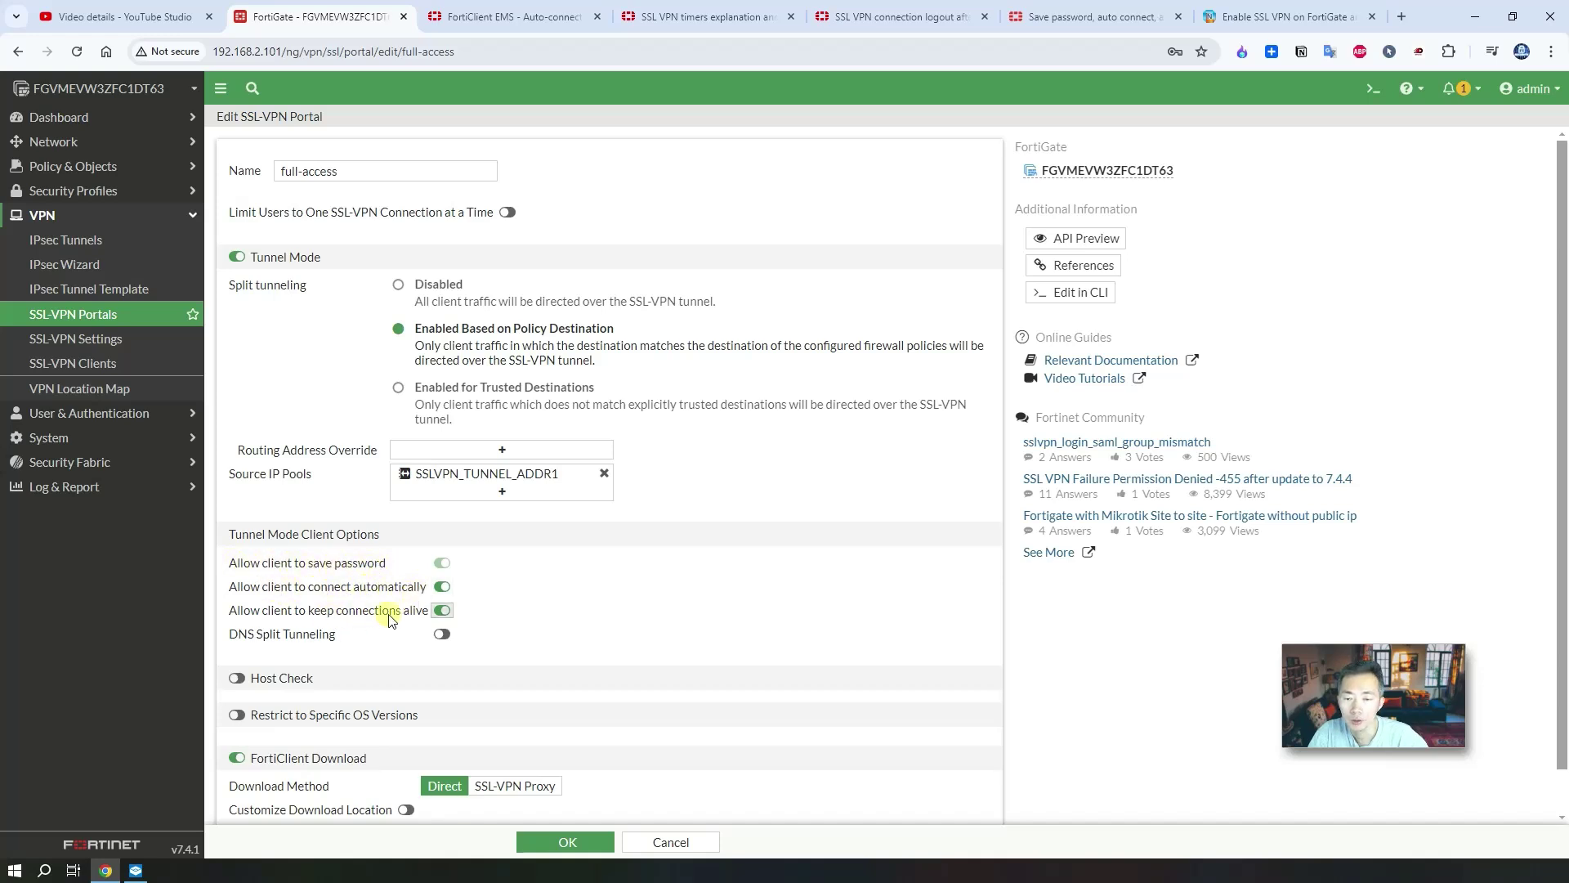
left_click(585, 842)
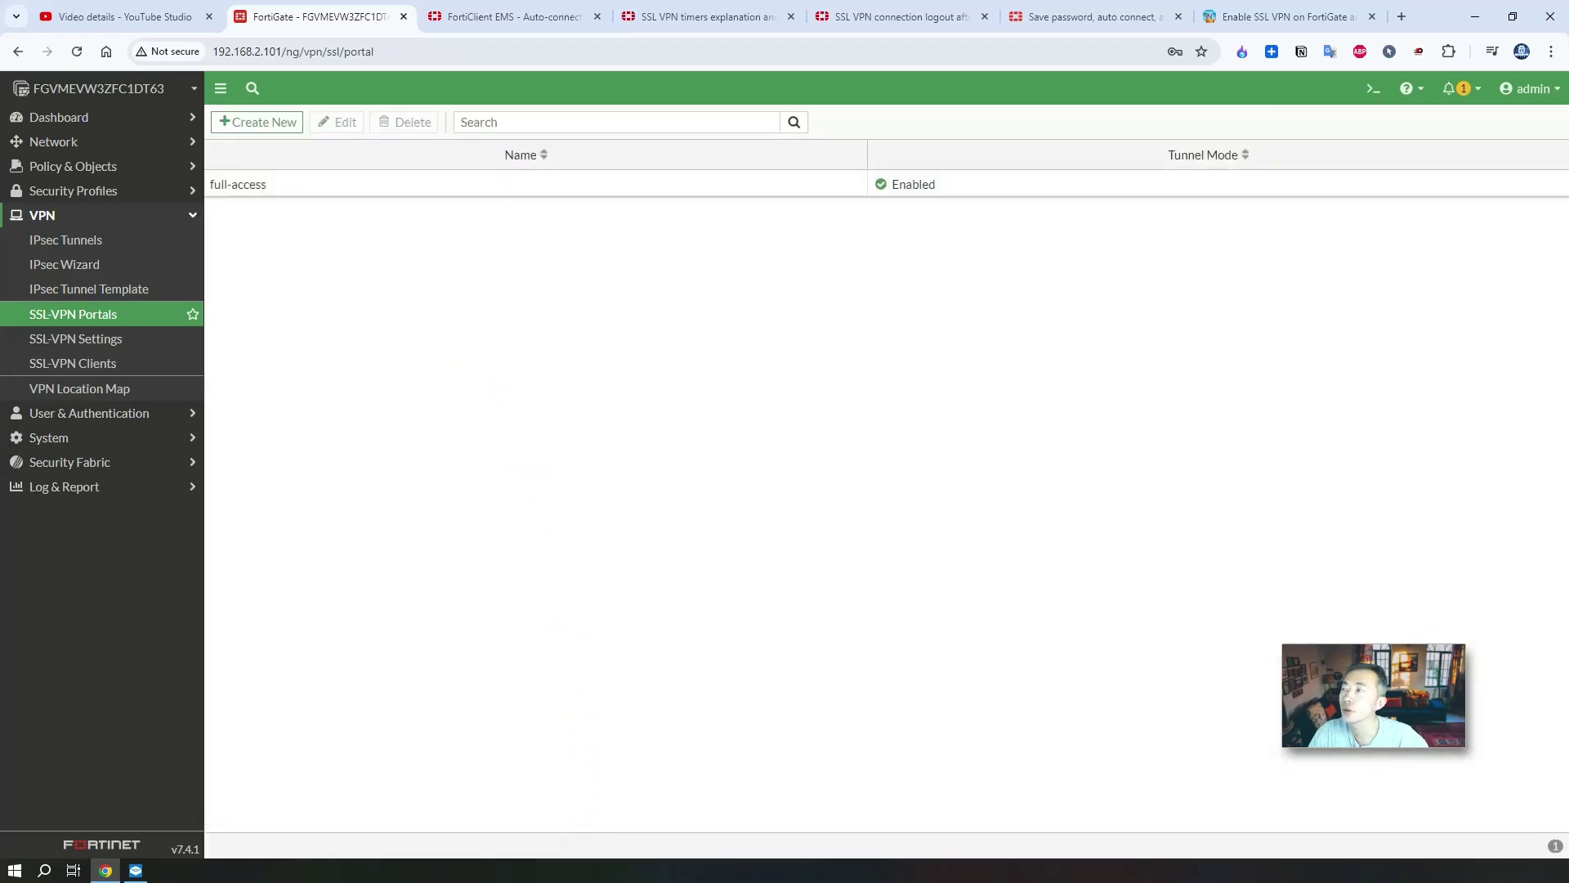
- Connect and disconnect testvpn, then try Always Up, which the free version reports unavailable
left_click(135, 870)
left_click(854, 499)
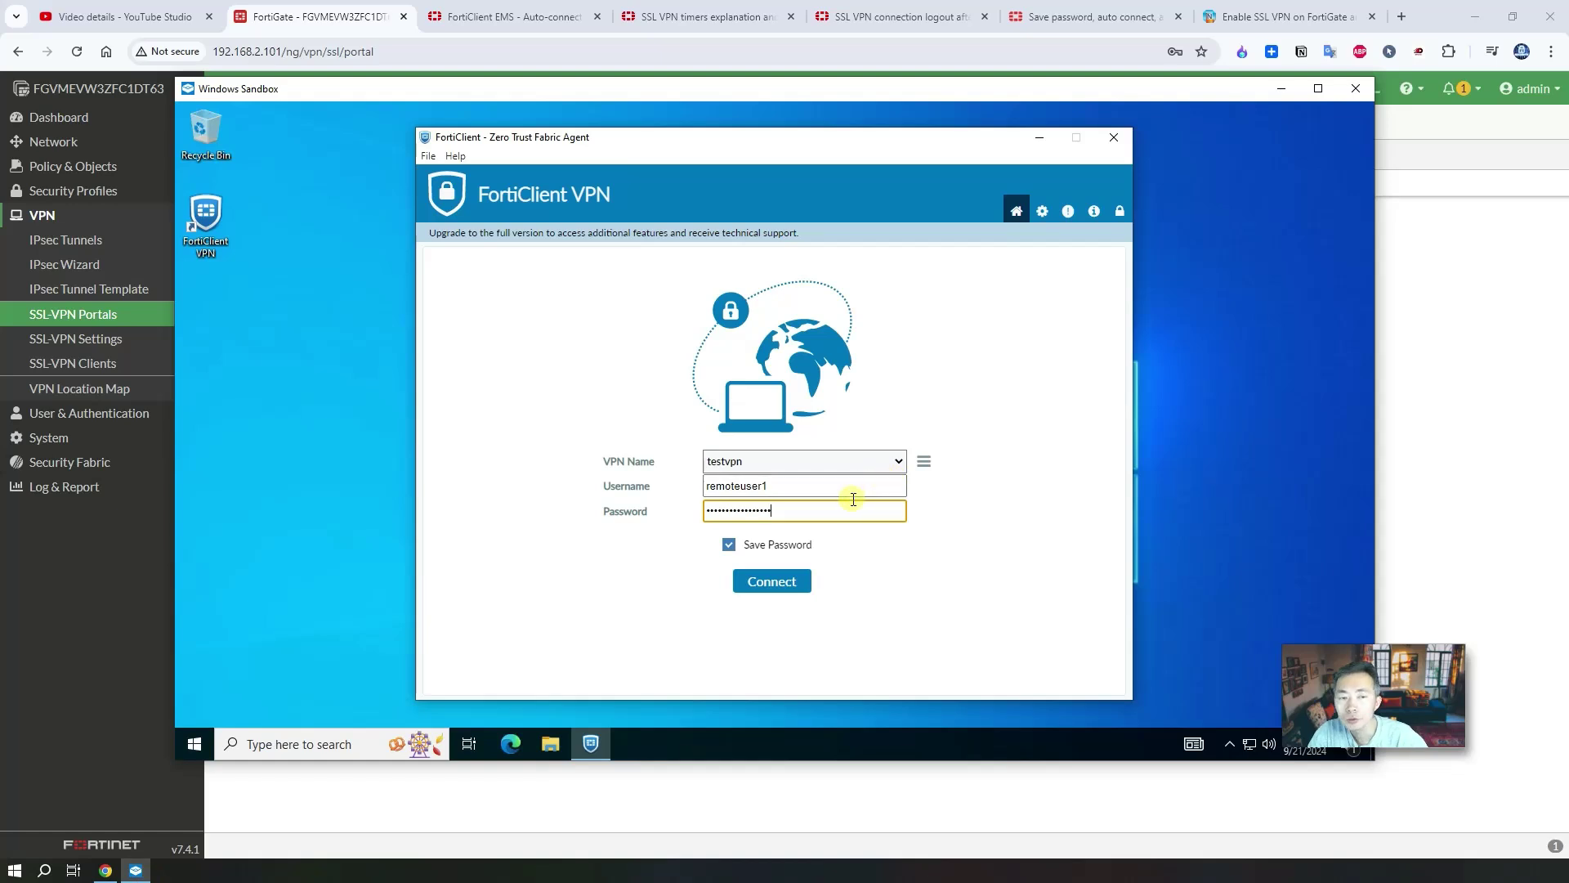
left_click(803, 585)
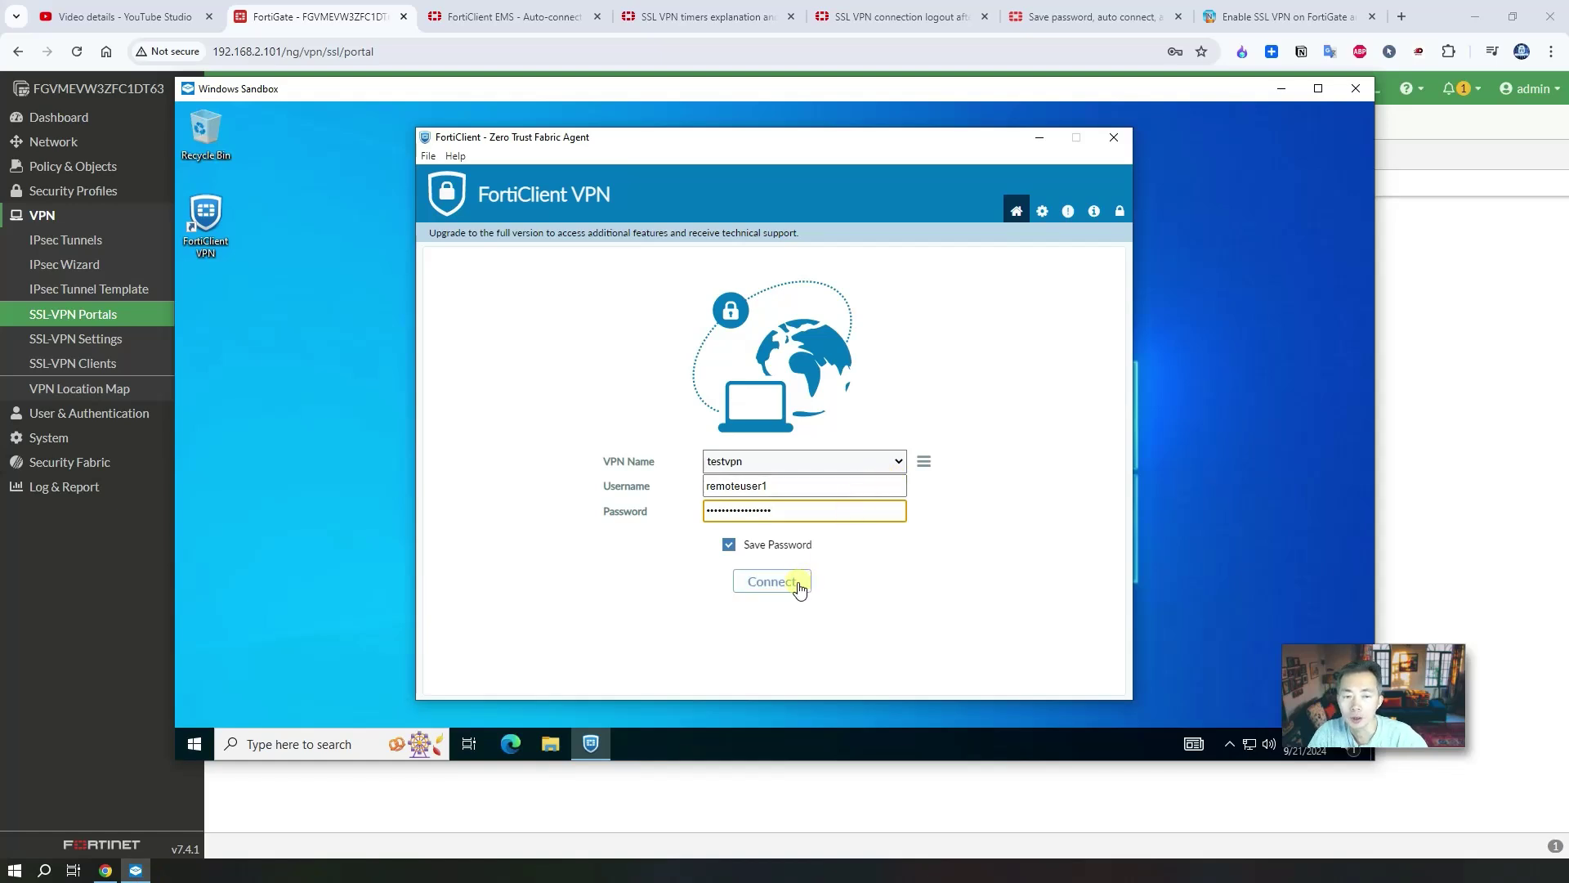
left_click(799, 585)
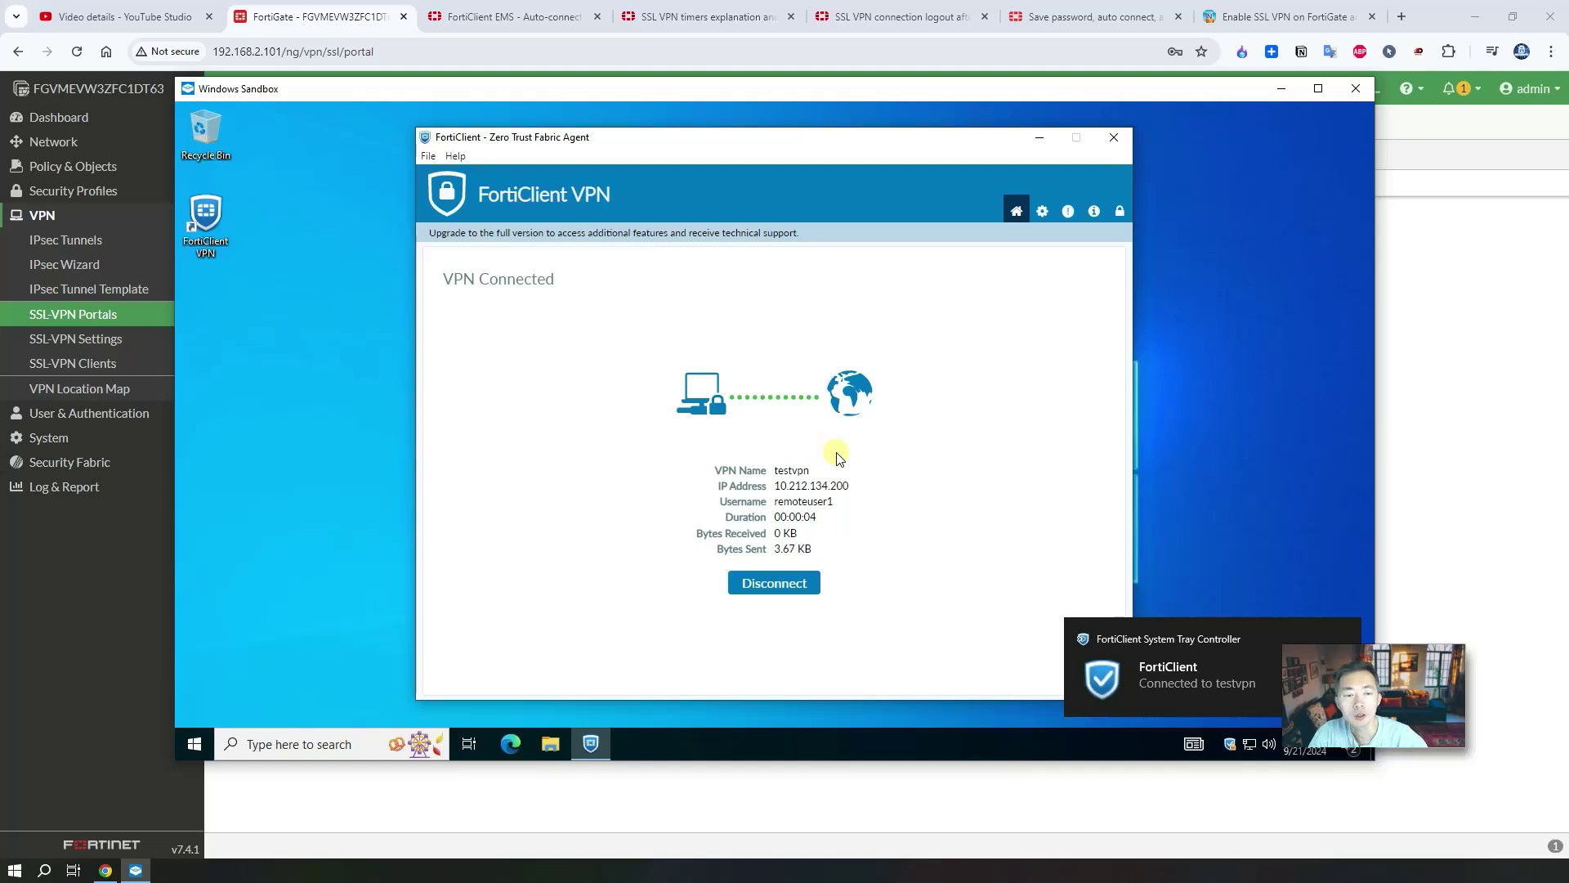
left_click(797, 583)
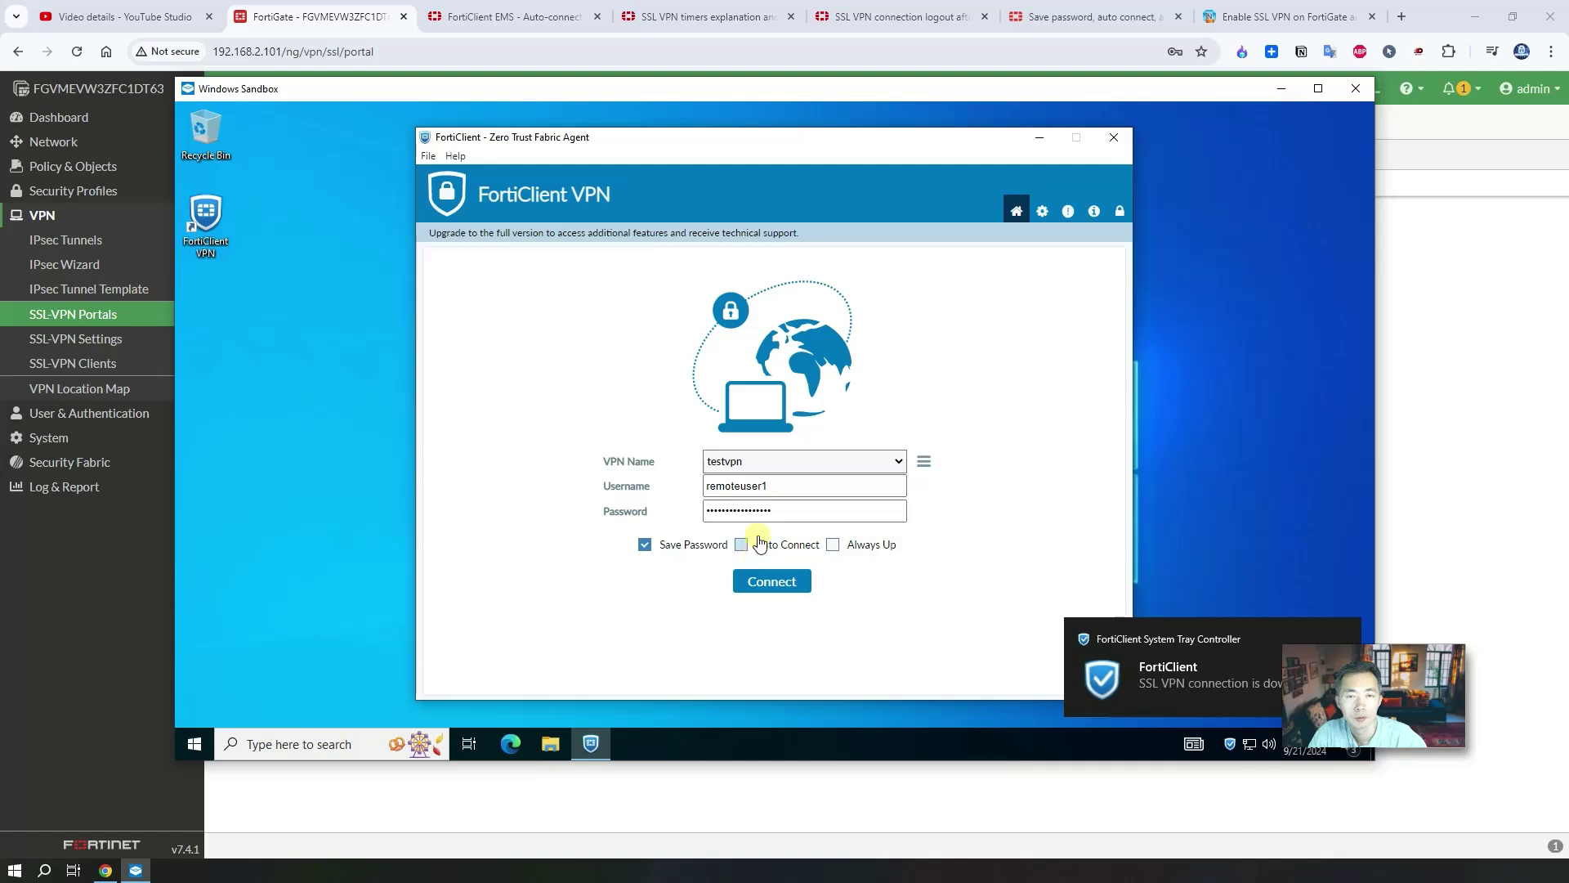
left_click(837, 547)
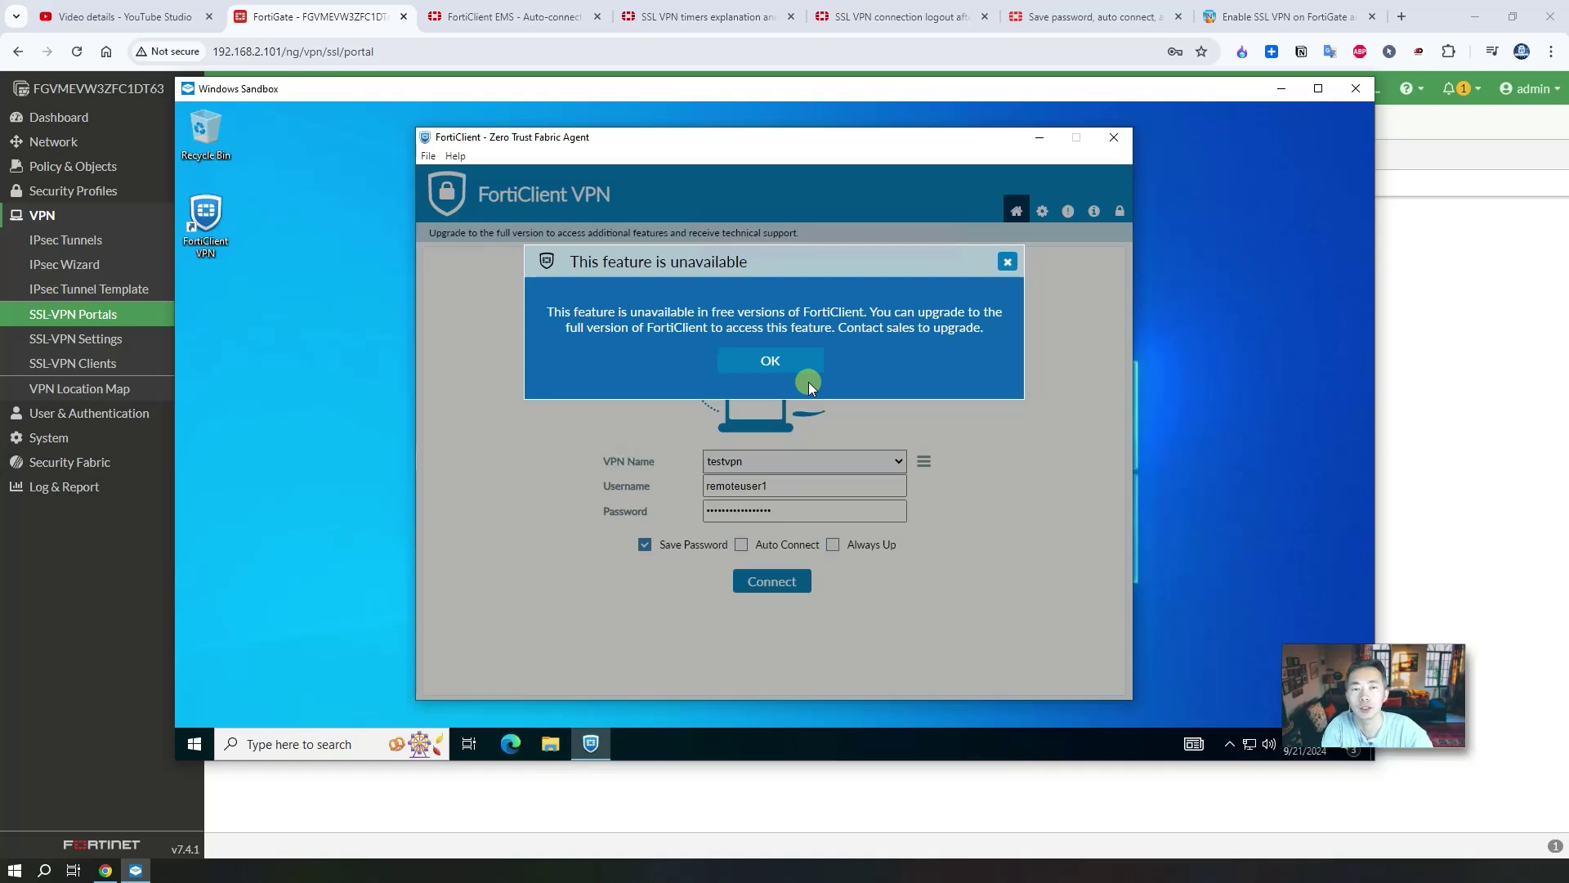
left_click(1058, 11)
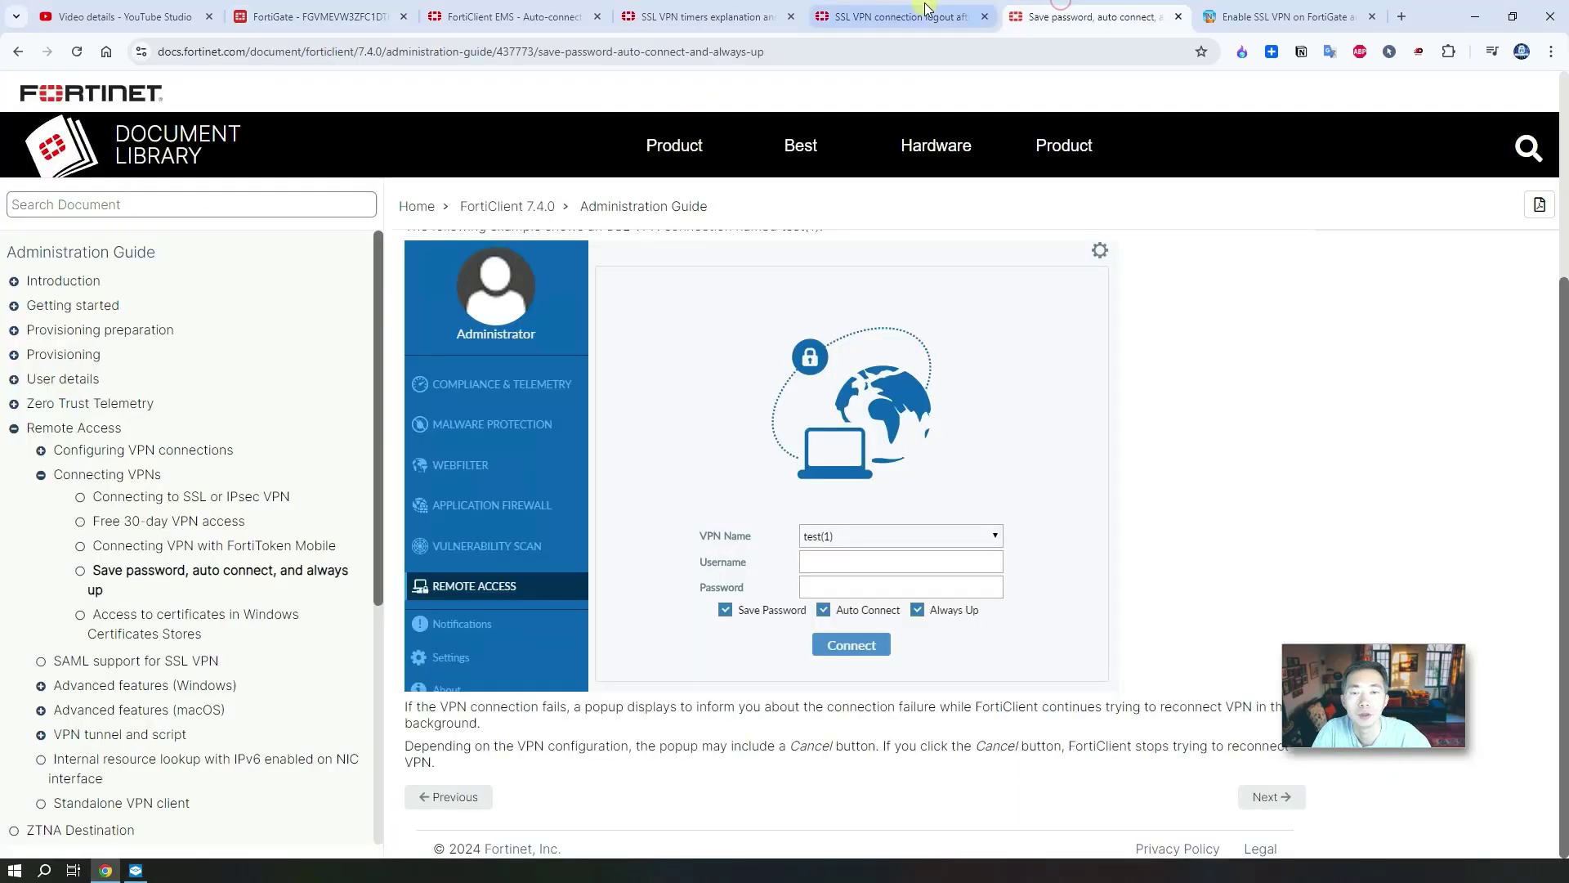
- Skim the SSL VPN logout and SSL VPN timers Community articles
left_click(926, 8)
scroll(706, 428, "down", 3)
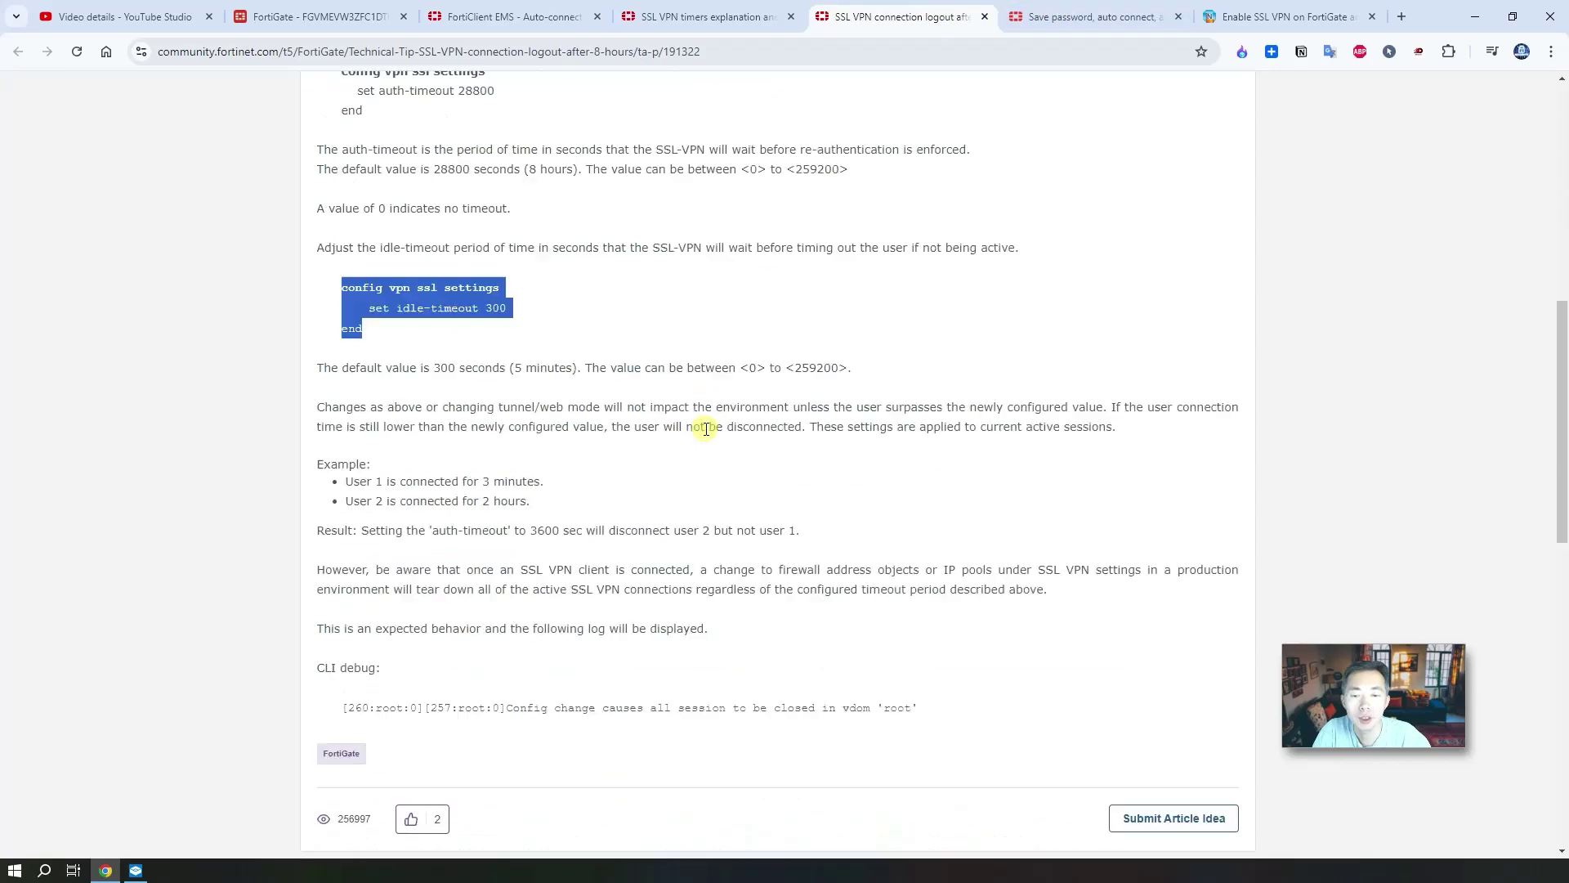
scroll(706, 428, "down", 4)
left_click(699, 16)
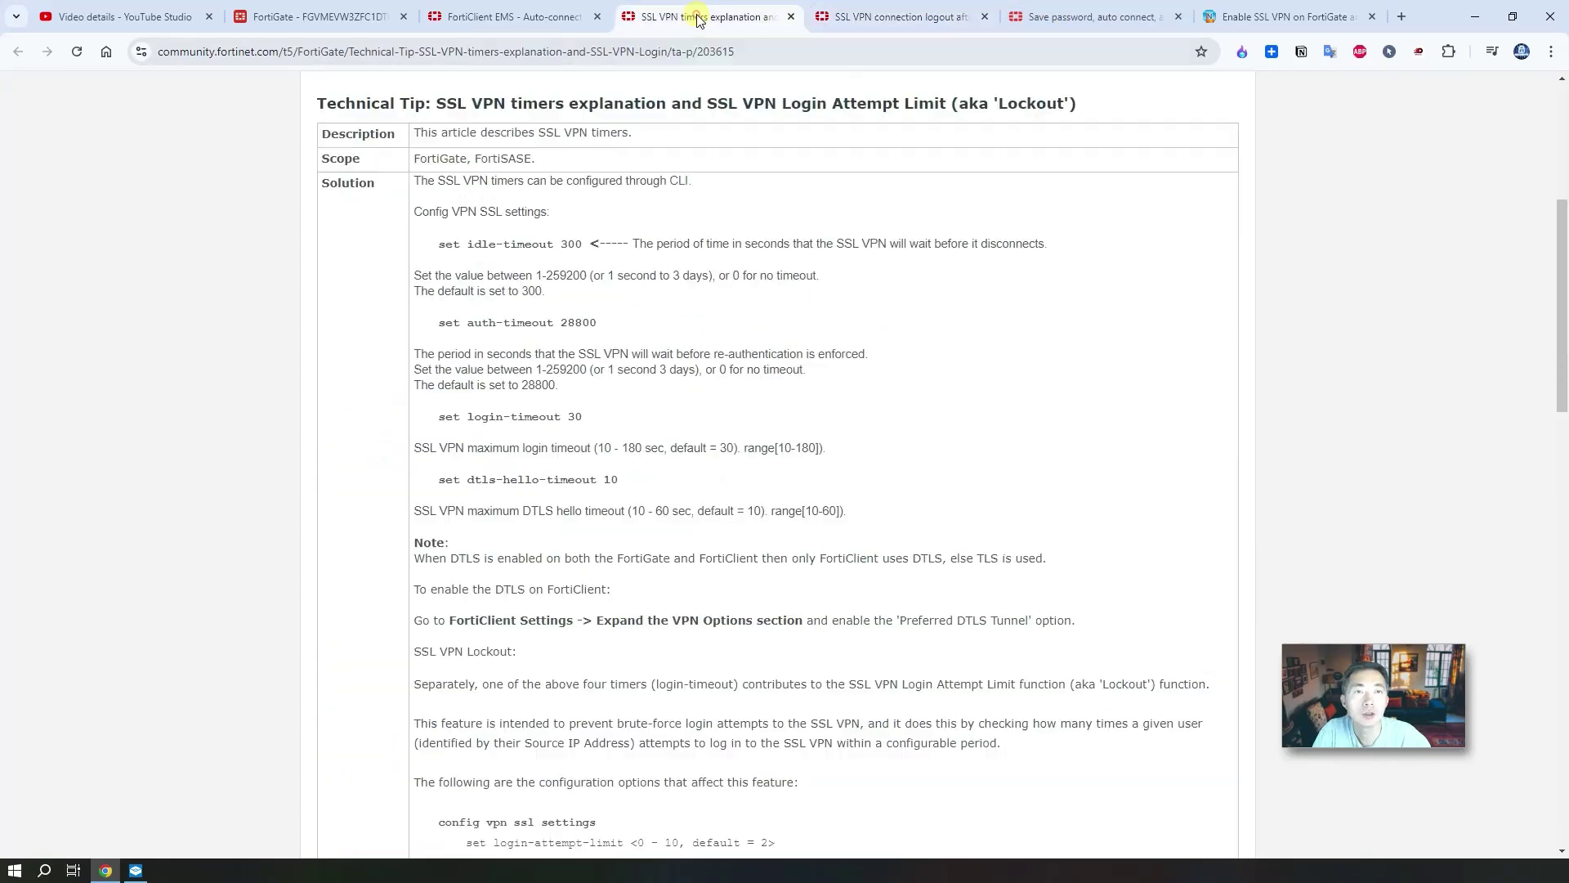
scroll(686, 352, "down", 12)
scroll(711, 451, "up", 1)
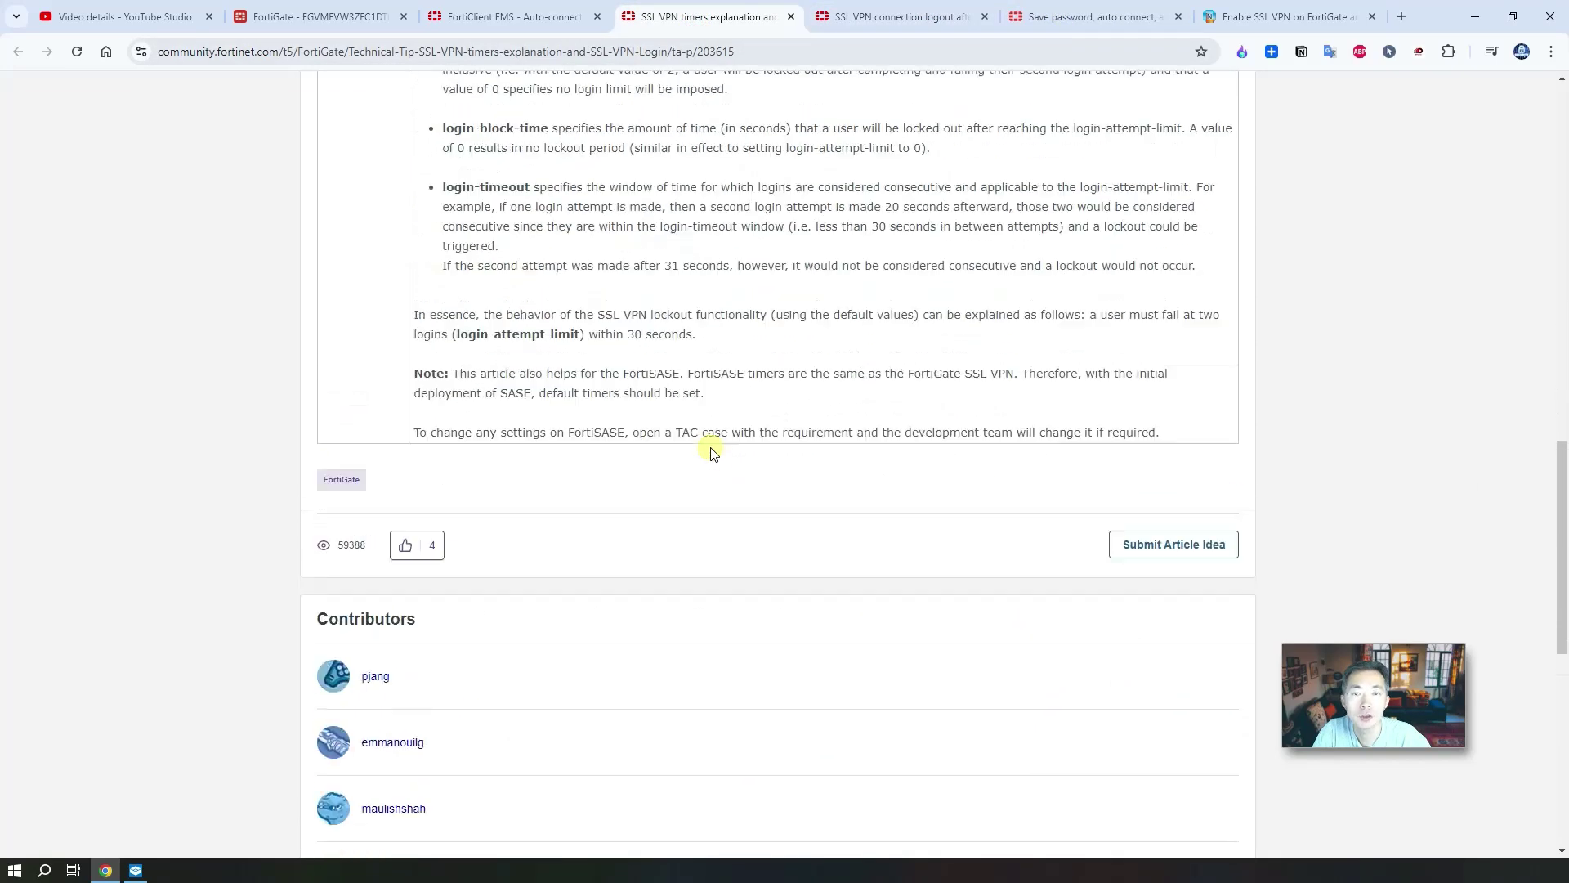
scroll(711, 451, "up", 6)
- Highlight the EMS auto-connect article's Note that free versions lack these features
left_click(517, 16)
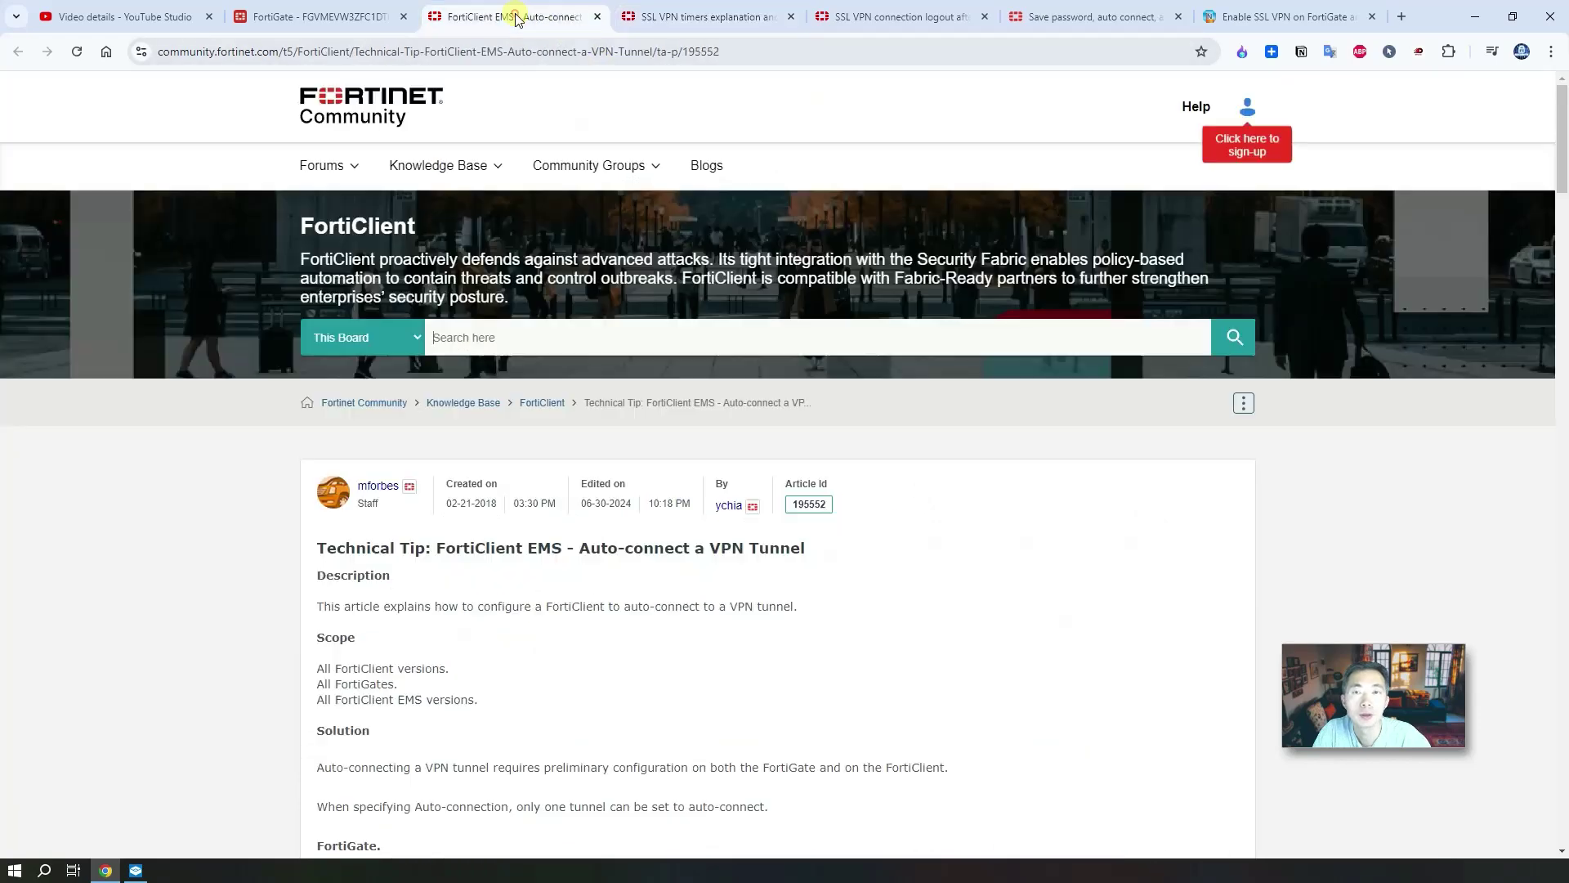
scroll(799, 550, "down", 4)
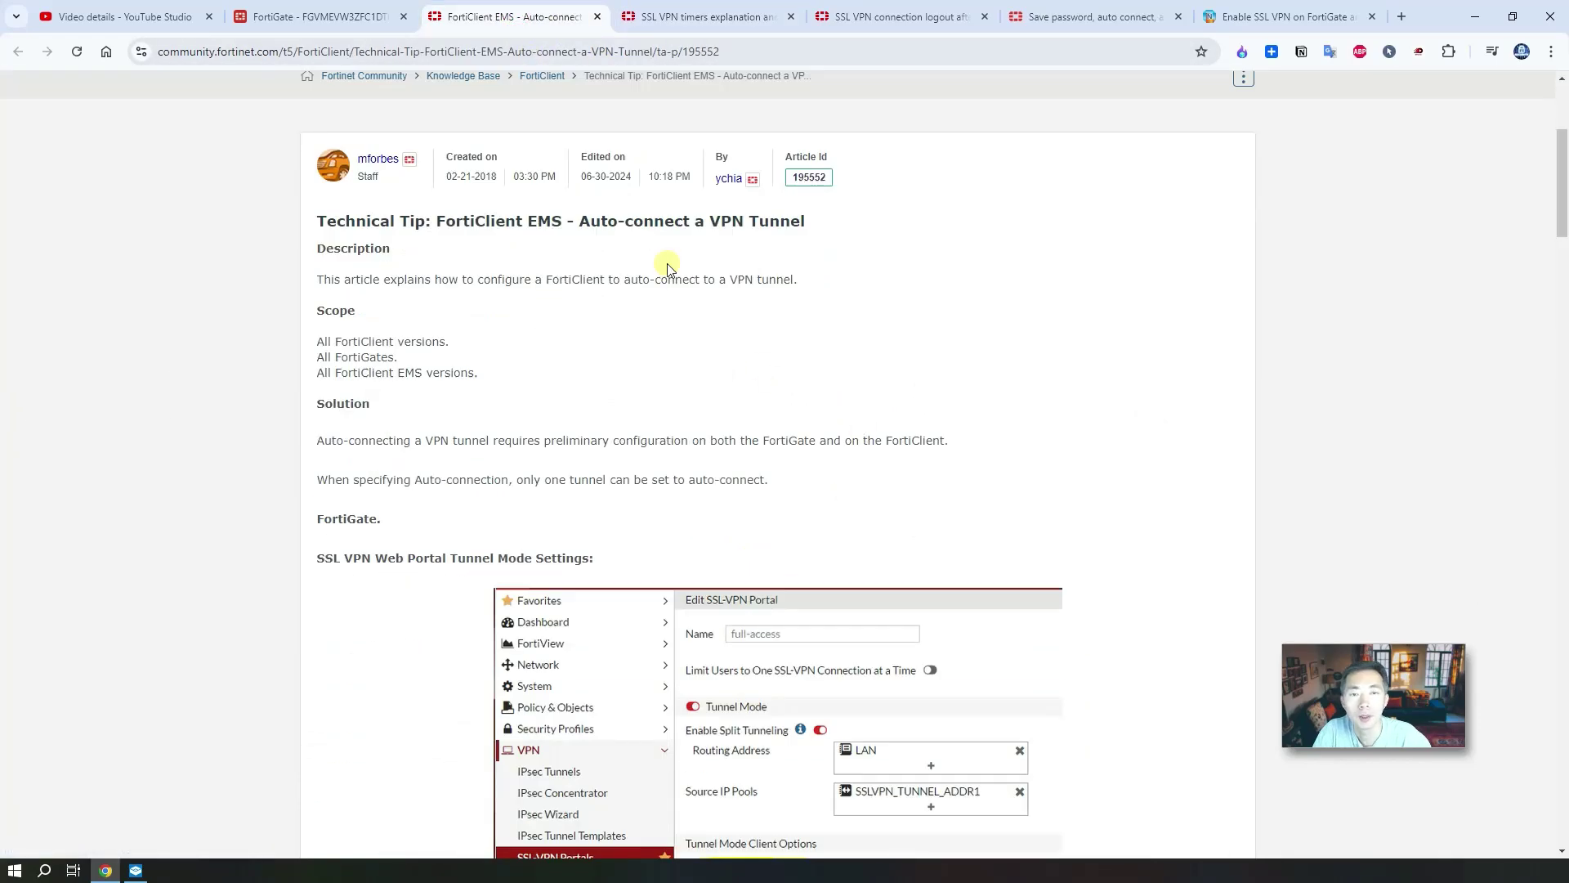
scroll(720, 354, "down", 15)
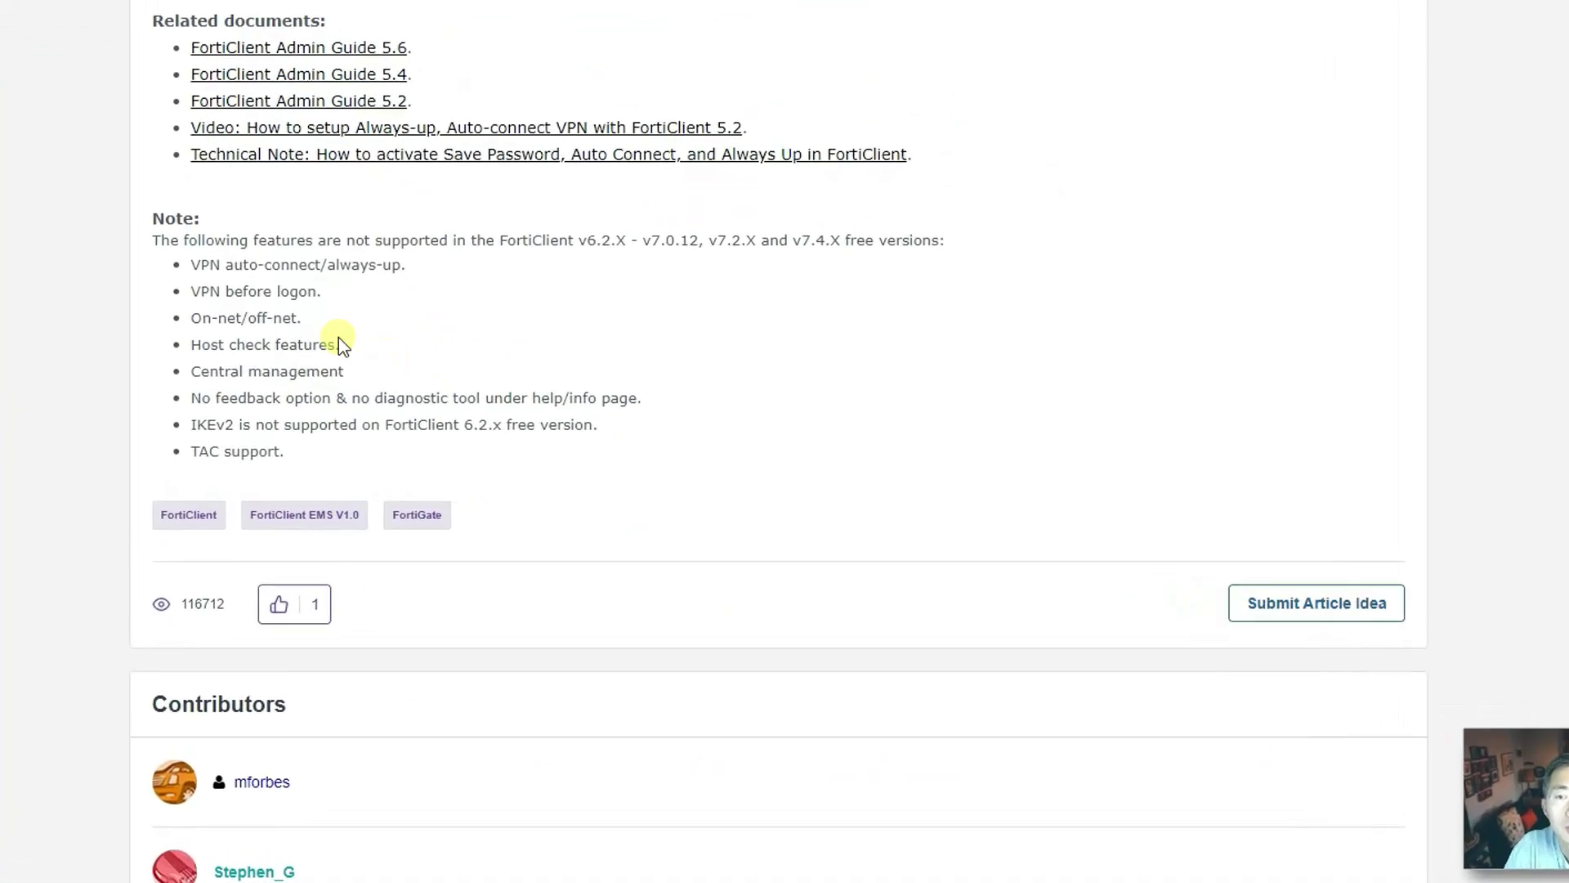
left_click_drag(157, 240, 395, 241)
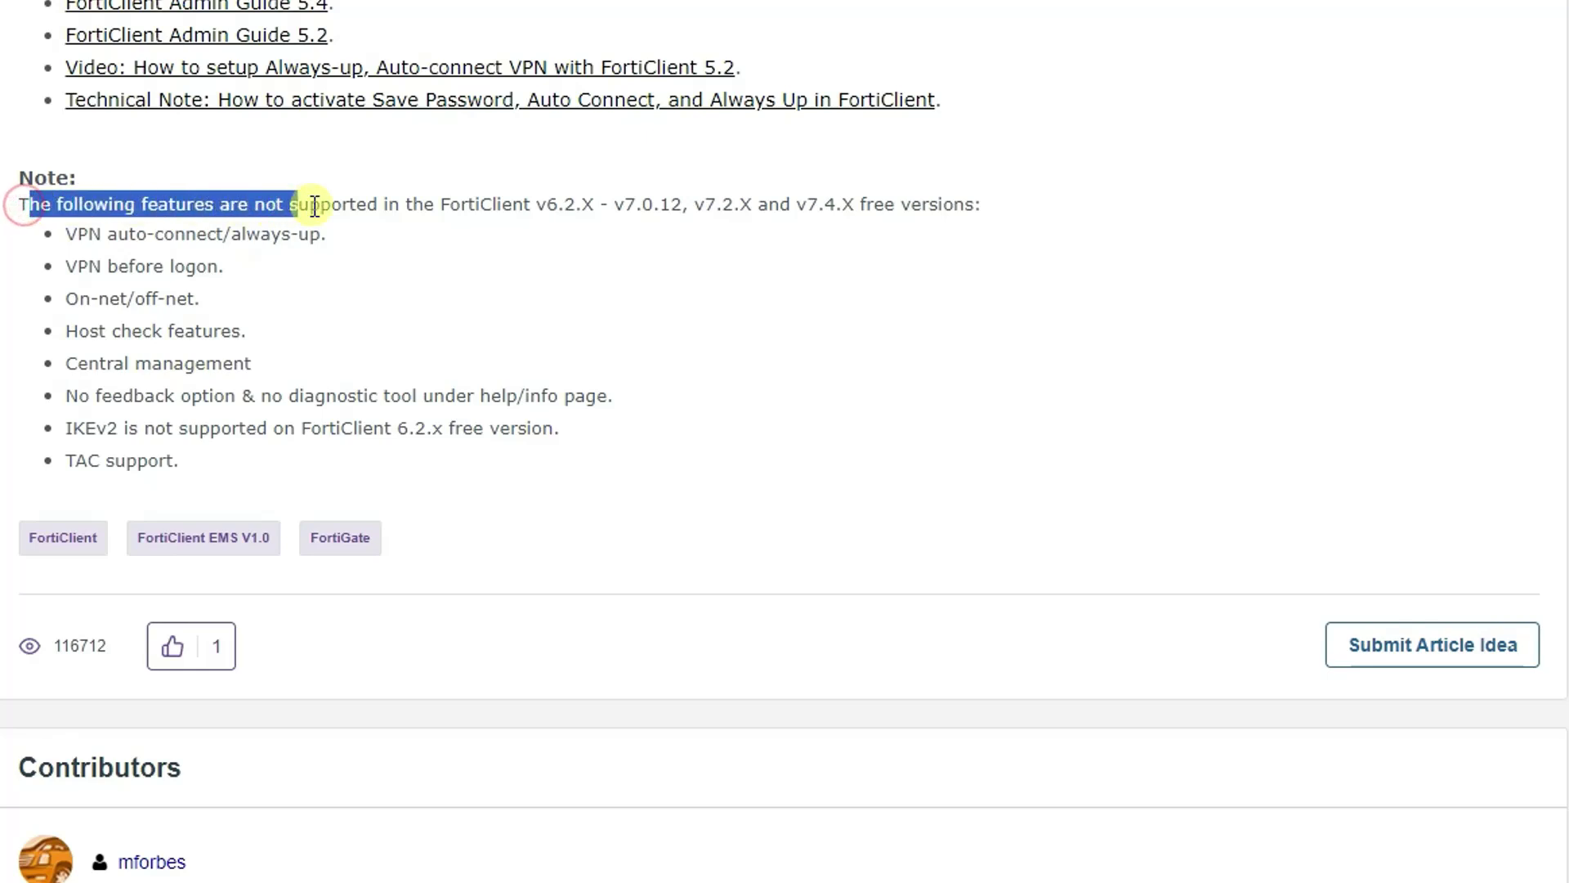
left_click_drag(315, 205, 599, 207)
left_click(571, 206)
left_click_drag(860, 204, 964, 204)
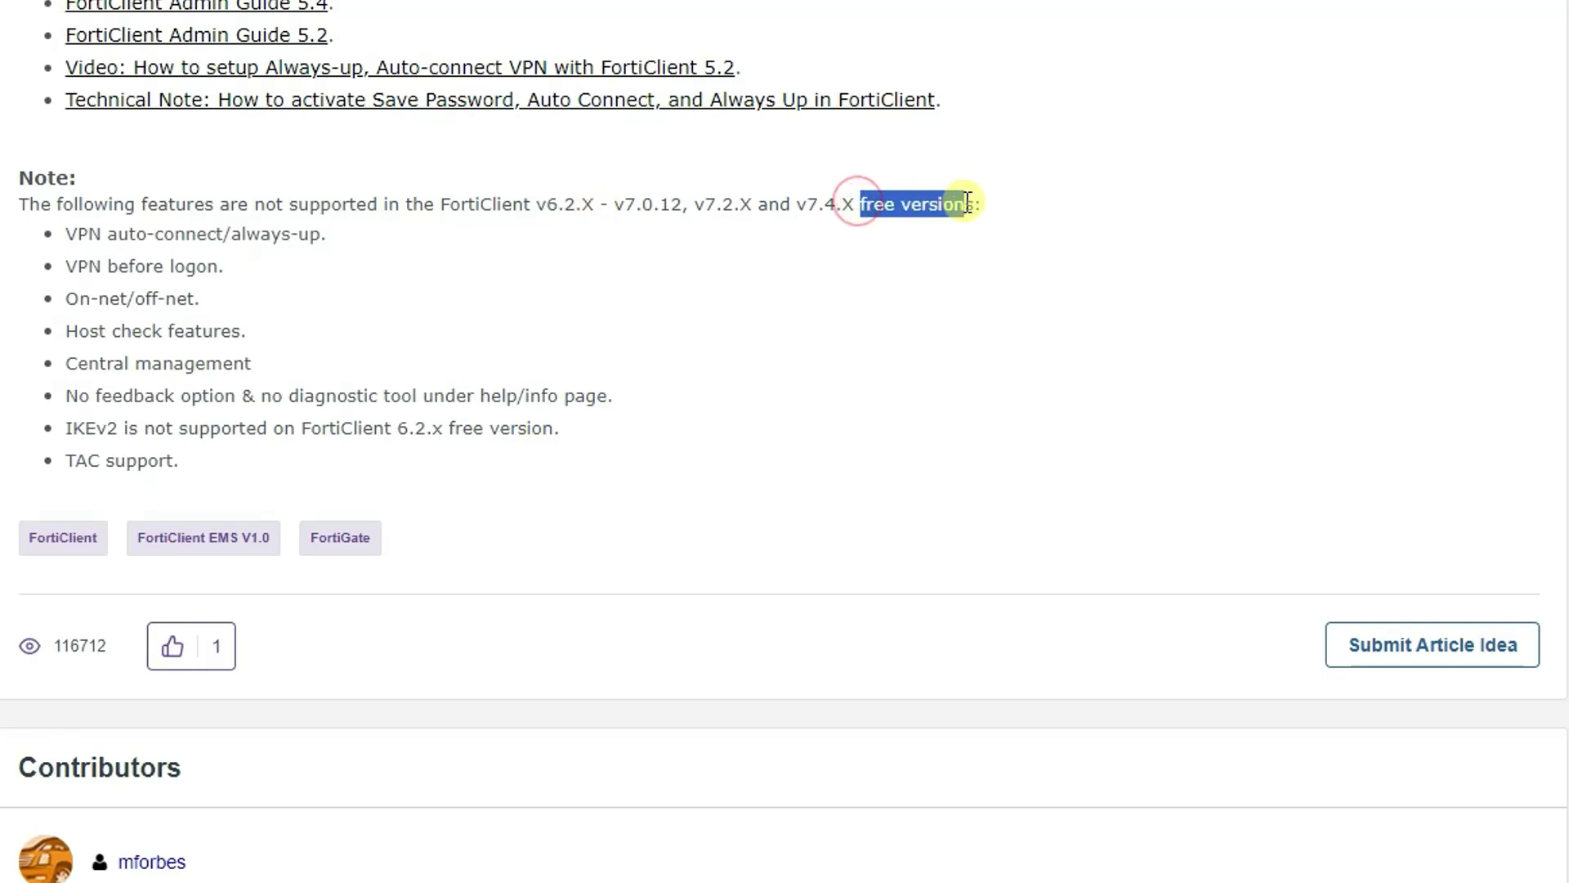
left_click(542, 200)
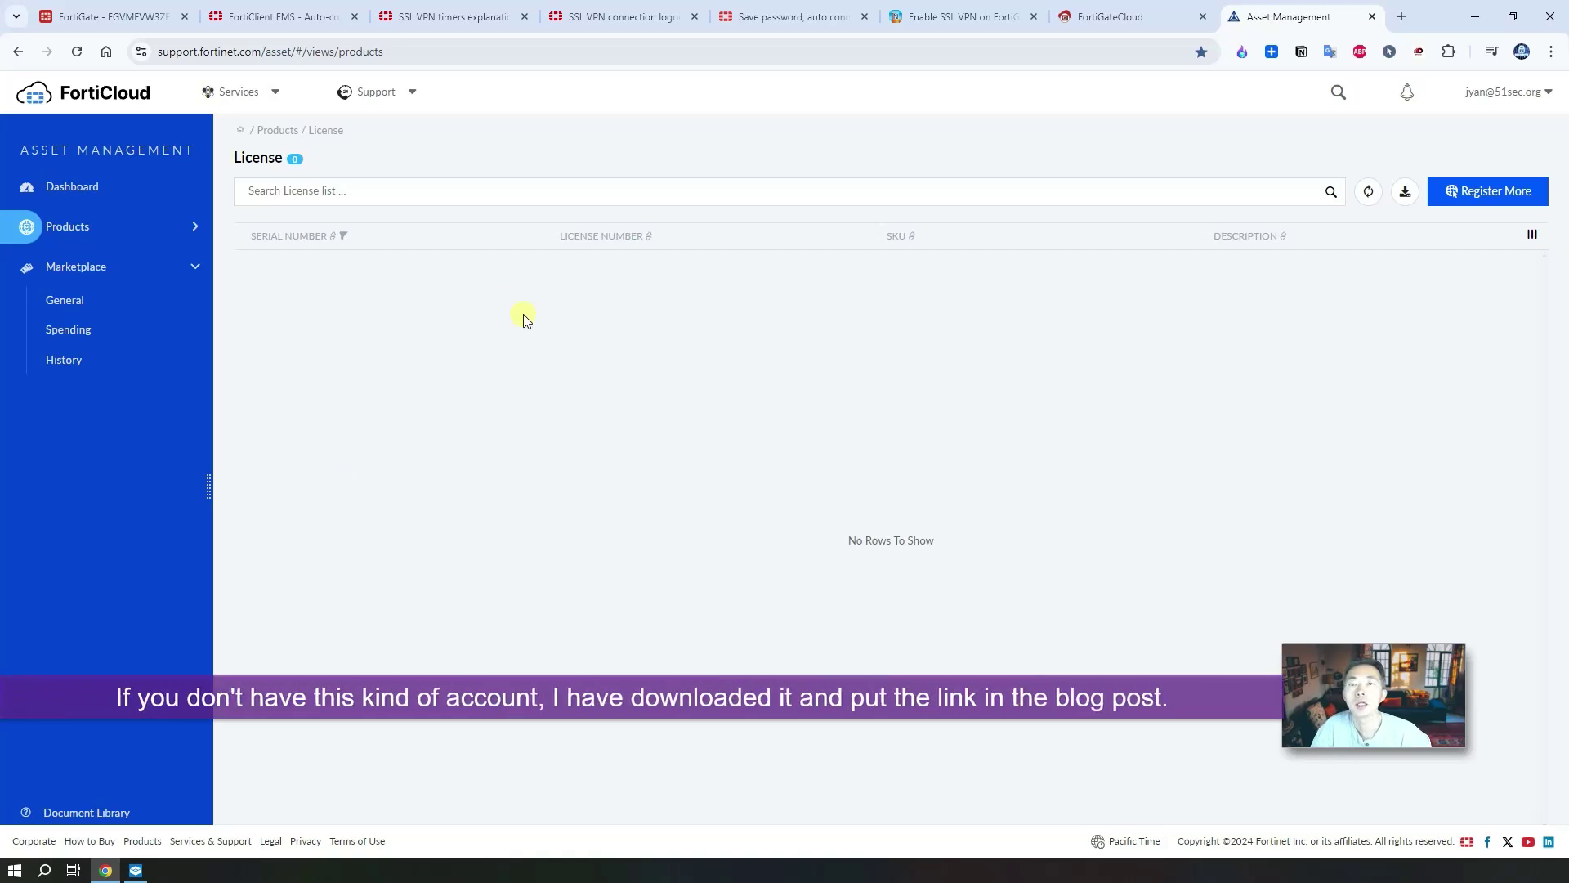
- Open FortiCloud's Firmware Images downloads and choose FortiClient as the product
left_click(386, 95)
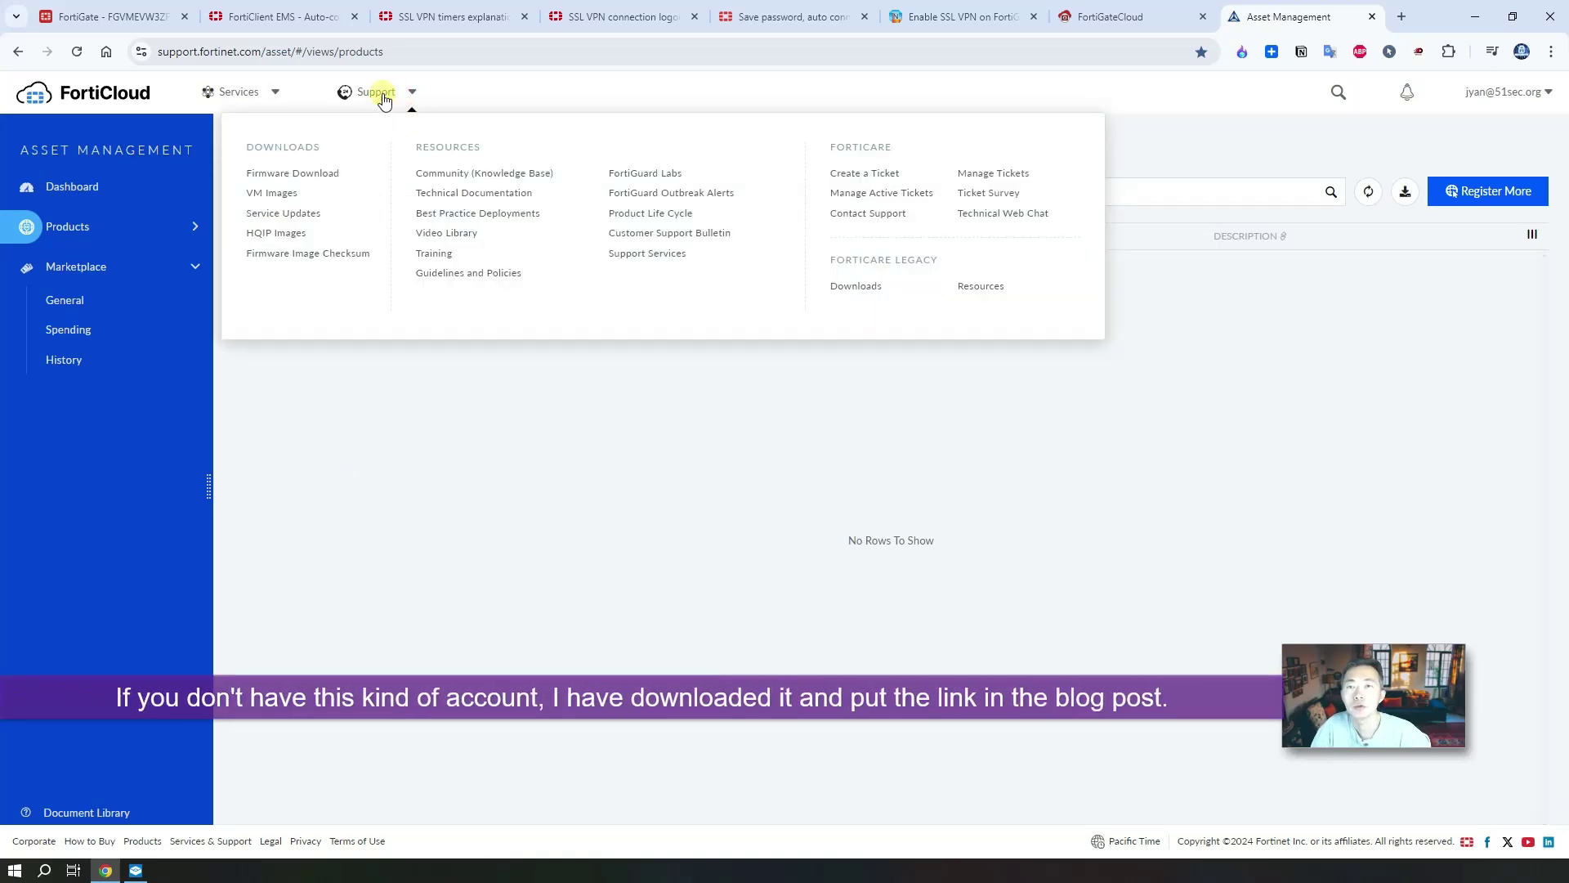
left_click(325, 175)
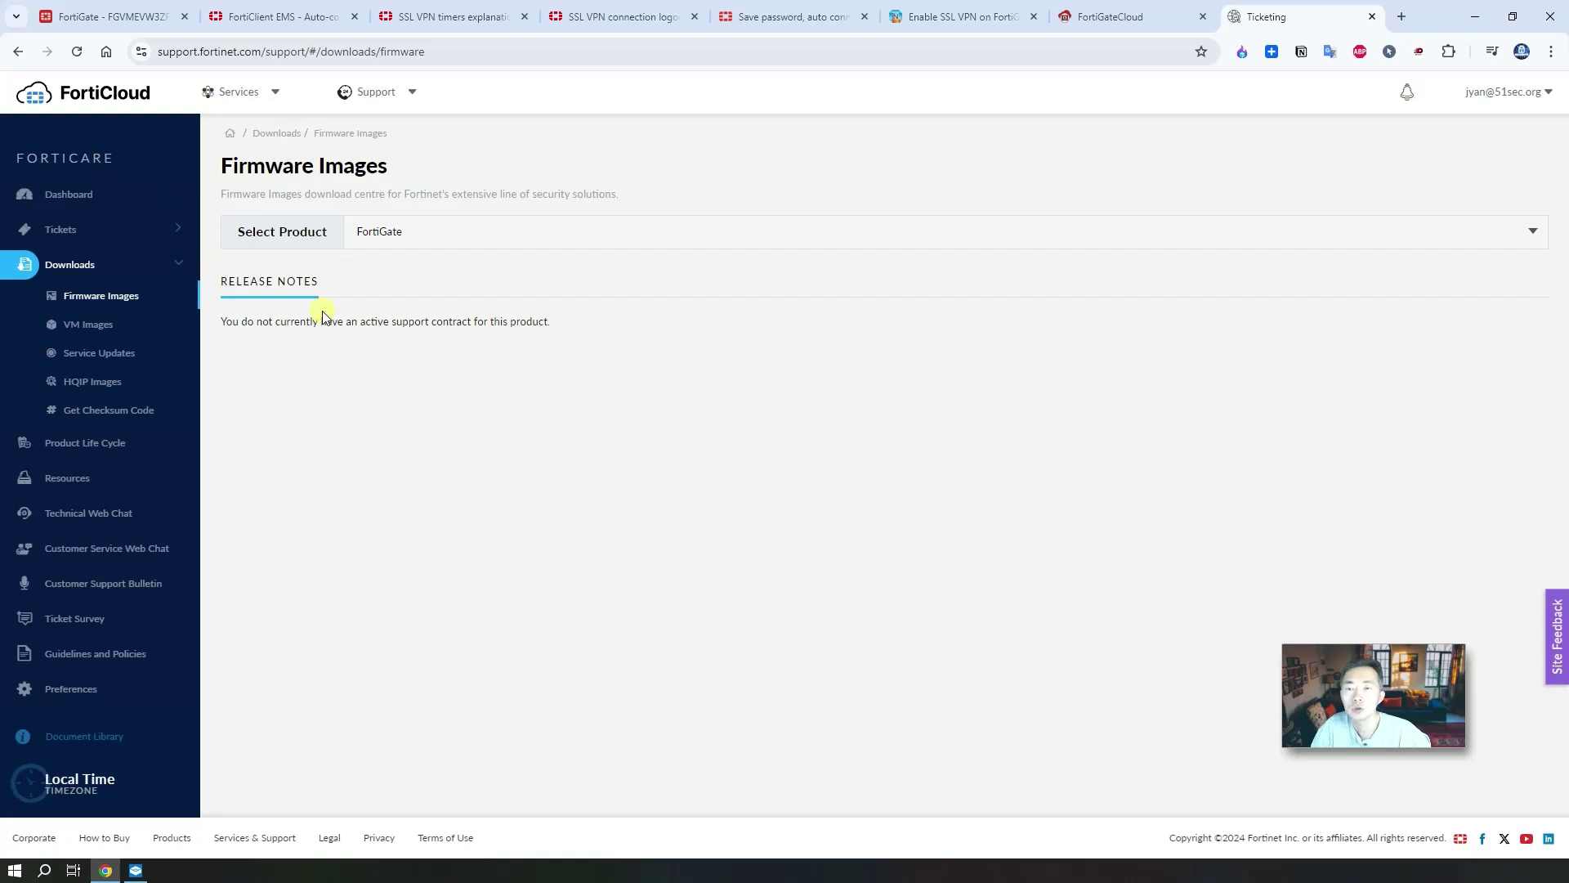
left_click(363, 238)
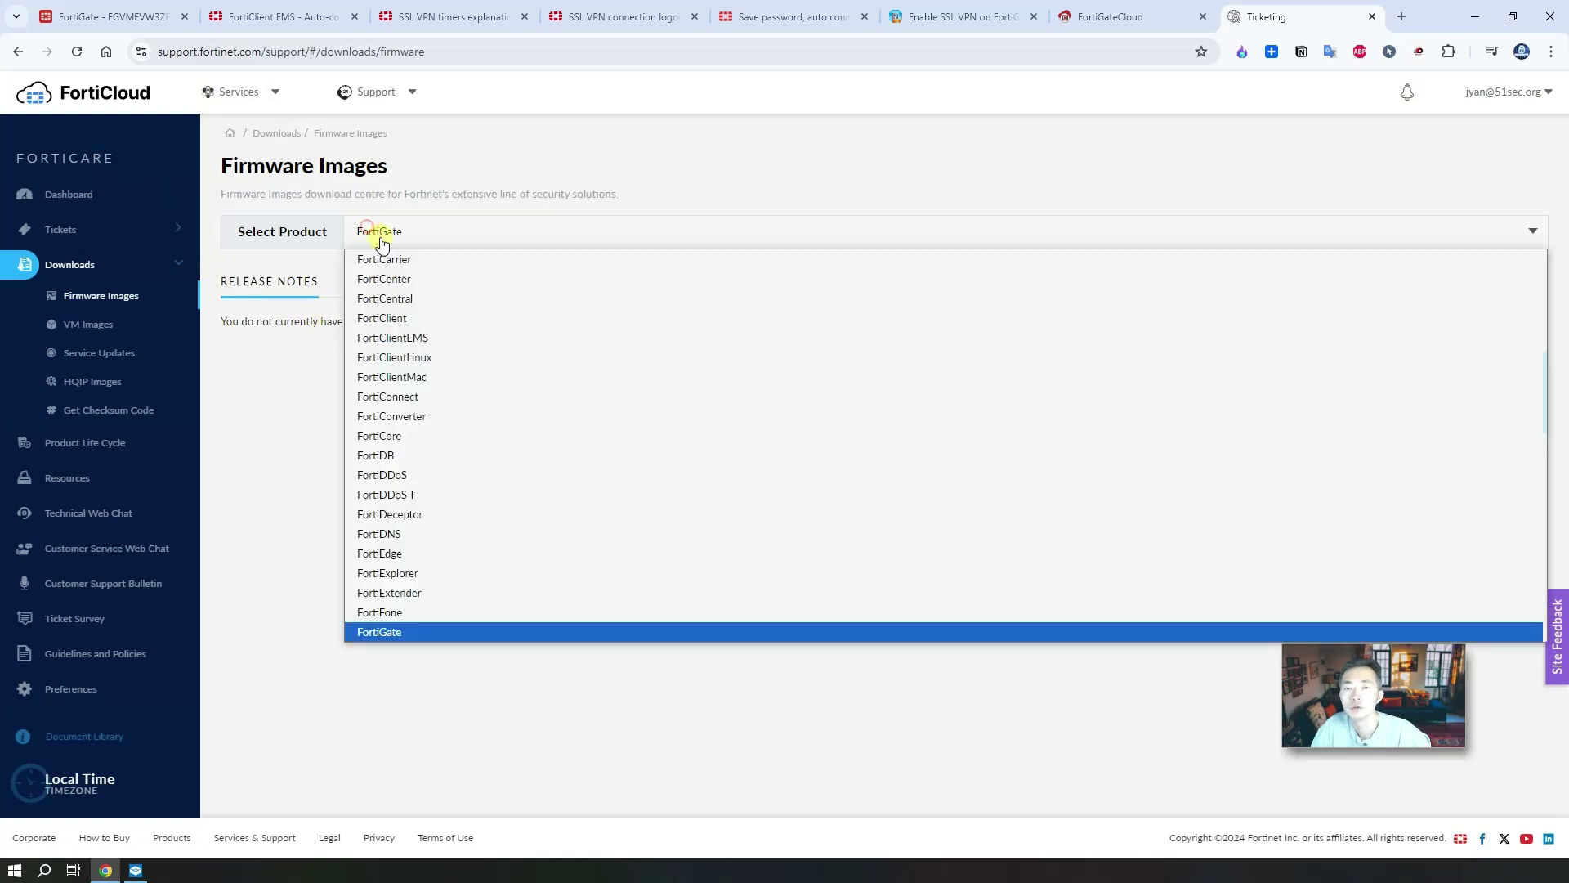
left_click(400, 323)
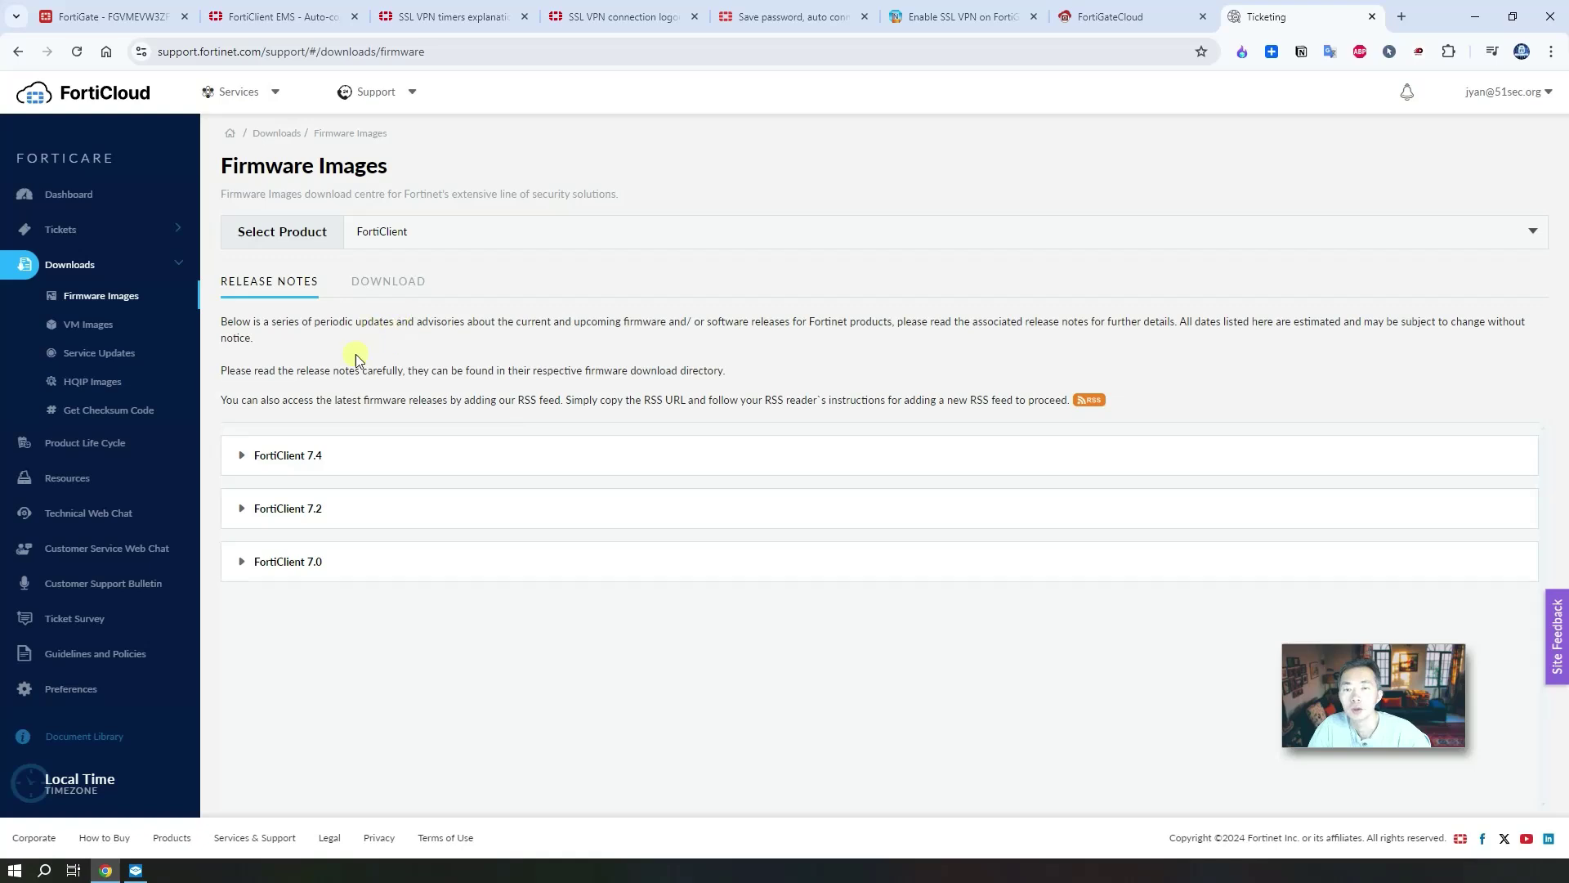
left_click(395, 284)
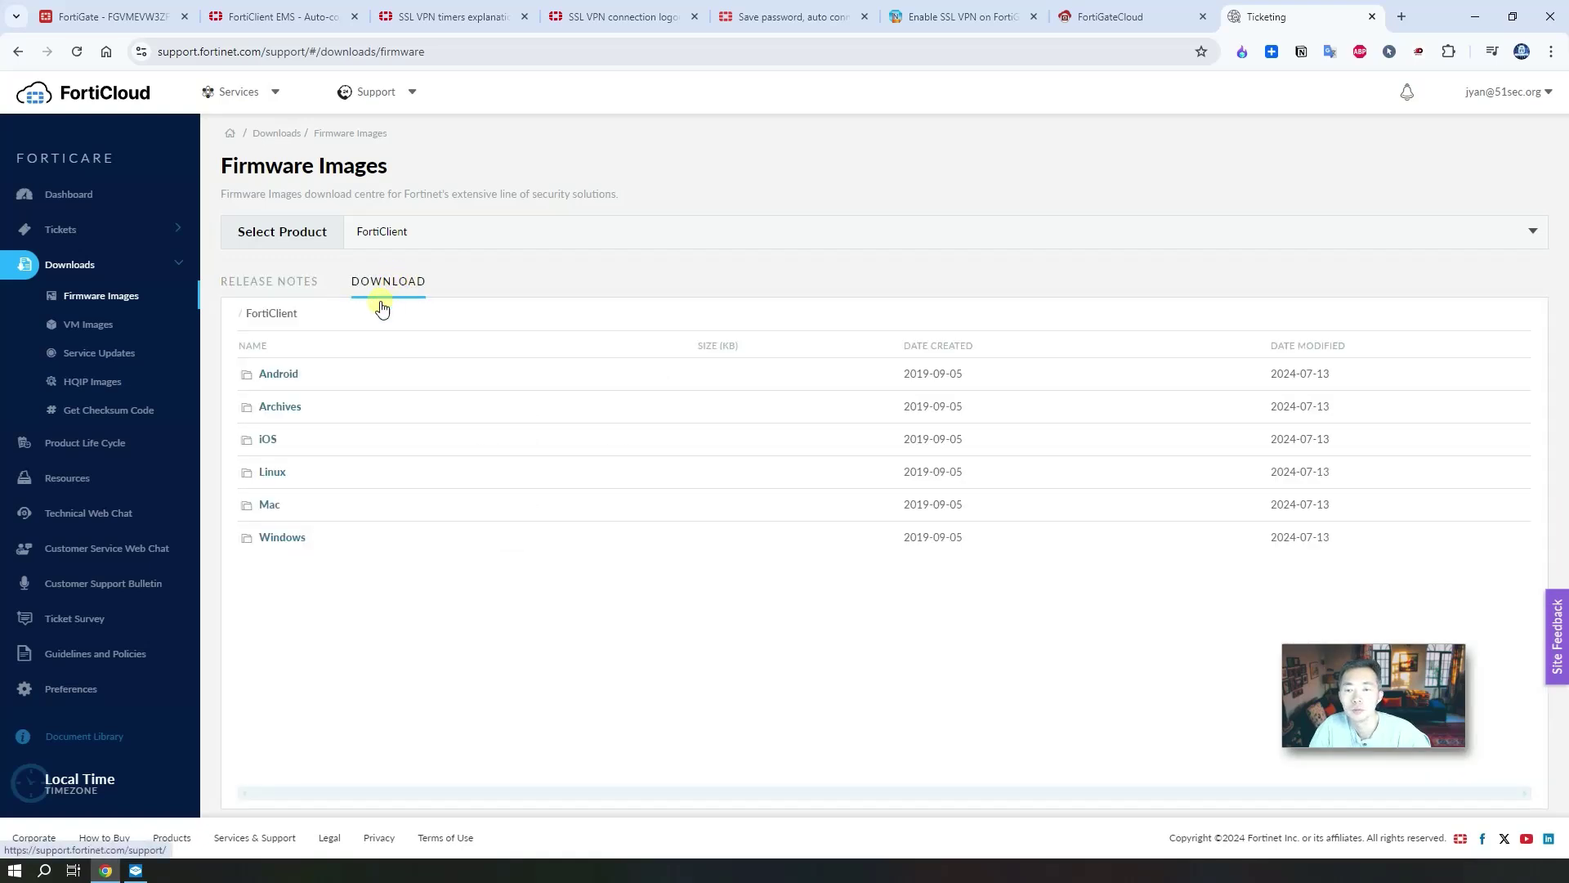
- Browse Windows/v6.00/6.0/6.0.10 installers, then bring up the Windows Sandbox desktop
left_click(275, 533)
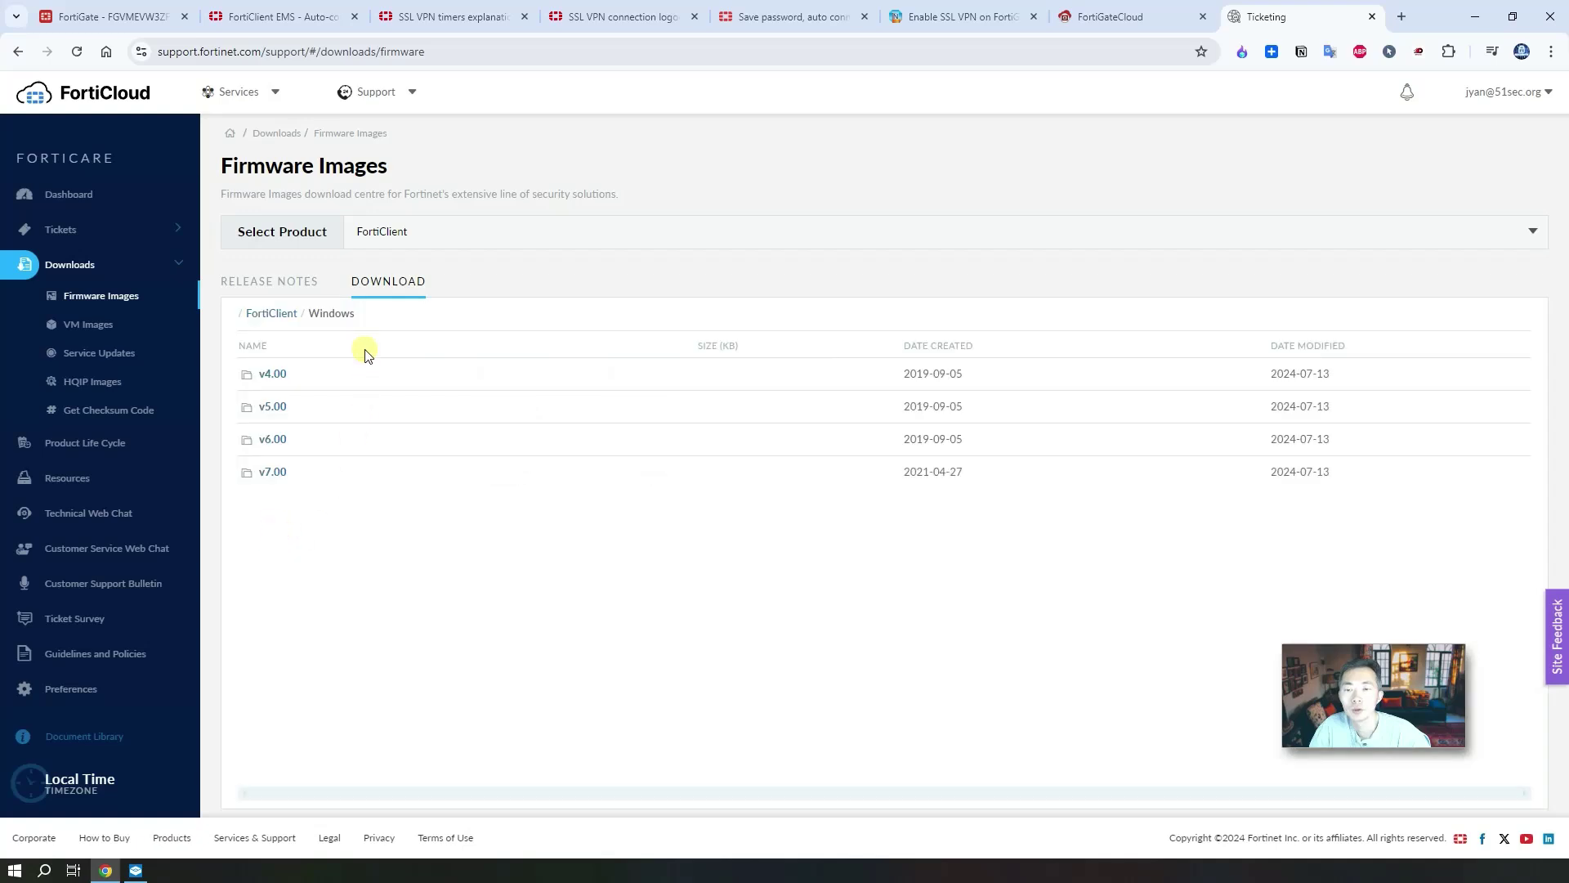
left_click(276, 441)
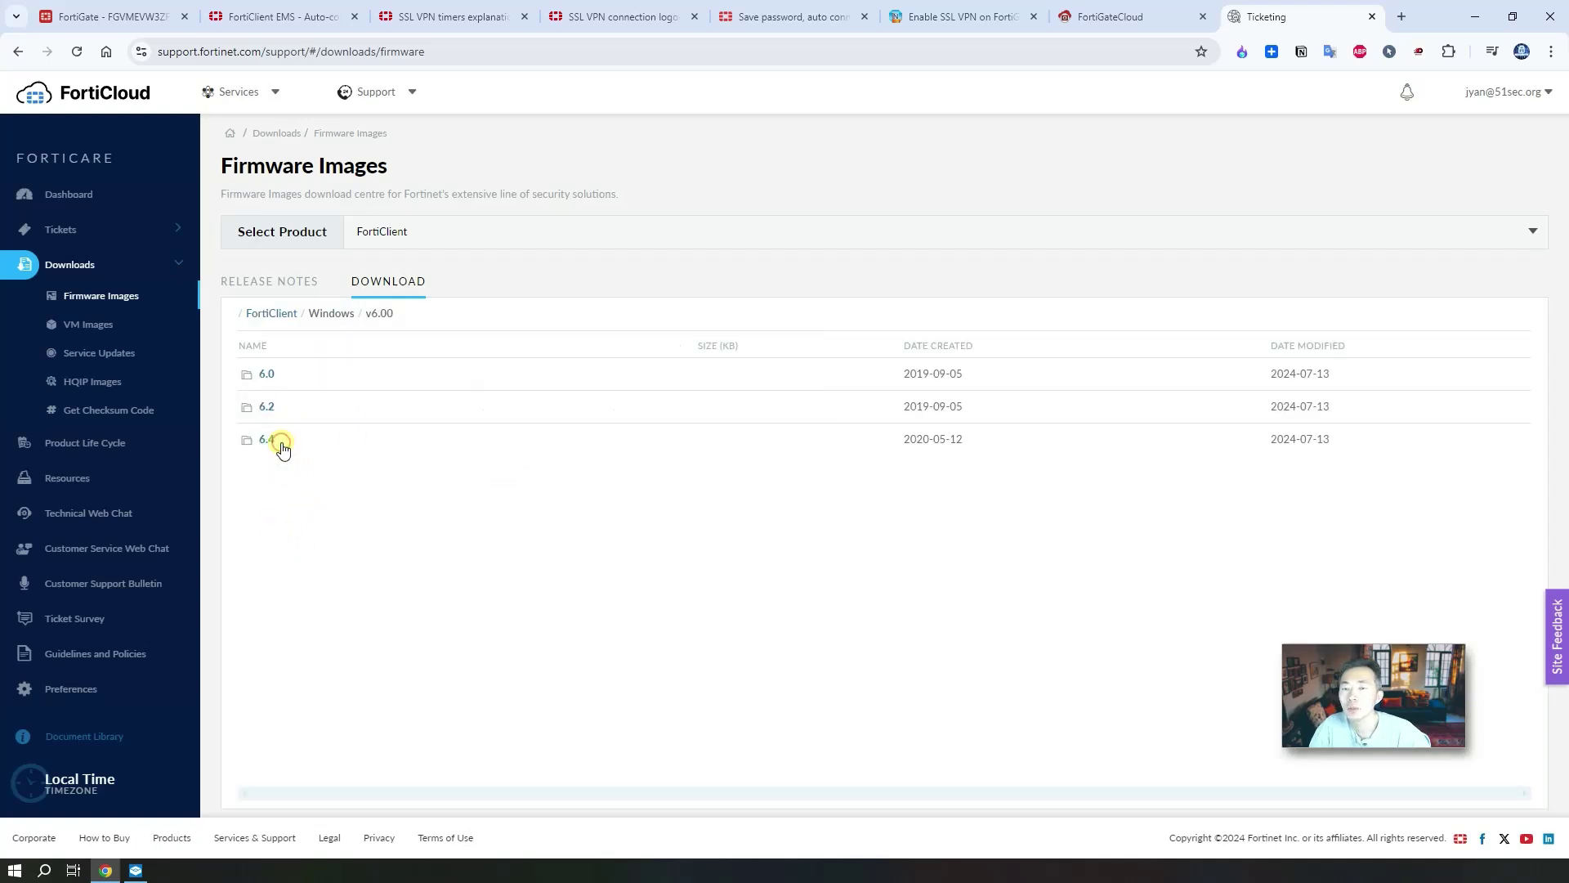
left_click(270, 375)
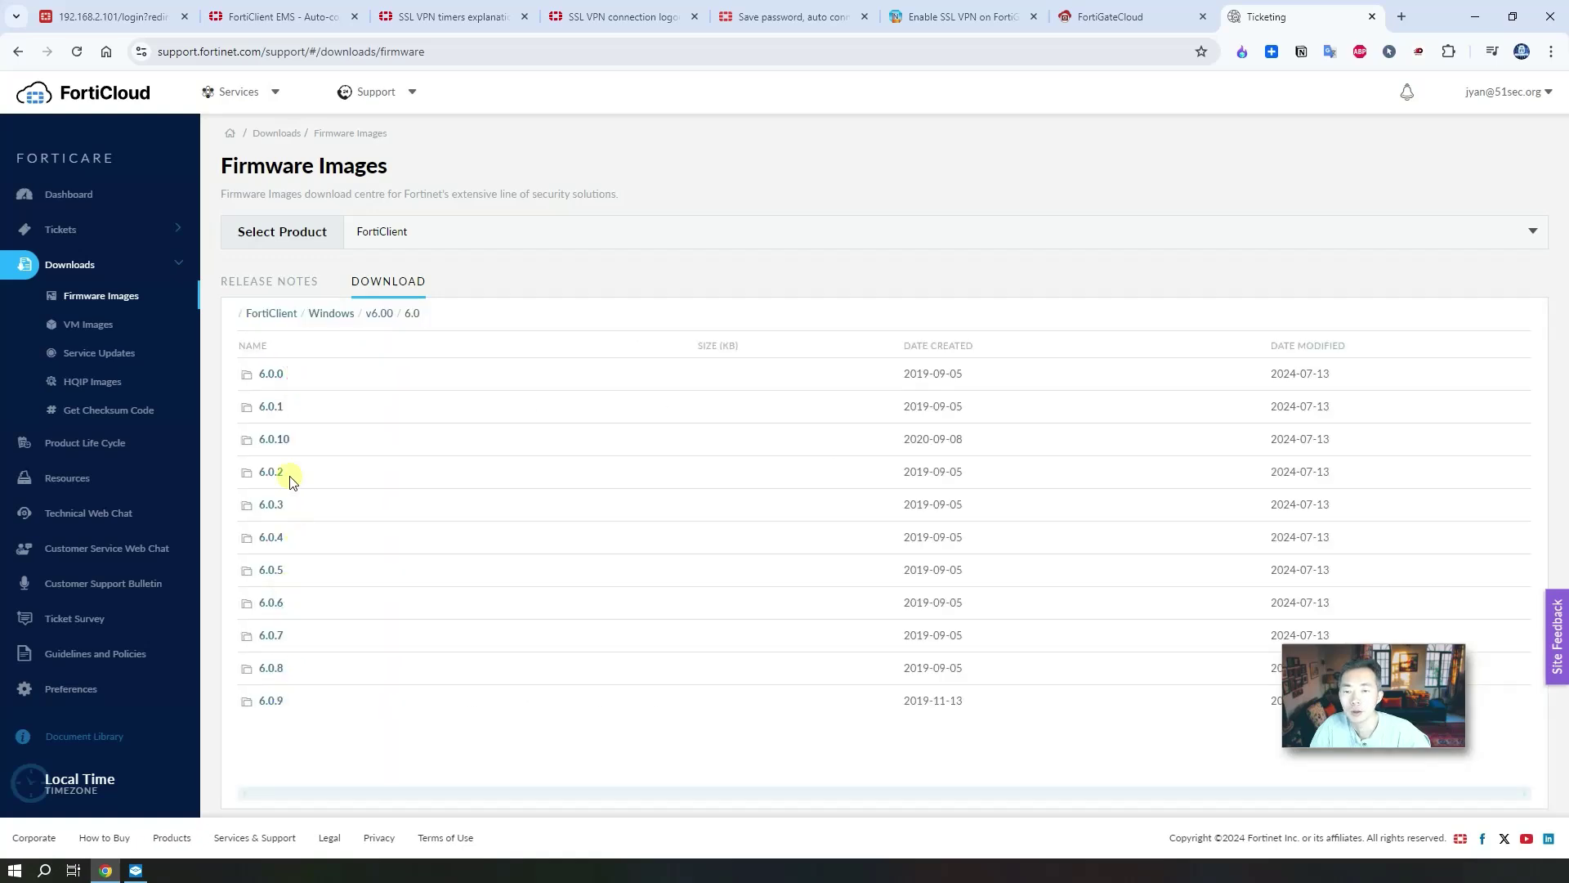
left_click(275, 441)
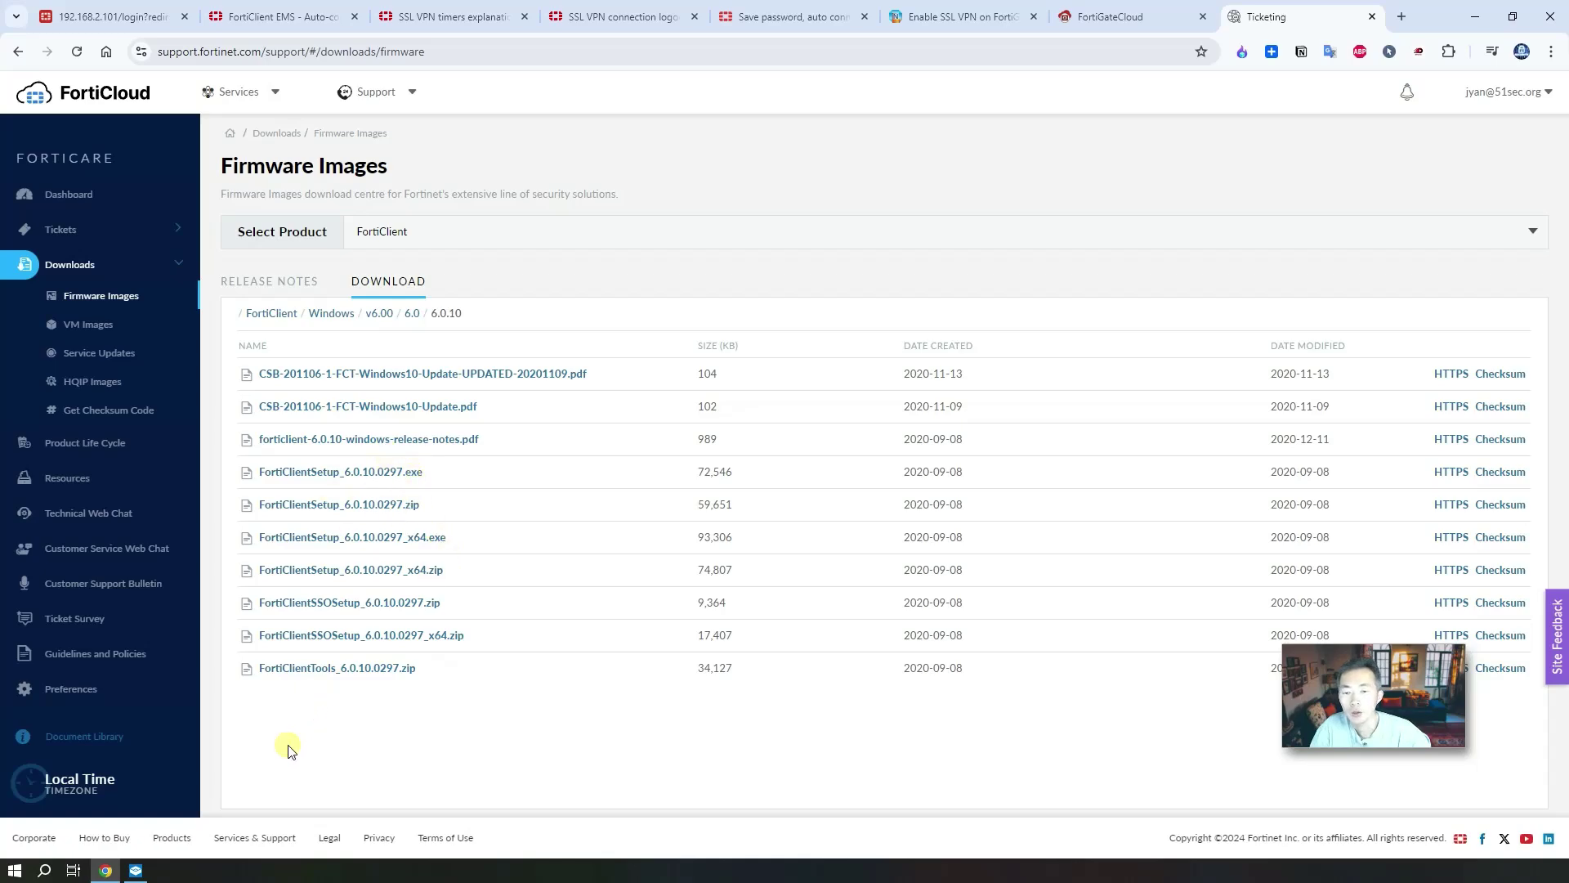
left_click(139, 871)
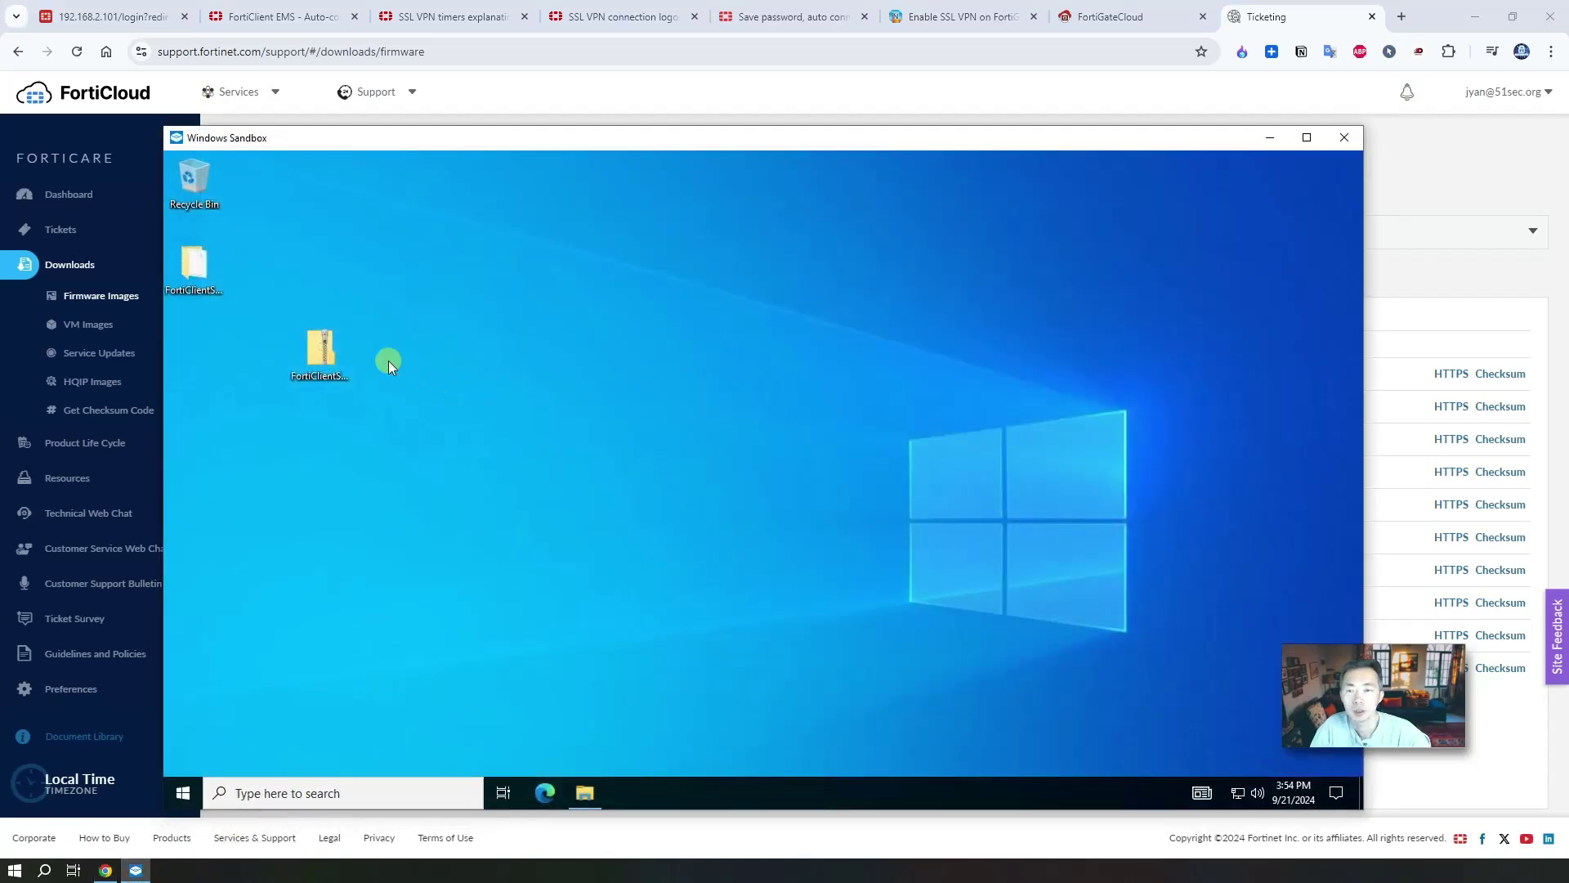
- Run FortiClient.msi, accept the licence, keep Secure Remote Access and the default folder, and install
double_click(194, 266)
double_click(546, 578)
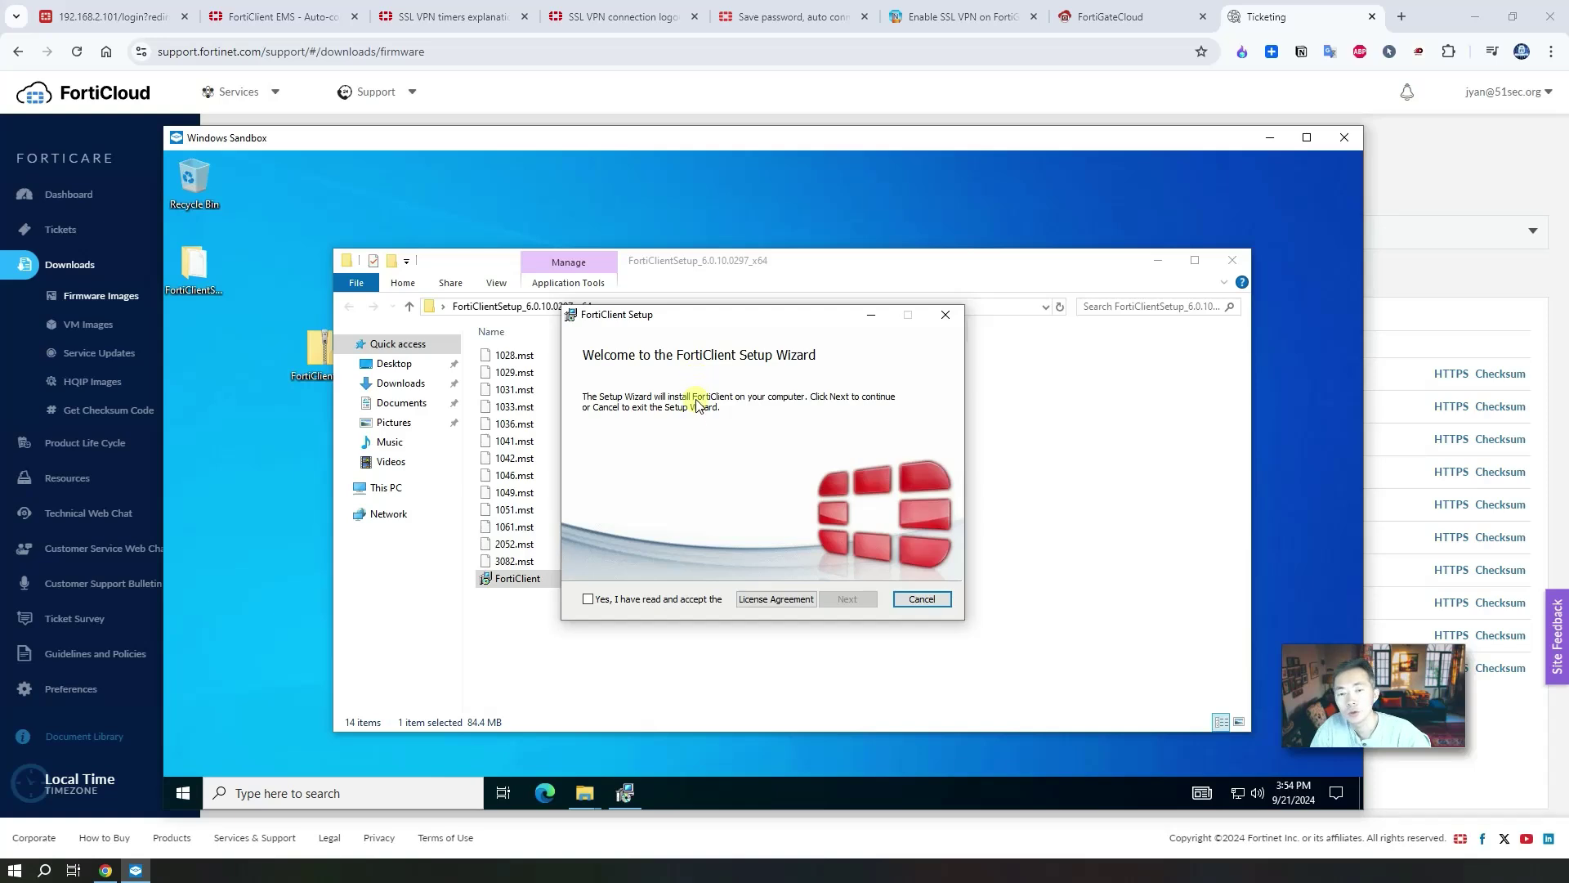
left_click(662, 600)
left_click(847, 599)
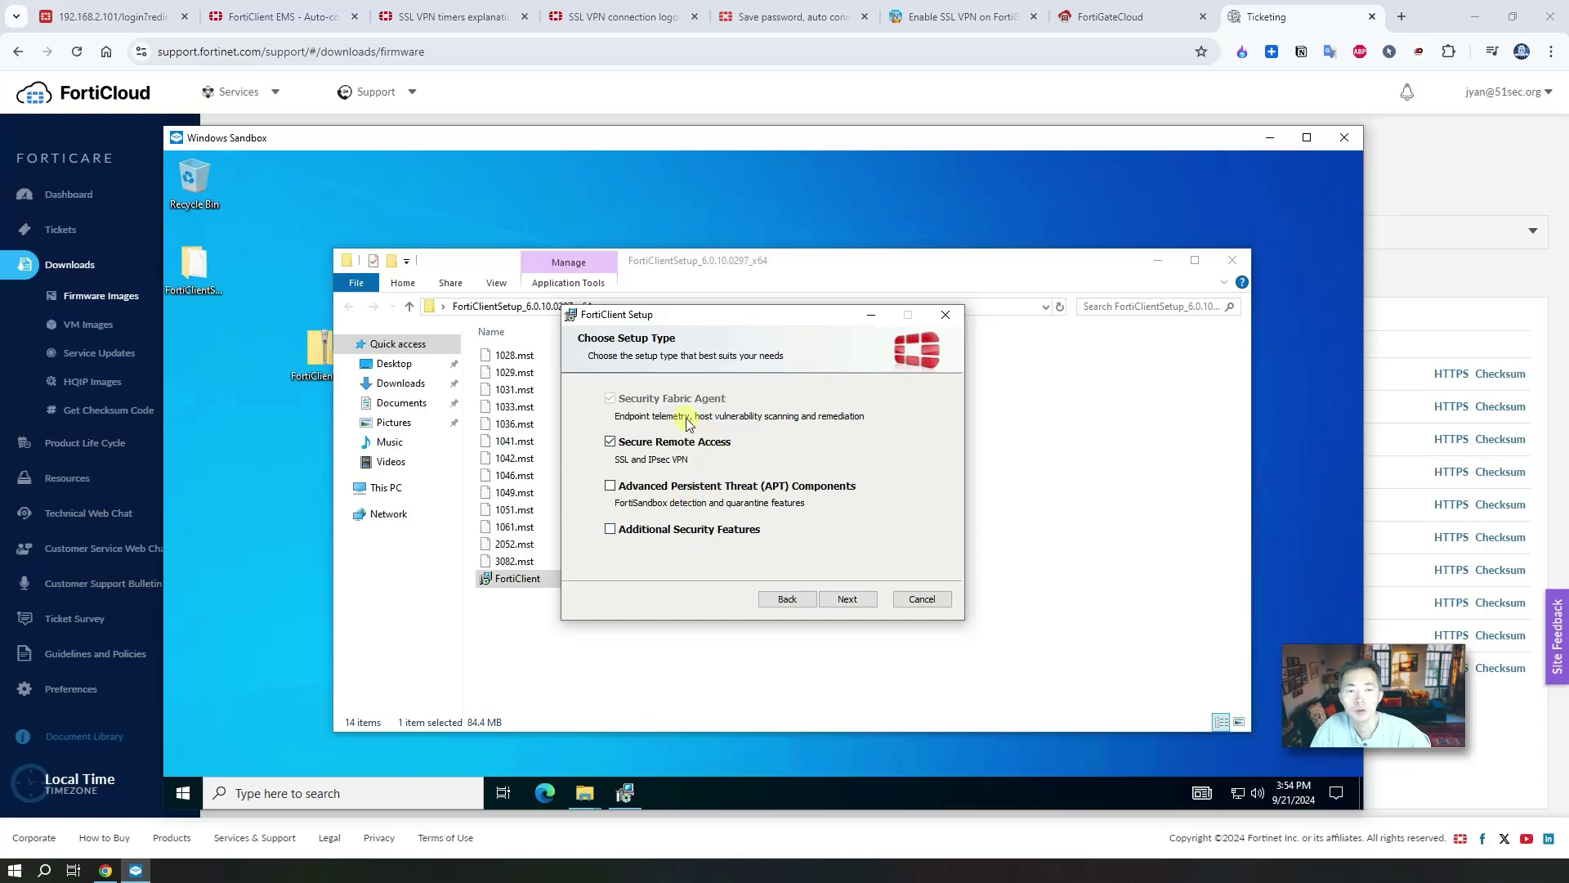
left_click(847, 599)
left_click(847, 599)
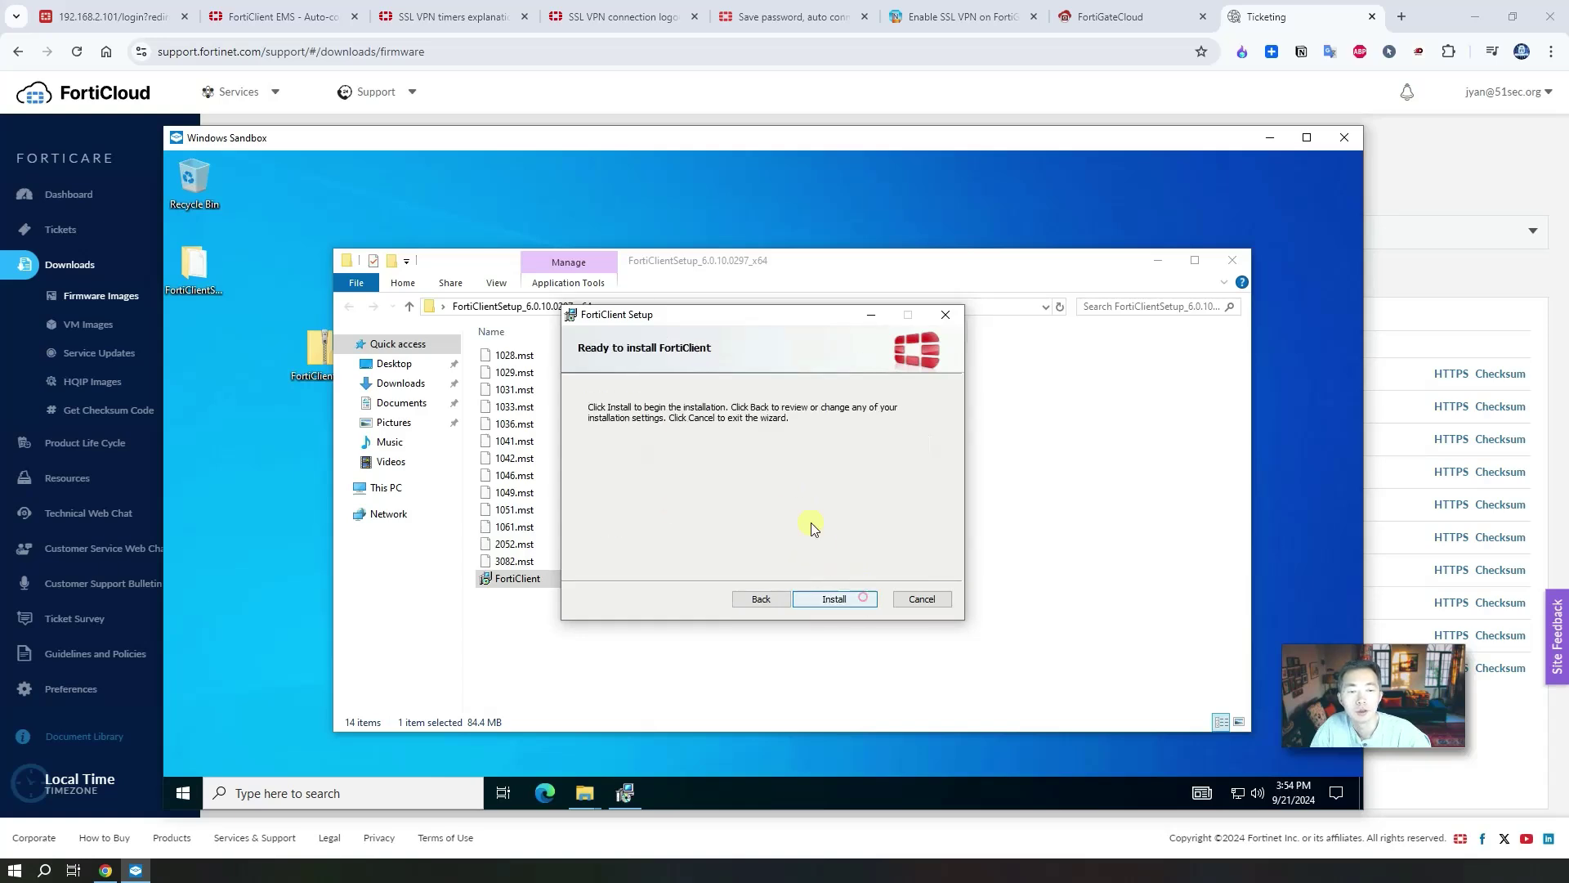
left_click(848, 599)
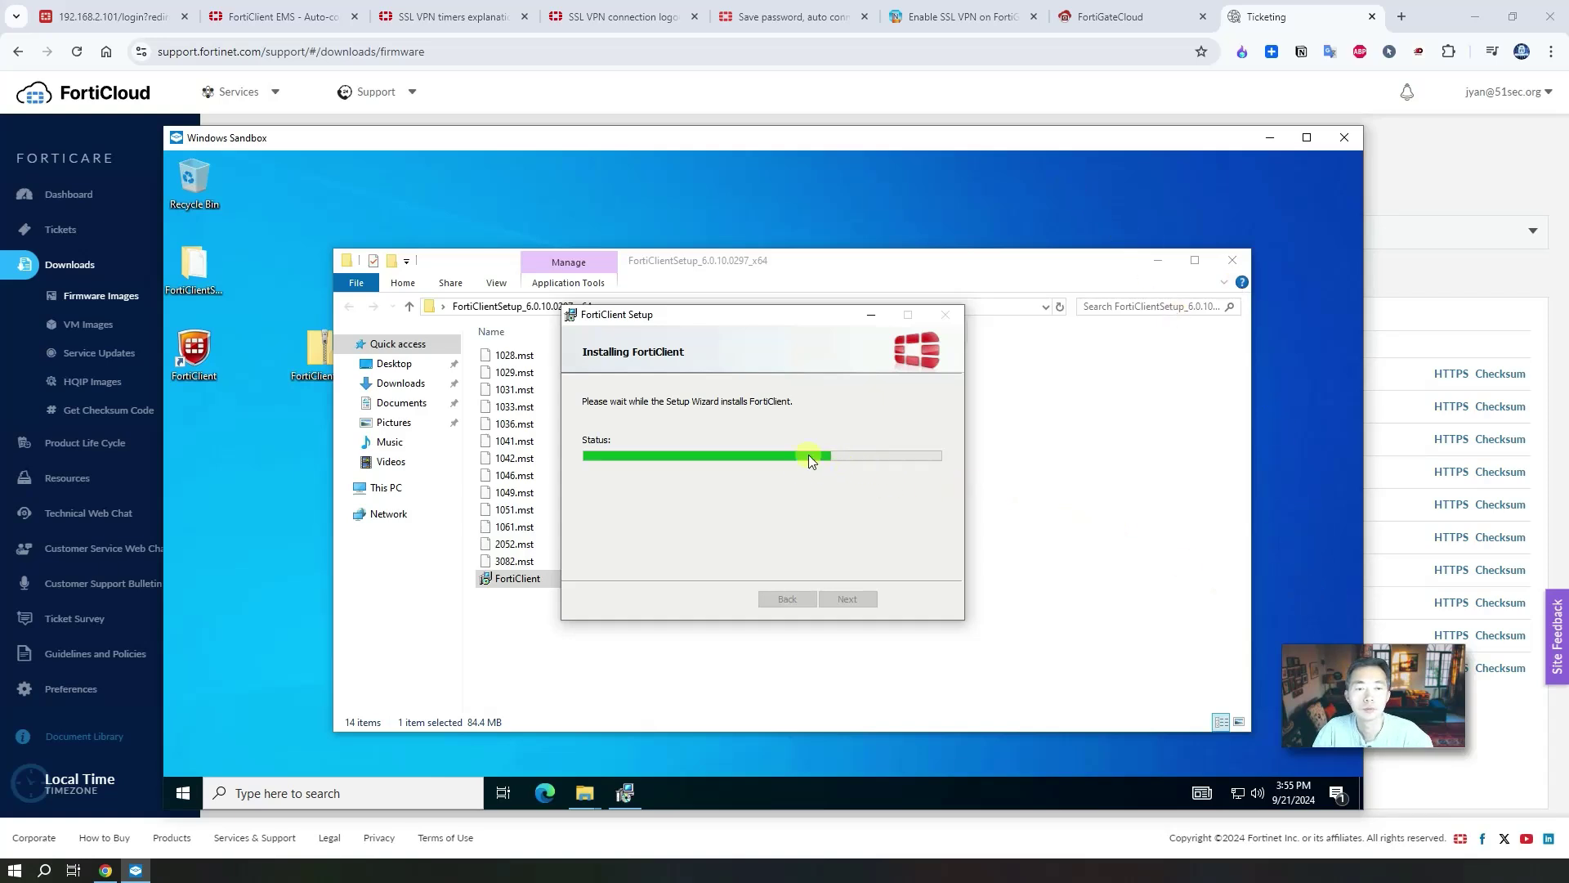
- Finish and close the FortiClient setup wizard
left_click(1160, 265)
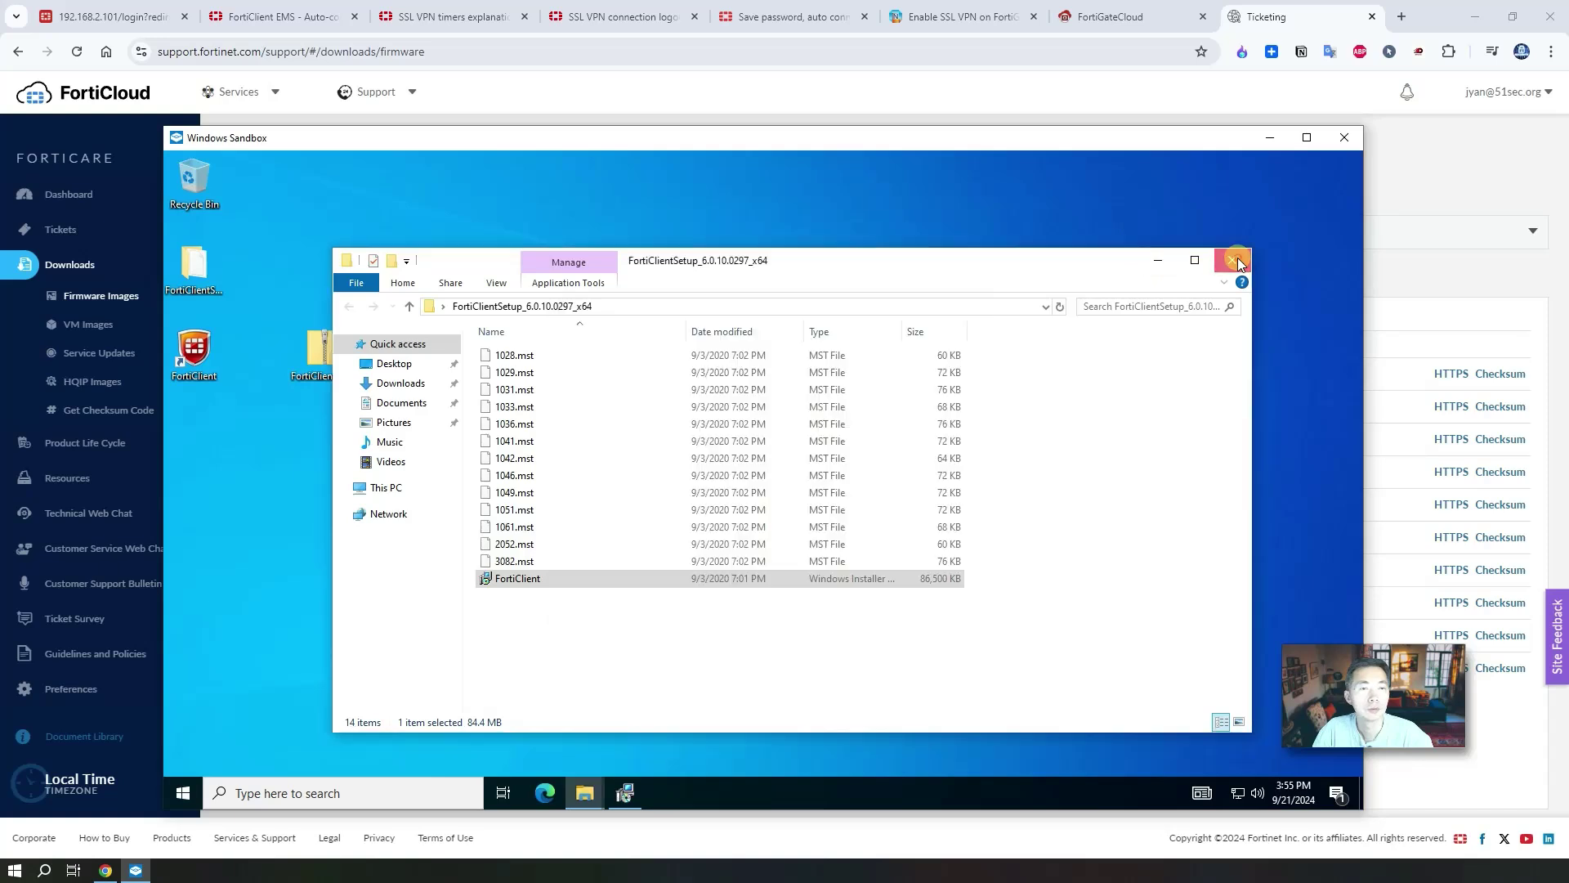
left_click_drag(731, 317, 618, 211)
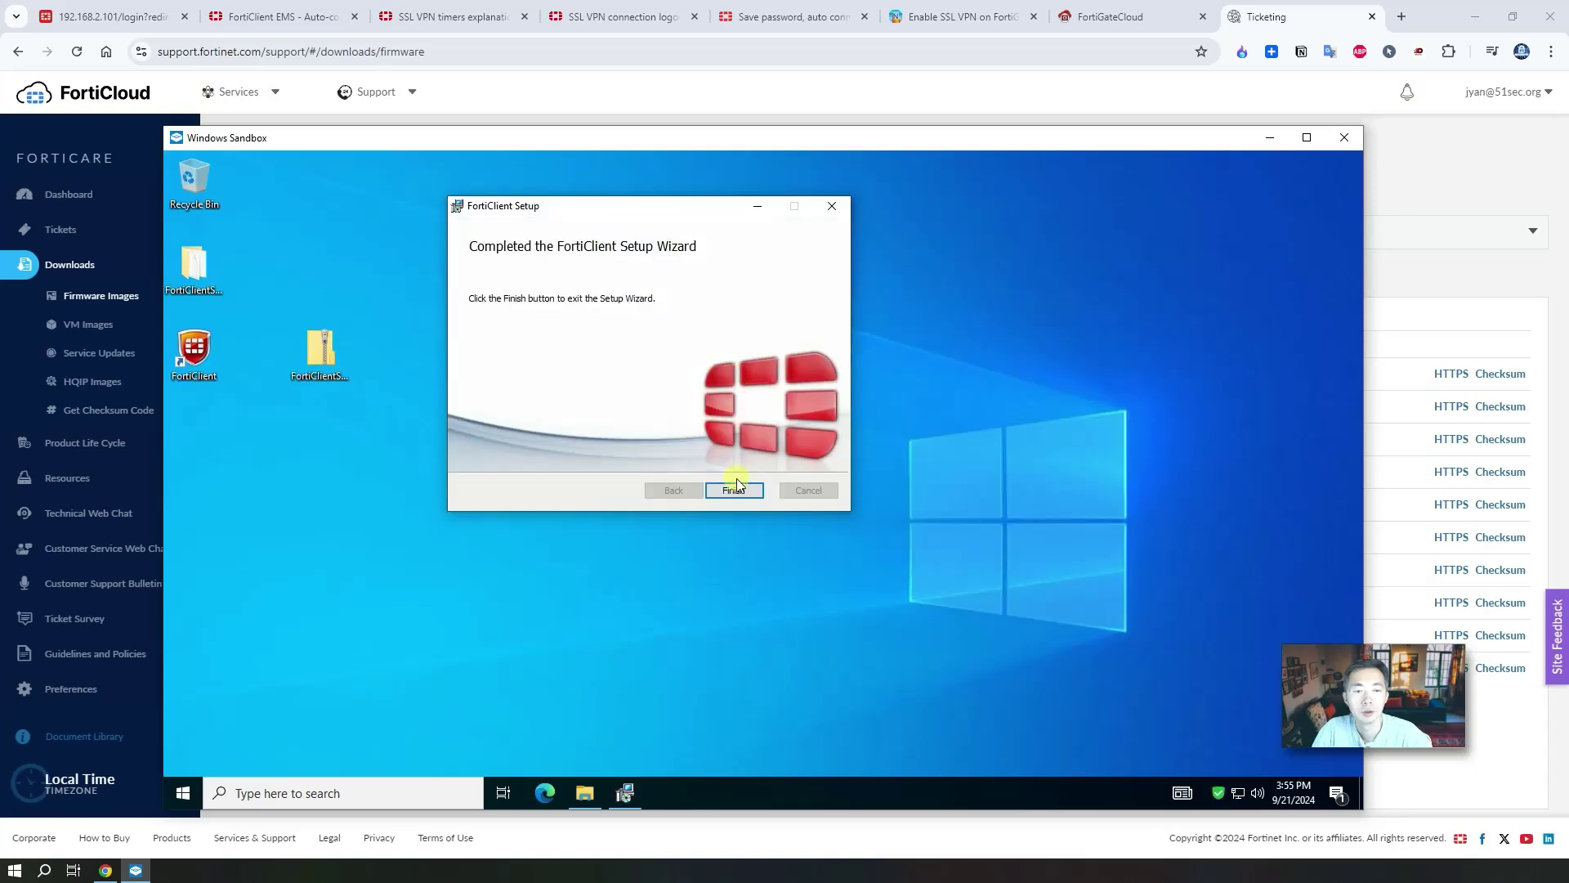
left_click(733, 490)
- Start a new remote access VPN named testvpn with gateway 192.168.2.101
double_click(210, 347)
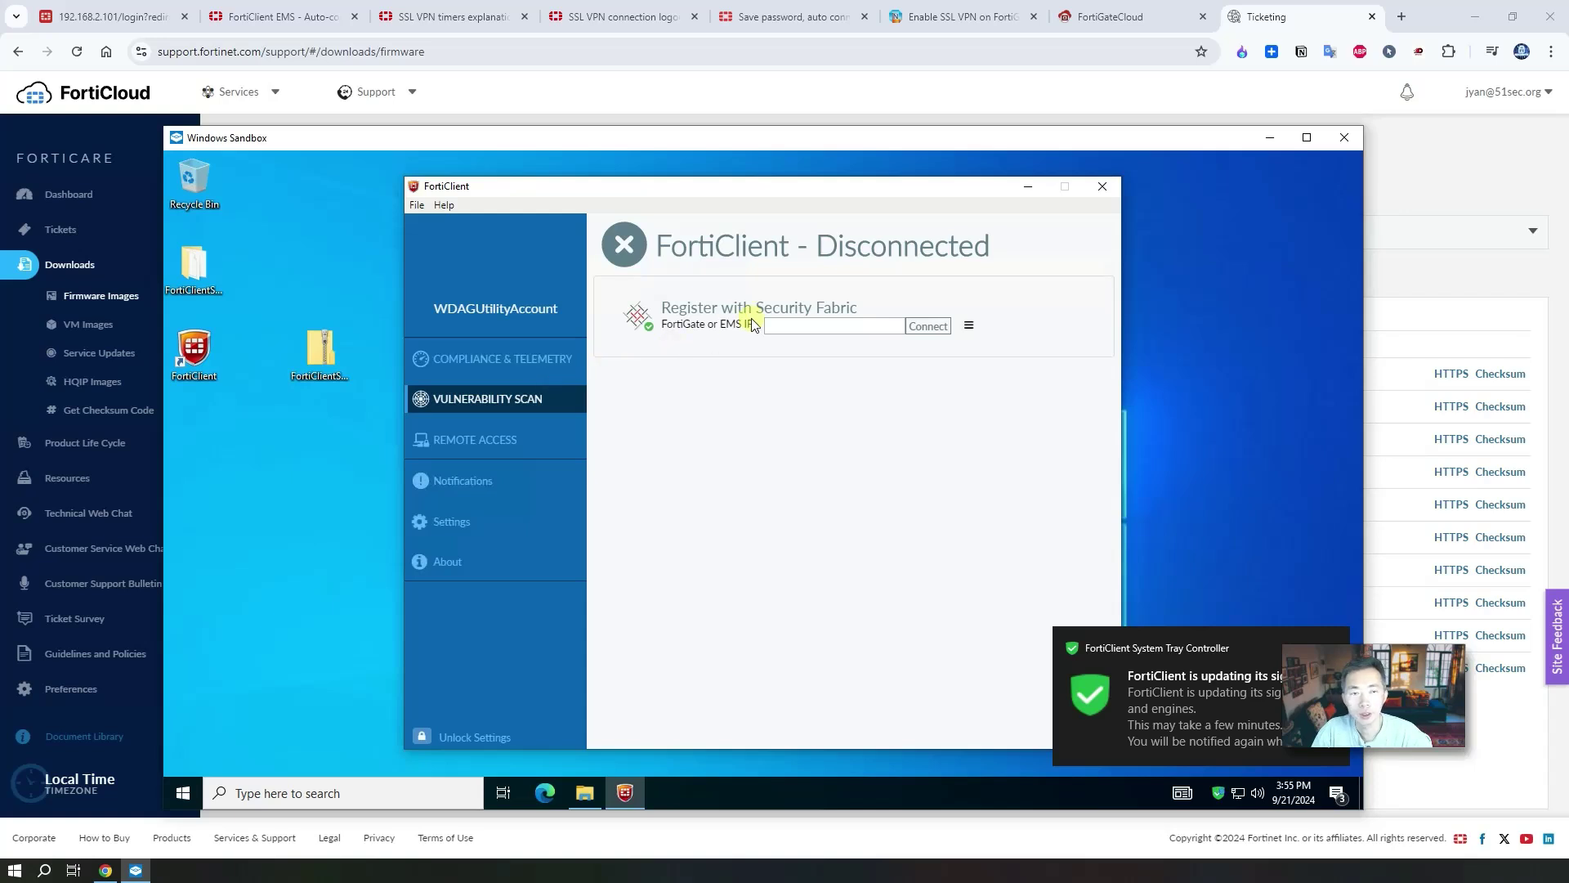
left_click(521, 442)
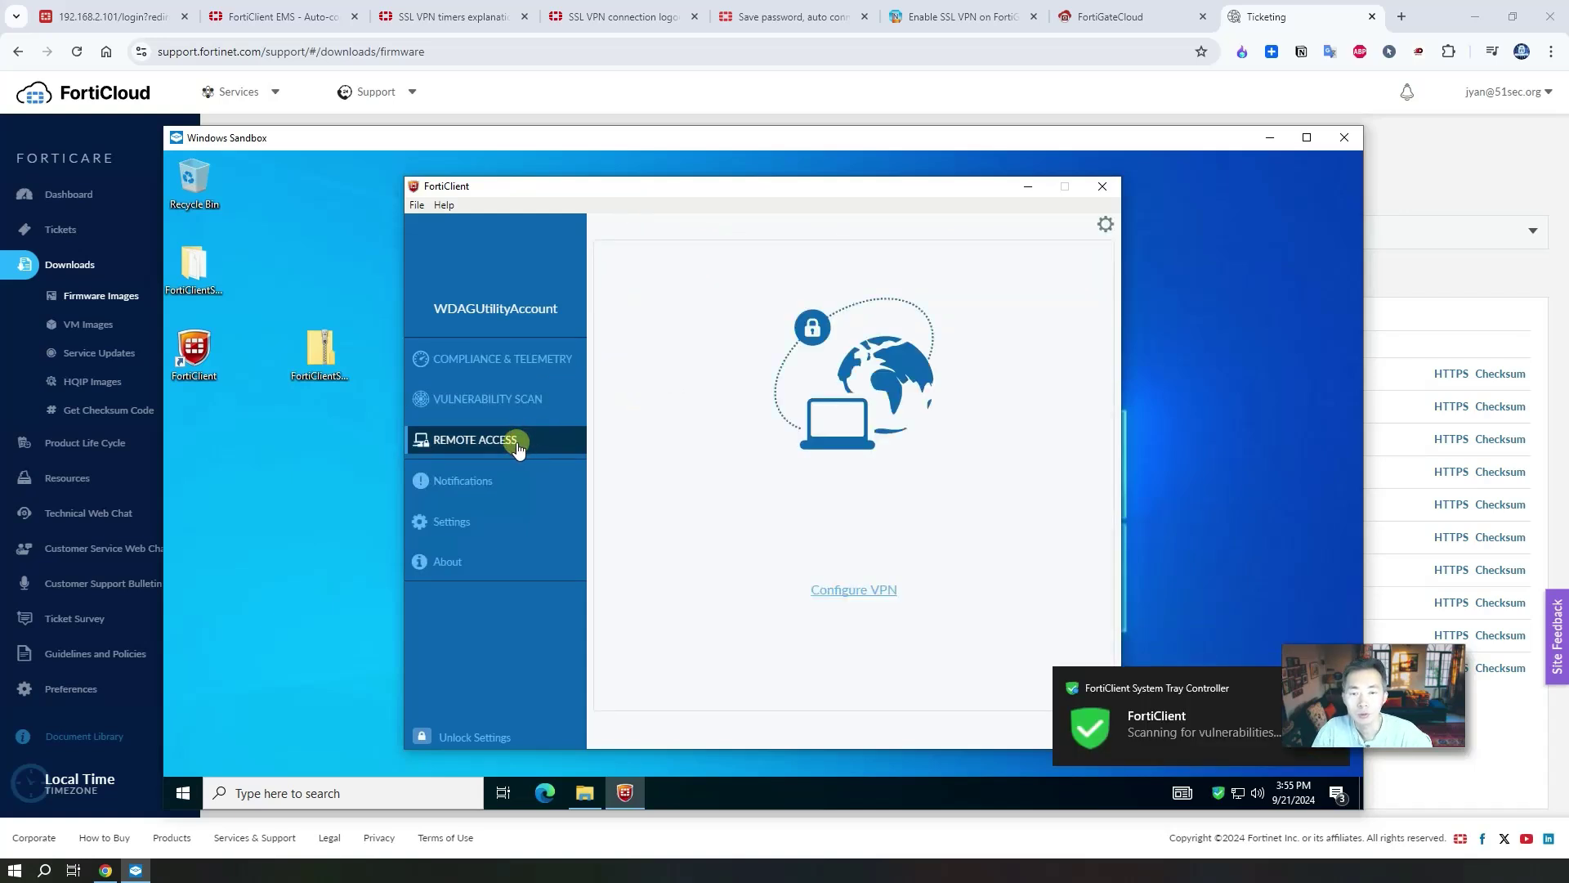
left_click(850, 591)
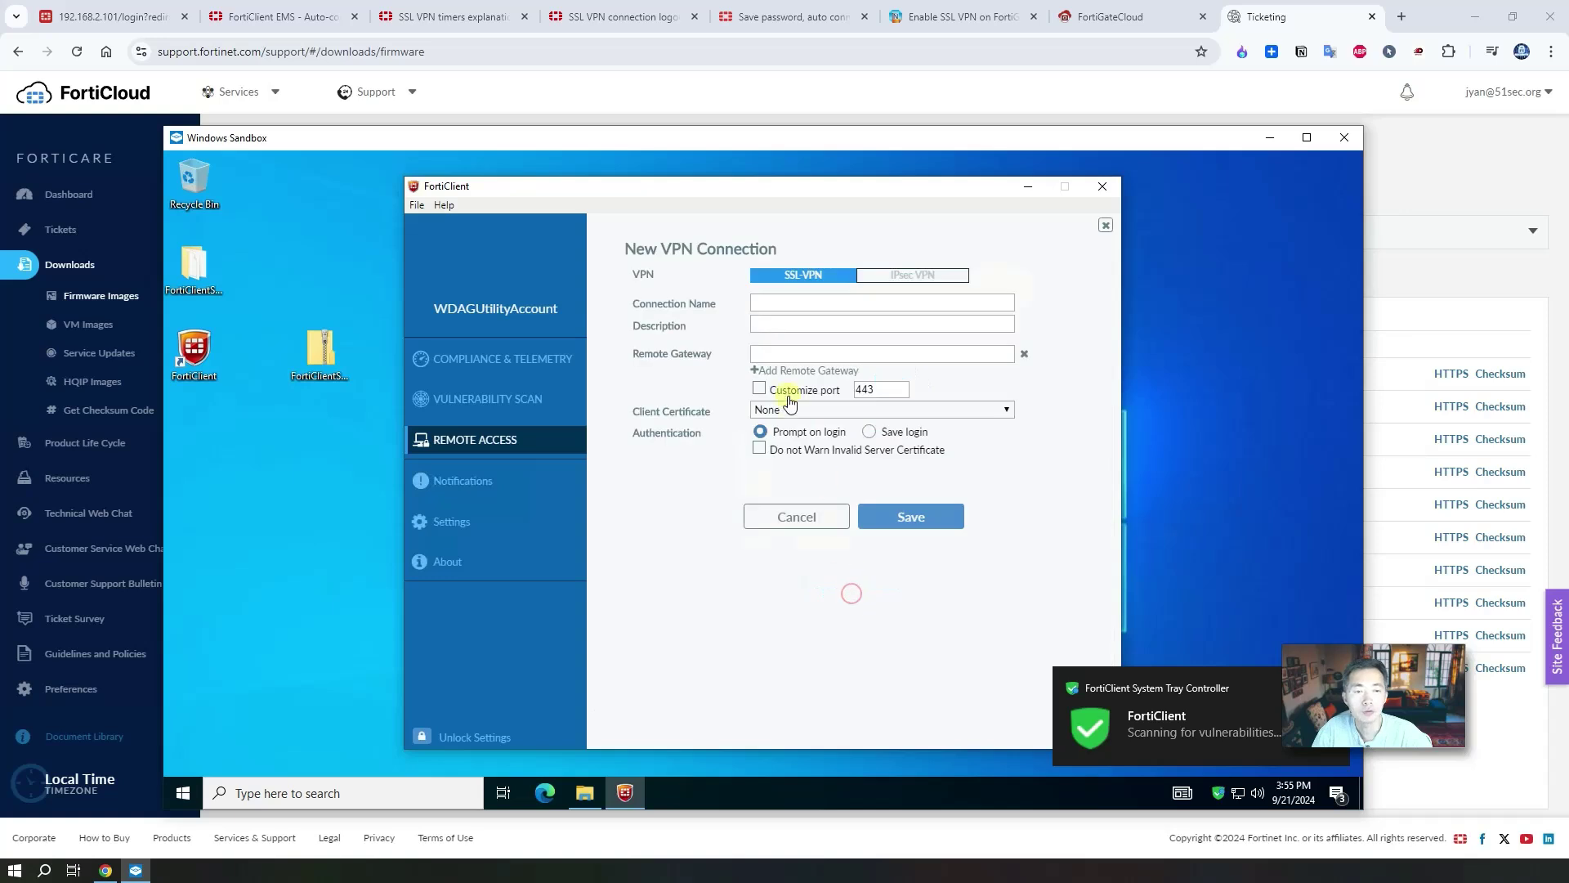
left_click(793, 305)
type("tes")
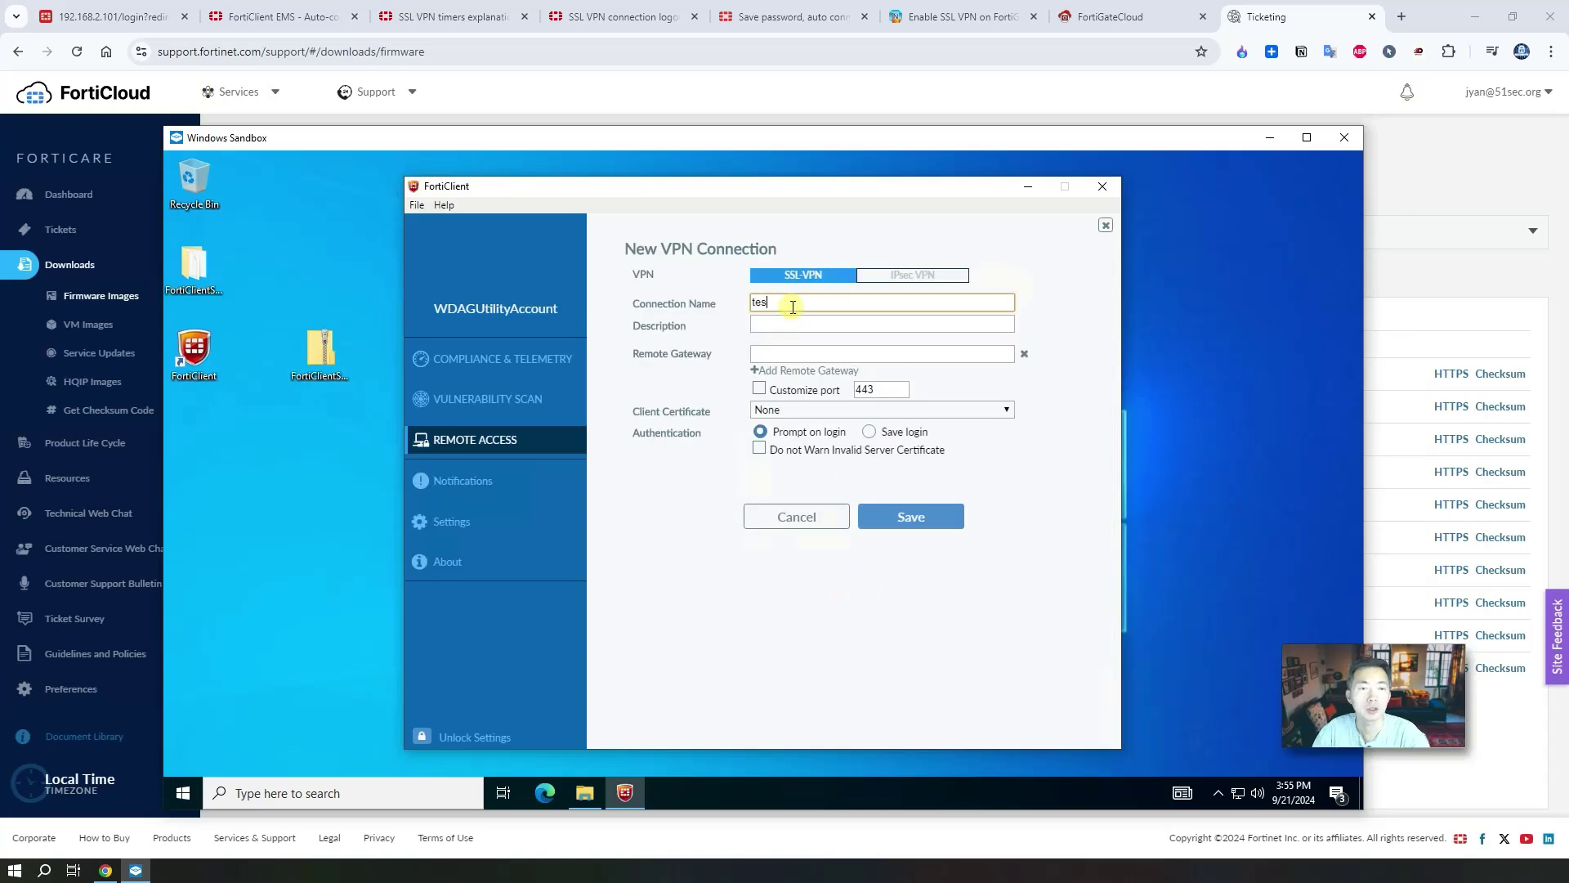
type("tvpn")
key("Tab")
key("Tab")
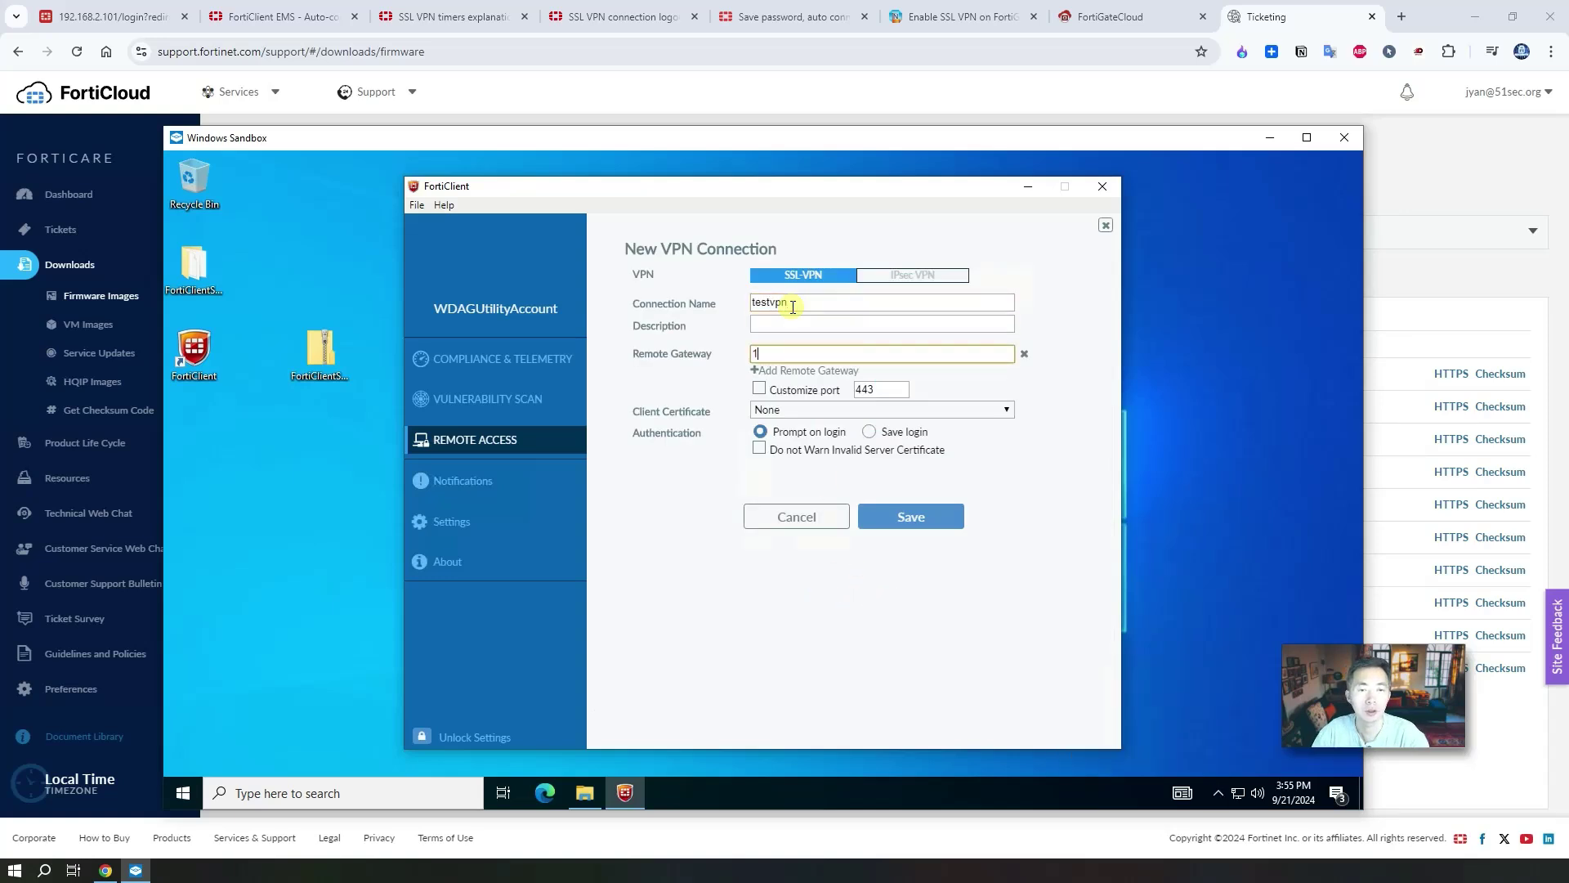
type("192.168.2.1")
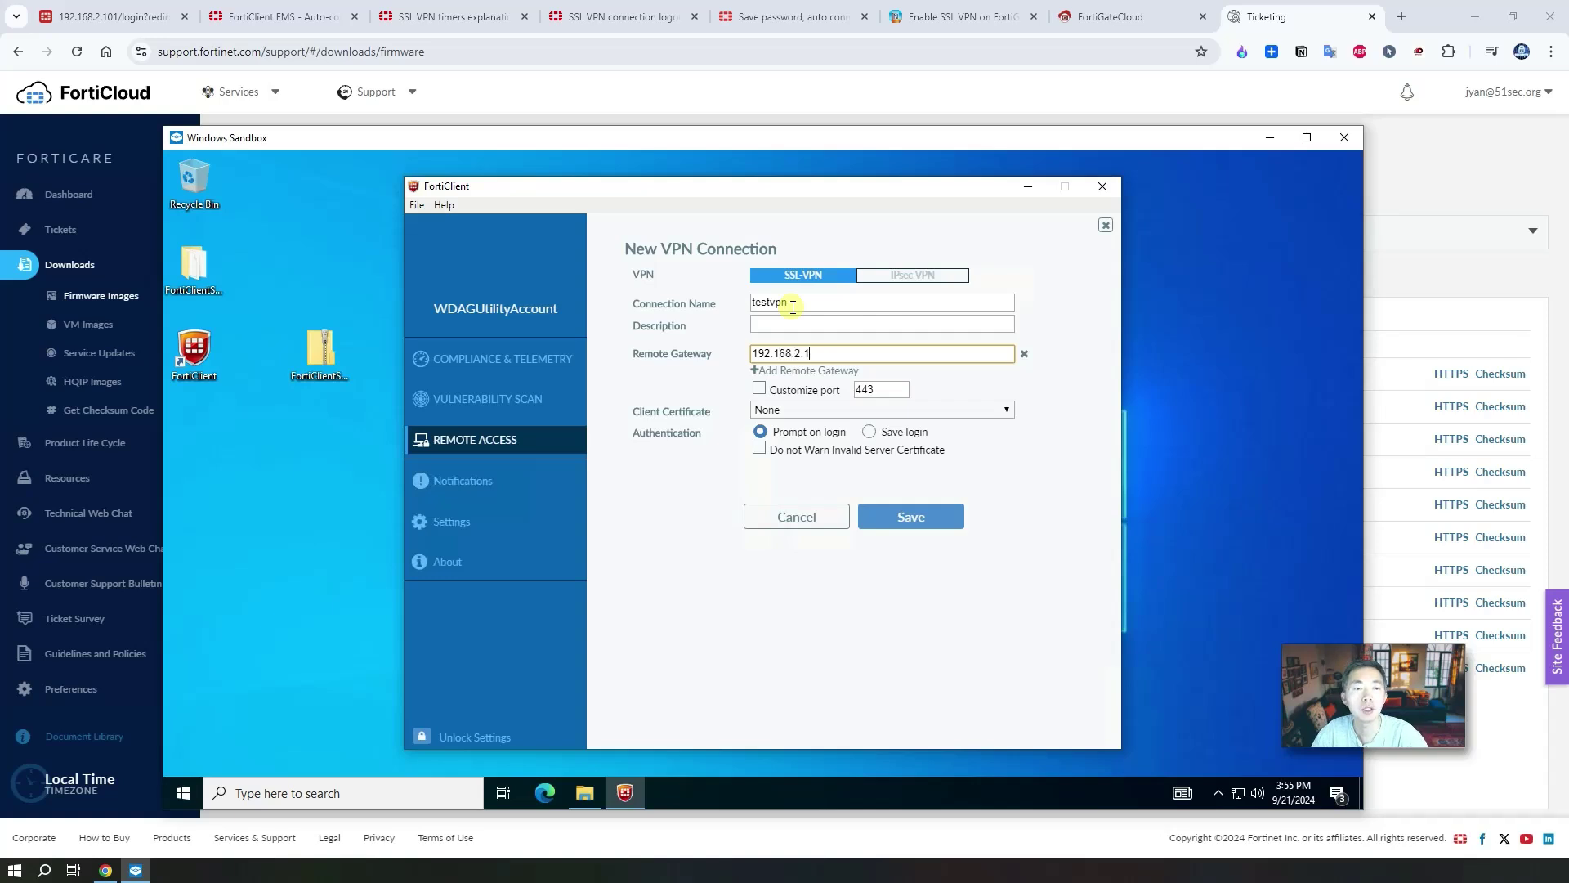
type("01")
- Set custom port 4443, choose Save login with the username, and save the connection
left_click(791, 389)
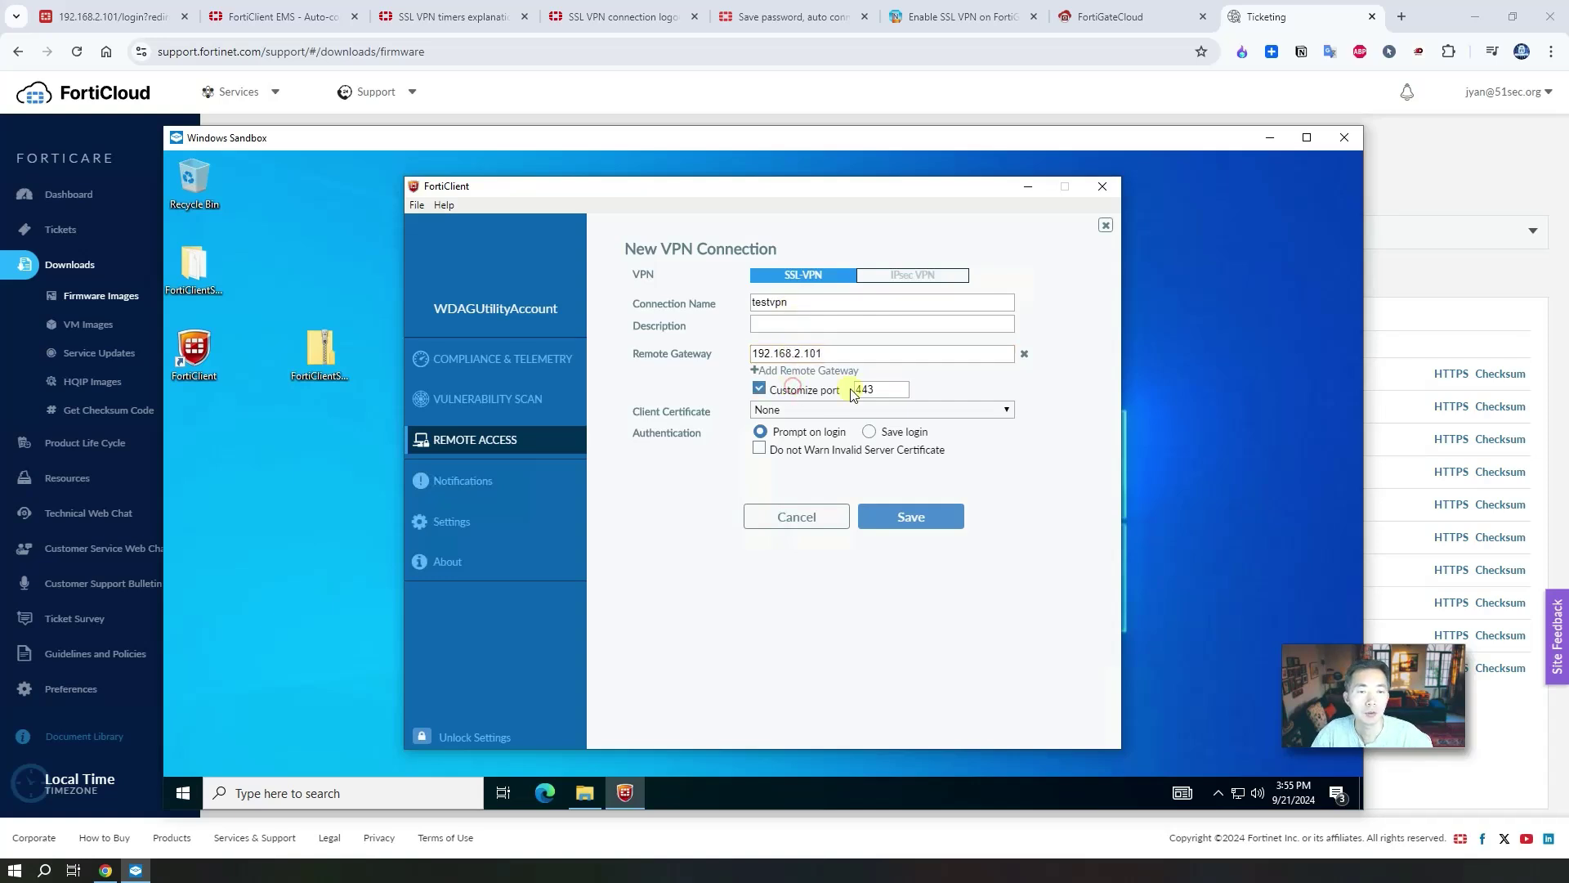
double_click(860, 389)
type("4443")
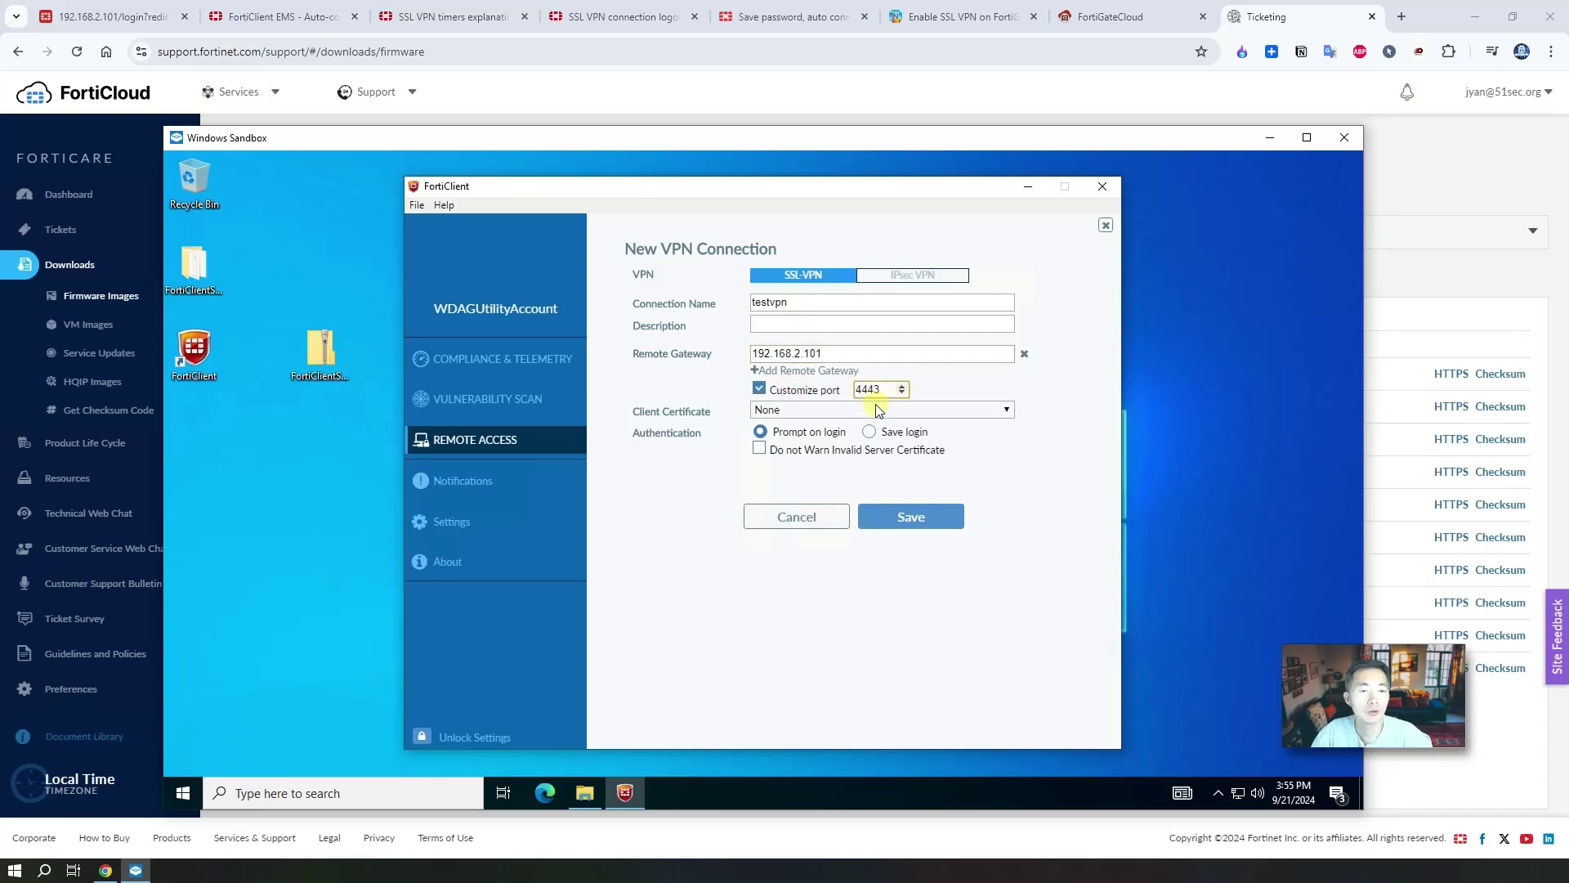
left_click(869, 431)
left_click(850, 450)
type("re")
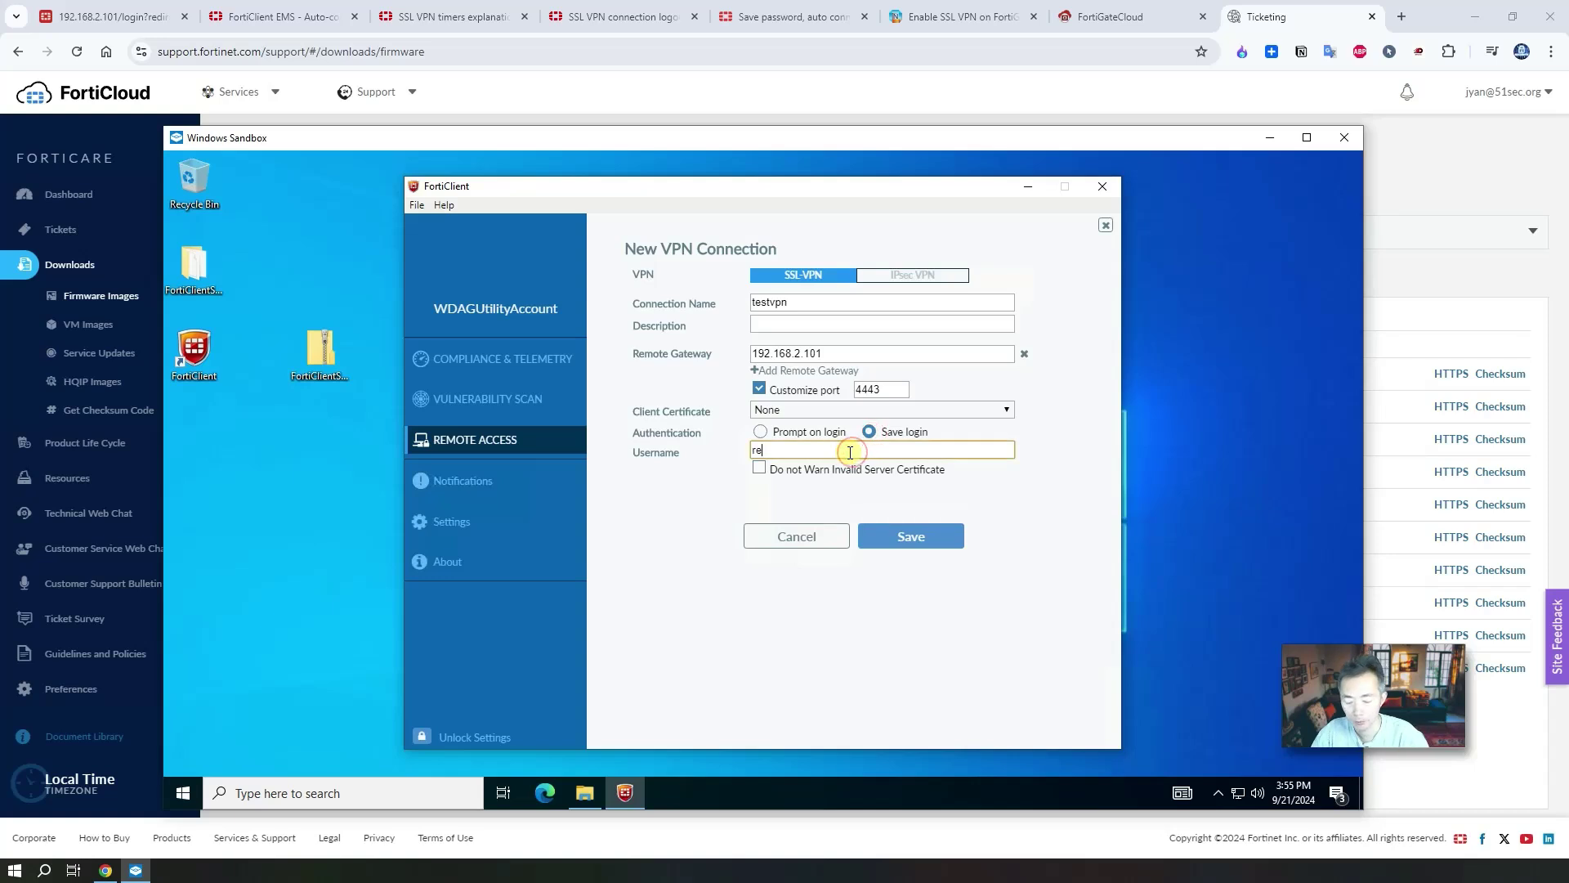
type("moteuser1")
left_click(915, 539)
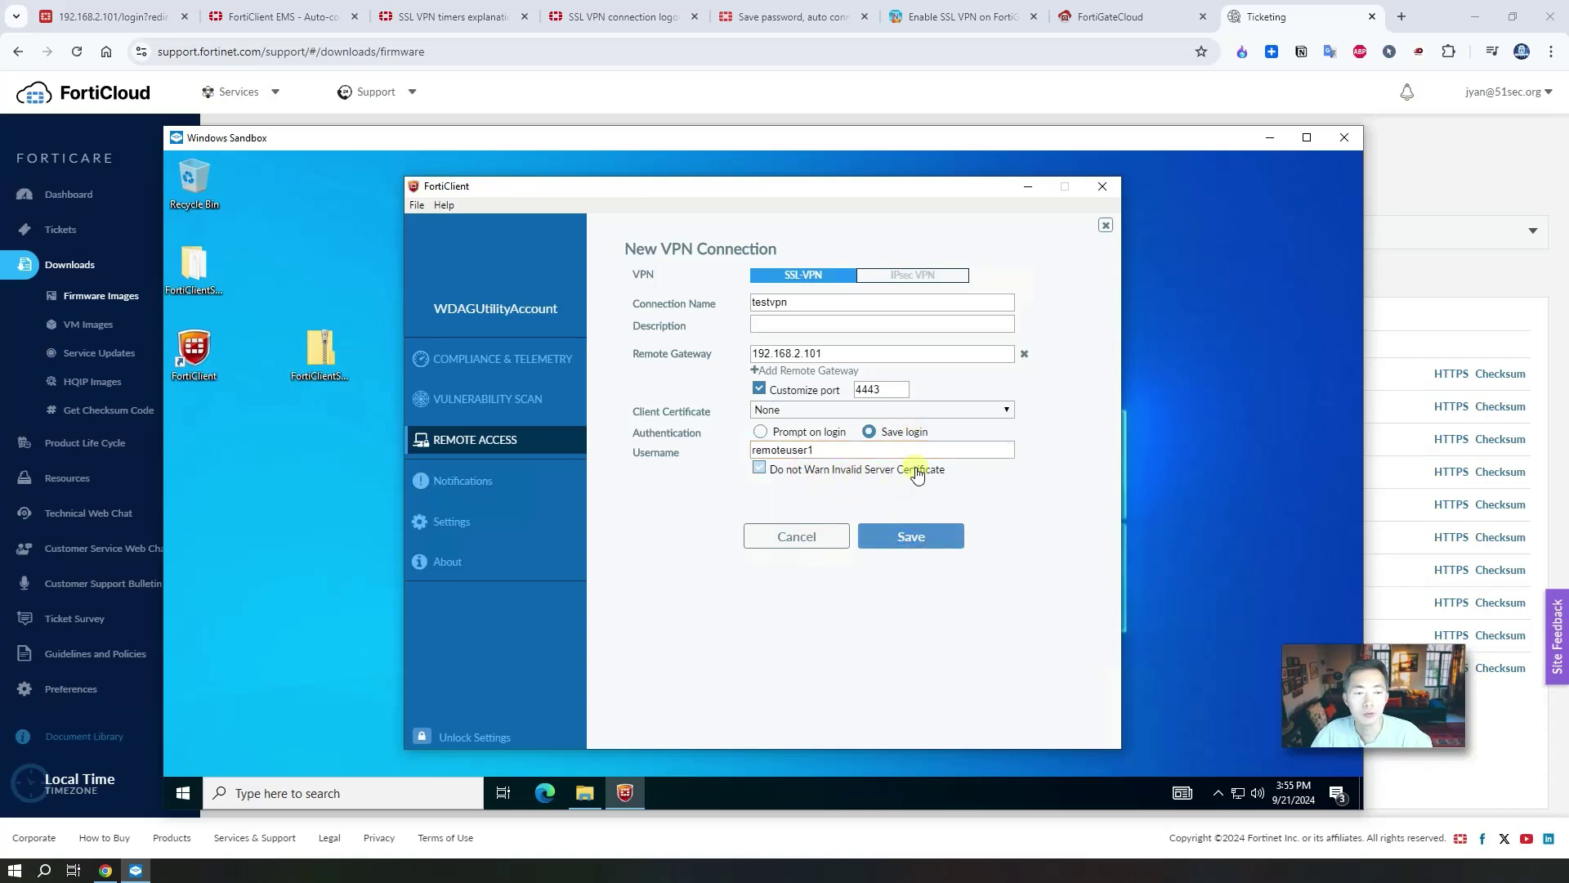
left_click(932, 536)
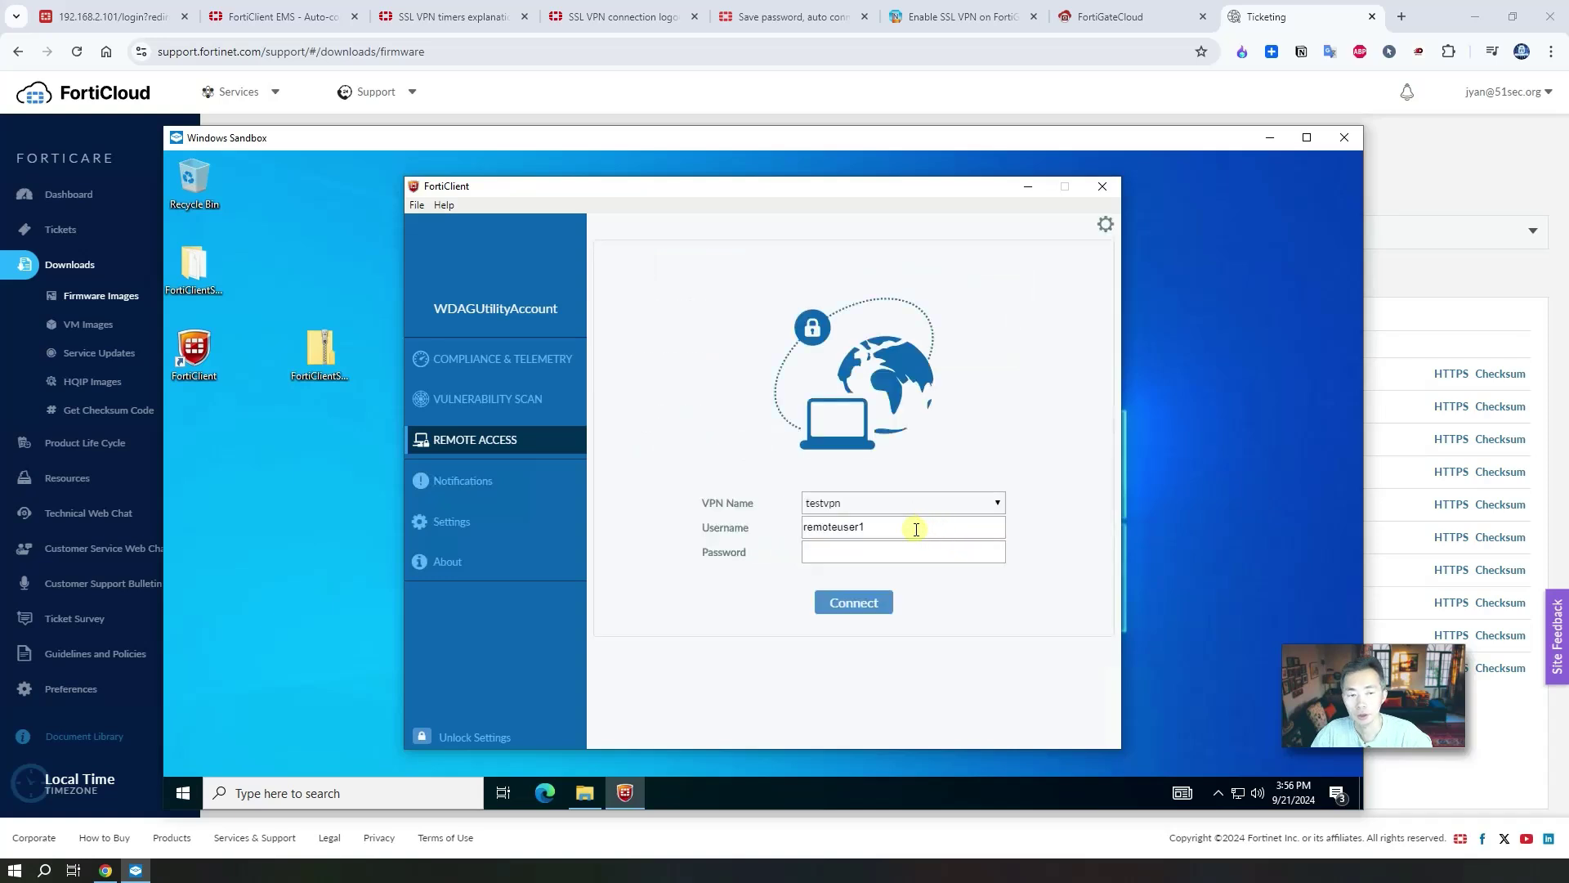
- Connect testvpn with the password, note assigned IP 10.212.134.200, then disconnect
left_click(889, 554)
key("ctrl+v")
key("Return")
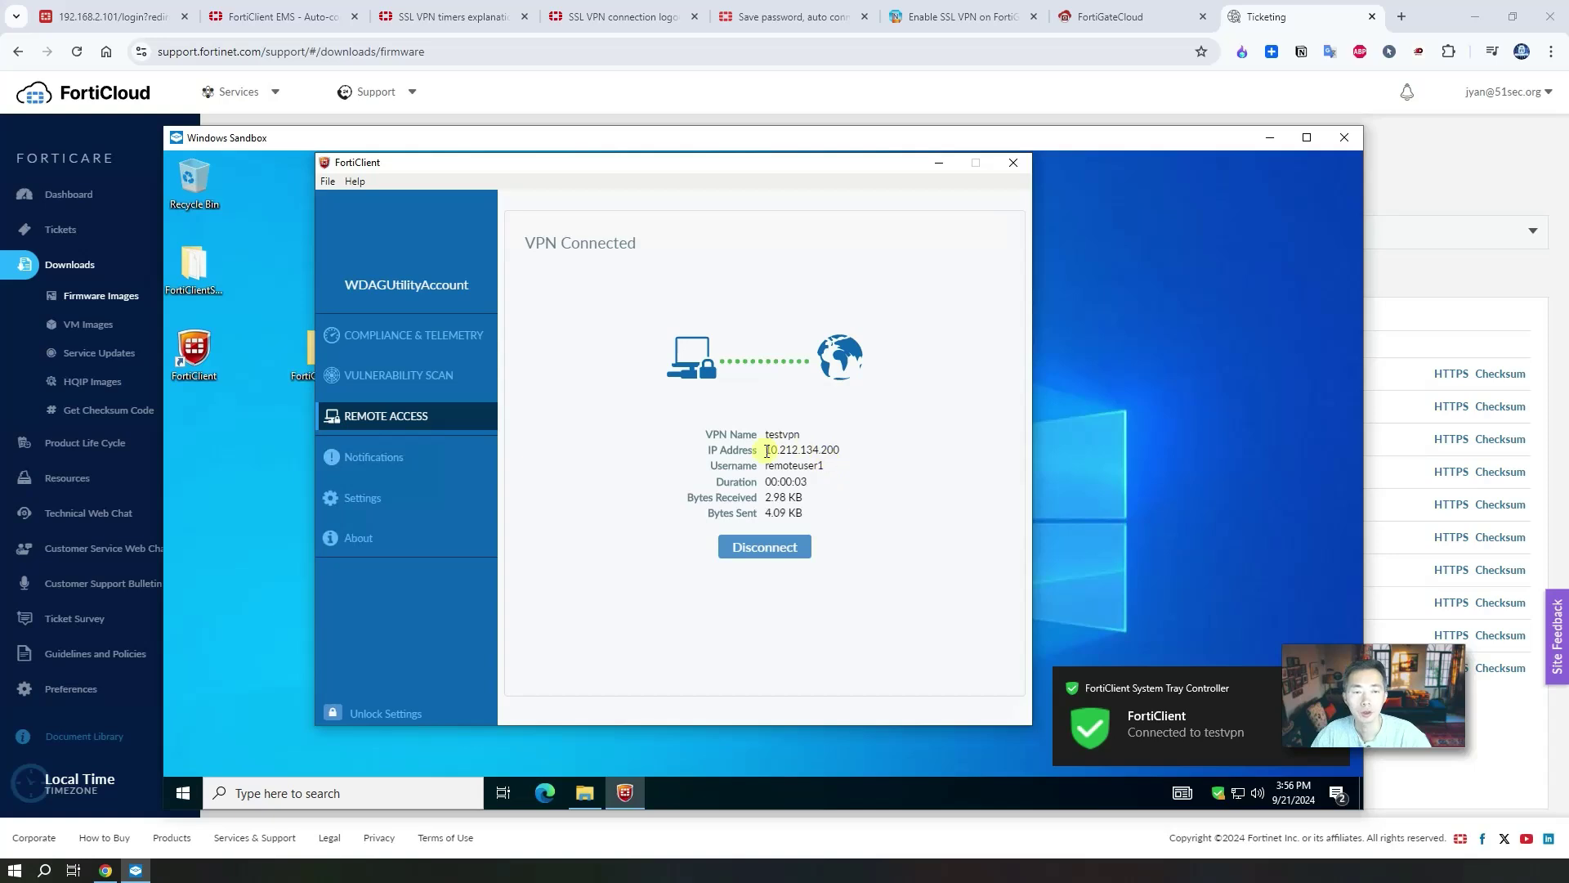
left_click_drag(767, 451, 858, 456)
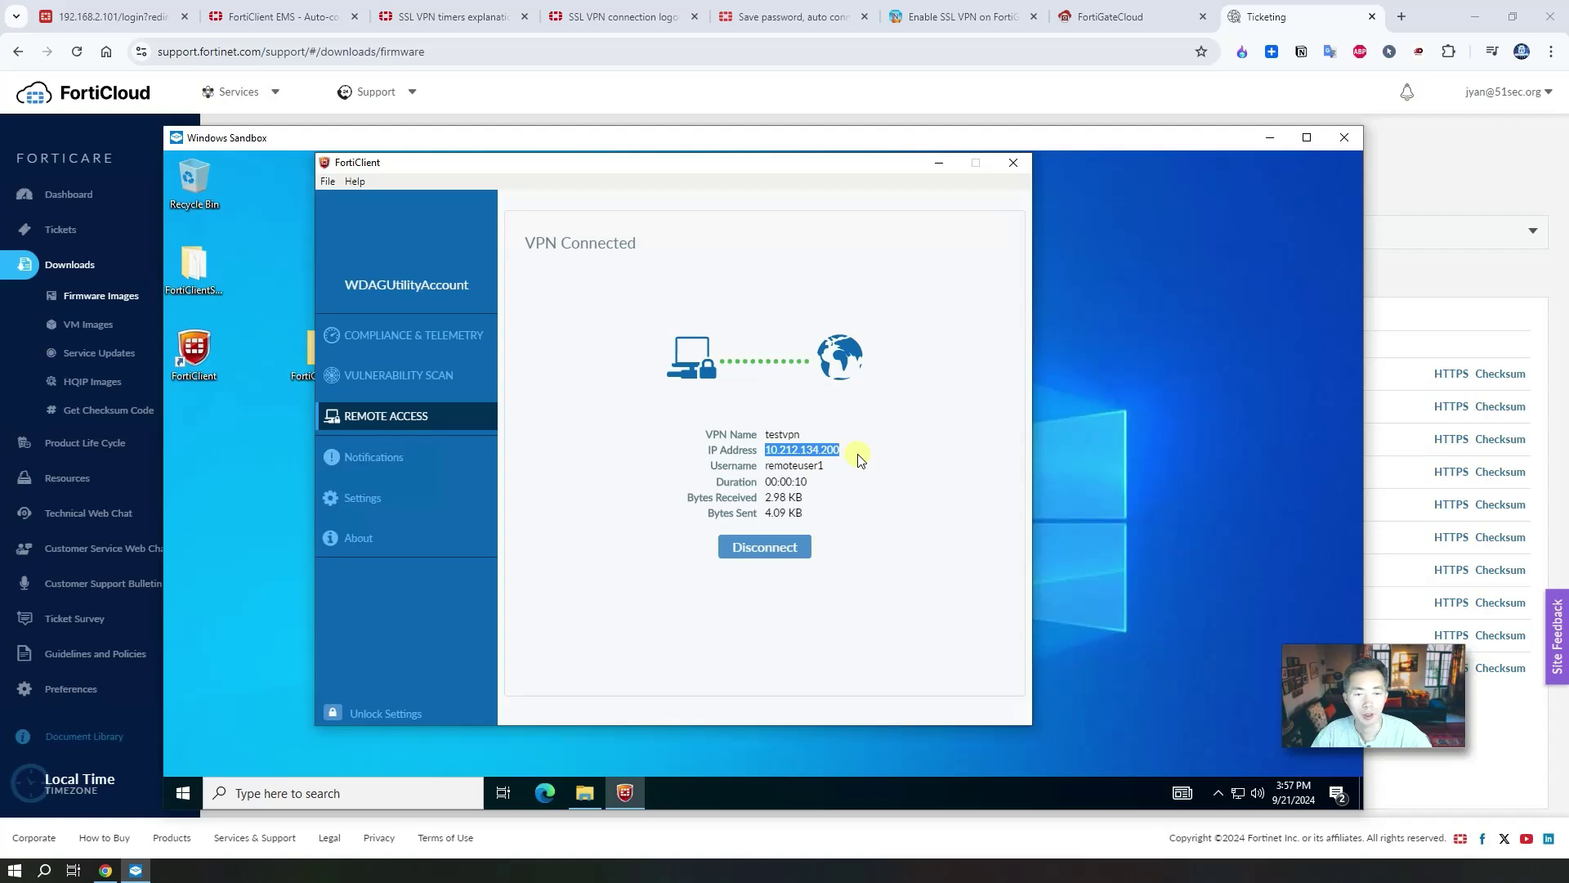
left_click(739, 548)
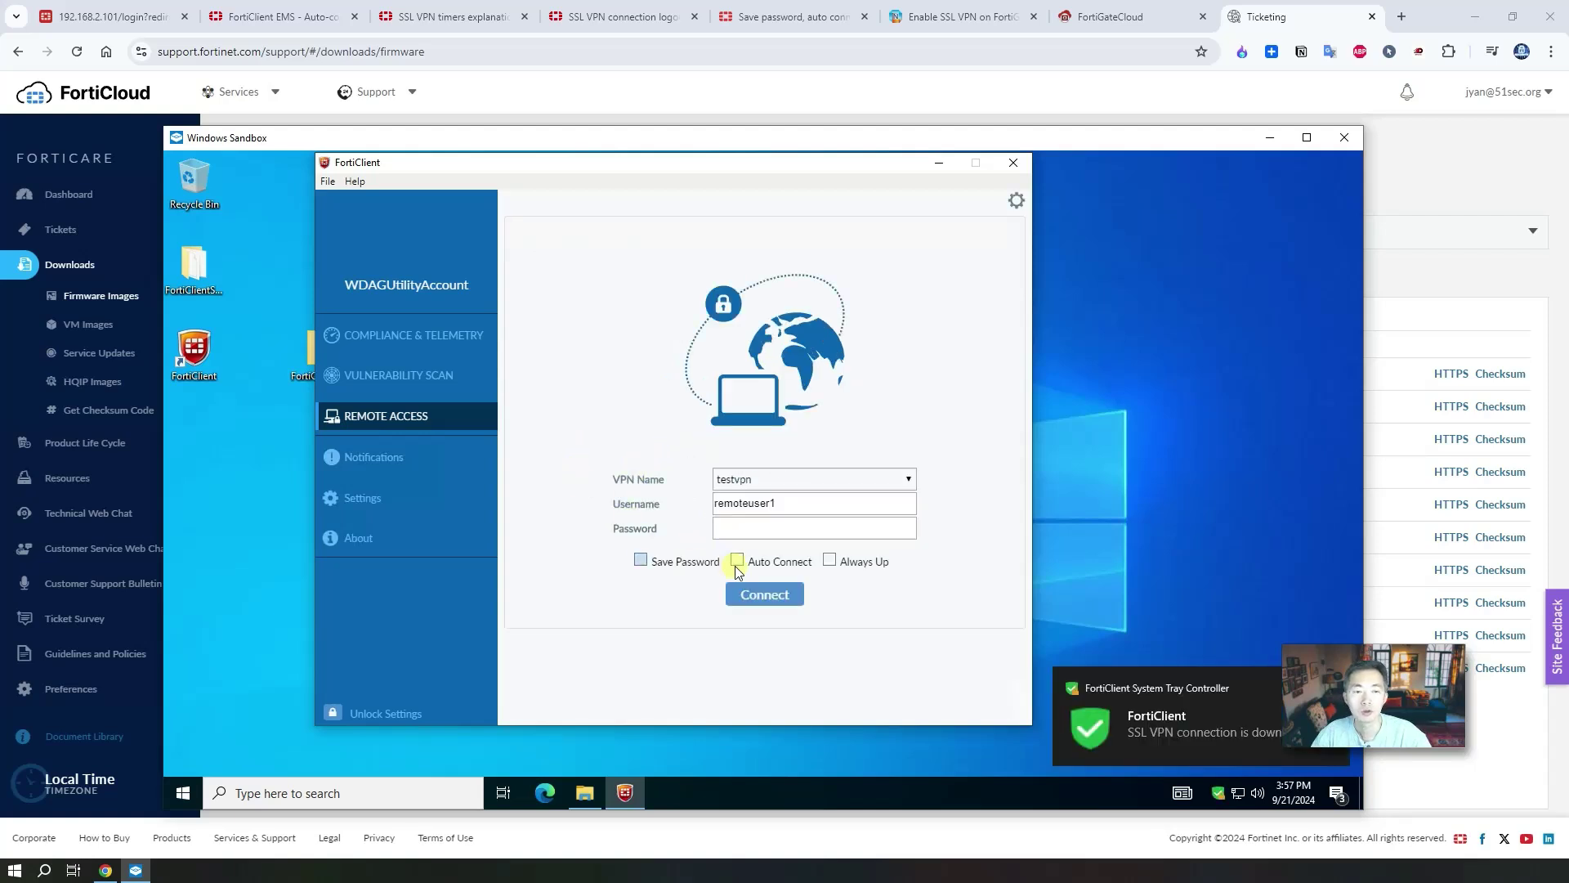
- Tick Save Password, Auto Connect and Always Up, then reconnect testvpn with the password
left_click(675, 563)
left_click(765, 563)
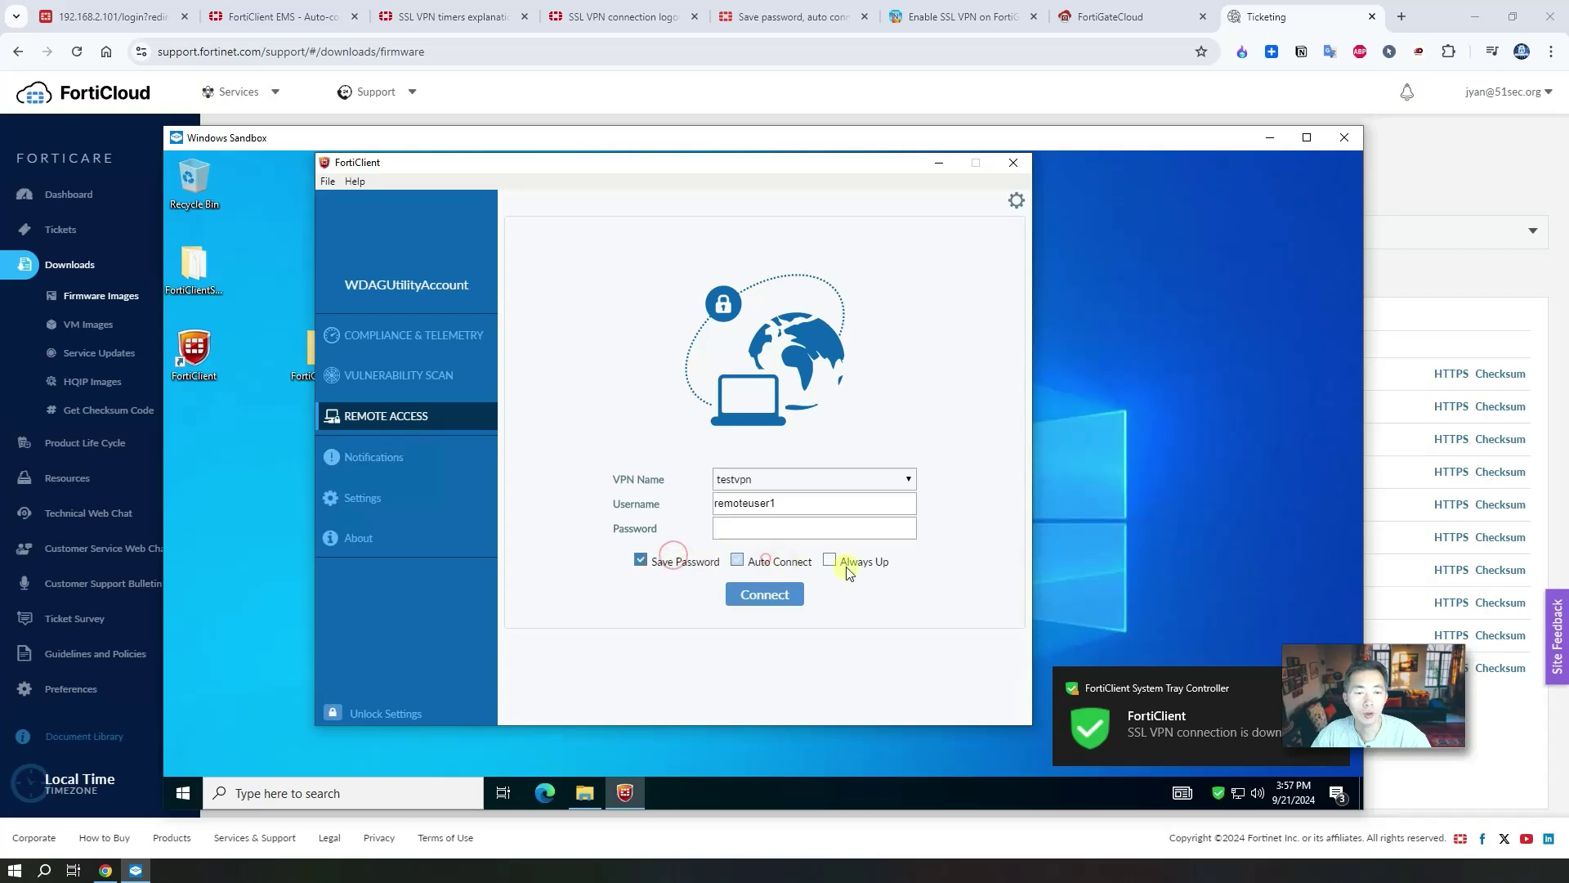
left_click(850, 566)
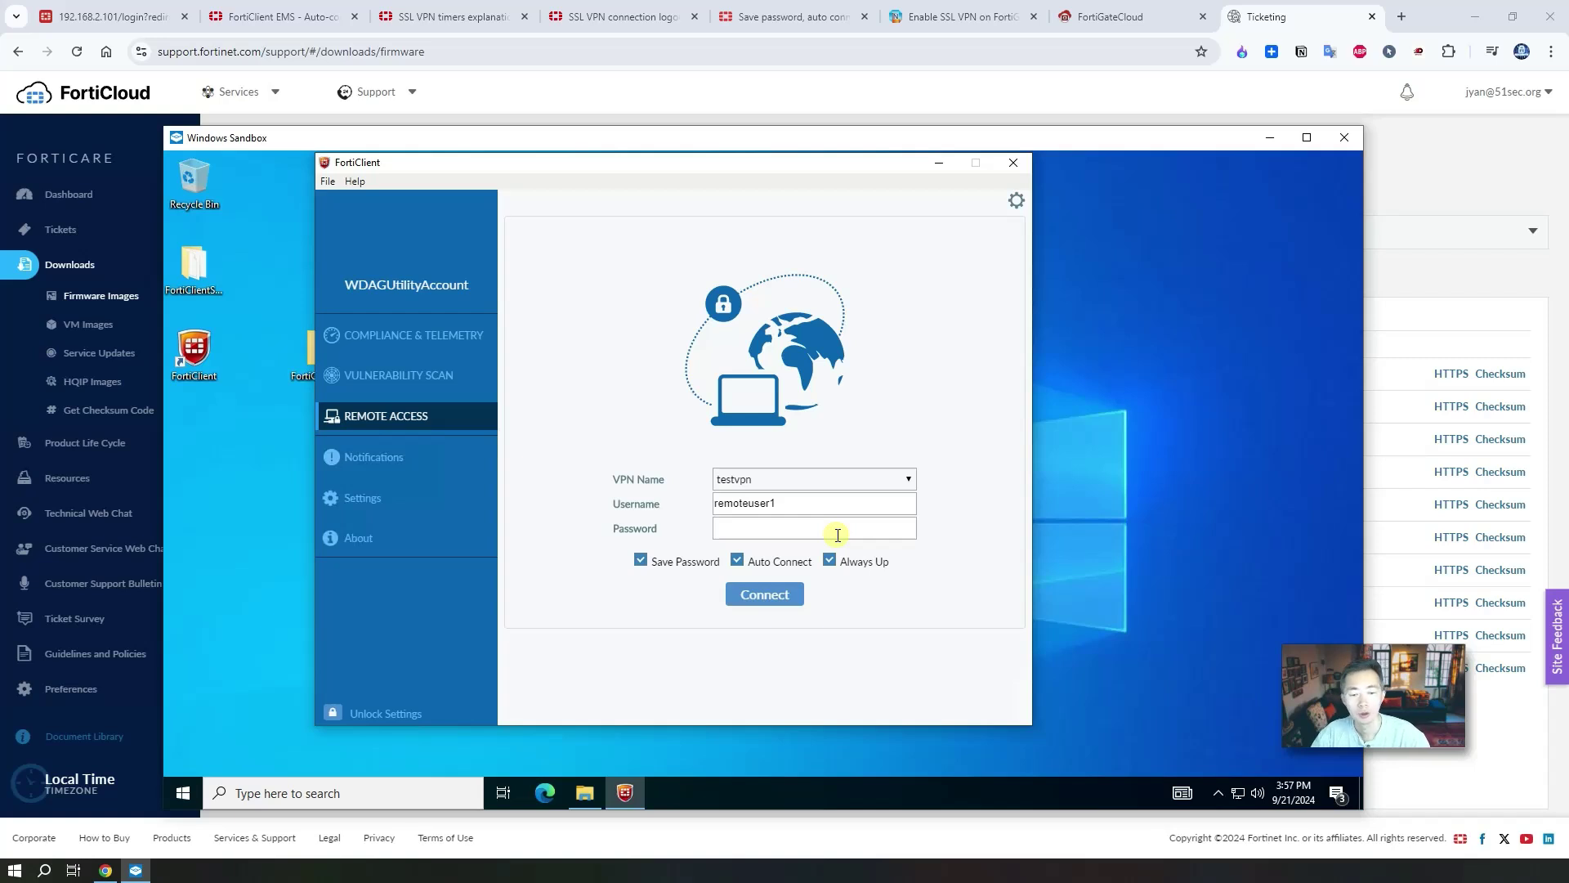
left_click(838, 535)
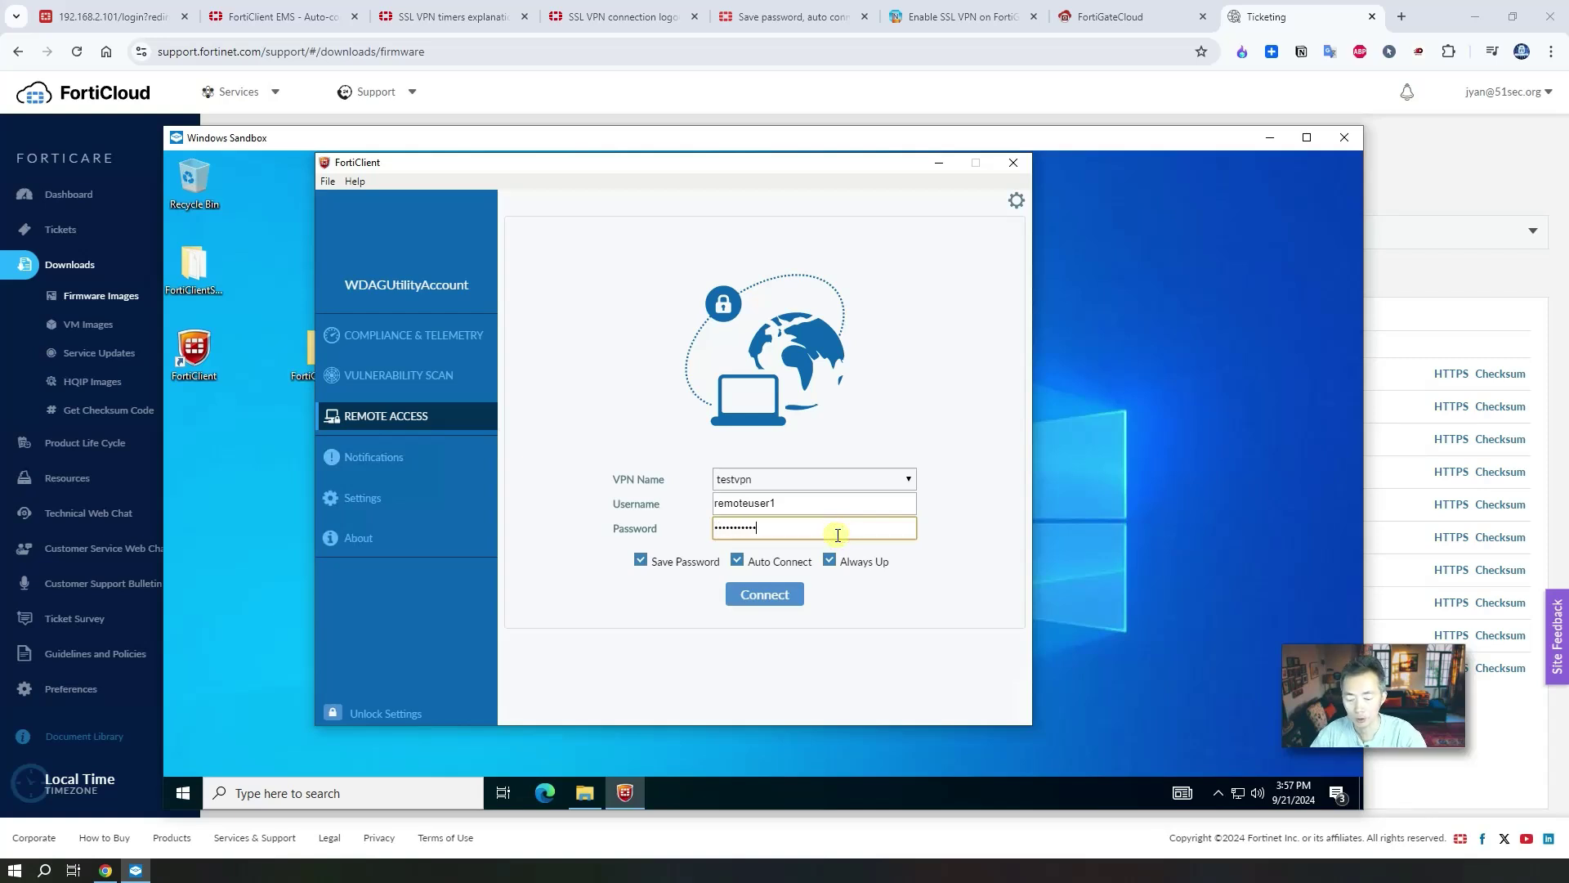
left_click(785, 592)
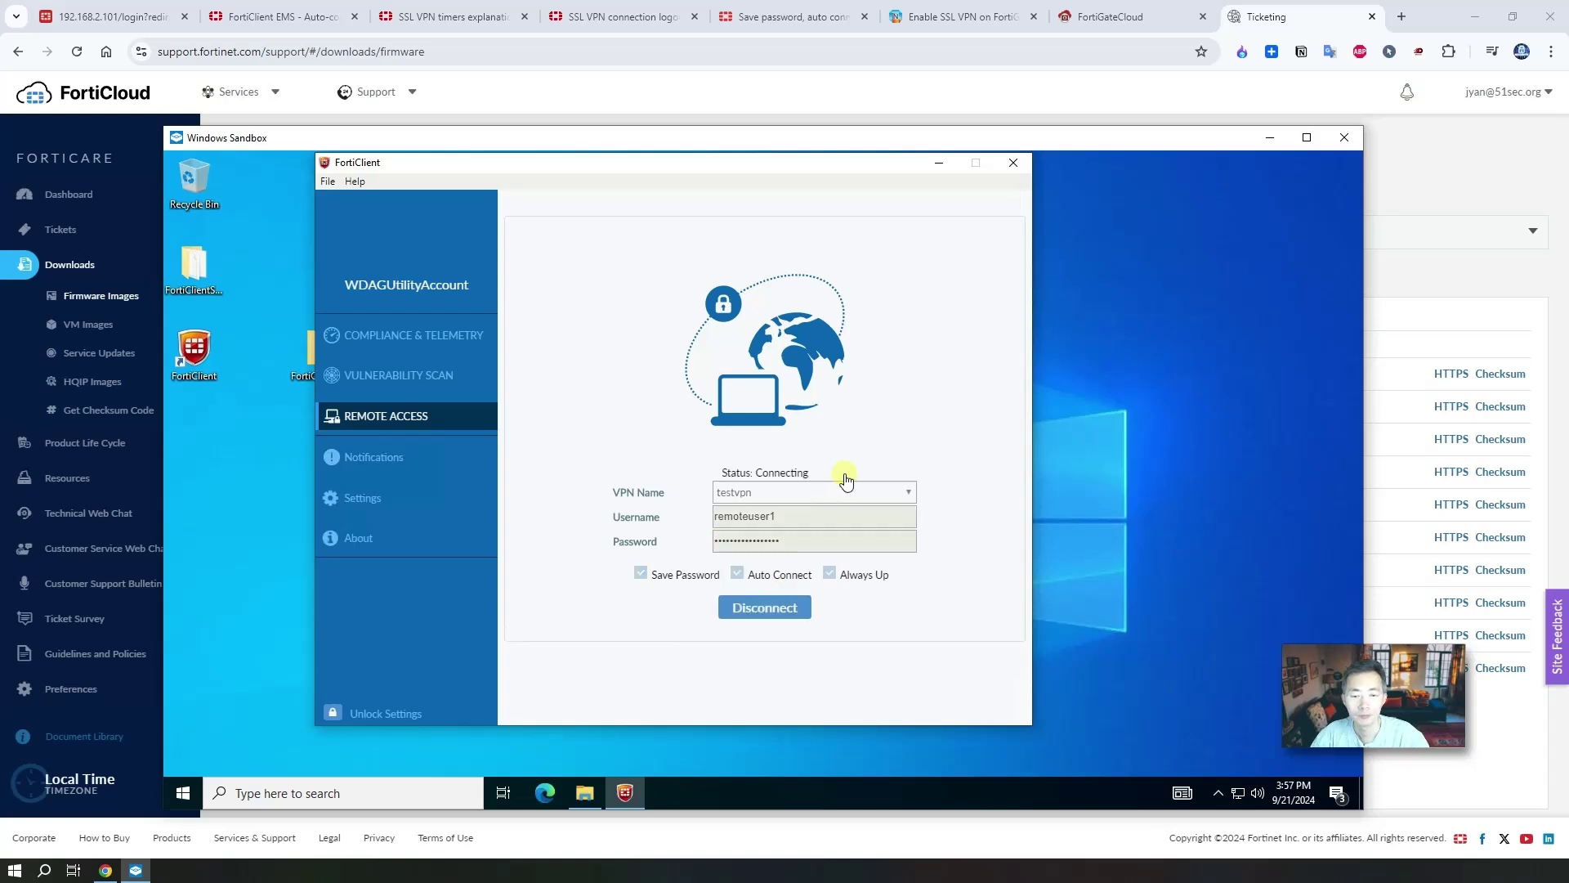
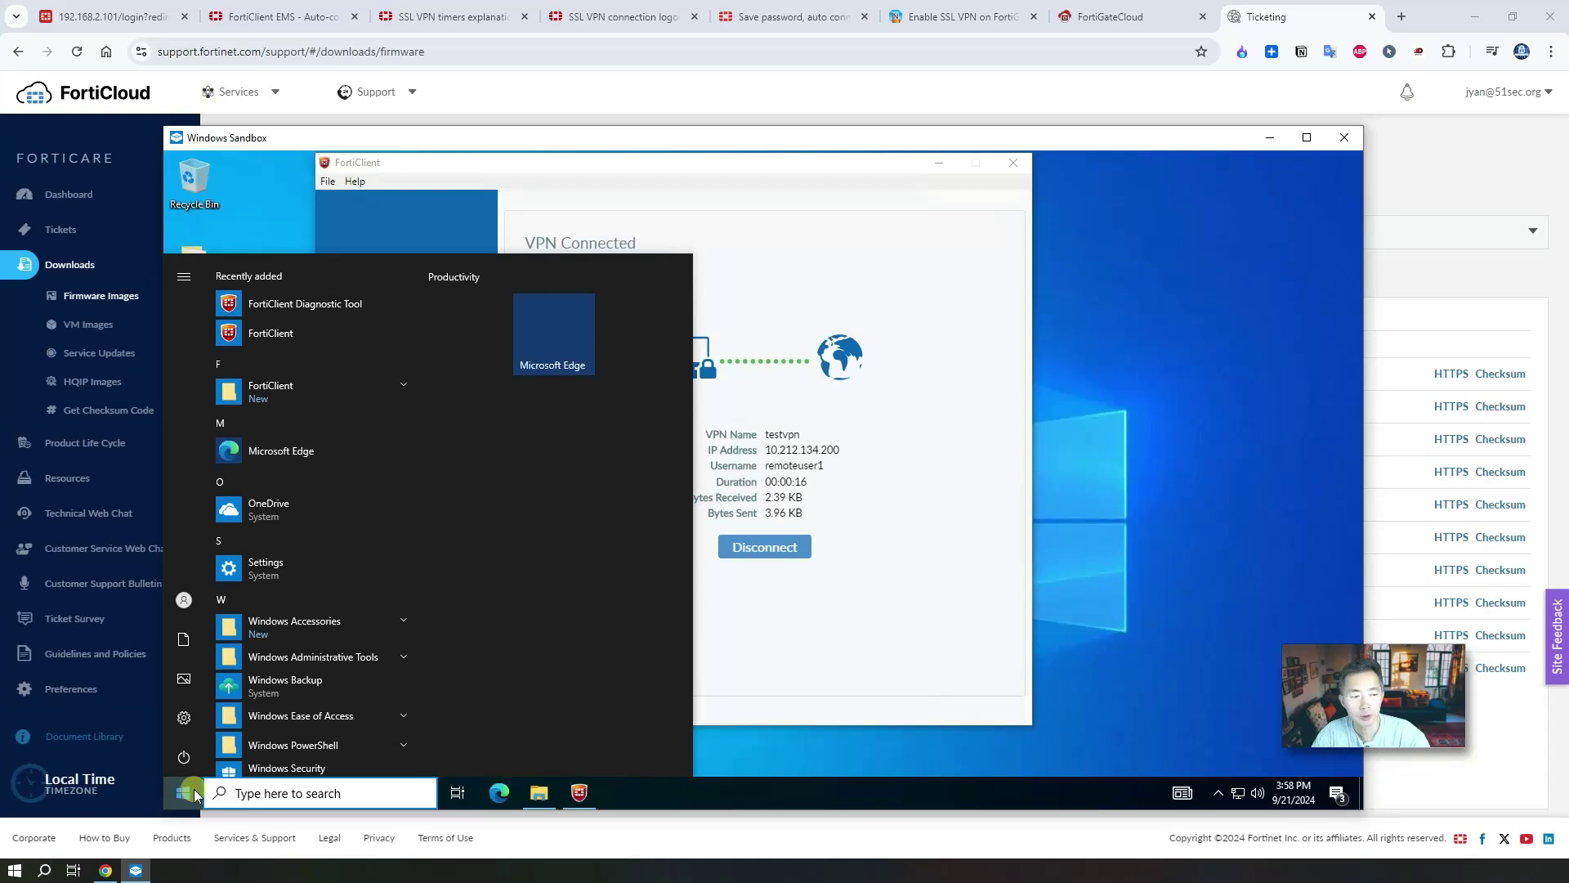
- From the tray's Network & Internet settings, open Change adapter options to list the network adapters
right_click(1238, 795)
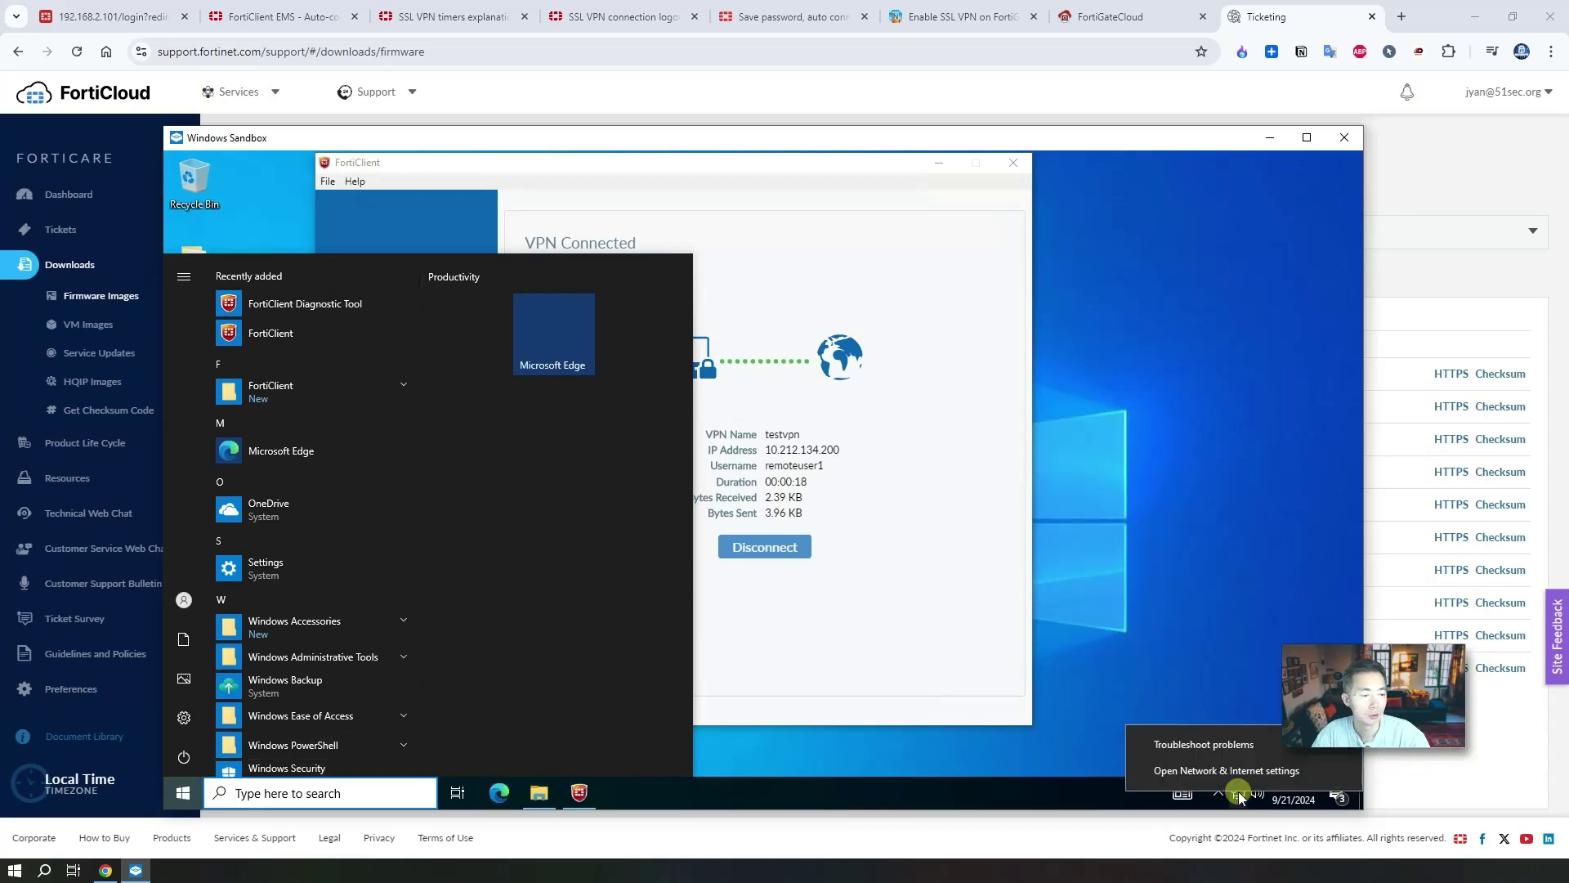
left_click(1226, 769)
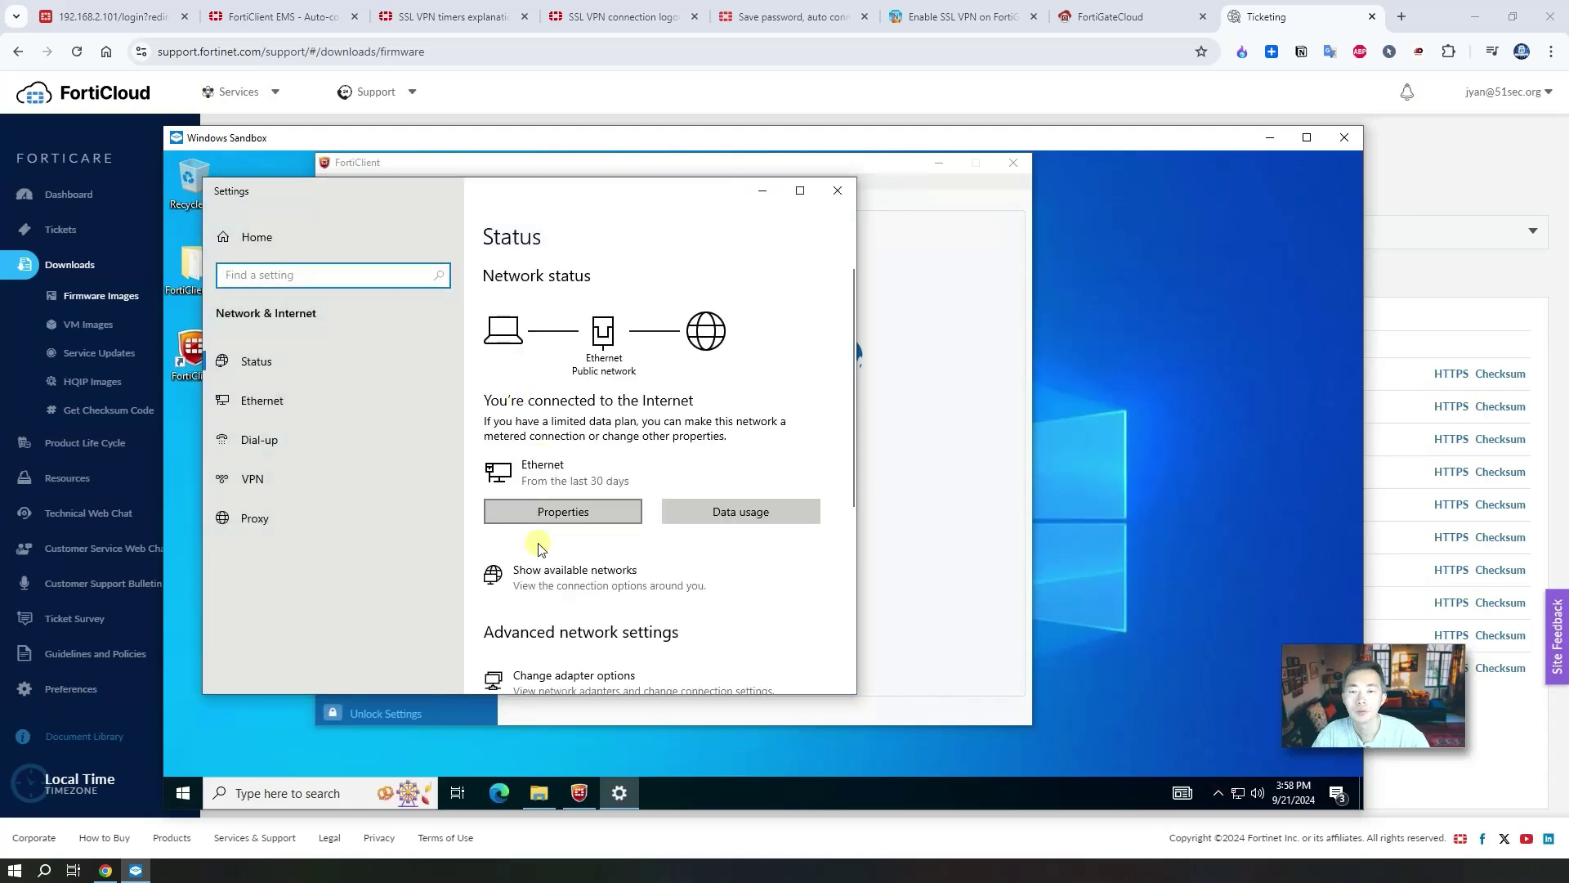
scroll(539, 549, "down", 2)
left_click(614, 521)
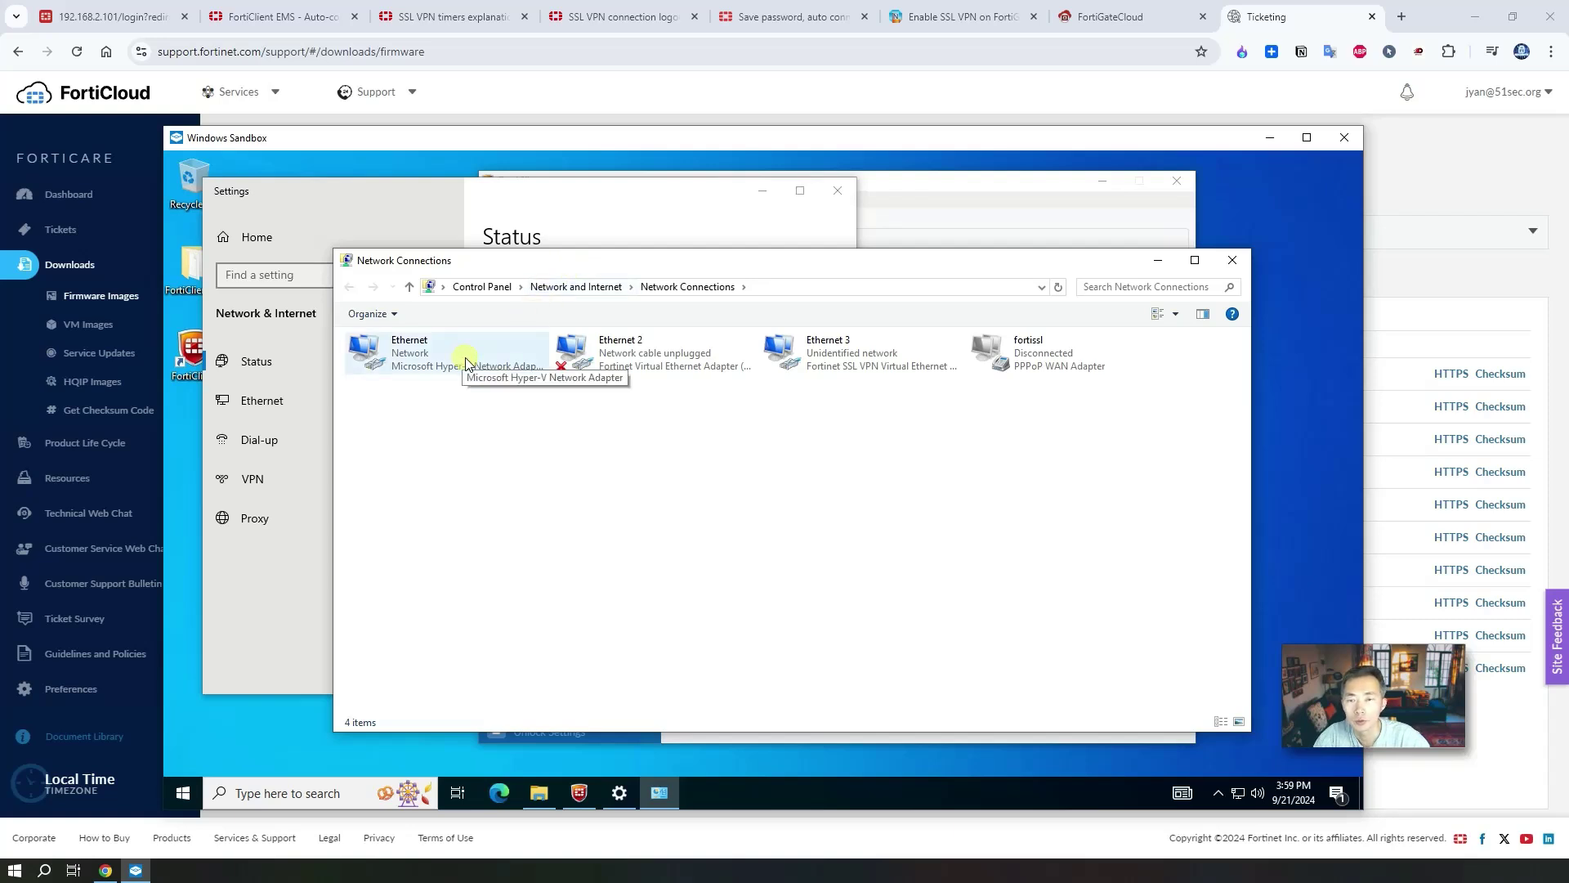
- Close Settings and arrange FortiClient and Network Connections side by side
right_click(465, 361)
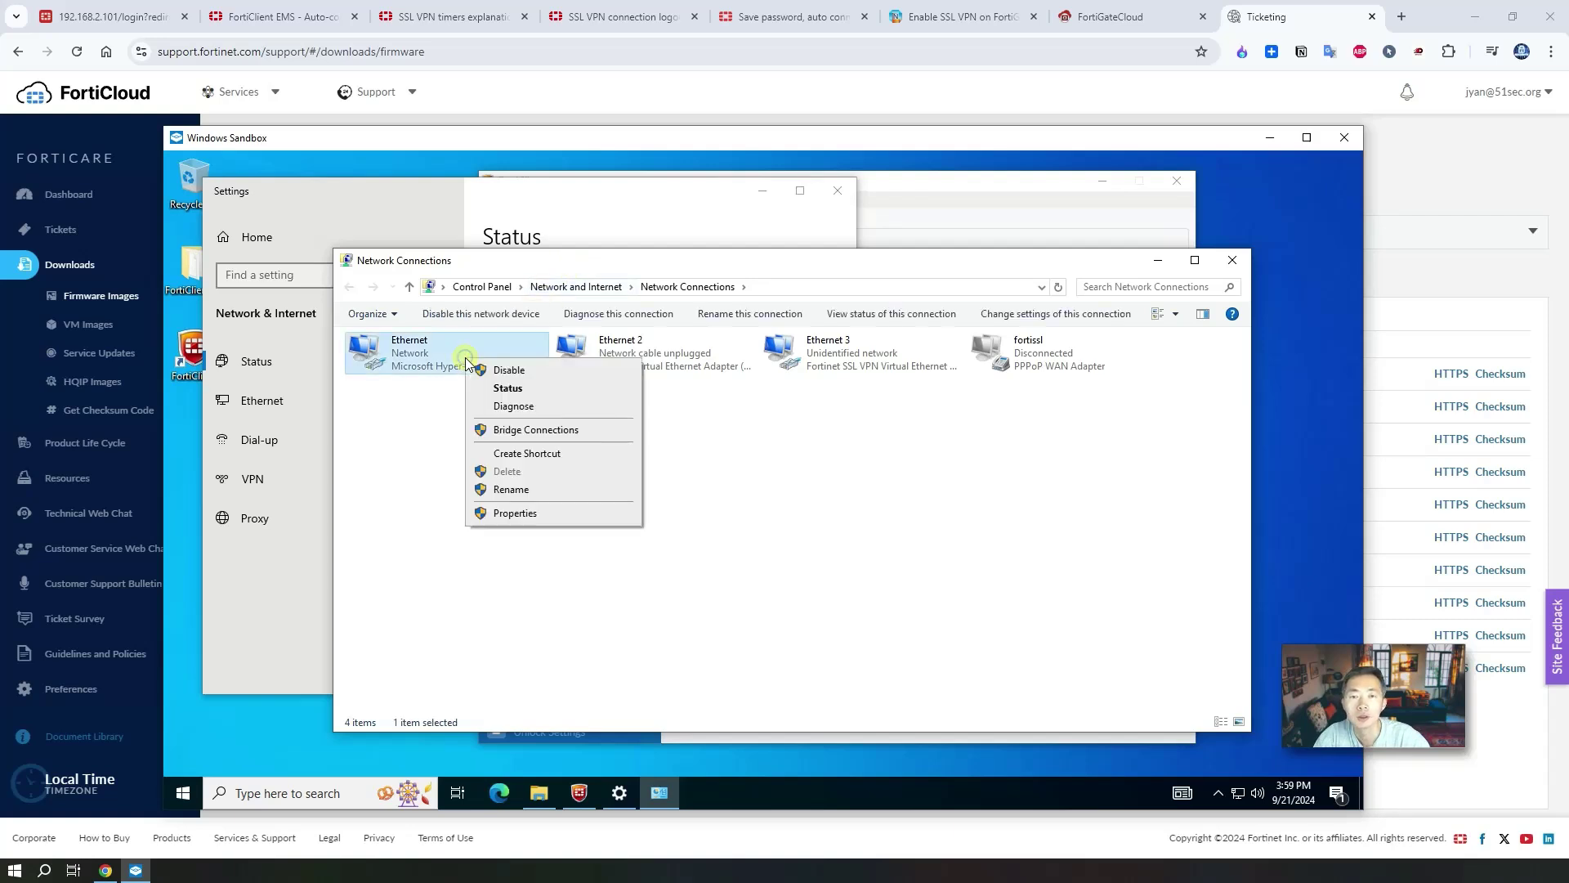
left_click(846, 190)
left_click_drag(1022, 180, 1167, 162)
left_click_drag(515, 263, 399, 325)
- Disable the Ethernet adapter and check that FortiClient reports the SSL VPN down
right_click(331, 426)
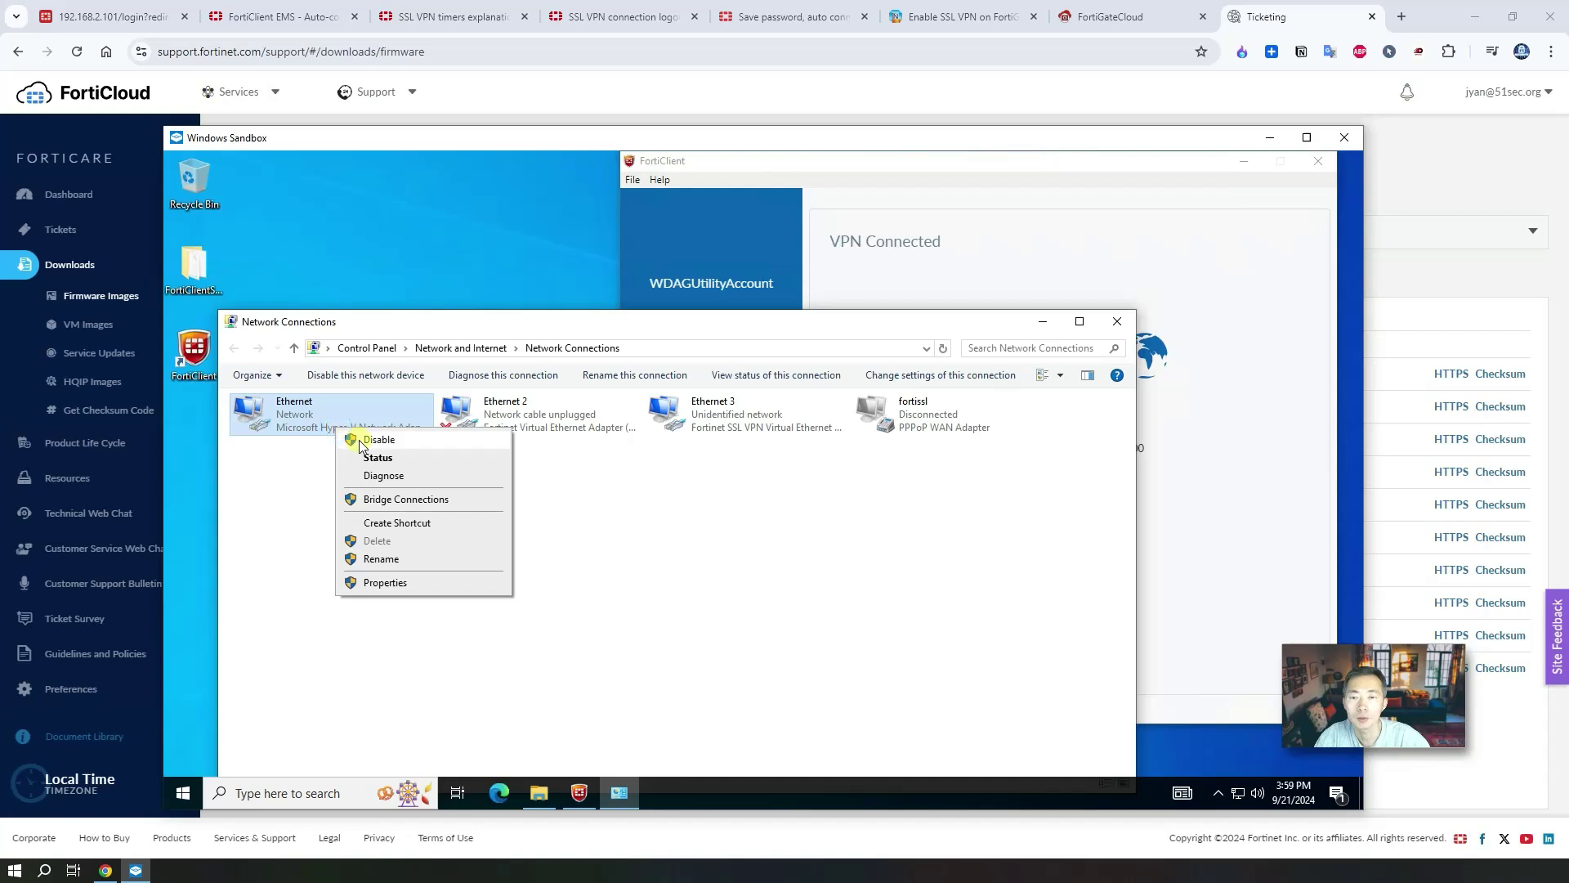
left_click(360, 441)
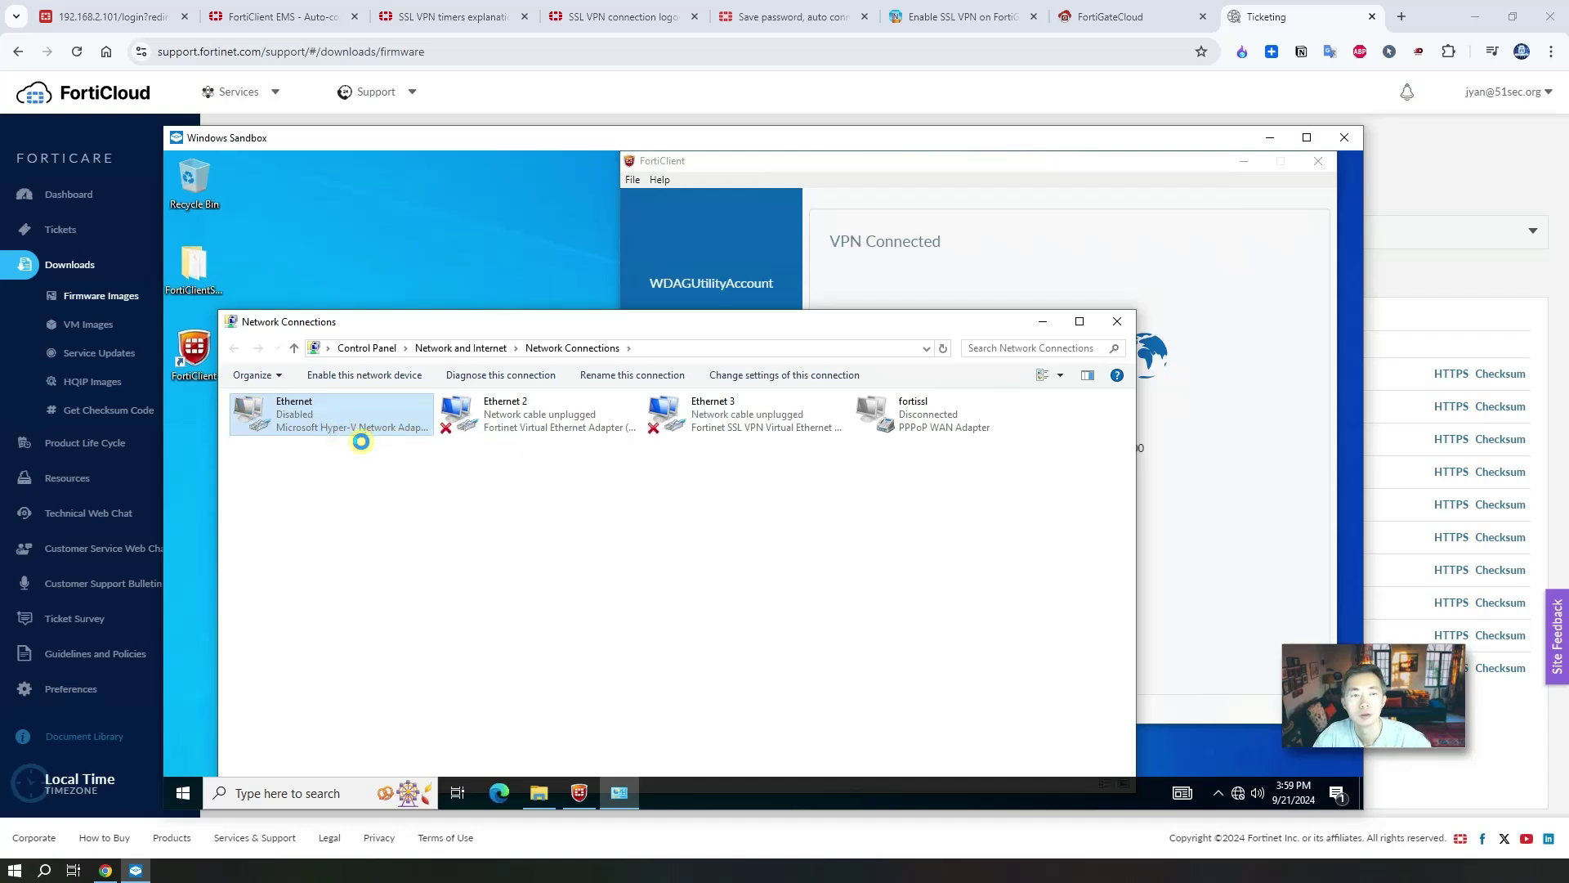
left_click(876, 279)
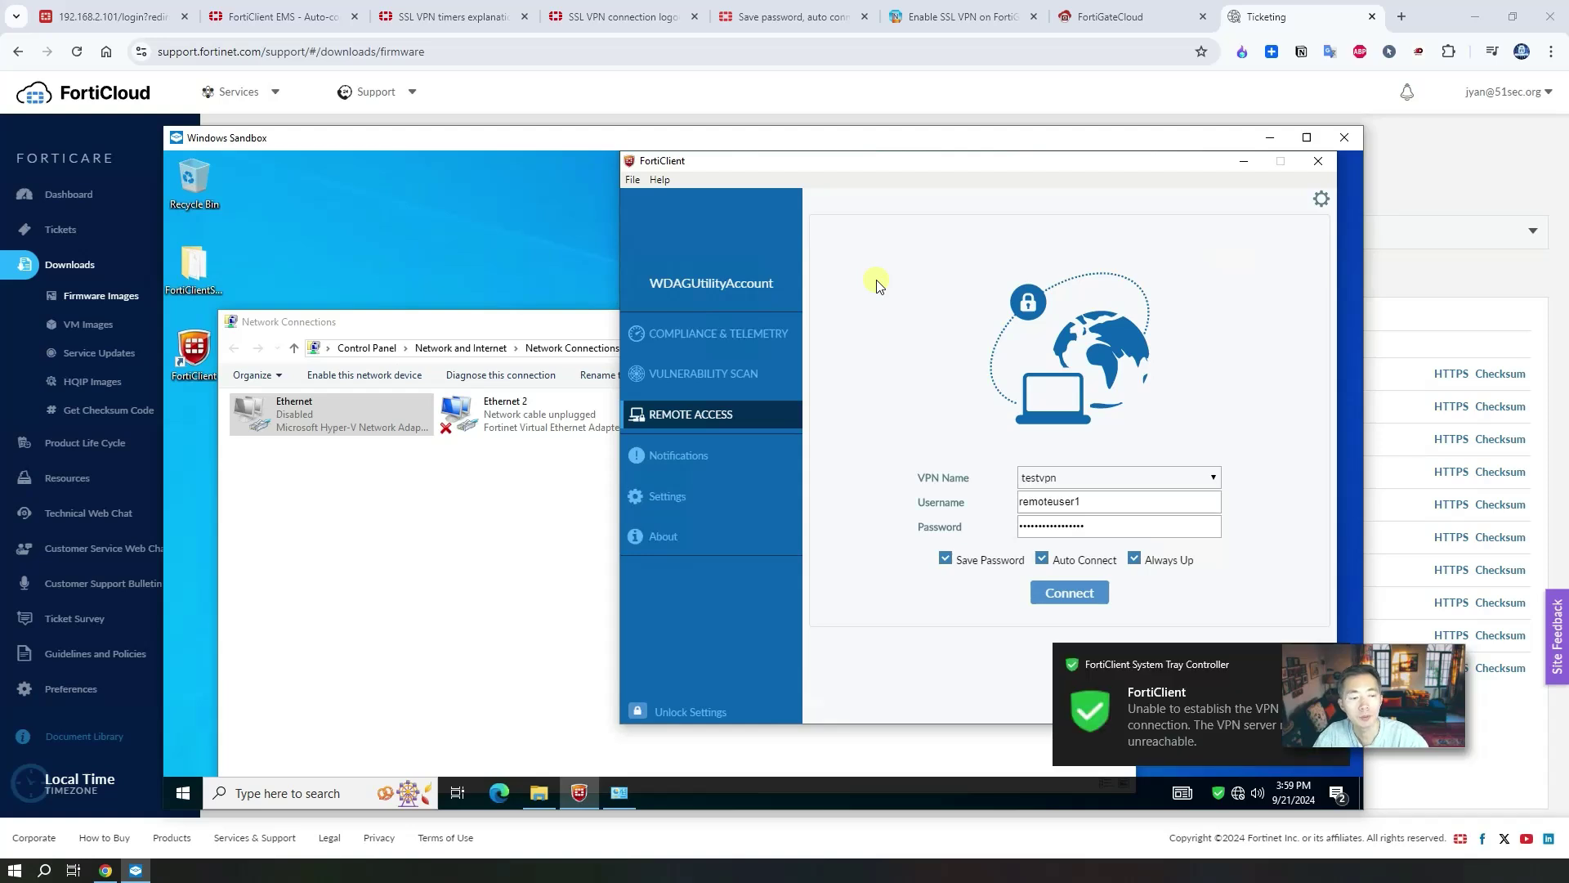
- Re-enable the Ethernet adapter and watch FortiClient automatically reconnect testvpn at 40%
left_click(344, 423)
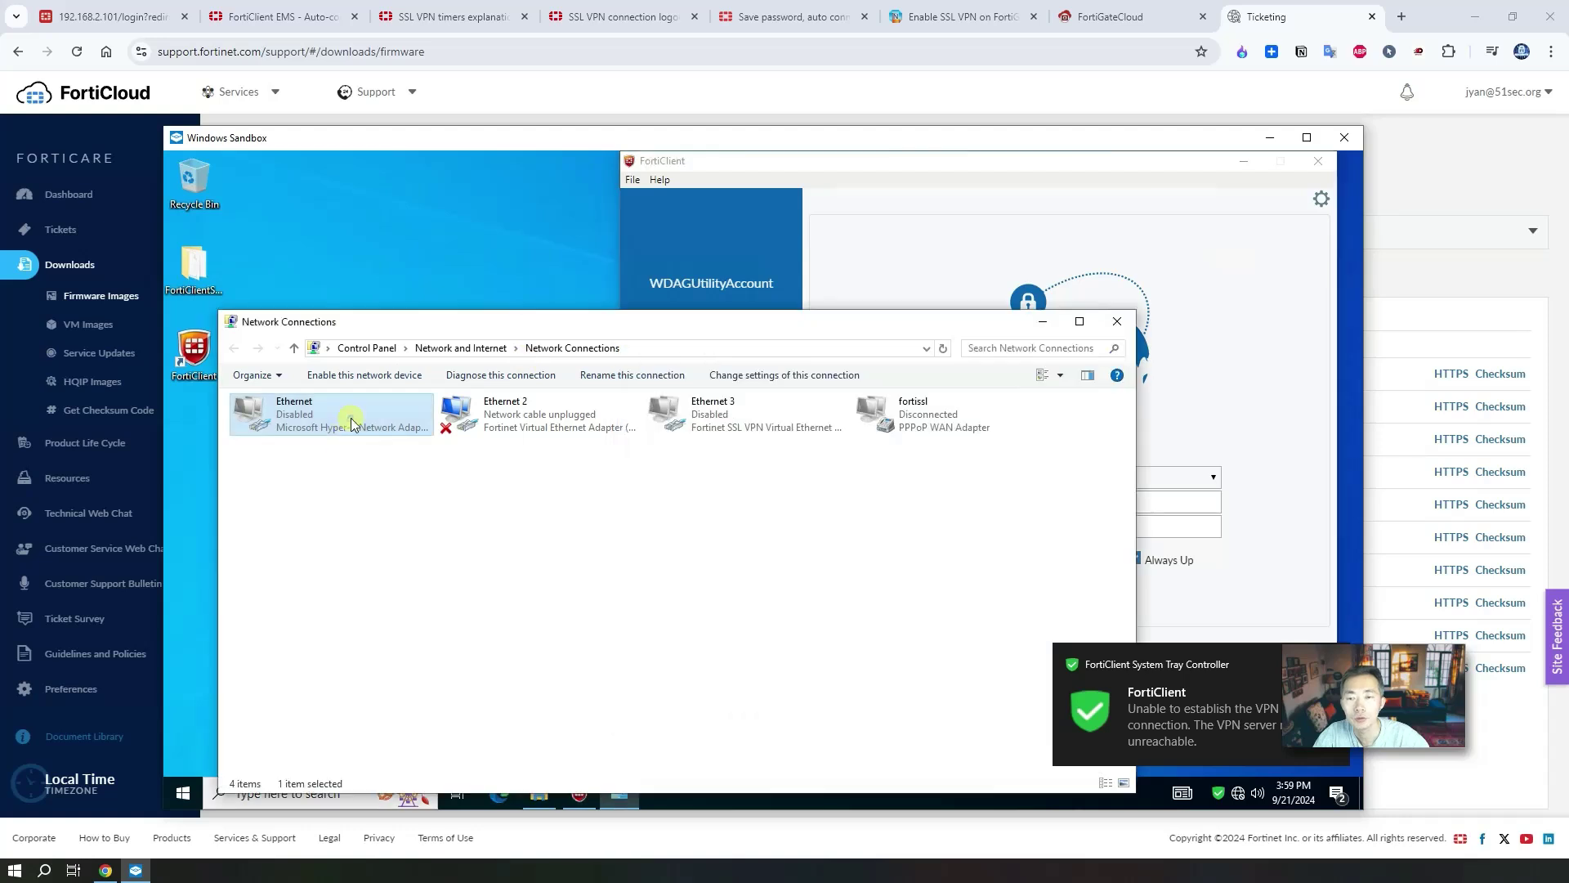
right_click(344, 411)
left_click(376, 430)
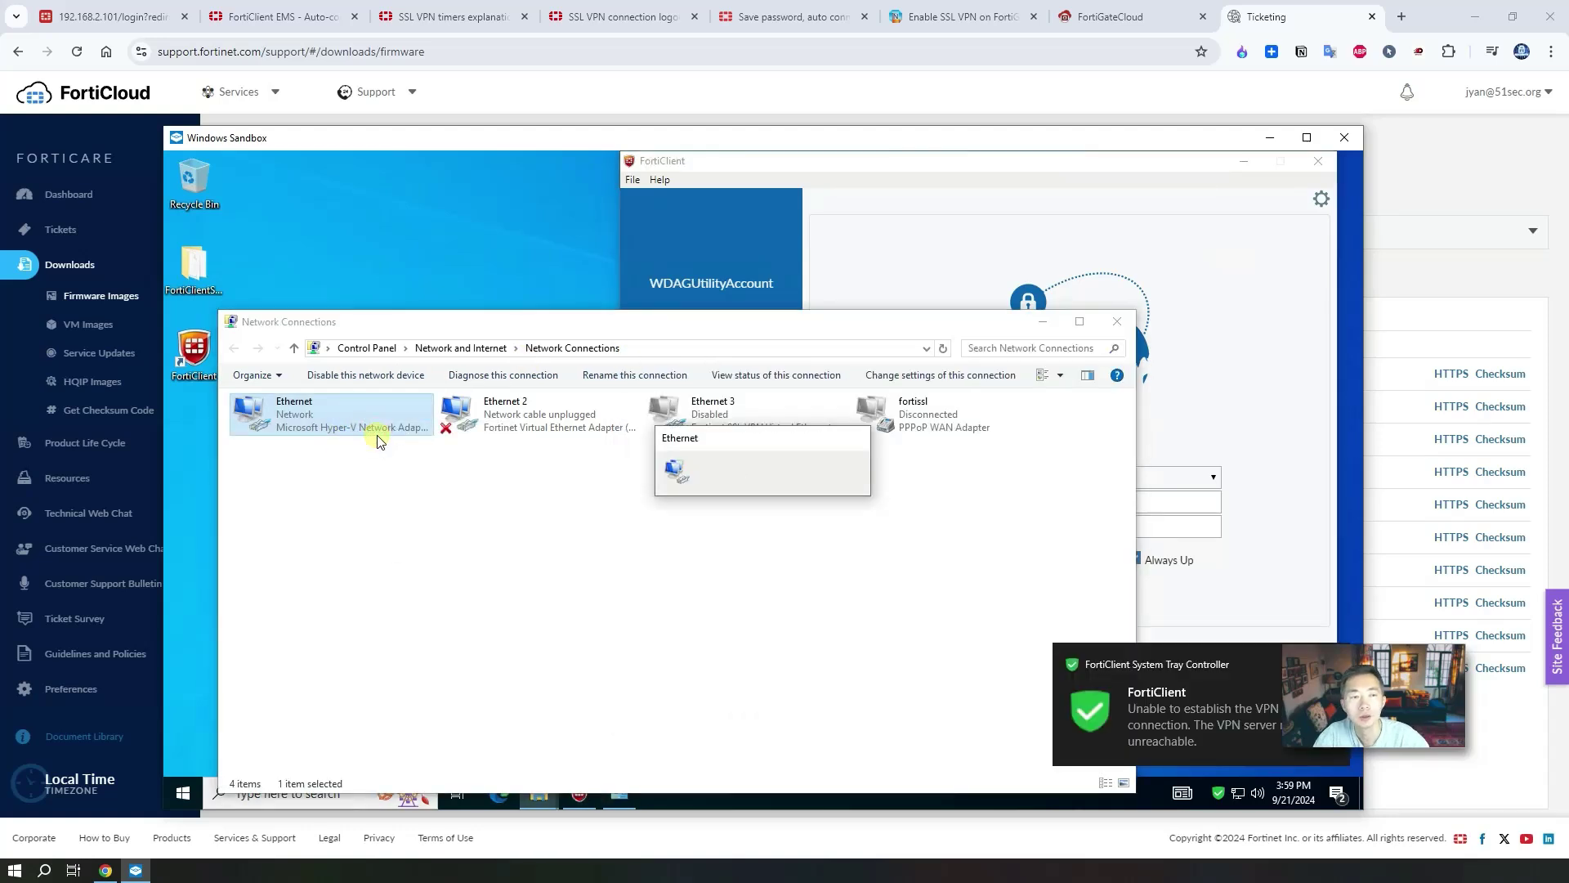
left_click(953, 252)
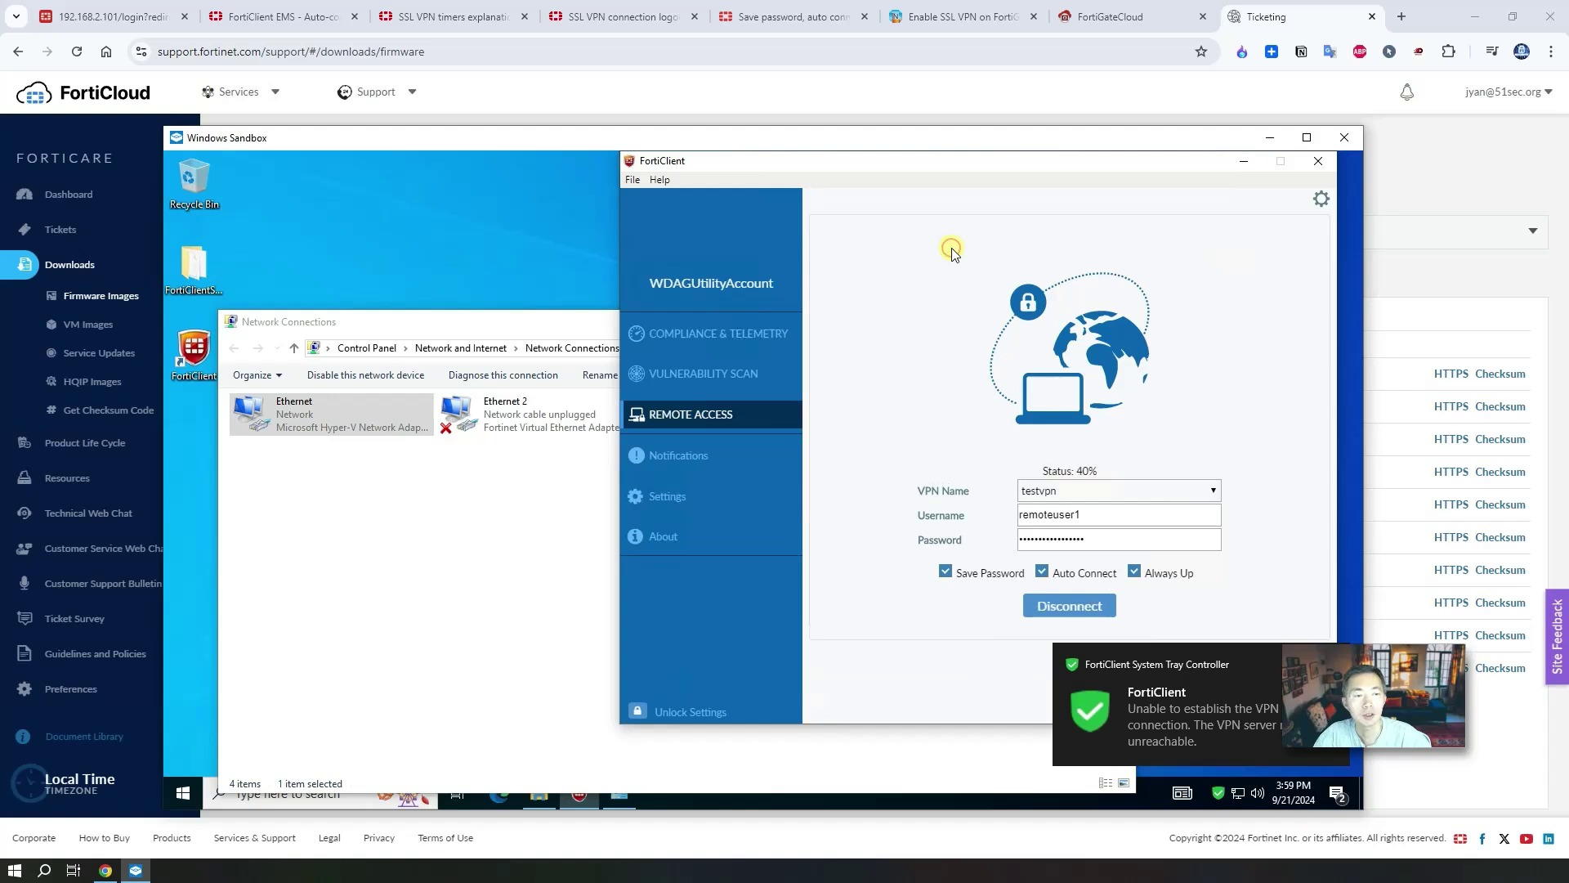